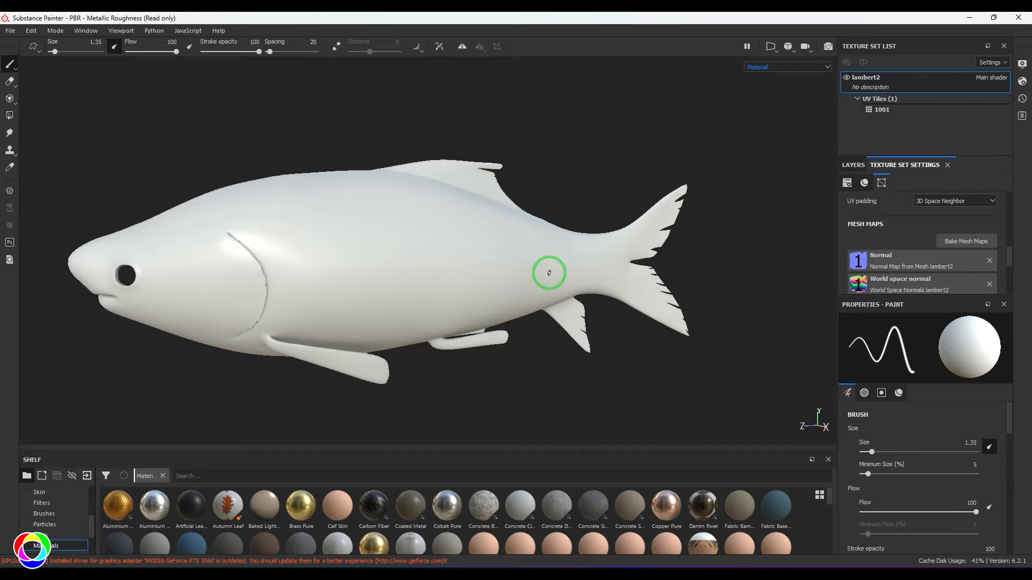
Step: Remove the existing layer and add a fill layer with a pale pink base colour
left_click(853, 167)
left_click(1002, 181)
left_click(950, 181)
scroll(894, 484, "down", 3)
left_click(922, 474)
Step: Duplicate the pale pink fill layer and give the copy a redder pink base colour
right_click(925, 200)
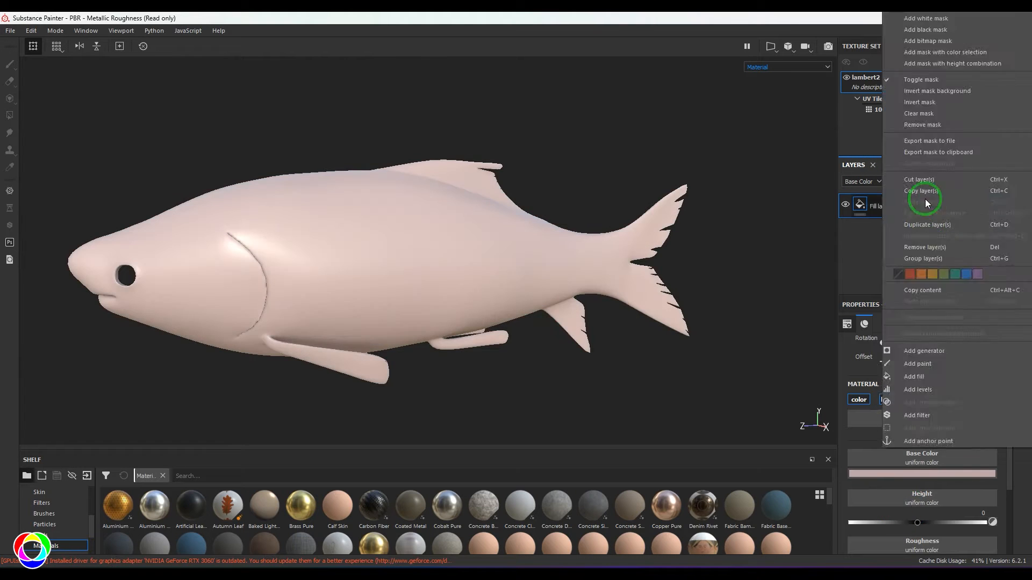
left_click(927, 225)
left_click(922, 474)
Step: Mask the copied fill layer with the BnW Spots 1 procedural at a balance of 0.5
left_click(927, 182)
left_click(943, 206)
left_click(59, 536)
left_click_drag(374, 505, 922, 404)
left_click(990, 478)
type("0.5")
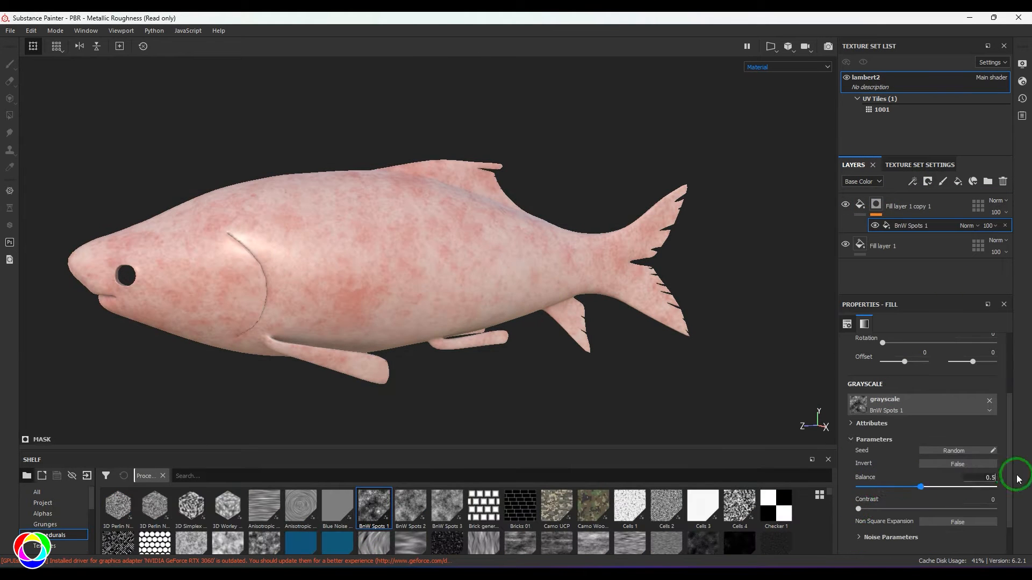
Step: Set the scale of the BnW Spots 1 pattern in the copied layer's mask to 2
left_click(860, 205)
left_click(876, 205)
left_click(888, 226)
scroll(885, 467, "down", 2)
left_click_drag(403, 304, 467, 311, "alt")
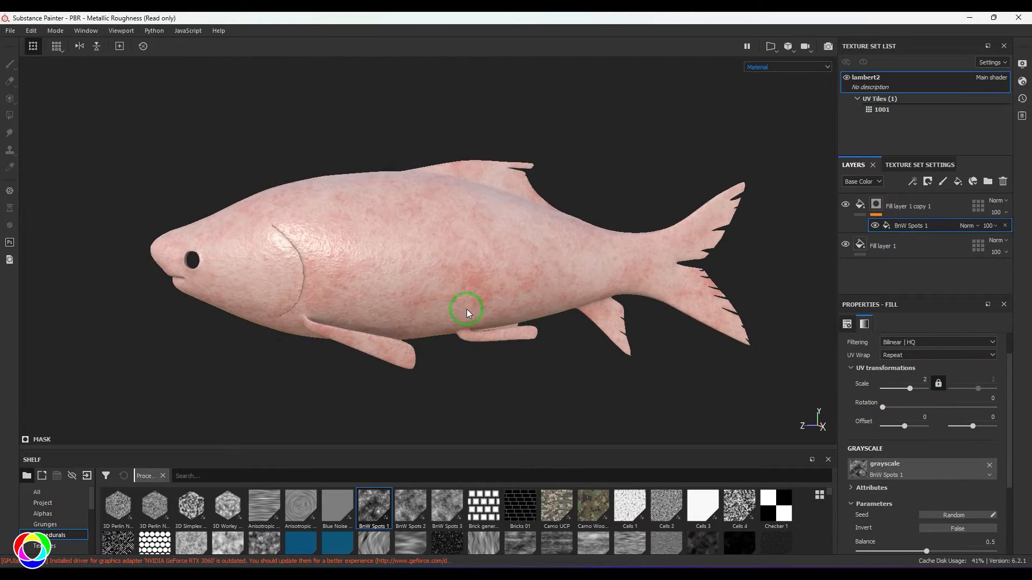
Step: Group the two pink fill layers in a folder named base
left_click(988, 182)
double_click(873, 207)
type("base")
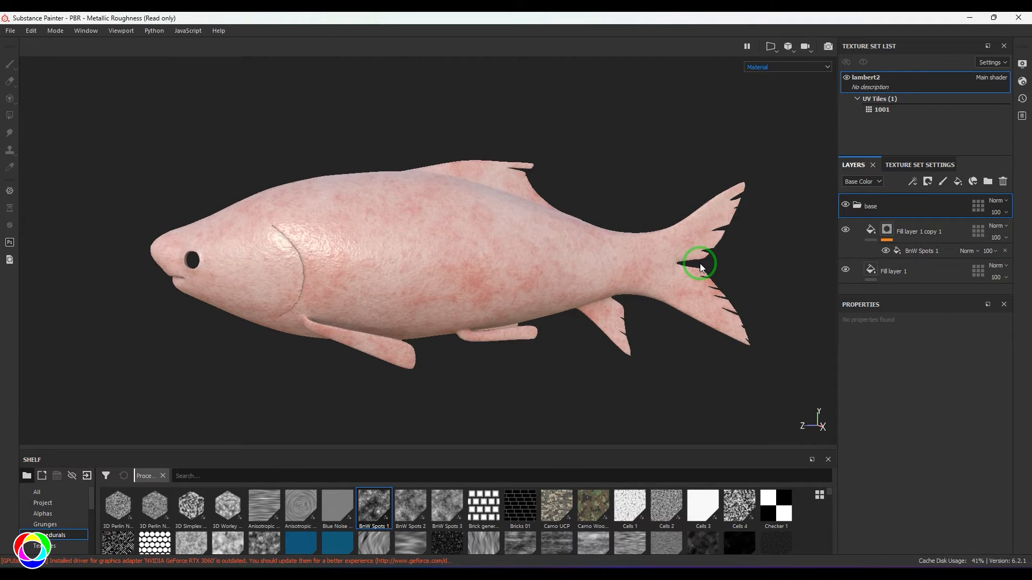
Step: Add a near-black fill layer above the base folder, duplicate it, and switch the layer stack to the Height channel
left_click(957, 183)
left_click(922, 538)
key("ctrl+d")
left_click(862, 181)
left_click(857, 194)
left_click(976, 236)
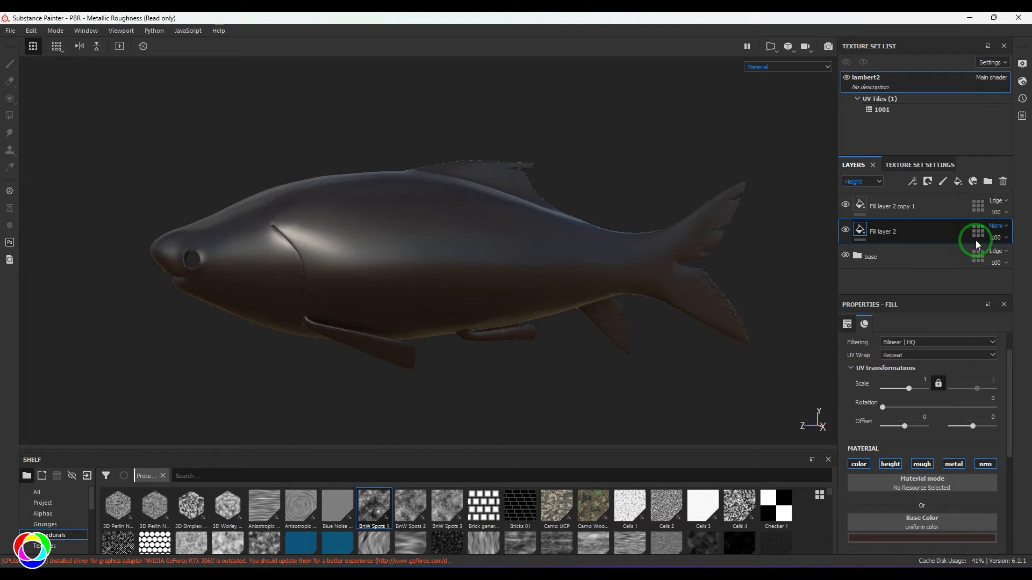
Step: Mask the upper dark fill layer with a fill effect using the Clouds 1 procedural
left_click(892, 206)
left_click(927, 181)
left_click(950, 207)
left_click(913, 182)
left_click(926, 218)
left_click_drag(417, 447, 417, 377)
left_click_drag(191, 479, 921, 468)
Step: Tint the lower dark fill layer's base colour to a very dark brown
left_click(889, 246)
left_click(922, 538)
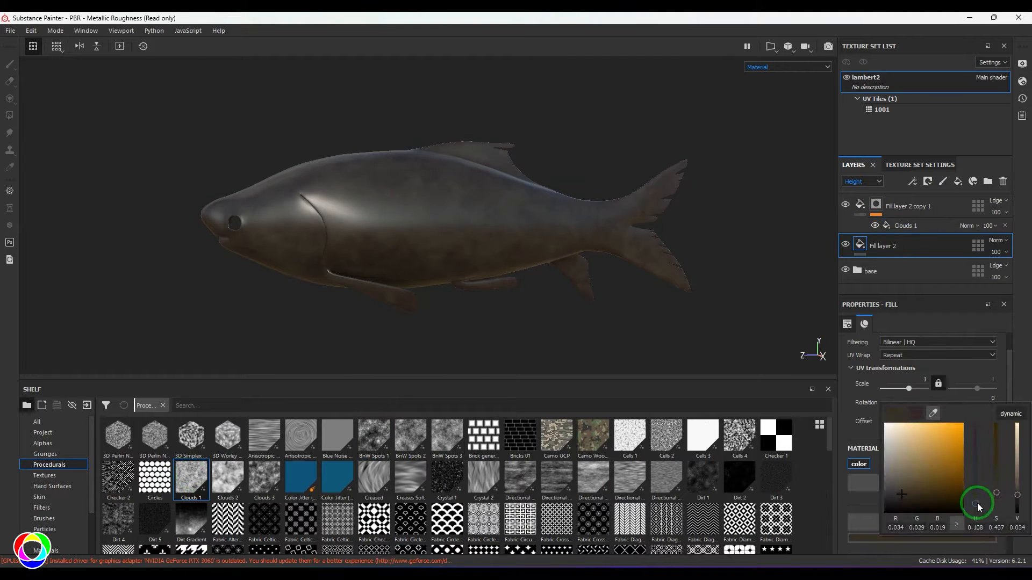
left_click(859, 204)
scroll(998, 524, "down", 5)
left_click_drag(363, 230, 543, 237, "alt")
Step: Name the dark layers' folder black and give it a black mask with a paint effect
left_click(869, 225)
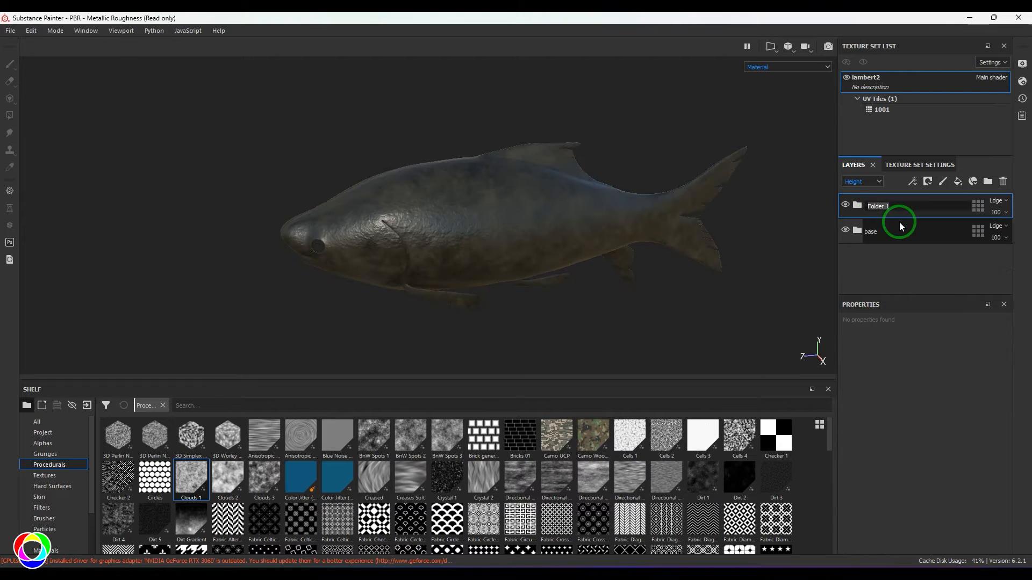
left_click(944, 209)
left_click(912, 182)
left_click(925, 207)
Step: Choose the Basic Soft brush and enable symmetry for painting the folder mask
left_click(44, 465)
left_click(520, 437)
left_click(462, 47)
left_click_drag(484, 236, 670, 366, "alt")
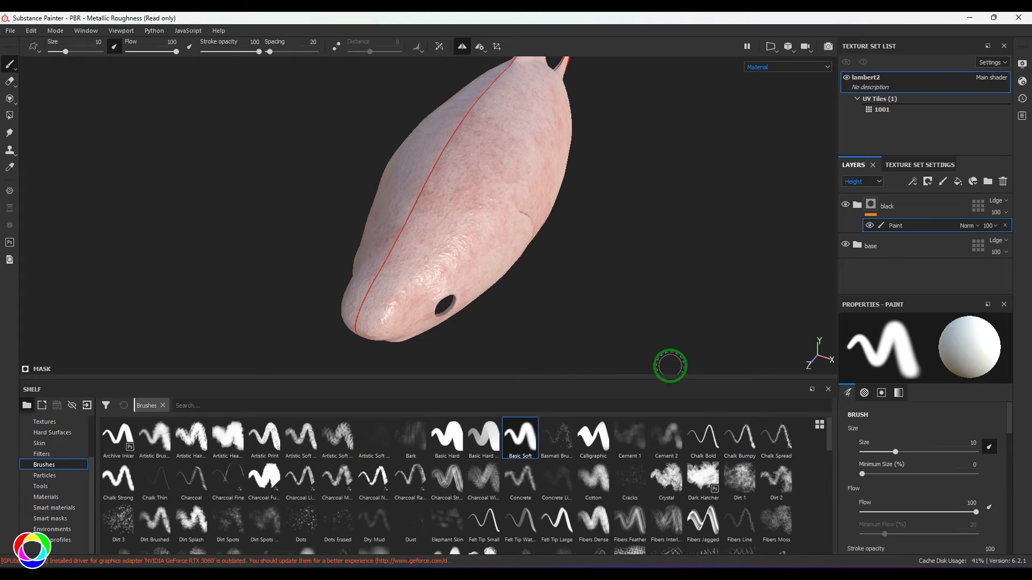
Step: Enlarge the brush, switch pen pressure control from size to flow, and undo the trial stroke
left_click_drag(387, 279, 395, 259)
right_click_drag(355, 219, 385, 217, "ctrl")
left_click(114, 47)
left_click(189, 47)
key("ctrl+z")
Step: Paint the black folder's mask over the top of the head and along the front of the back
mouse_move(416, 258)
left_mouse_down()
mouse_move(408, 240)
mouse_move(450, 186)
left_mouse_up()
left_click_drag(525, 266, 409, 269, "alt")
right_click_drag(408, 269, 407, 404, "alt")
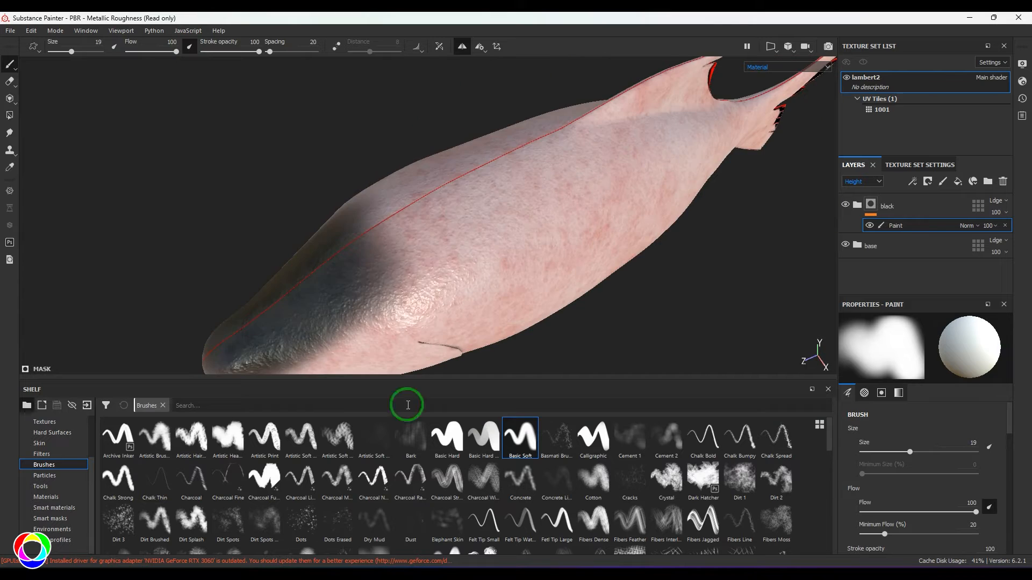
mouse_move(395, 245)
left_mouse_down()
mouse_move(538, 166)
mouse_move(518, 240)
left_mouse_up()
Step: Paint the dark colour over the gill cover with a smaller brush
right_click_drag(518, 239, 518, 269, "alt")
right_click_drag(495, 166, 465, 166, "ctrl")
mouse_move(457, 164)
left_mouse_down()
mouse_move(482, 184)
mouse_move(480, 263)
left_mouse_up()
right_click_drag(462, 224, 475, 223, "ctrl")
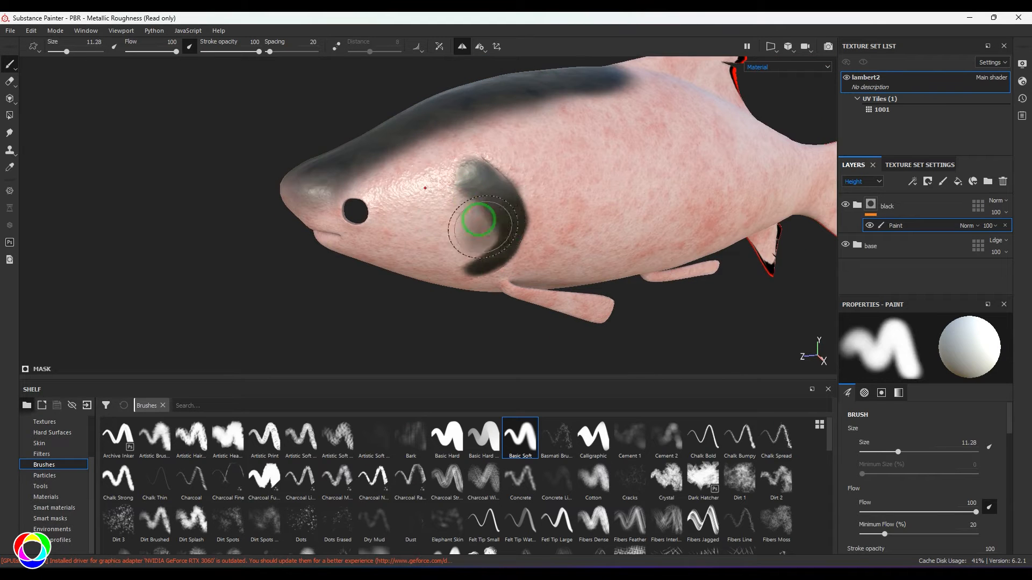
left_click_drag(475, 224, 438, 140)
Step: Paint a dark ring around the eye with a small brush
left_click_drag(377, 215, 349, 221, "alt")
right_click_drag(349, 222, 335, 220, "ctrl")
mouse_move(338, 215)
left_mouse_down()
mouse_move(342, 192)
mouse_move(368, 211)
left_mouse_up()
Step: Paint the dark colour from the head along the whole back to the fins and tail
right_click_drag(344, 177, 373, 175, "ctrl")
mouse_move(719, 358)
left_mouse_down("alt")
mouse_move(767, 317)
mouse_move(645, 301)
left_mouse_up("alt")
mouse_move(424, 123)
left_mouse_down()
mouse_move(571, 129)
mouse_move(306, 180)
left_mouse_up()
right_click_drag(343, 185, 333, 185, "ctrl")
mouse_move(344, 180)
left_mouse_down()
mouse_move(645, 168)
mouse_move(763, 121)
left_mouse_up()
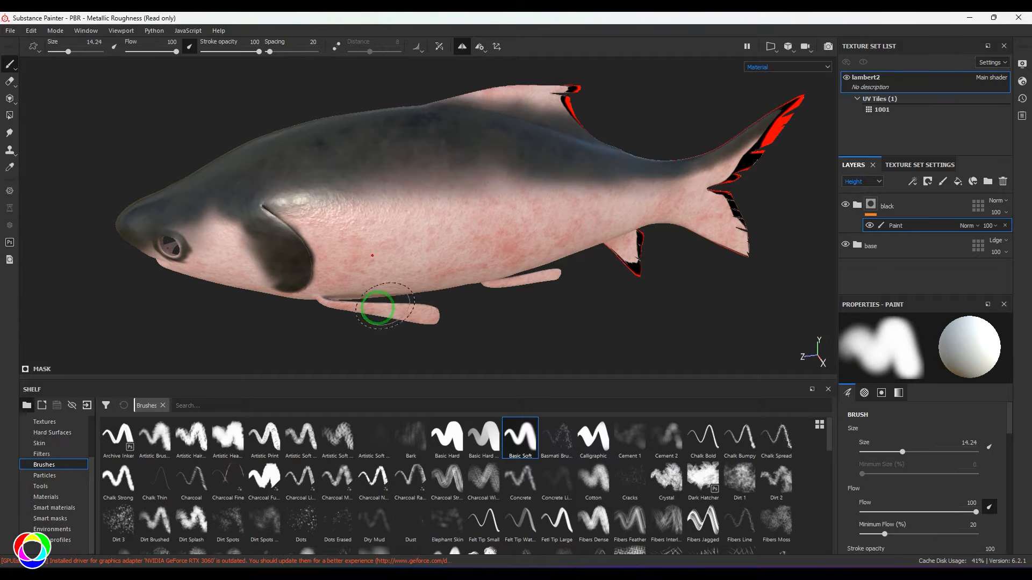
Step: Show the 2D view beside the 3D view and erase the stray dark spots from the mask below the gill
mouse_move(611, 140)
right_mouse_down("alt")
mouse_move(380, 281)
mouse_move(514, 226)
right_mouse_up("alt")
key("F1")
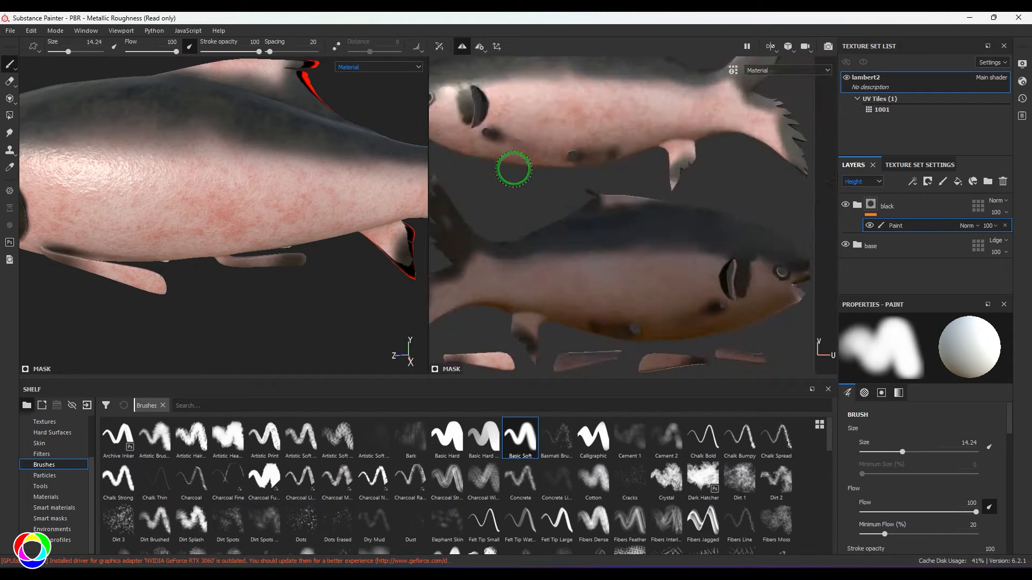
right_click_drag(513, 169, 668, 143, "alt")
key("2")
scroll(956, 485, "down", 6)
left_click(113, 49)
left_click_drag(710, 248, 694, 253)
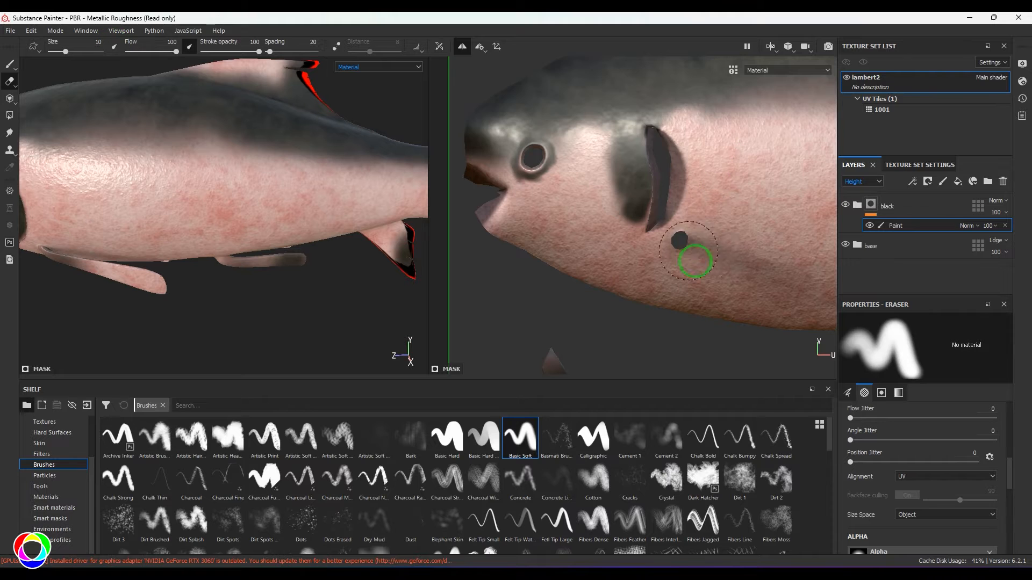
mouse_move(774, 258)
middle_mouse_down("alt")
mouse_move(679, 285)
mouse_move(644, 279)
mouse_move(591, 194)
middle_mouse_up("alt")
key("1")
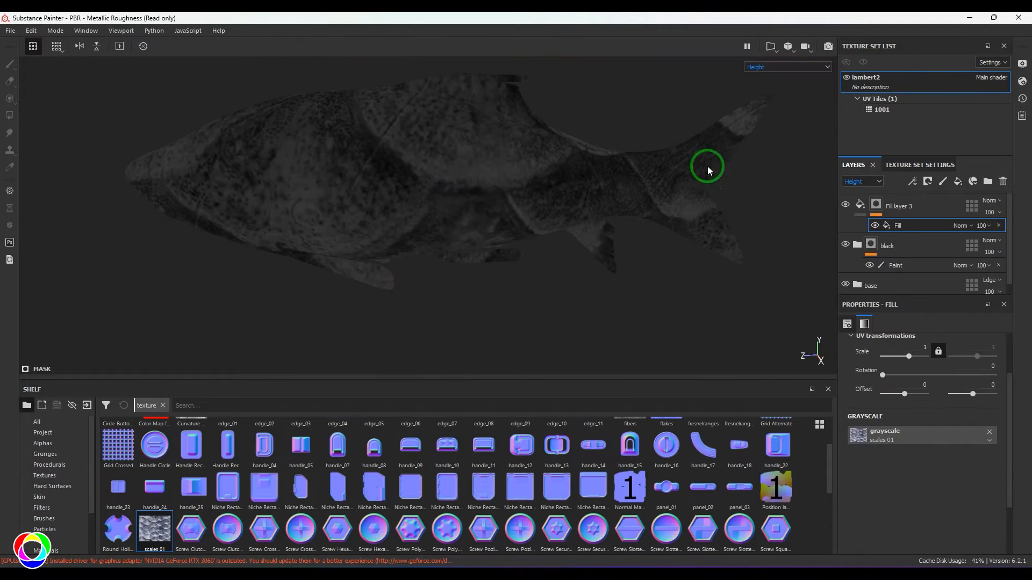
Step: Increase the tiling of the scales 01 texture in Fill layer 3's mask and display the full material
mouse_move(915, 356)
left_mouse_down()
mouse_move(933, 350)
mouse_move(915, 356)
left_mouse_up()
left_click(790, 67)
left_click(762, 83)
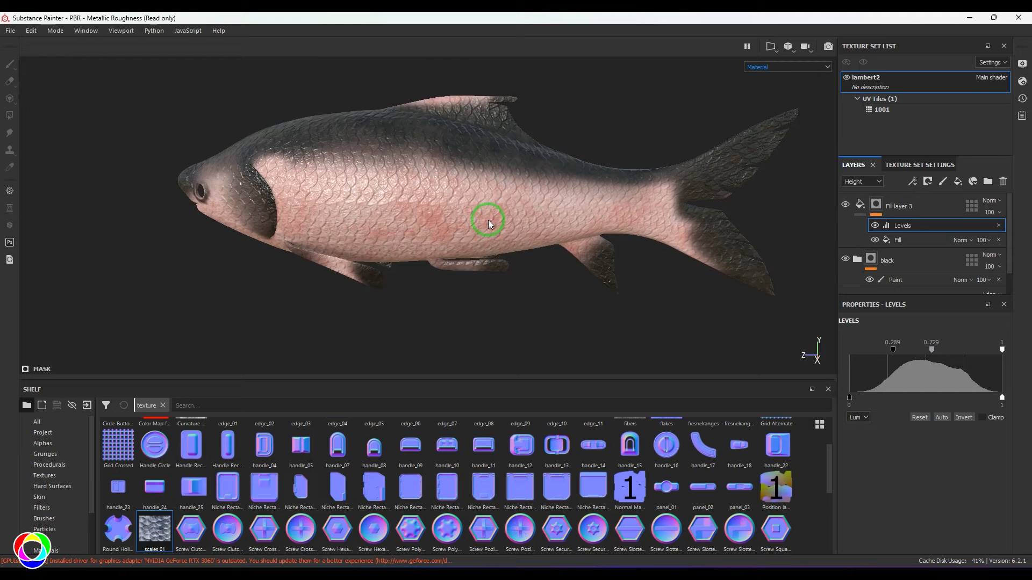
Step: Display the Height channel and add a paint effect with grayscale 0 to Fill layer 3's mask
left_click(788, 67)
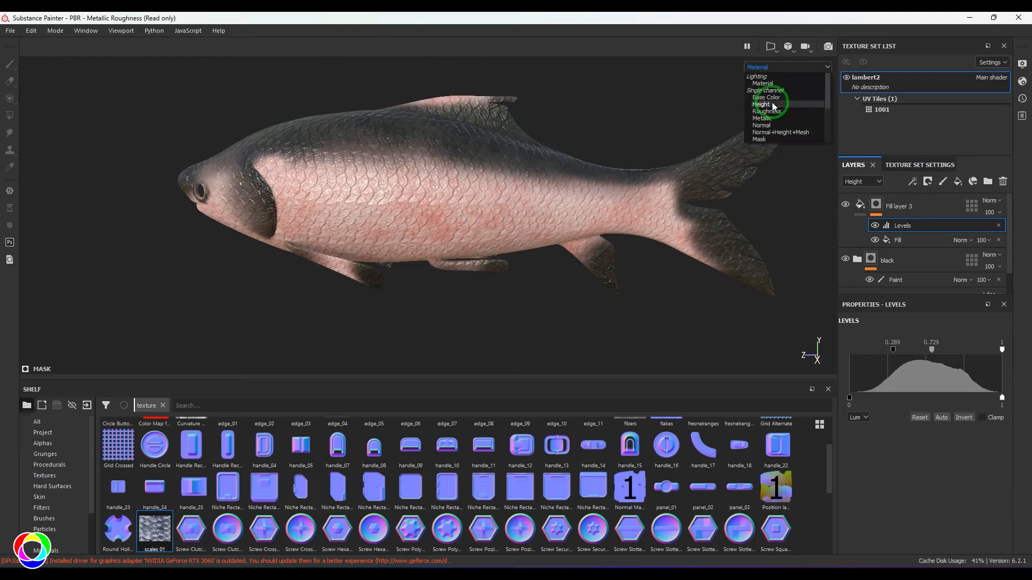
left_click(772, 104)
left_click(913, 181)
left_click(942, 213)
left_click(10, 64)
left_click(898, 393)
left_click_drag(986, 453, 851, 454)
Step: Paint out the scales on the dorsal fin, tail and lower fins
left_click_drag(511, 108, 394, 104)
mouse_move(791, 125)
left_mouse_down()
mouse_move(691, 215)
mouse_move(762, 273)
left_mouse_up()
left_click_drag(583, 248, 611, 272)
left_click_drag(500, 266, 456, 265)
Step: Display the material again and paint out the scales on the head and gill cover
left_click_drag(444, 309, 321, 263, "alt")
left_click(788, 66)
left_click(787, 87)
mouse_move(376, 231)
left_mouse_down()
mouse_move(458, 212)
mouse_move(489, 242)
left_mouse_up()
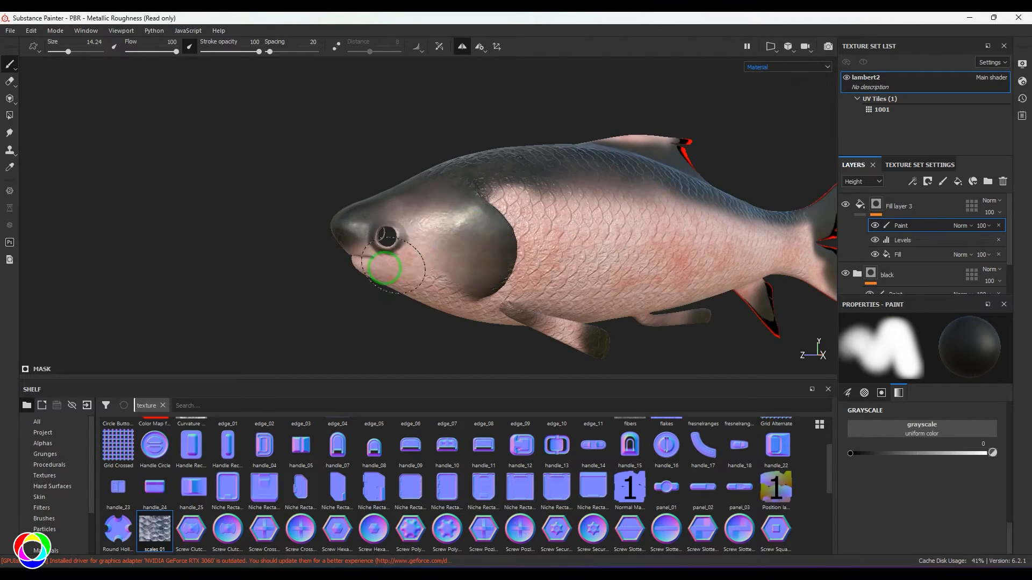
Step: Paint out the remaining scales around the mouth and gill edge with a smaller brush
mouse_move(393, 266)
left_mouse_down("alt")
mouse_move(424, 281)
mouse_move(366, 285)
left_mouse_up("alt")
right_click_drag(366, 285, 352, 277, "ctrl")
mouse_move(352, 276)
left_mouse_down()
mouse_move(349, 246)
mouse_move(430, 215)
left_mouse_up()
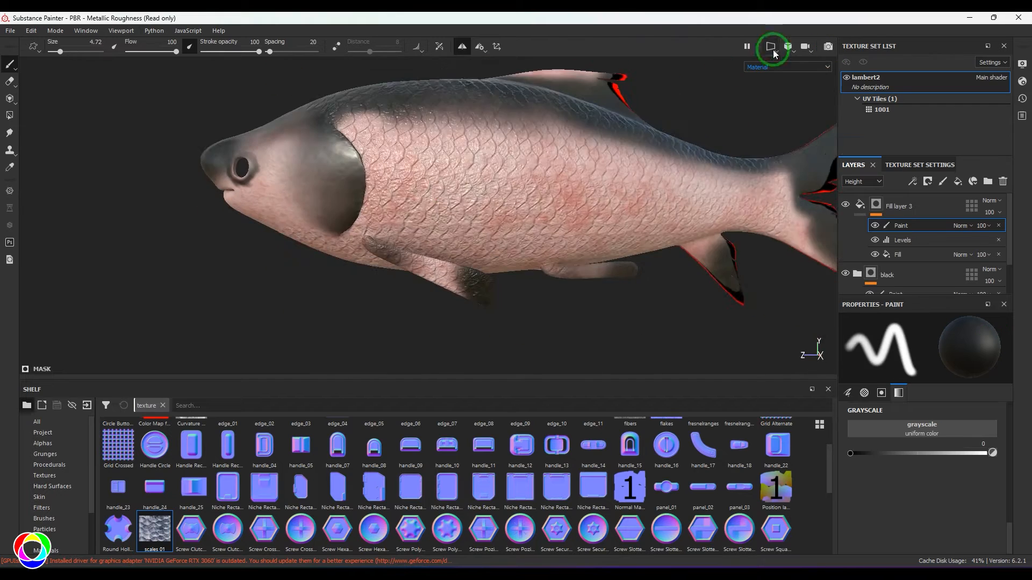
Step: Show the 3D and 2D views with the Height channel and paint out the scales on the separate fin islands
left_click(773, 49)
left_click(782, 63)
left_click(787, 70)
left_click(772, 106)
right_click_drag(537, 279, 559, 280, "ctrl")
left_click_drag(495, 280, 543, 281)
left_click_drag(678, 280, 764, 274)
middle_click_drag(644, 177, 705, 165, "alt")
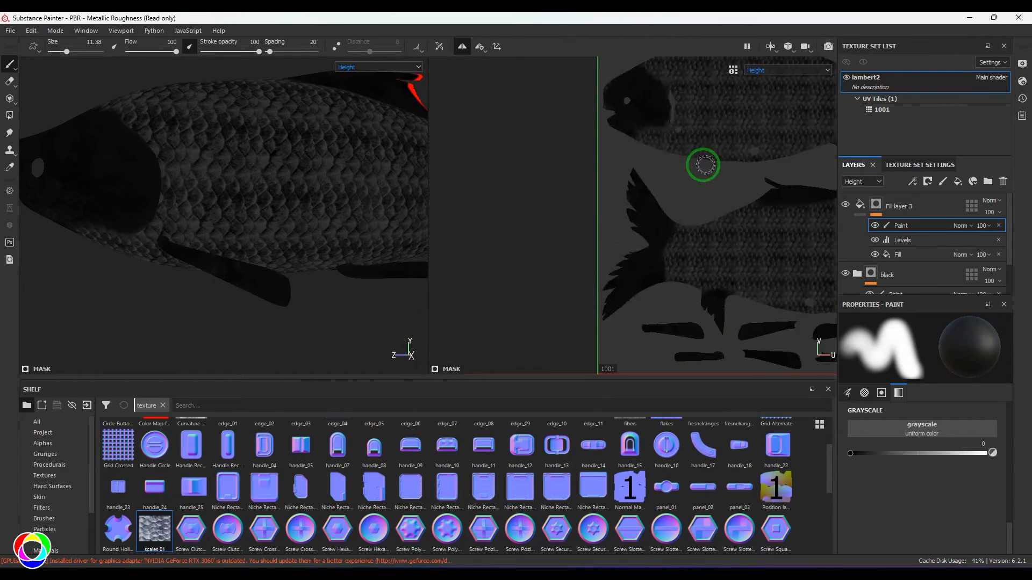
Step: Return to the 3D-only view with the full material displayed
key("m")
key("F2")
left_click_drag(472, 239, 409, 242, "alt")
Step: Duplicate Fill layer 3 and limit the copy's material to the colour channel
right_click(921, 207)
left_click(928, 227)
left_click(860, 204)
left_click(858, 432)
left_click(886, 433)
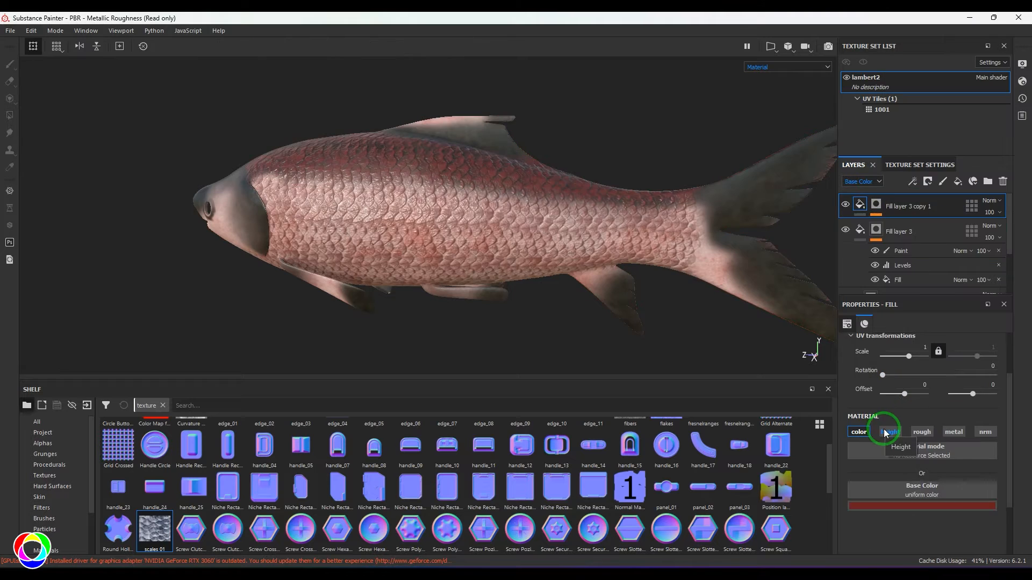
Step: Give the duplicated scales layer a darker base colour and invert the levels in its mask
left_click(876, 204)
left_click(875, 226)
left_click(860, 204)
left_click(922, 506)
left_click(901, 475)
left_click(876, 204)
left_click(902, 240)
left_click(963, 418)
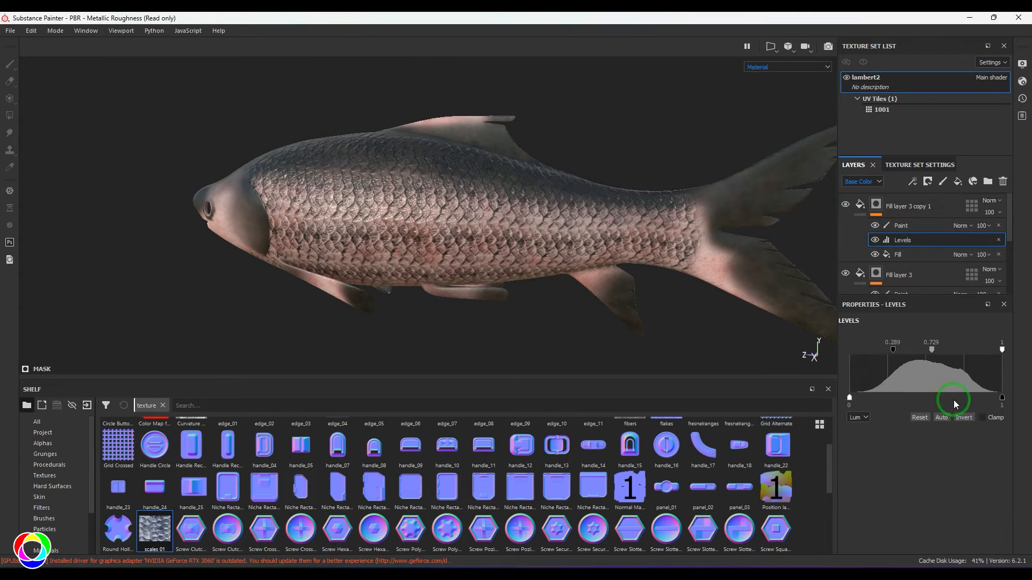
Step: Adjust the base colour of Fill layer 3 copy 1 and move the layer below the black folder
left_click(860, 204)
left_click(921, 506)
left_click(890, 465)
left_click_drag(468, 253, 546, 241, "alt")
left_click_drag(903, 206, 887, 265)
left_click_drag(548, 253, 469, 276, "alt")
Step: Duplicate Fill layer 3 copy 1 and set the duplicate's base colour to red
key("ctrl+d")
left_click(921, 506)
left_click(928, 430)
Step: Raise the mask levels' black point of Fill layer 3 copy 2 to about 0.401
left_click(876, 225)
left_click(902, 259)
left_click_drag(949, 349, 910, 349)
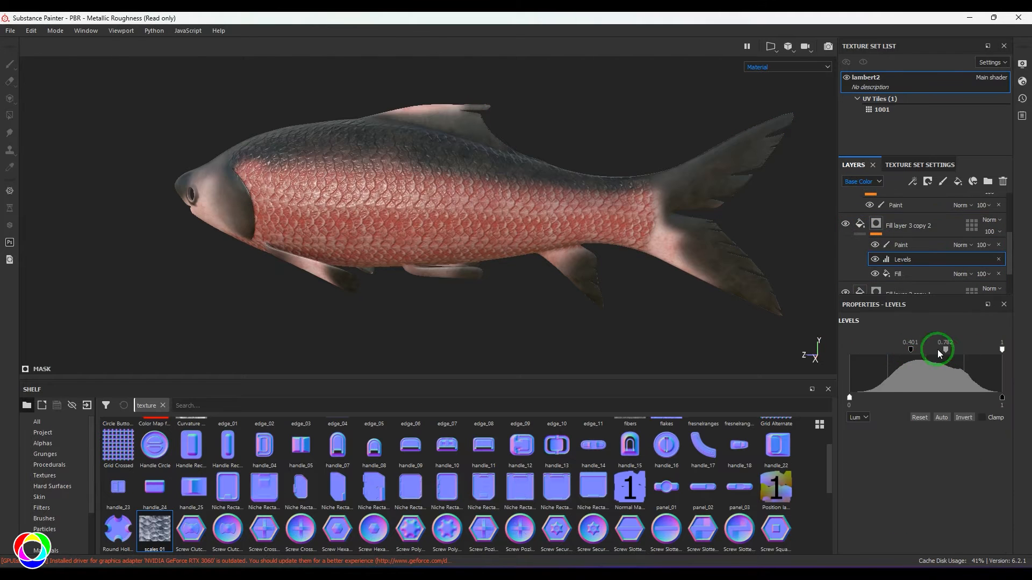
Step: Add a BnW Spots 1 fill to the mask of Fill layer 3 copy 2 and display the Base Color channel
left_click(913, 182)
left_click(930, 215)
left_click(50, 465)
left_click_drag(374, 436, 921, 437)
left_click(787, 67)
left_click(769, 102)
left_click(862, 181)
left_click(859, 192)
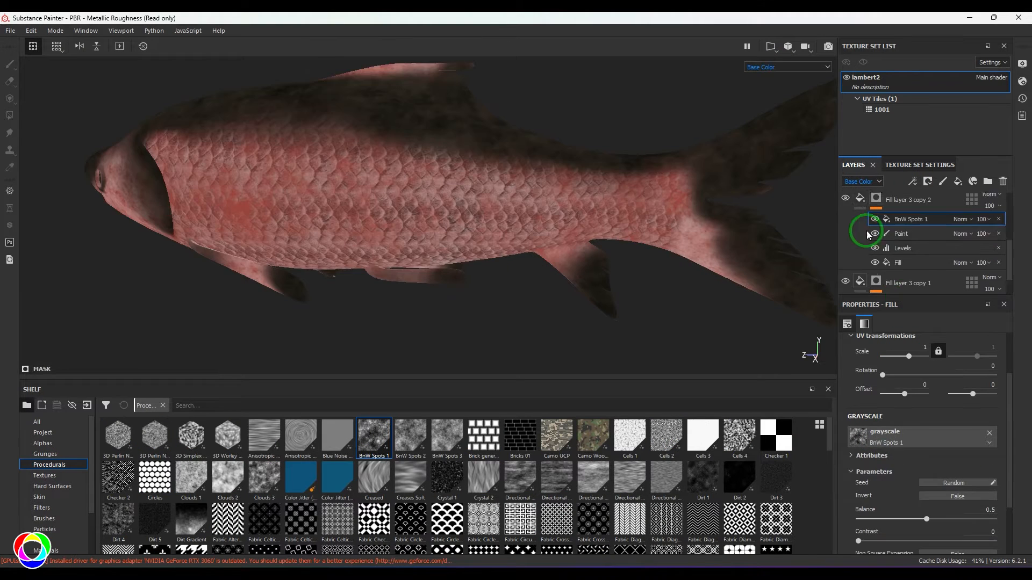
Step: Display the full material and examine the coloured scale layers and their masks
left_click(876, 208)
left_click(860, 224)
key("m")
scroll(622, 271, "down", 4)
left_click(876, 234)
left_click(903, 261)
scroll(909, 242, "up", 5)
left_click_drag(377, 254, 446, 258, "alt")
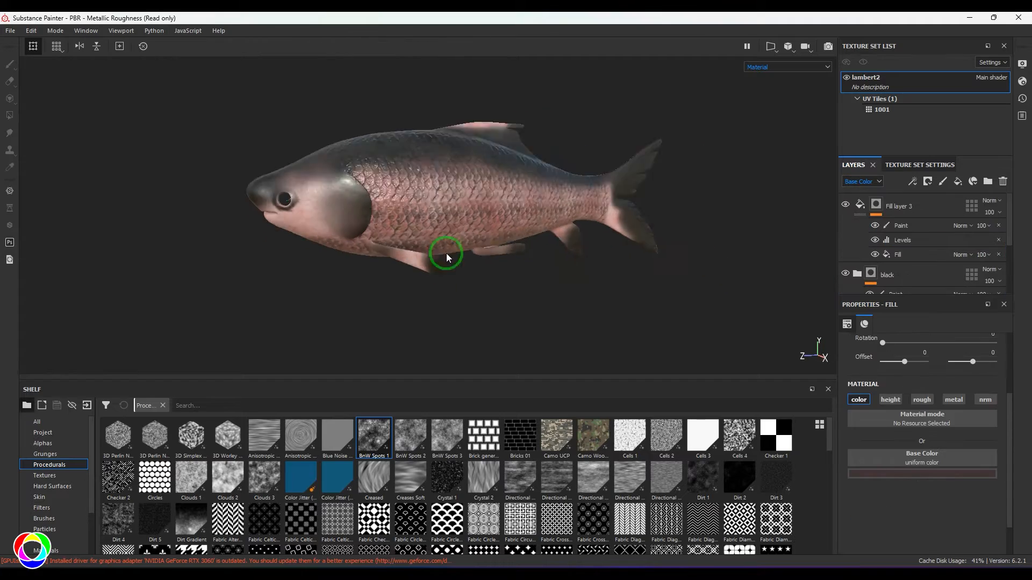
Step: Set Fill layer 4's base colour to bright red and its height to -0.2918
middle_click_drag(293, 178, 417, 198, "alt")
scroll(908, 253, "down", 6)
left_click(860, 276)
left_click(922, 473)
left_click_drag(940, 428, 954, 394)
left_click_drag(917, 522, 897, 523)
left_click(860, 279)
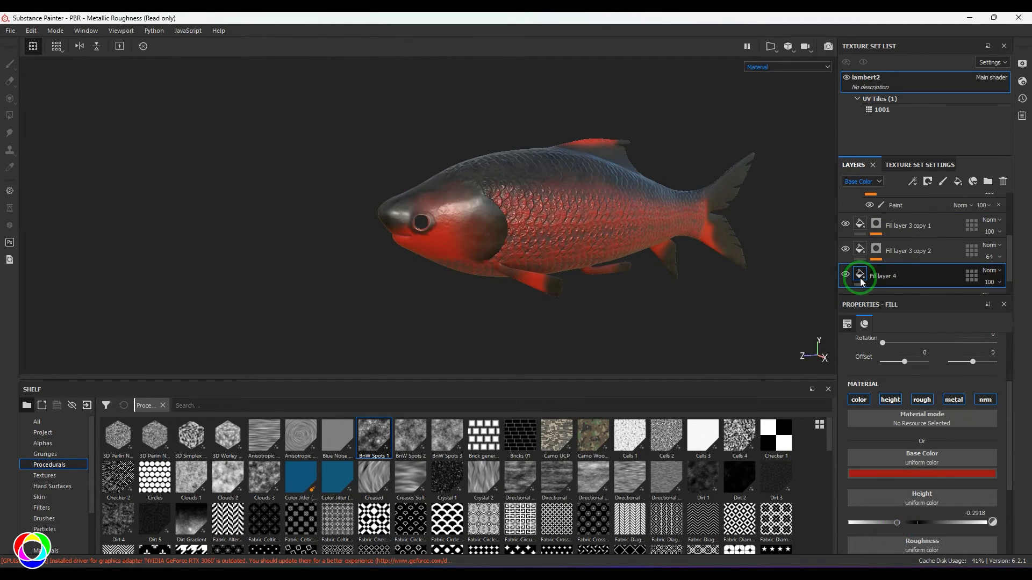
Step: Add a black mask to Fill layer 4, fill it with the Marble Fine procedural and increase its scale slightly
left_click(928, 181)
left_click(949, 207)
left_click(912, 182)
left_click(930, 215)
scroll(559, 483, "down", 15)
left_click_drag(740, 458, 921, 403)
left_click_drag(907, 388, 911, 388)
mouse_move(409, 215)
left_mouse_down("alt")
mouse_move(349, 211)
mouse_move(417, 218)
left_mouse_up("alt")
Step: Set Fill layer 4's opacity in the Height channel to 20
left_click_drag(856, 508, 917, 459)
left_click(860, 235)
left_click(922, 538)
left_click(862, 181)
left_click_drag(1029, 277, 990, 283)
Step: Add a second Marble Fine fill to Fill layer 4's mask and set its blend mode to Multiply
left_click(876, 249)
left_click(909, 270)
left_click(913, 182)
left_click(930, 215)
left_click_drag(739, 458, 921, 468)
left_click(963, 270)
left_click(948, 299)
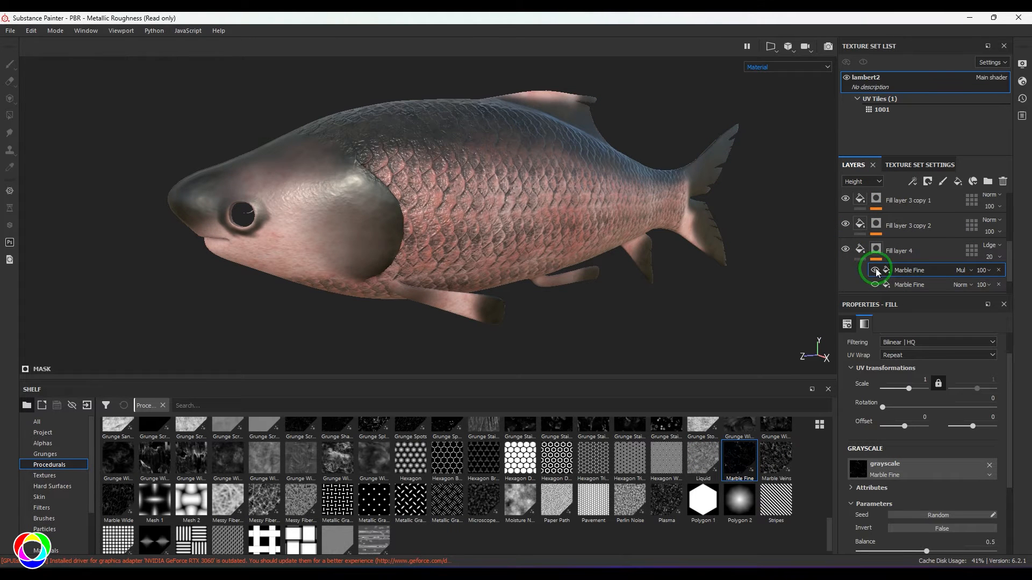
Step: Change the upper Marble Fine fill's blend mode to Screen and display the full material
key("c")
key("c")
scroll(409, 215, "up", 2)
scroll(409, 215, "up", 5)
left_click(963, 271)
left_click(970, 180)
key("m")
scroll(408, 215, "down", 6)
left_click_drag(376, 215, 424, 223, "alt")
Step: Add a Marble Wide fill with Screen blending to Fill layer 4's mask and increase its scale slightly
left_click(912, 182)
left_click(930, 215)
left_click(964, 271)
left_click(972, 181)
left_click_drag(119, 500, 921, 467)
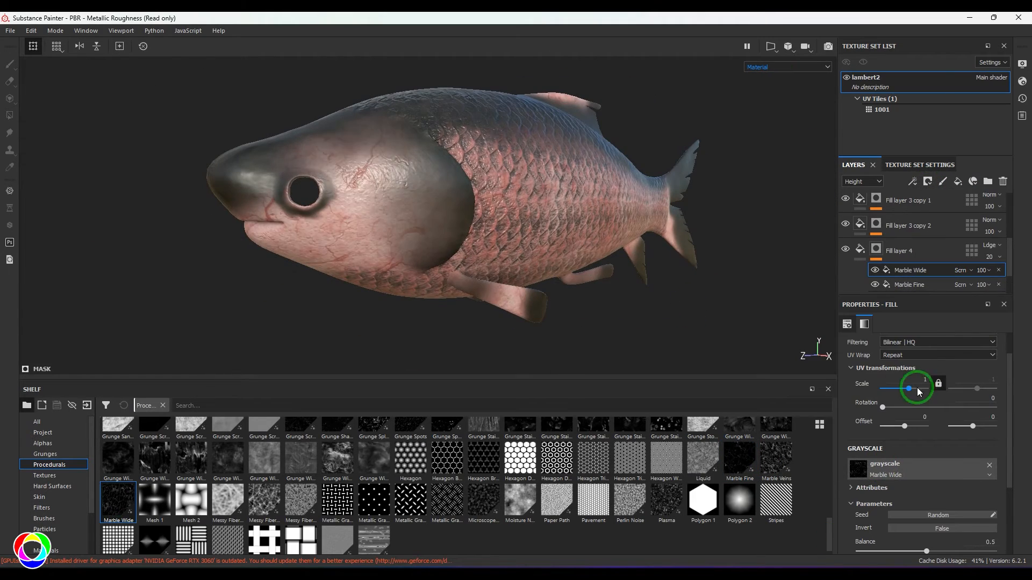
left_click_drag(909, 388, 912, 389)
mouse_move(420, 215)
left_mouse_down("alt")
mouse_move(555, 258)
mouse_move(419, 215)
left_mouse_up("alt")
Step: Add an empty paint layer above Fill layer 5
scroll(919, 235, "up", 3)
left_click(914, 226)
scroll(913, 236, "down", 5)
left_click(910, 227)
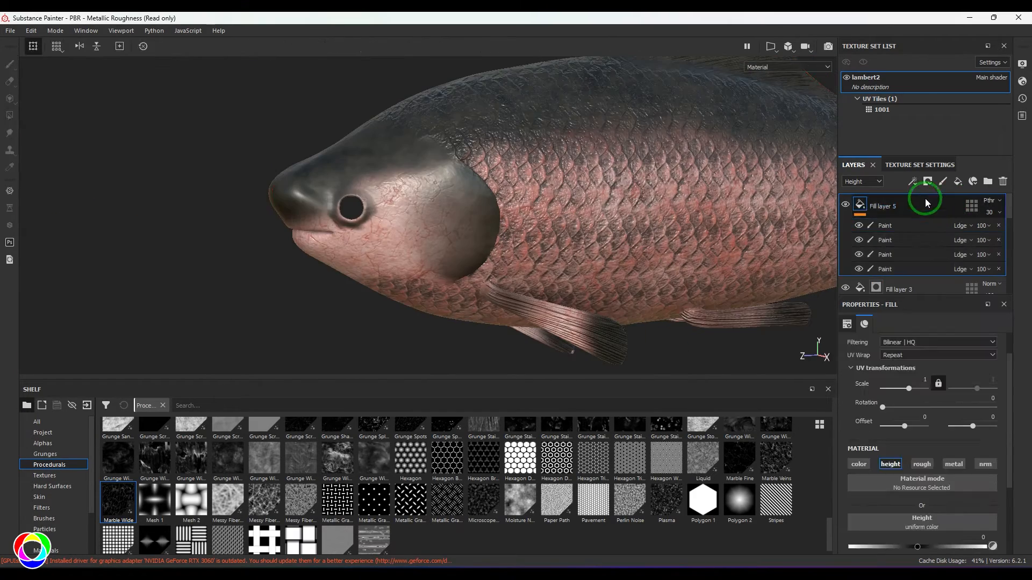
left_click(921, 199)
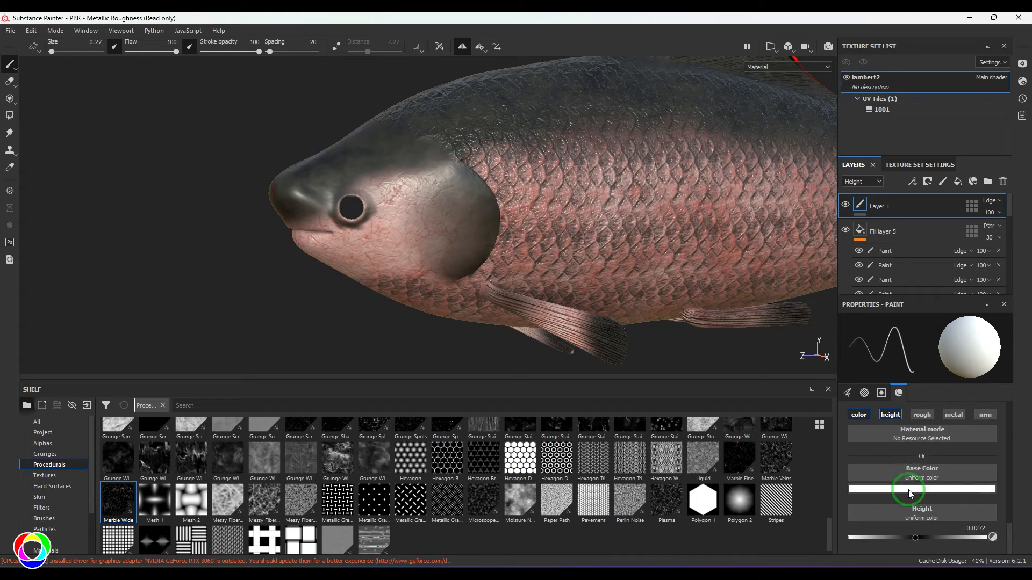
Step: Tint the fish's gill cover pale tan, and paint the upper head ochre with the Dirt 1 brush at stroke opacity 26
left_click(910, 490)
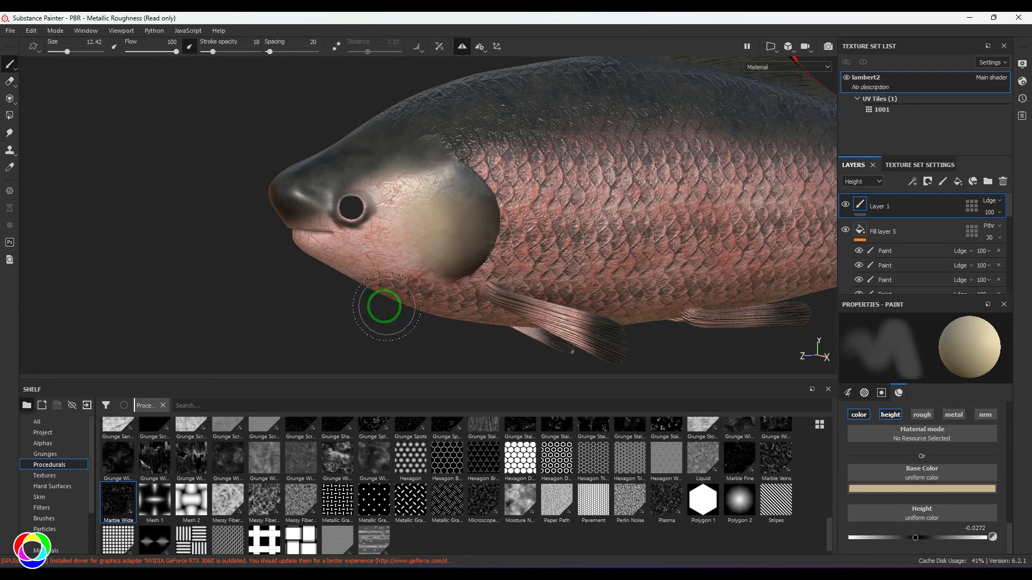
left_click(44, 519)
left_click(740, 478)
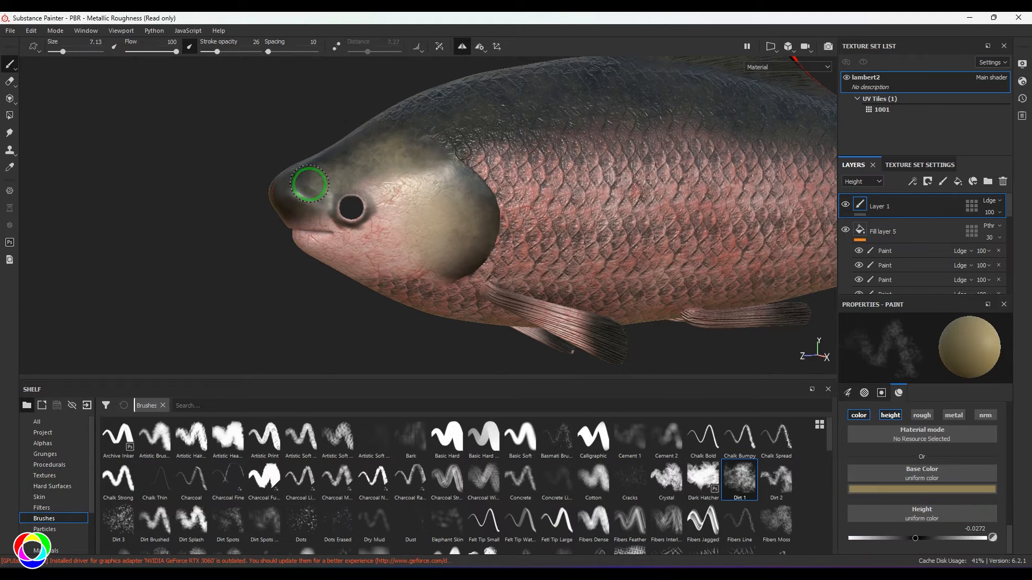
Step: Paint fine dark brown creases across the gill cover with the Basic Soft brush at height -0.0384
left_click(922, 489)
left_click(520, 437)
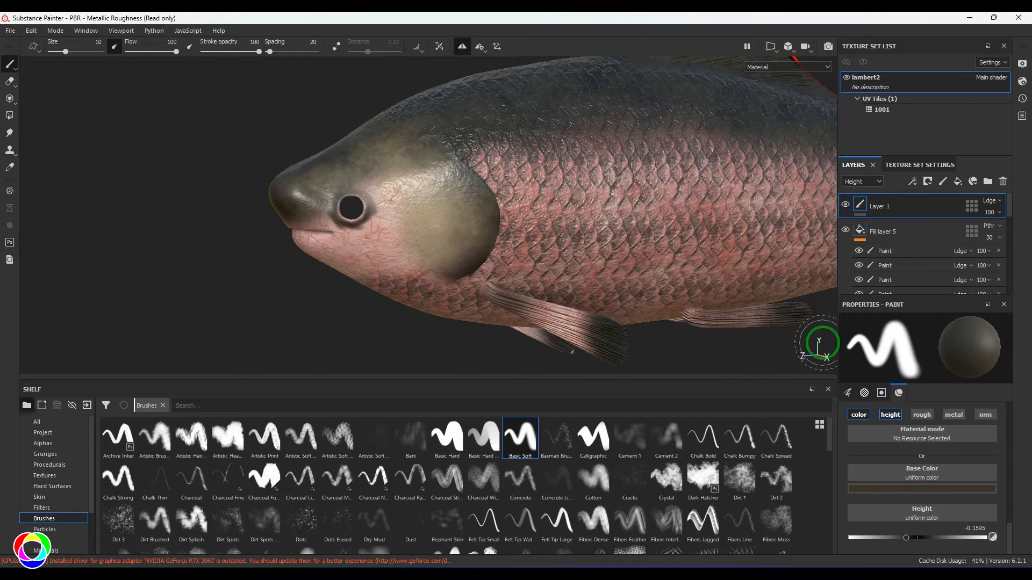
left_click(883, 489)
left_click(947, 450)
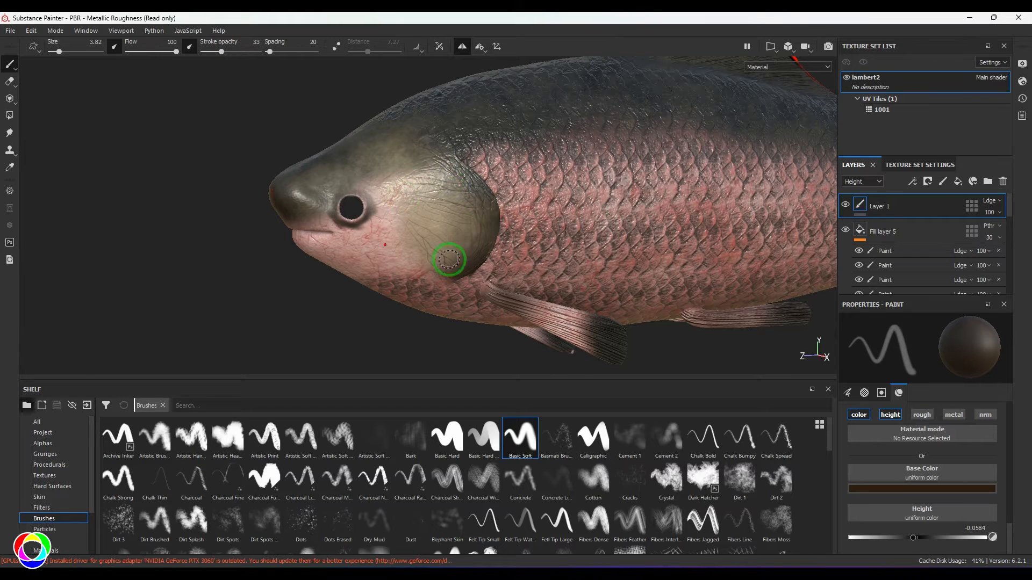
right_click_drag(444, 214, 430, 247, "alt")
Step: Set the paint colour to red with a 0.13 brush size and undo the last stroke
left_click(913, 489)
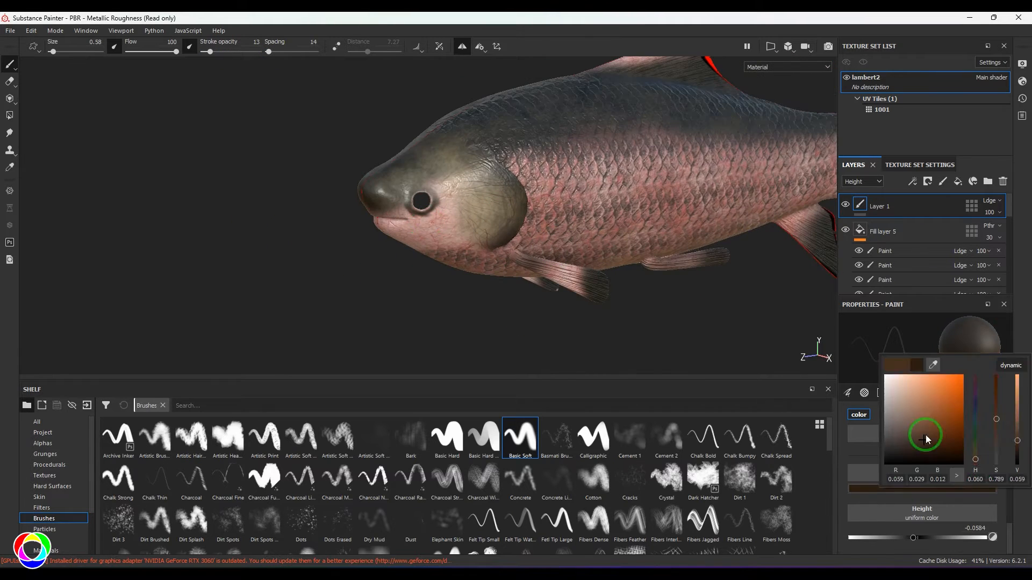
left_click(951, 402)
left_click_drag(466, 246, 572, 425, "alt")
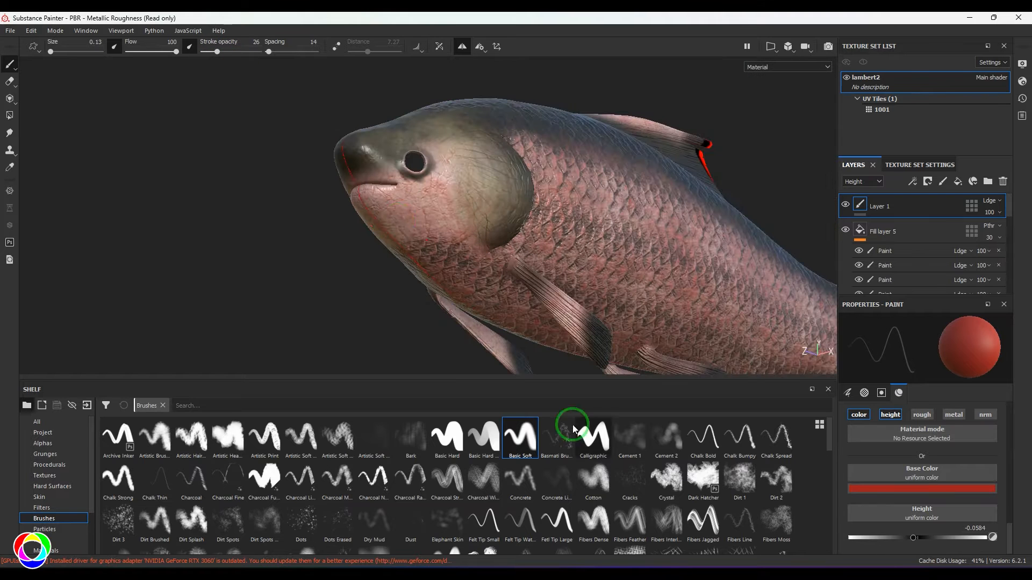
key("ctrl+z")
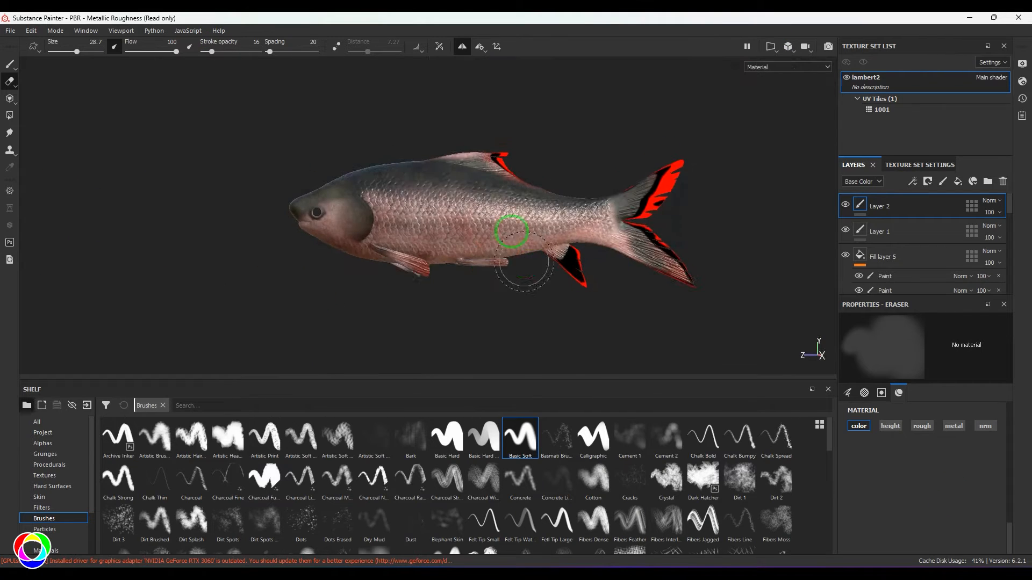
Step: Select the mask levels of Fill layer 3 copy 3 and examine the scale pattern
left_click(913, 240)
left_click(905, 194)
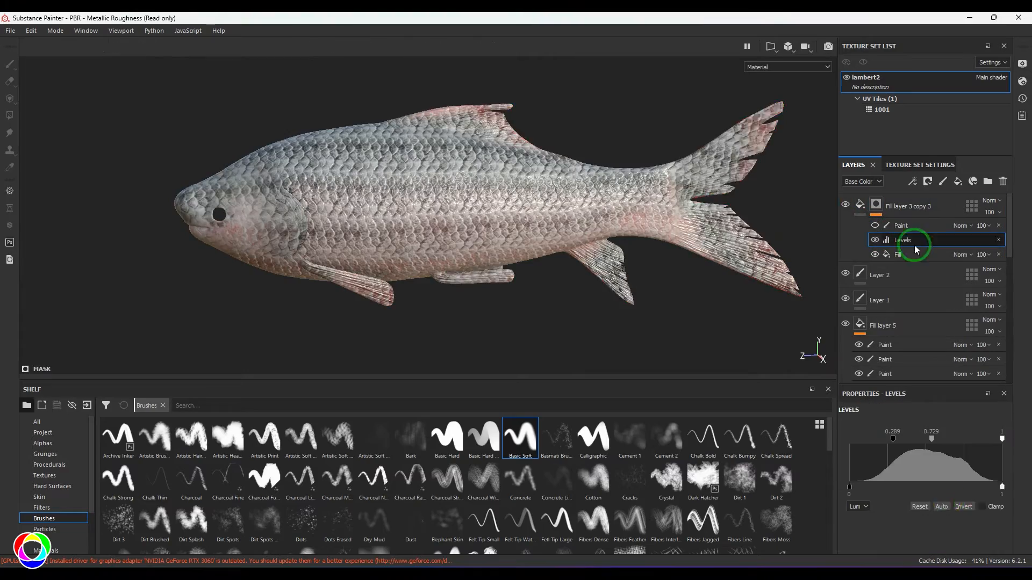
scroll(456, 225, "up", 5)
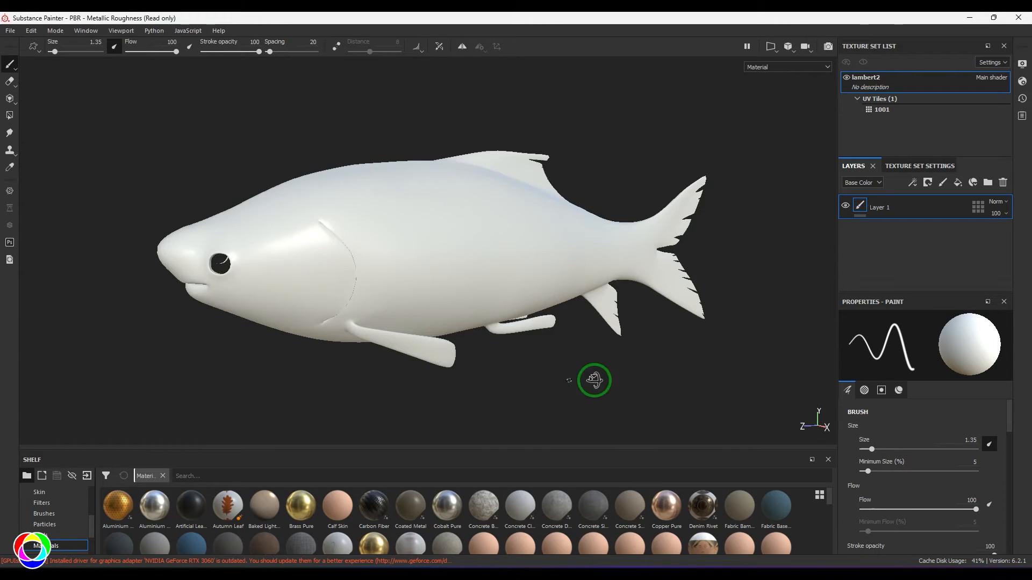
Step: Bake all mesh maps for lambert2 with the ID map's color source set to Mesh ID / Polygroup
left_click_drag(594, 380, 634, 372, "alt")
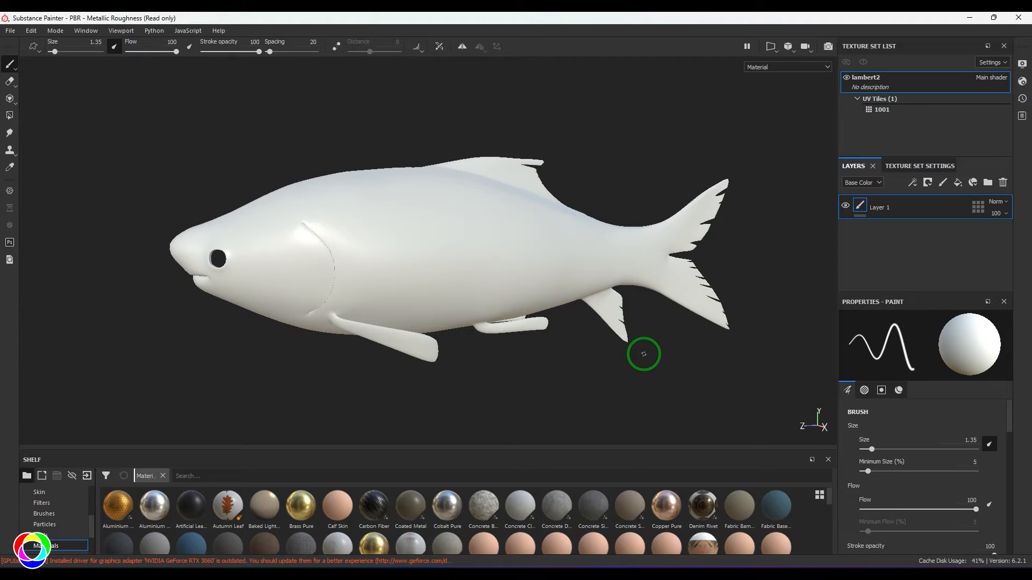
left_click(925, 166)
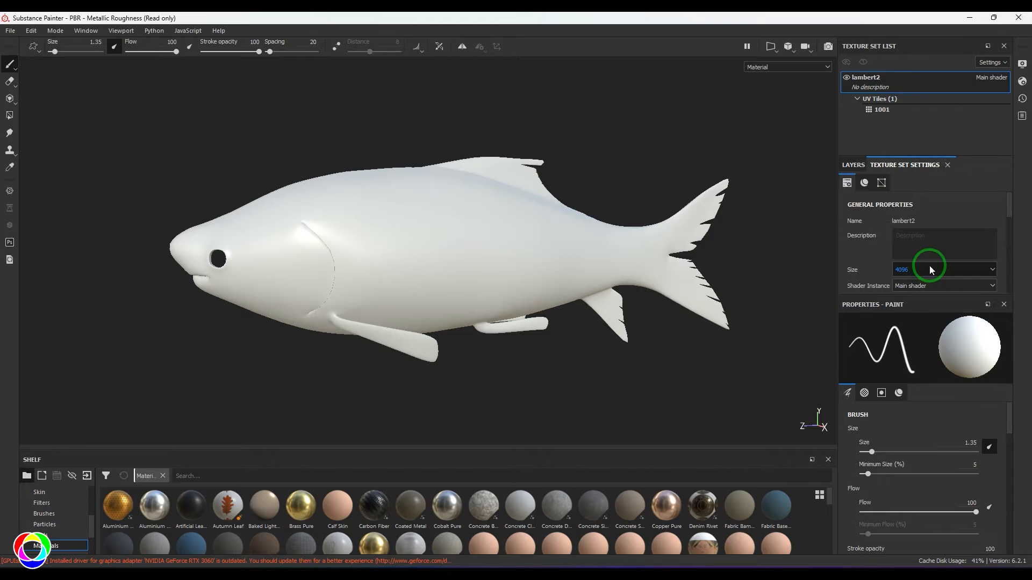
scroll(930, 265, "down", 5)
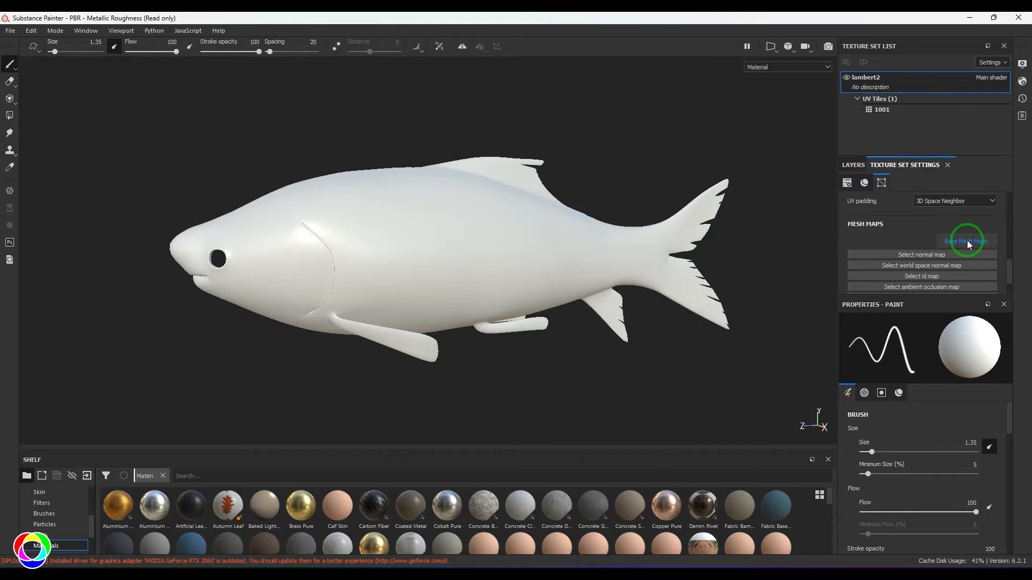
left_click(967, 241)
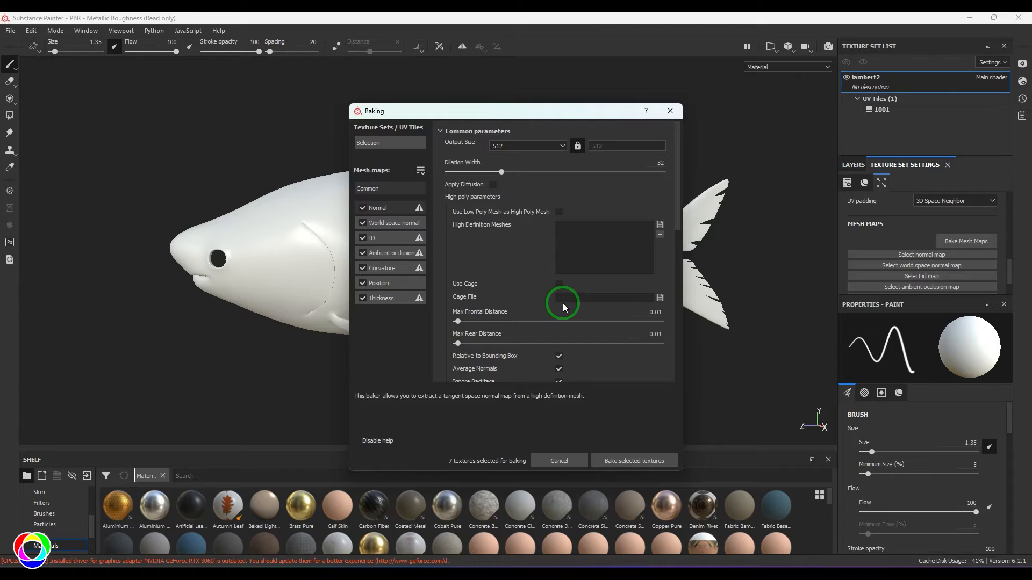
left_click(374, 237)
left_click(527, 146)
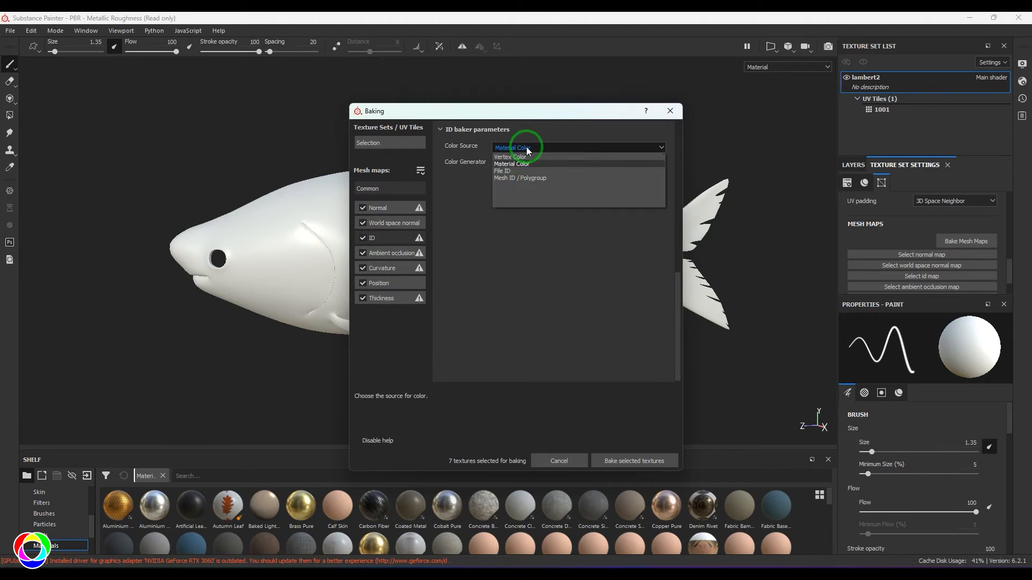
left_click(527, 177)
left_click(617, 460)
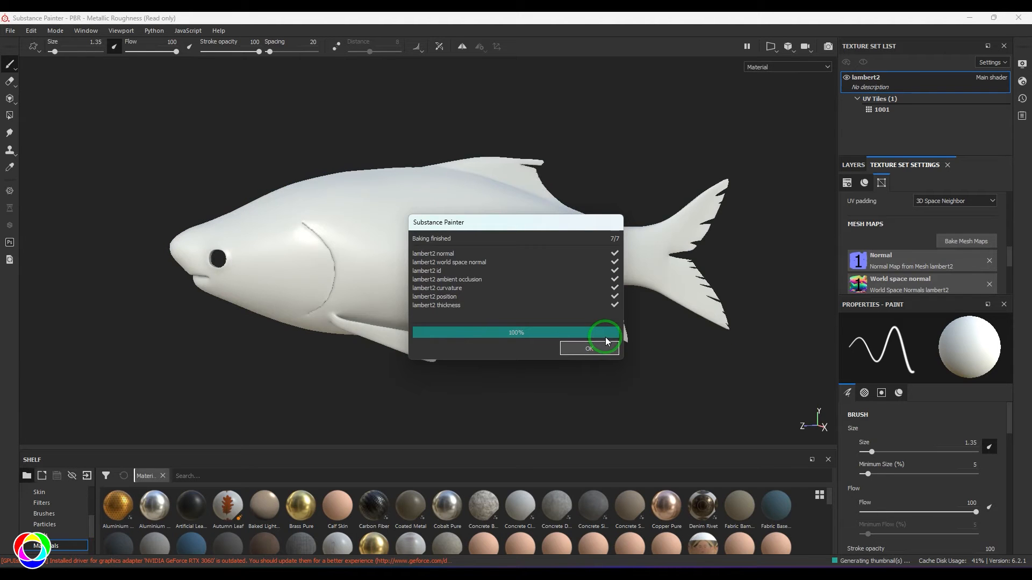
left_click(595, 347)
Step: Display the normal, world space normal and ID maps on the fish in turn
left_click(779, 68)
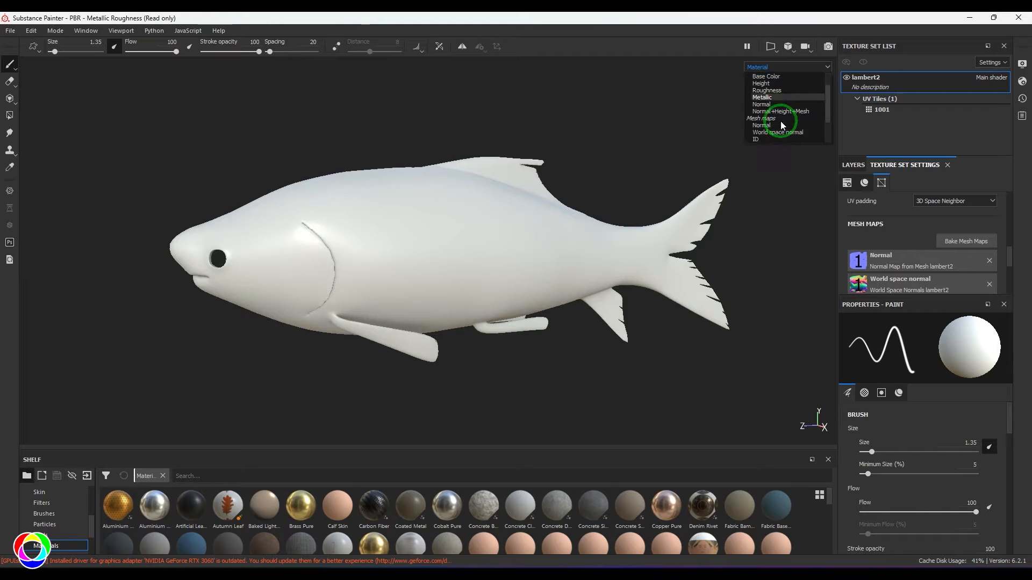
left_click(781, 105)
left_click(769, 68)
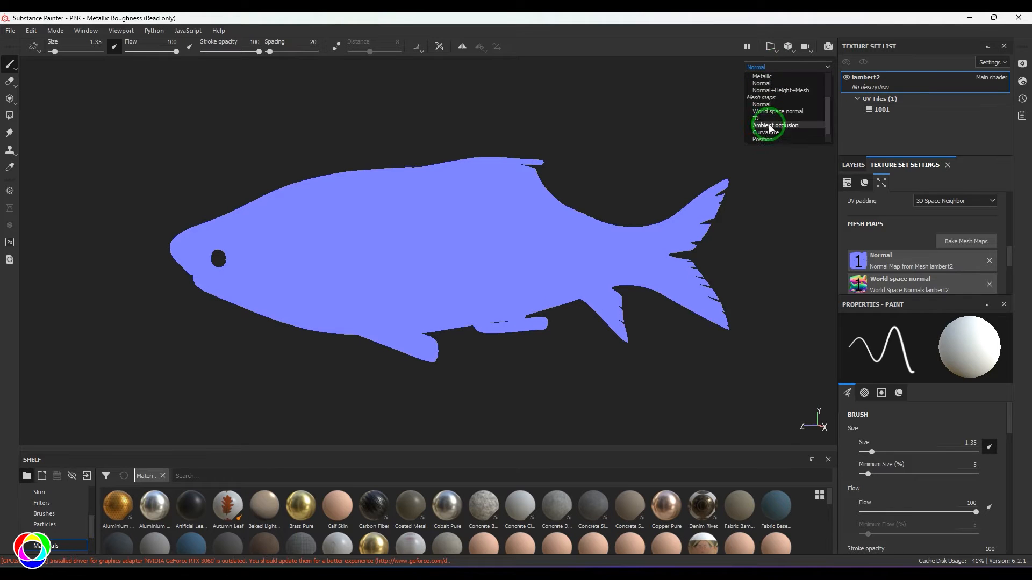
left_click(778, 111)
left_click(786, 69)
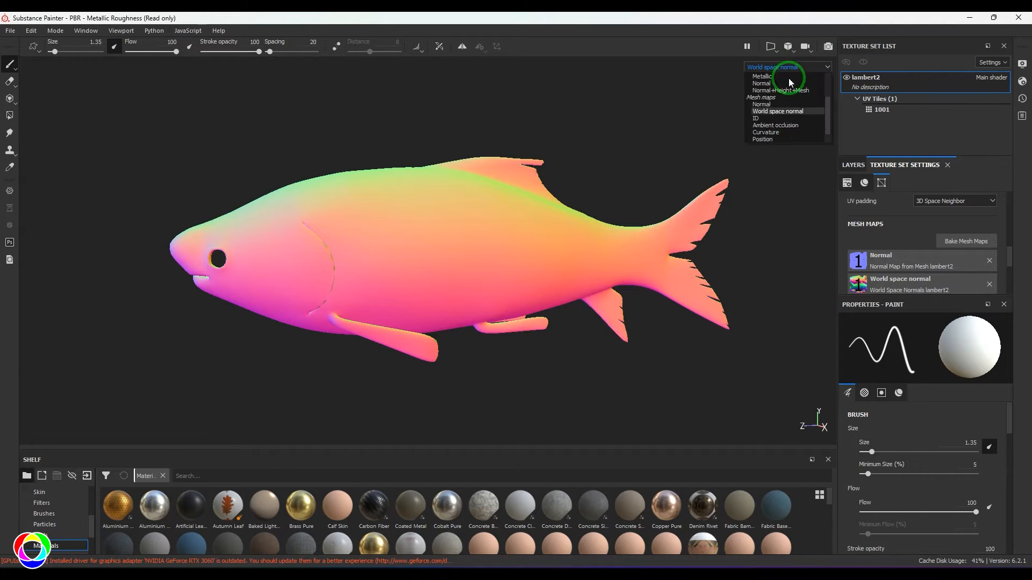
left_click(787, 119)
left_click_drag(388, 275, 484, 291, "alt")
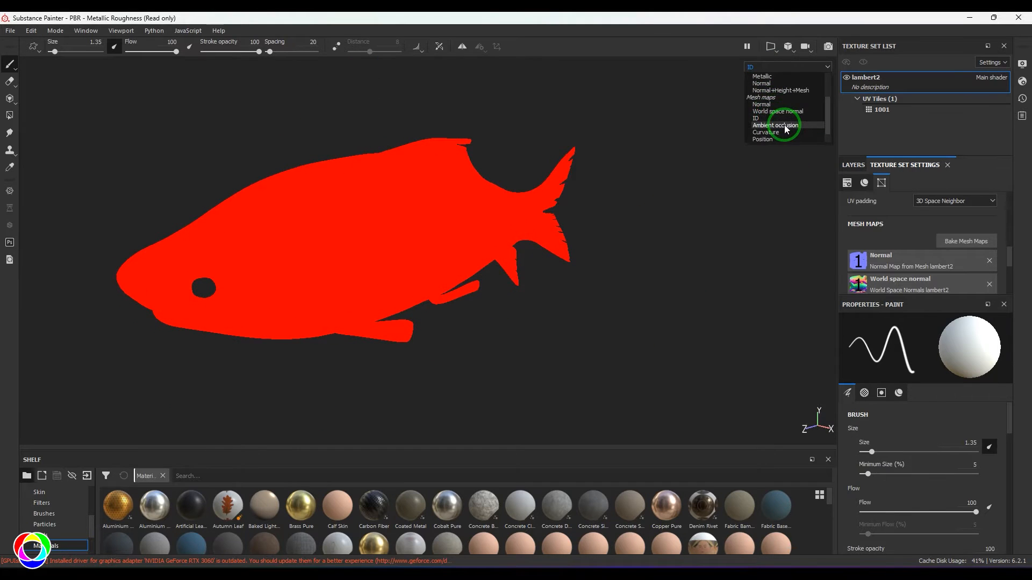
Step: Display the ambient occlusion, curvature, position and thickness maps in turn, and return to the material view
left_click(784, 126)
left_click(785, 132)
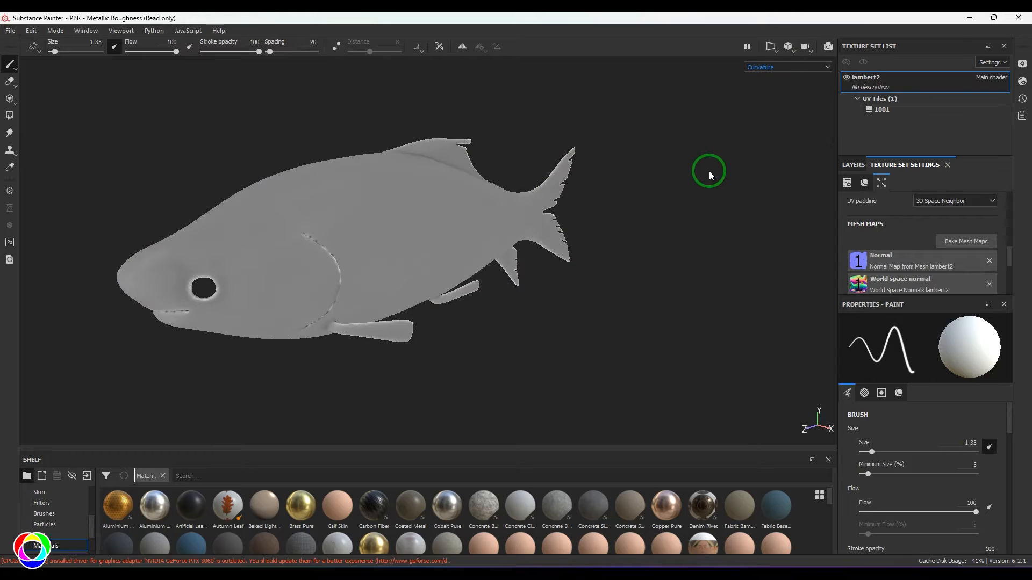
left_click(778, 67)
left_click(775, 125)
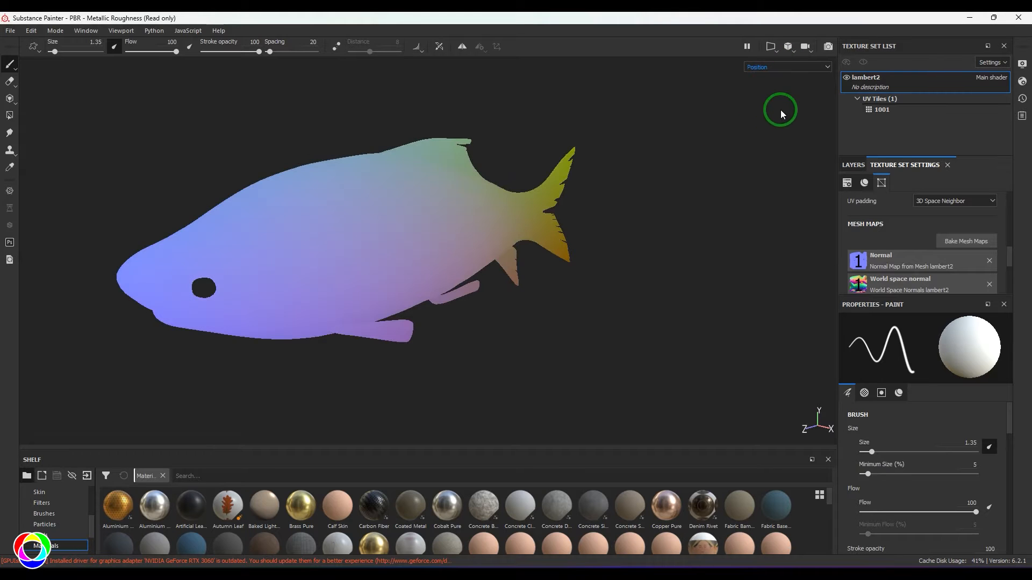
left_click(801, 67)
left_click(788, 132)
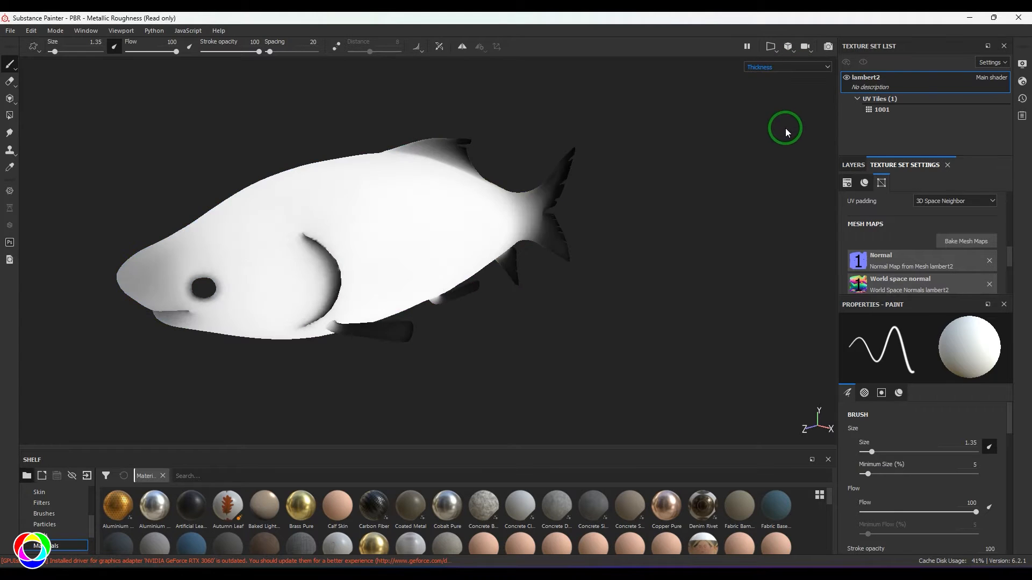
left_click(789, 68)
scroll(789, 98, "up", 3)
left_click(782, 84)
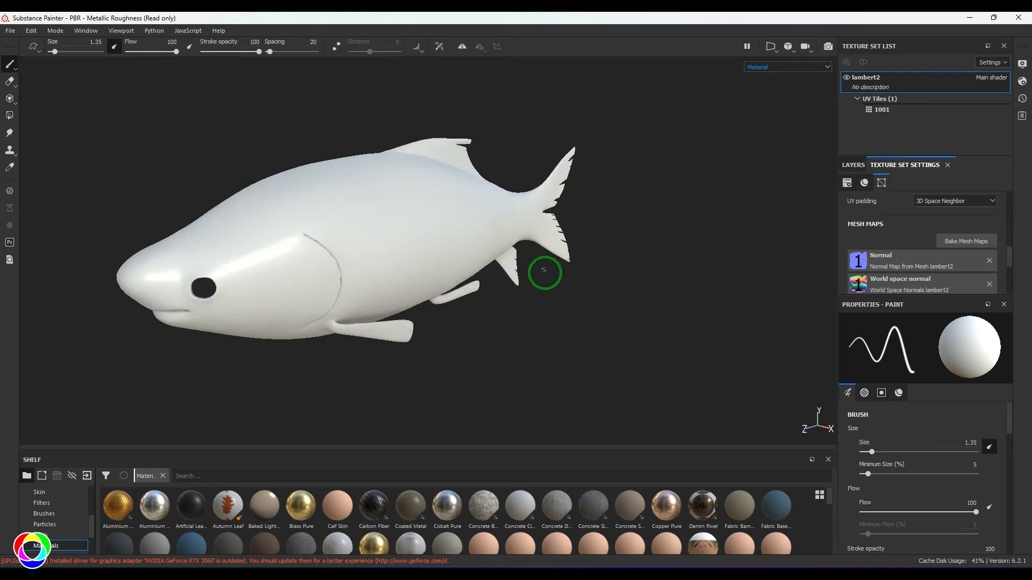
left_click_drag(544, 270, 564, 305, "alt")
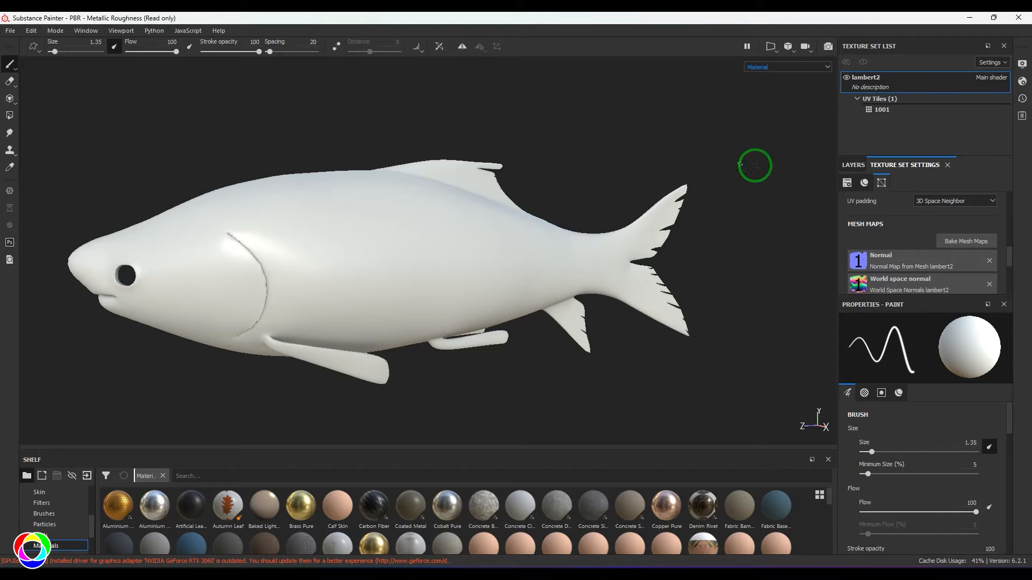
Step: Replace Layer 1 with a new fill layer and set its base colour to pale pink, RGB 0.530, 0.380, 0.380
left_click(854, 165)
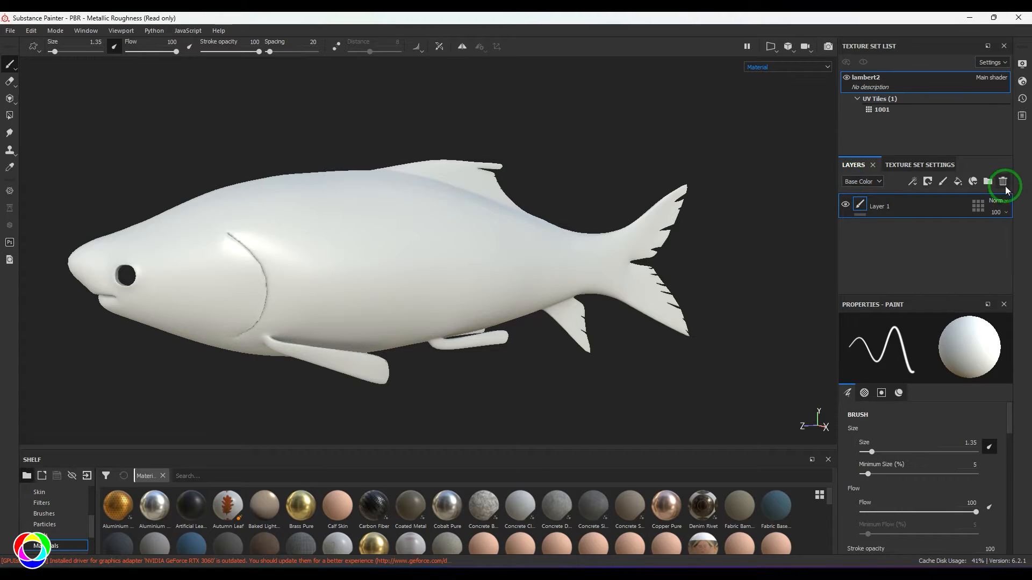
left_click(1003, 182)
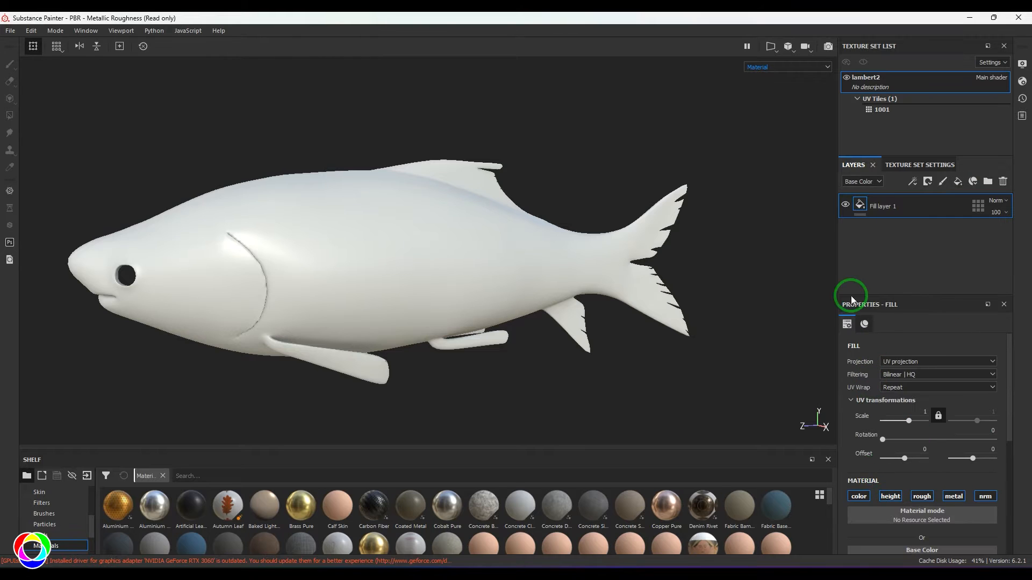
scroll(917, 479, "down", 3)
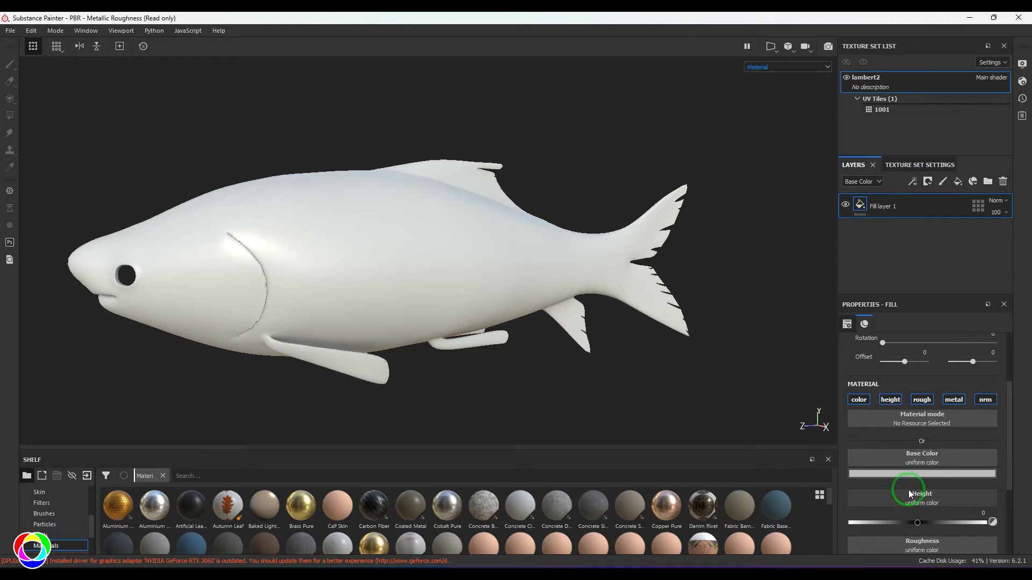
left_click(897, 474)
left_click(892, 382)
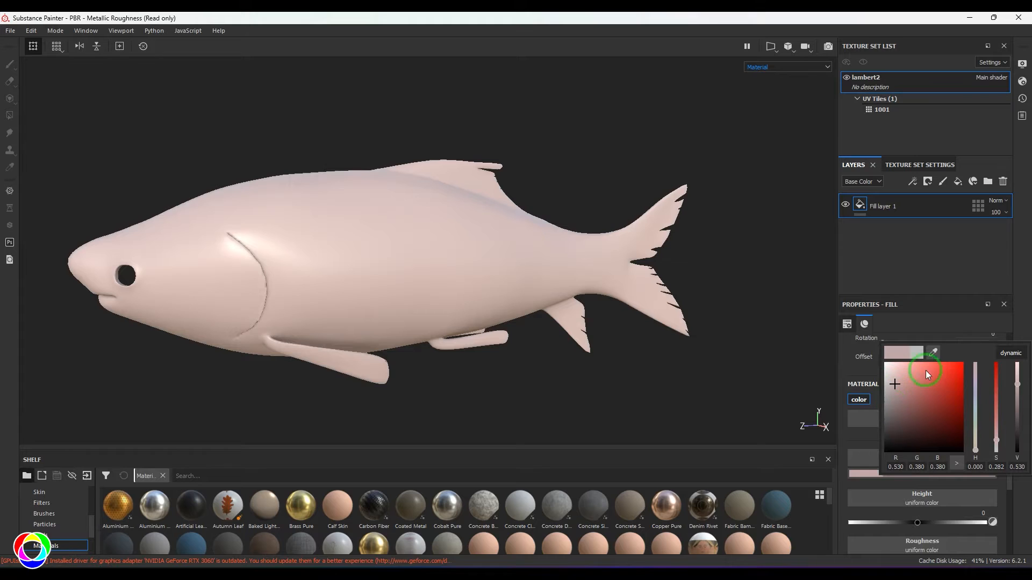
left_click(1021, 256)
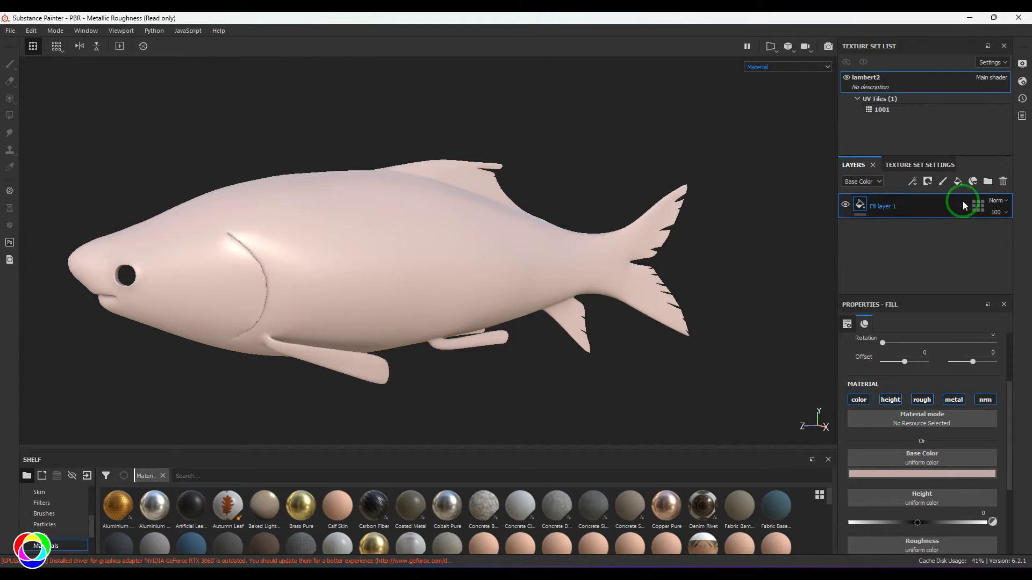
Step: Duplicate Fill layer 1 and set the copy's base colour to salmon pink
right_click(925, 203)
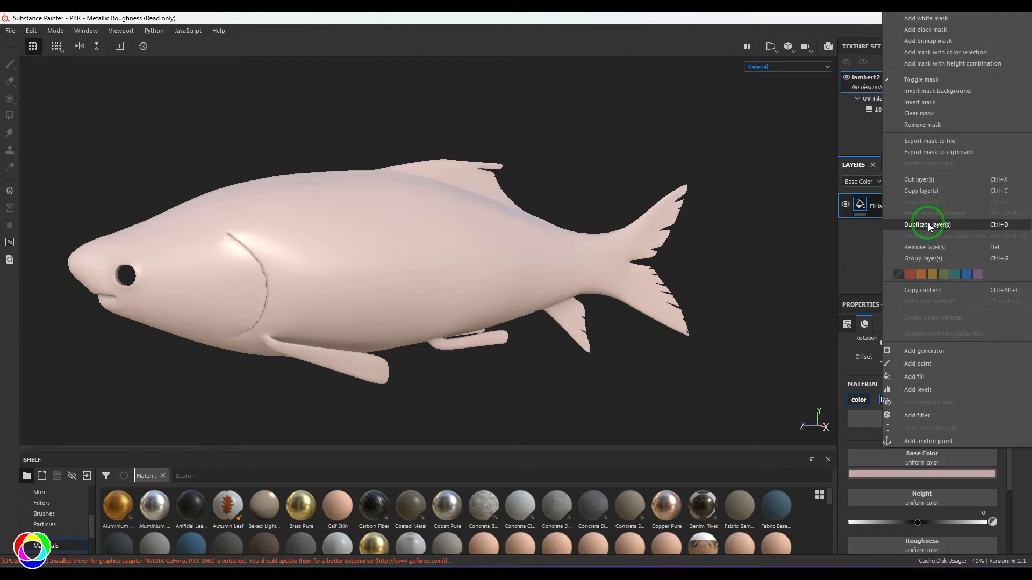
left_click(928, 222)
left_click(895, 476)
left_click_drag(911, 399, 914, 385)
left_click(1029, 236)
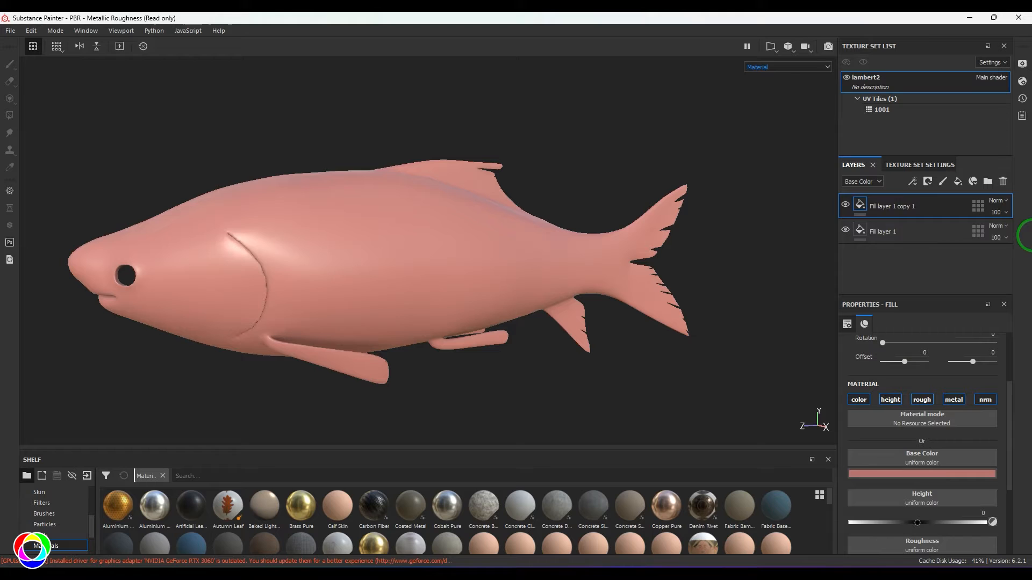
Step: Add a black mask to Fill layer 1 copy 1 and fill it with the BnW Spots 1 procedural
left_click(928, 183)
left_click(945, 207)
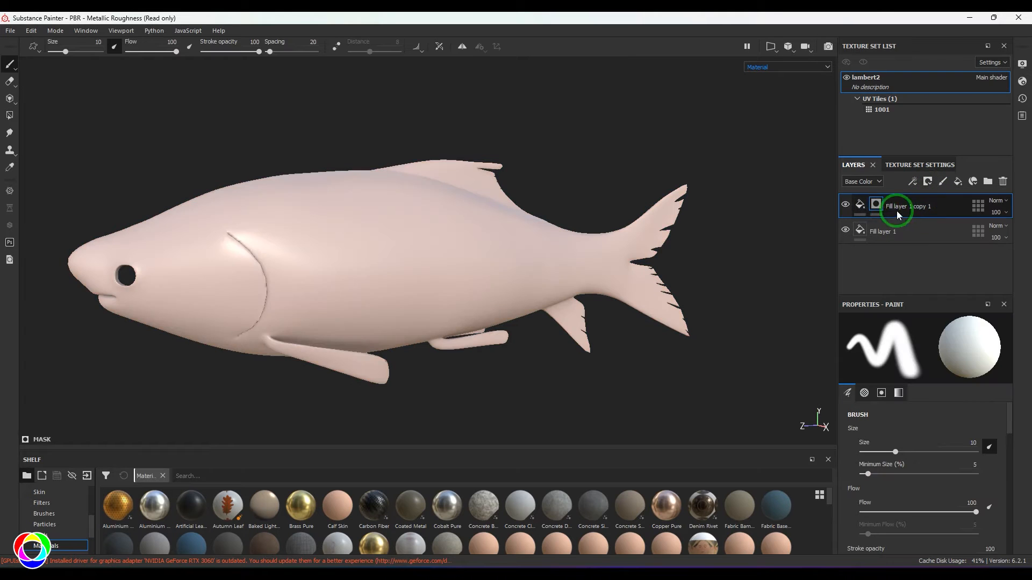
left_click(913, 183)
left_click(936, 221)
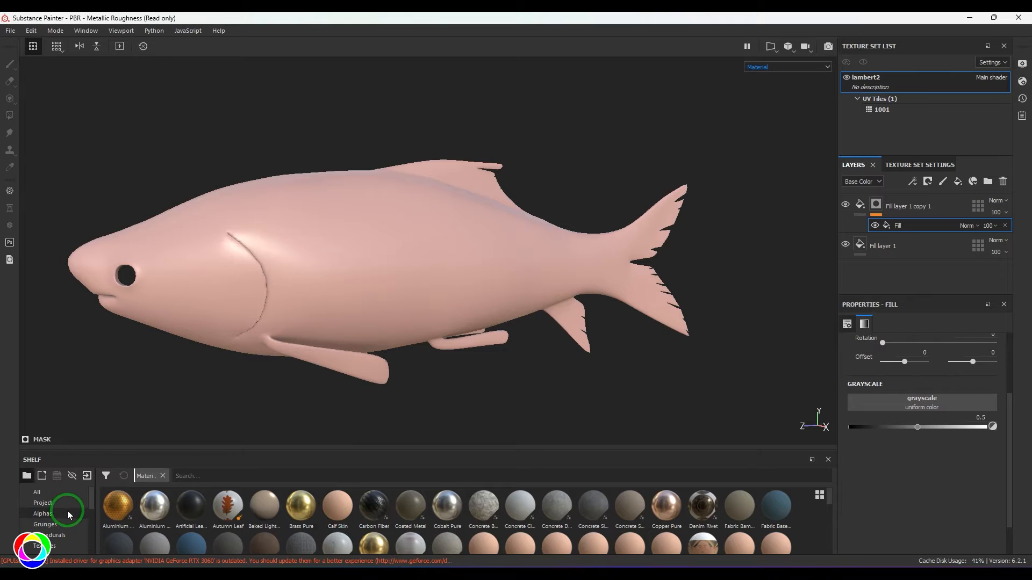
left_click(54, 535)
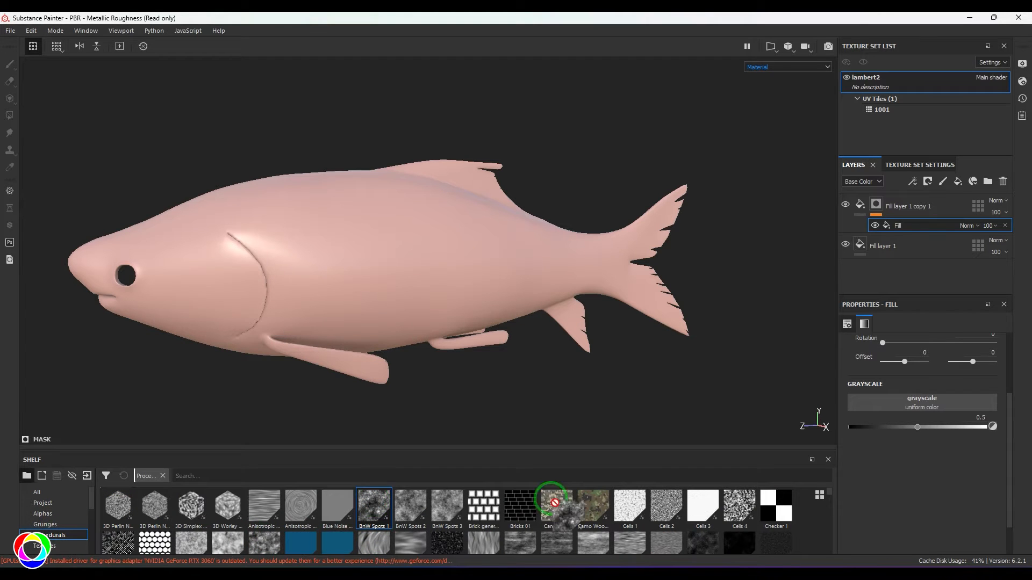
left_click_drag(893, 399, 894, 399)
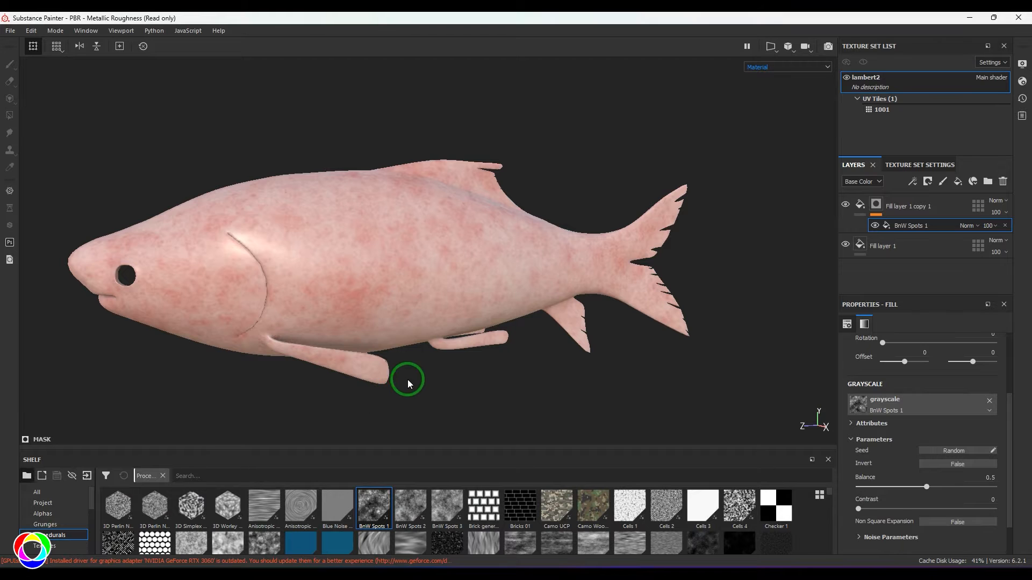
Step: Set the BnW Spots 1 mask to balance 0.5 and contrast 0.06, and slightly raise the salmon layer's height
mouse_move(889, 488)
left_mouse_down()
mouse_move(868, 487)
mouse_move(956, 483)
mouse_move(860, 489)
mouse_move(956, 489)
mouse_move(907, 487)
left_mouse_up()
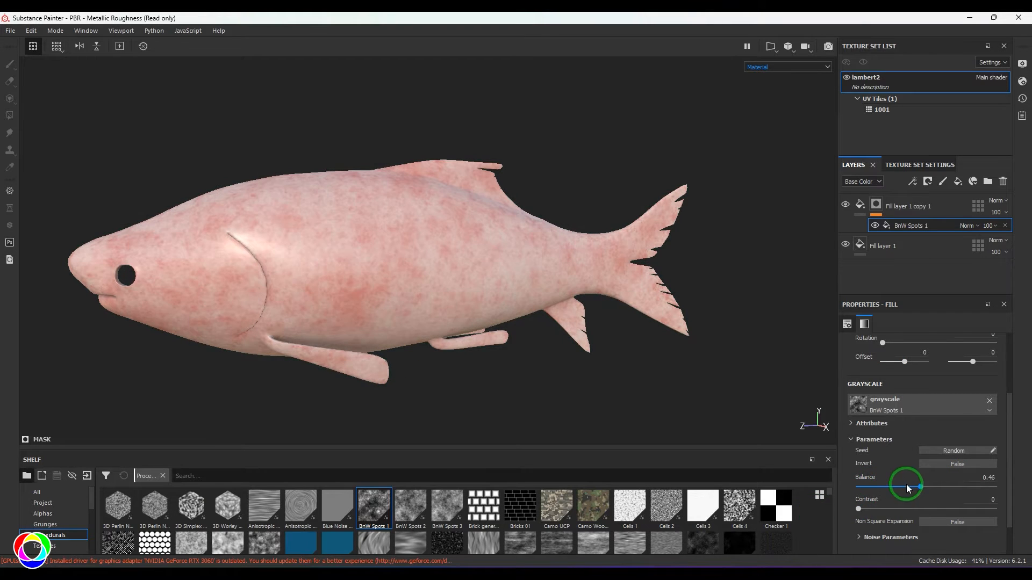
left_click(966, 481)
left_click(859, 211)
left_click(939, 524)
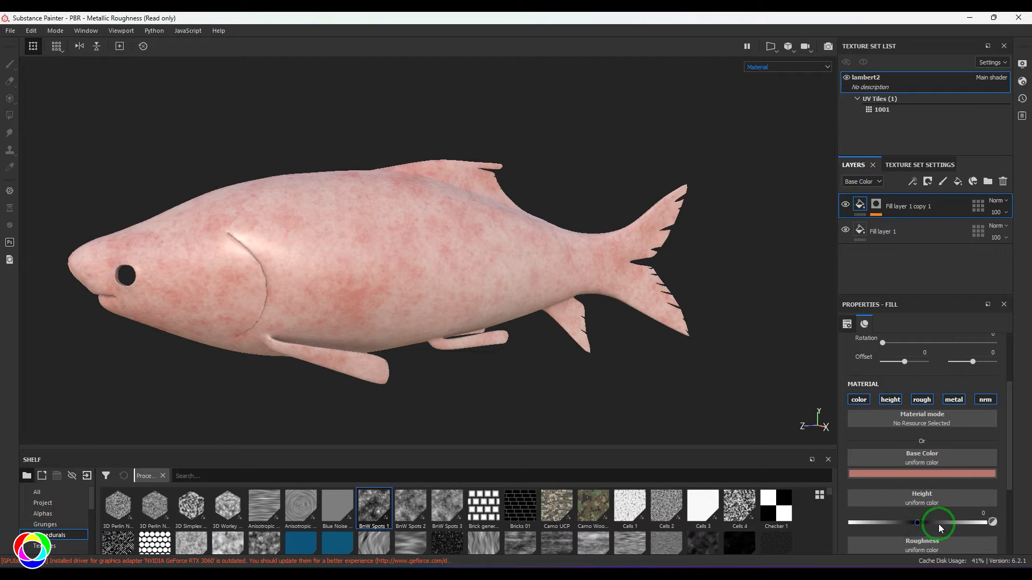
mouse_move(916, 521)
left_mouse_down()
mouse_move(936, 521)
mouse_move(924, 524)
mouse_move(922, 511)
left_mouse_up()
Step: Set the UV scale of the BnW Spots 1 mask fill to 2
left_click(876, 204)
left_click(901, 226)
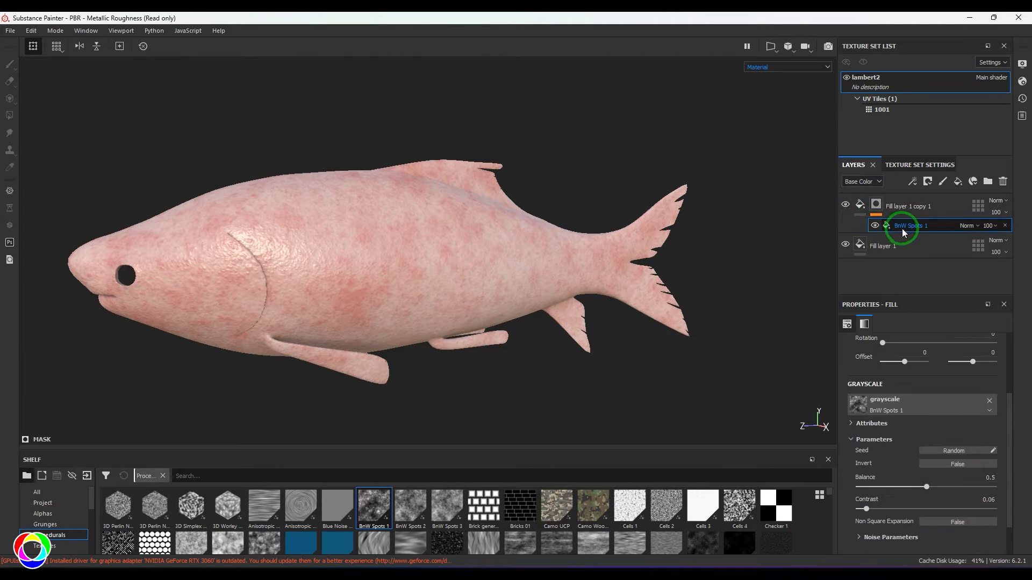
left_click(895, 380)
scroll(913, 382, "up", 2)
left_click(945, 383)
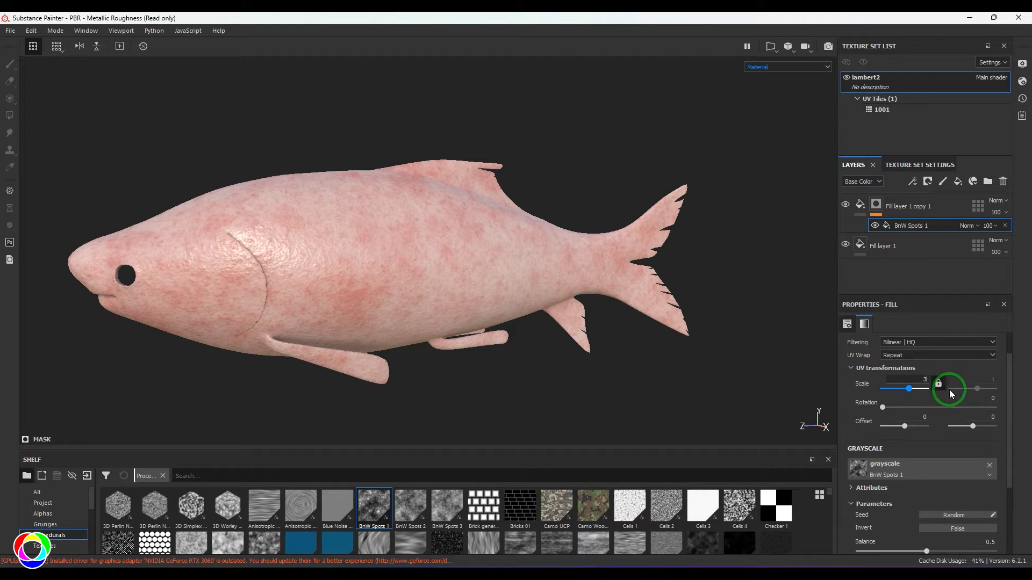
key("Return")
left_click(919, 381)
type("2")
key("Return")
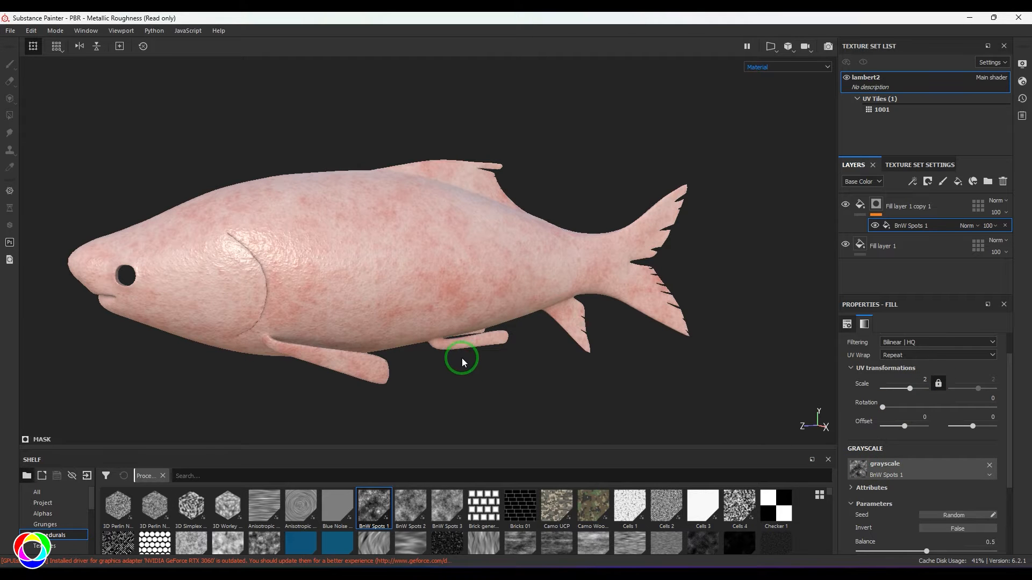
left_click_drag(537, 304, 466, 312, "alt")
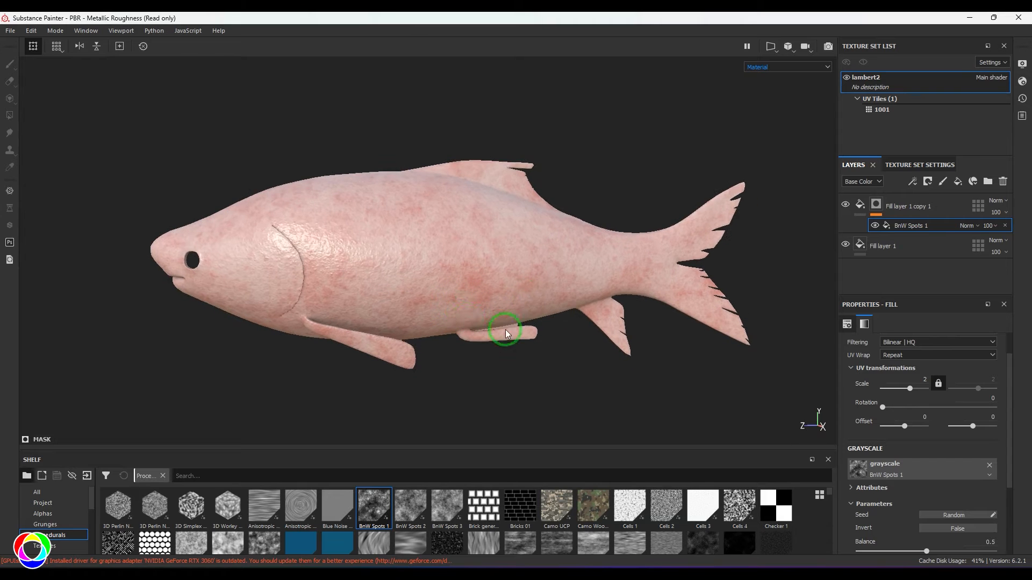
Step: Create a layer folder and move Fill layer 1 and its masked copy into it
left_click(948, 208)
left_click(934, 244, "shift")
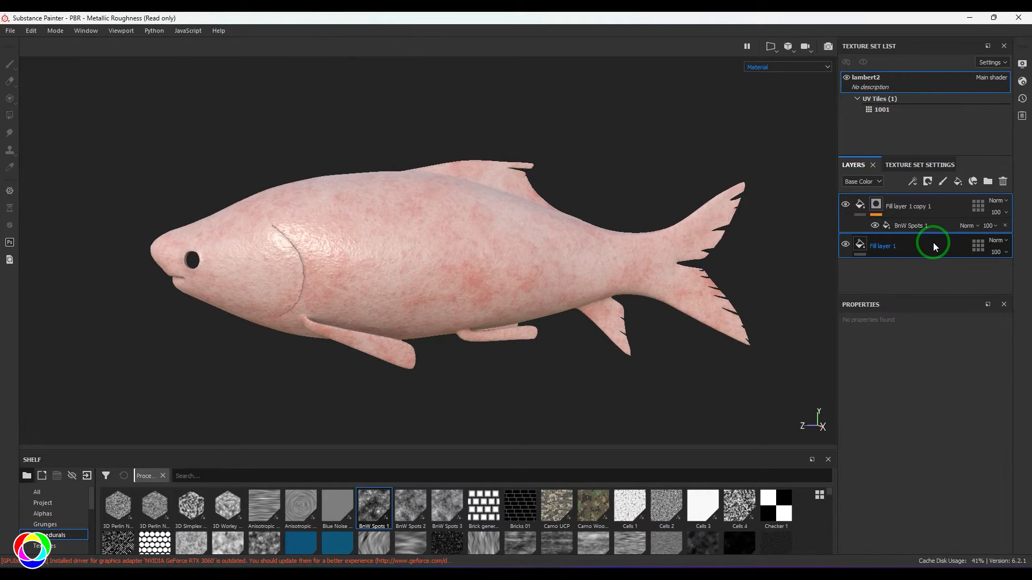
left_click(988, 182)
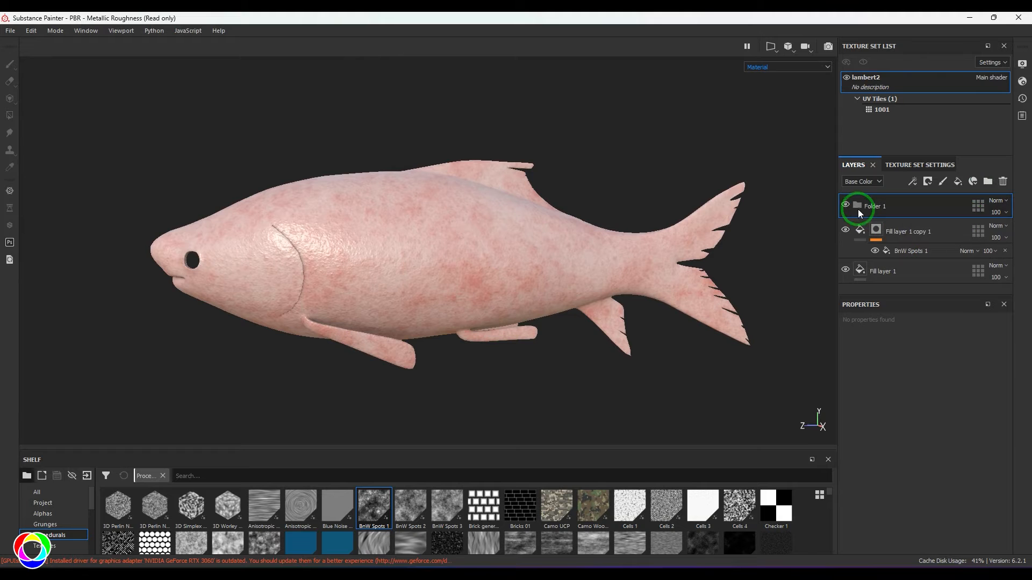
left_click(928, 237)
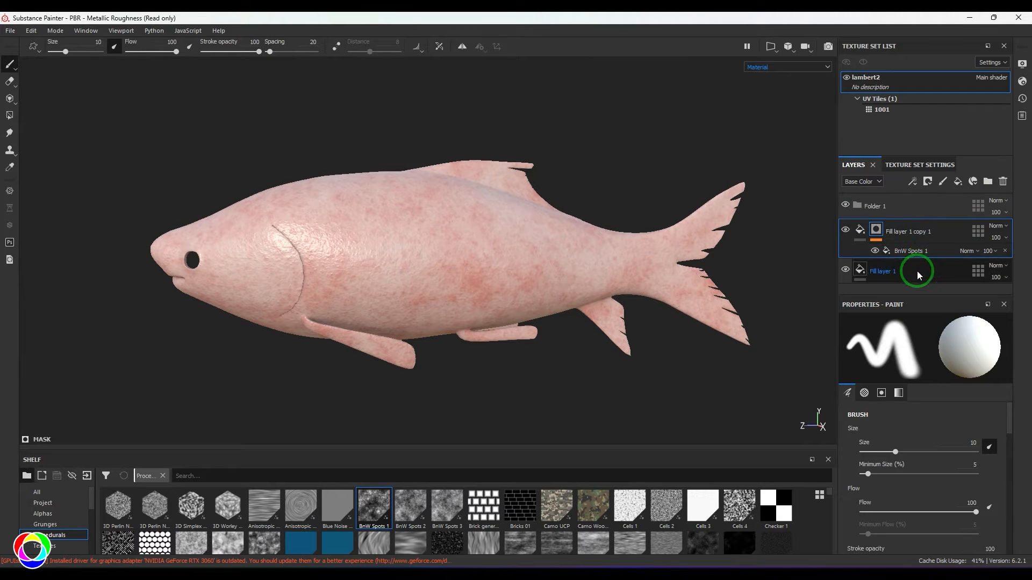
left_click_drag(917, 271, 908, 236)
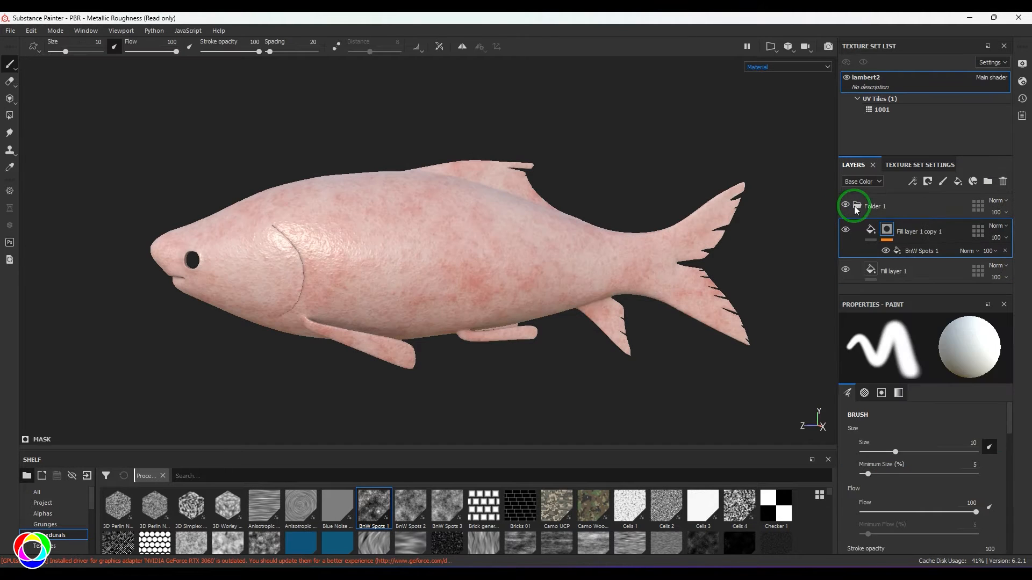
Step: Toggle the new folder's visibility to check its contents, rename it "base" and collapse it
left_click(845, 205)
left_click(845, 205)
left_click(856, 207)
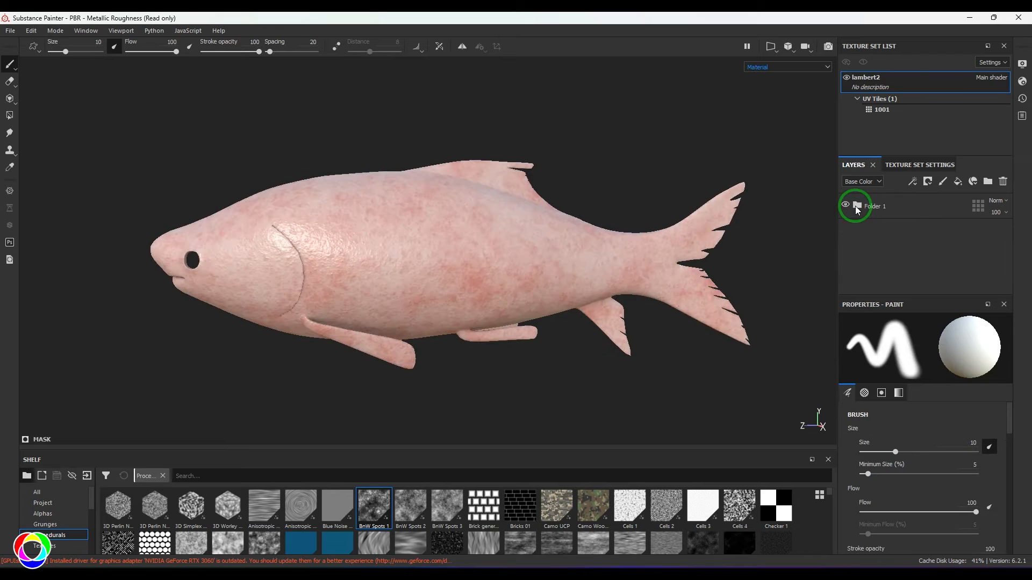
left_click(855, 207)
double_click(873, 205)
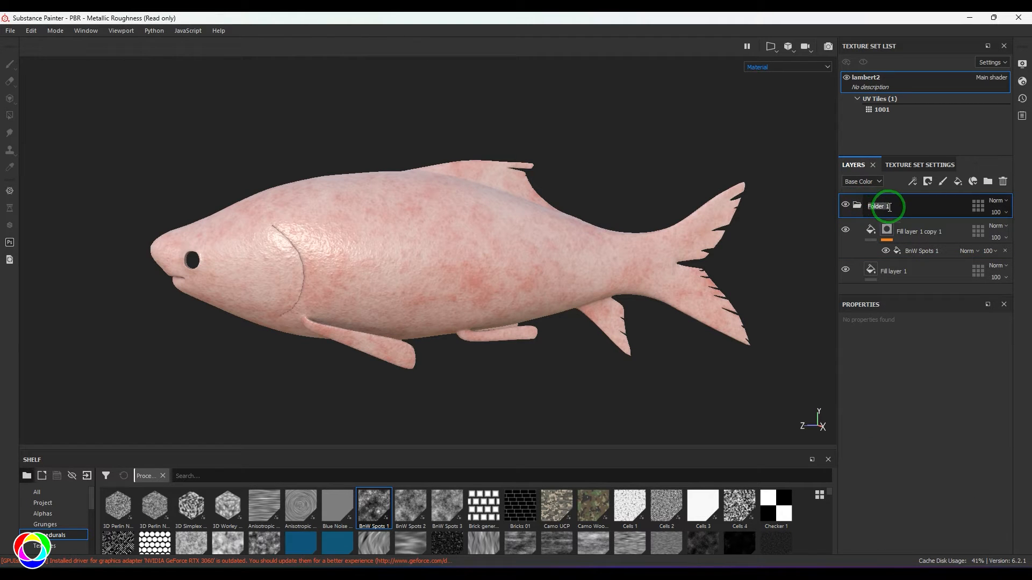
type("base")
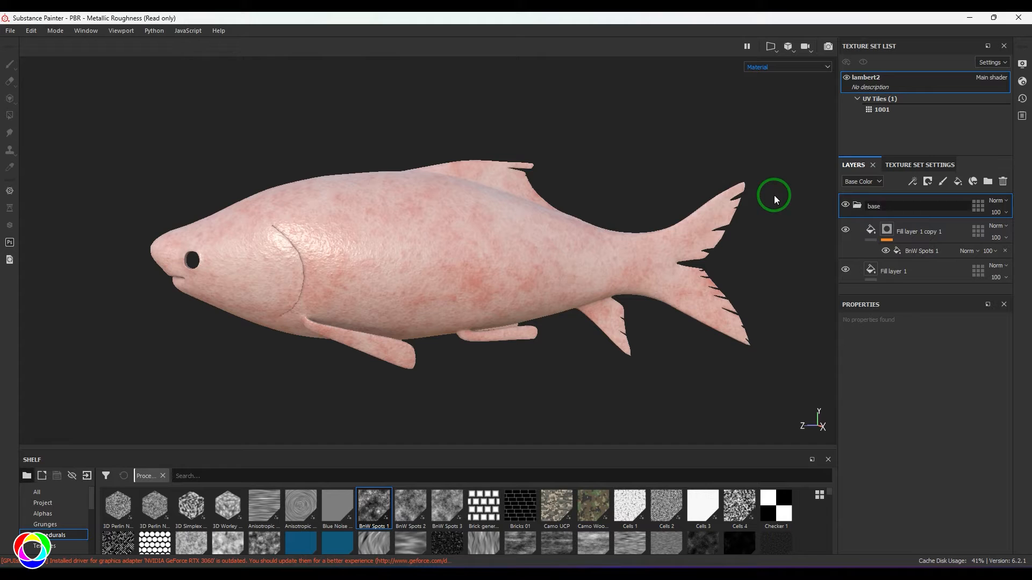
key("Return")
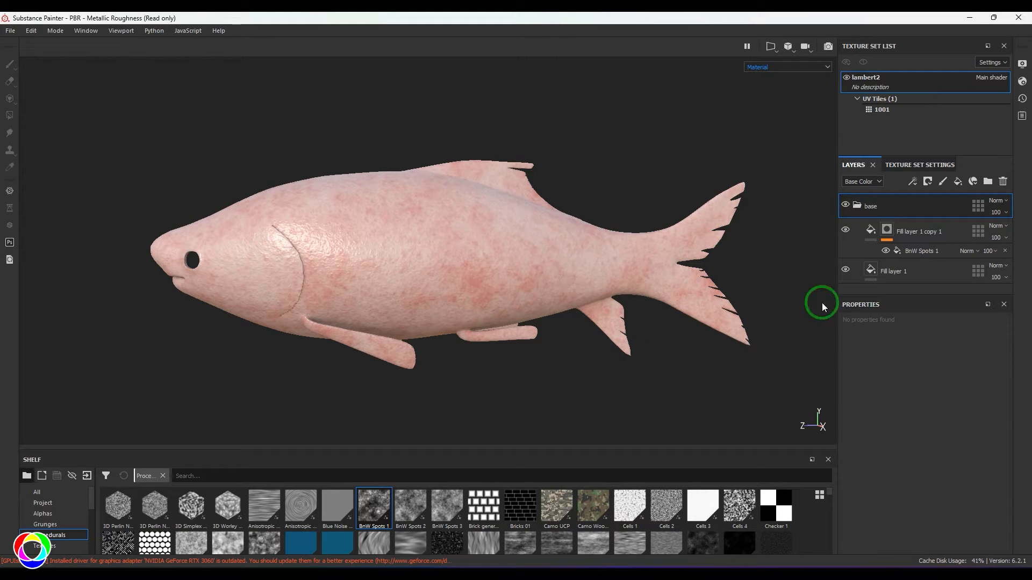
left_click(862, 214)
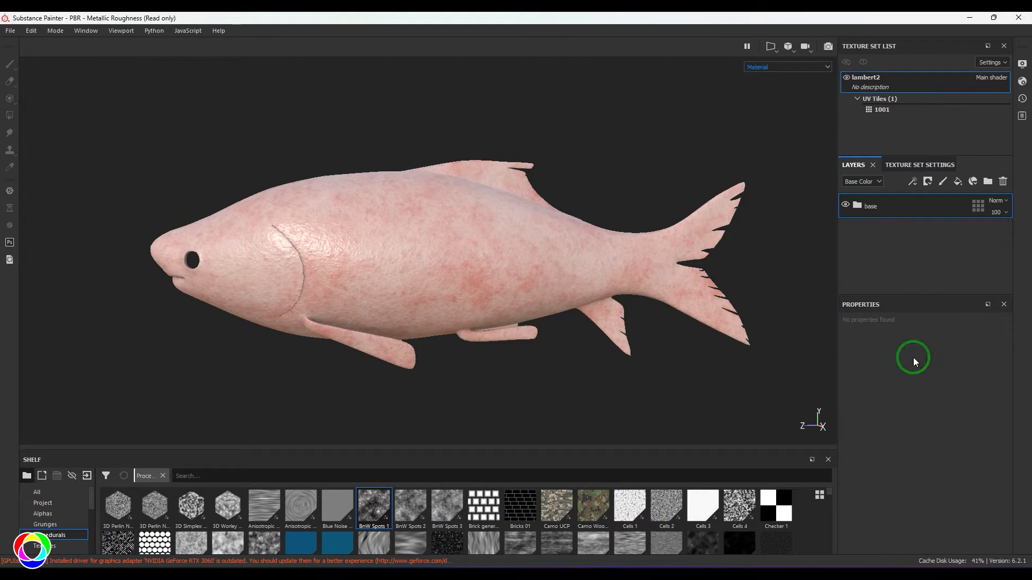
Step: Add a fill layer above the base folder and set its base colour to dark brown, RGB 0.034, 0.019, 0.019
left_click(955, 183)
left_click(936, 380)
left_click(894, 541)
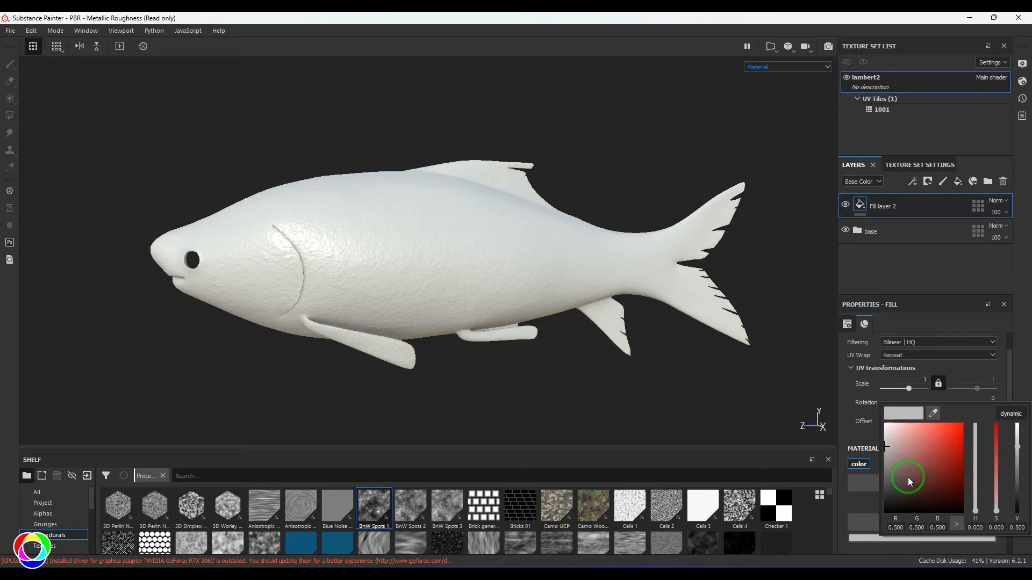
left_click(903, 494)
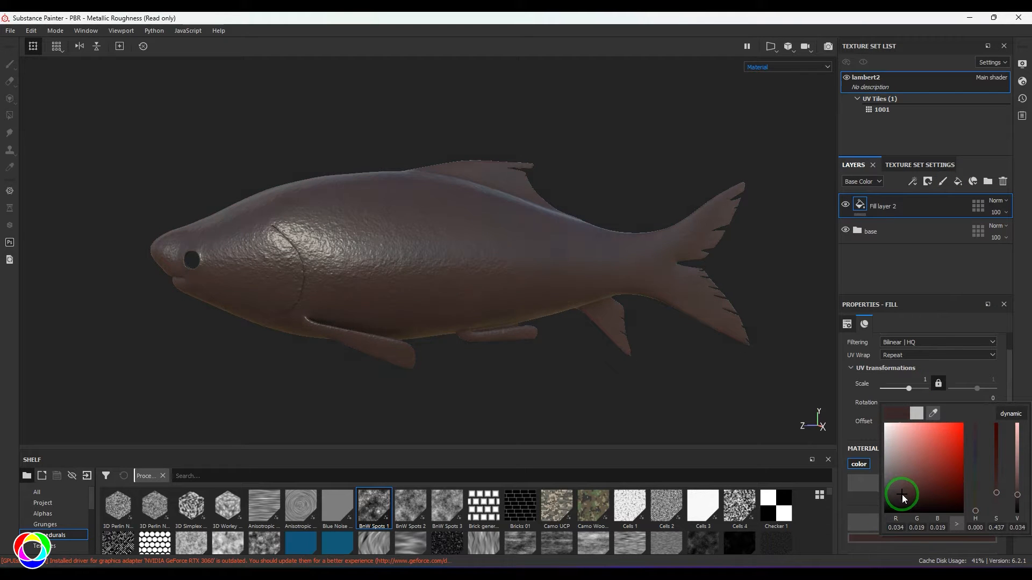
left_click(994, 263)
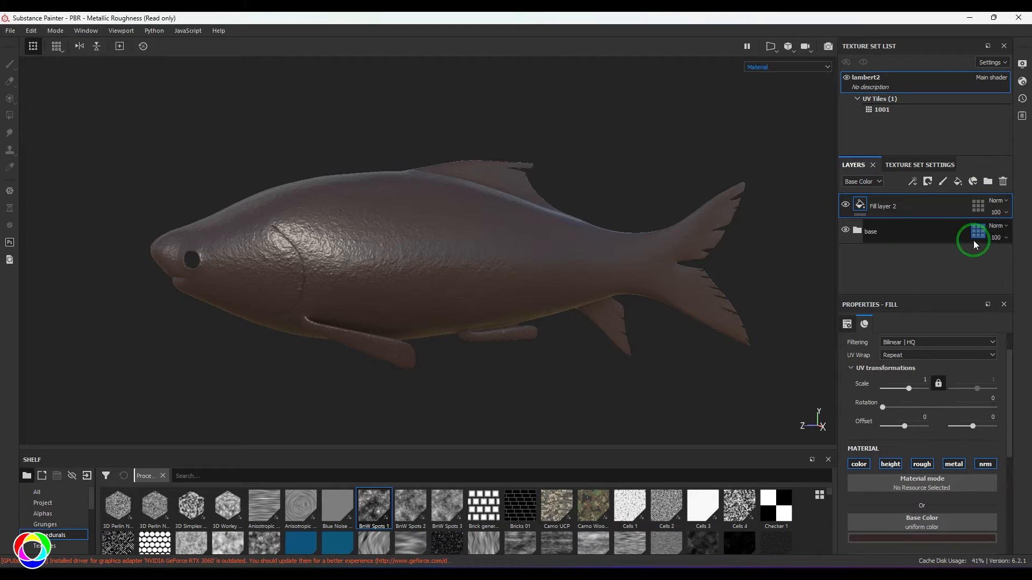
Step: Duplicate Fill layer 2 and set the copy's base colour to near-black brown, RGB 0.009, 0.004, 0.004
right_click(898, 203)
left_click(921, 230)
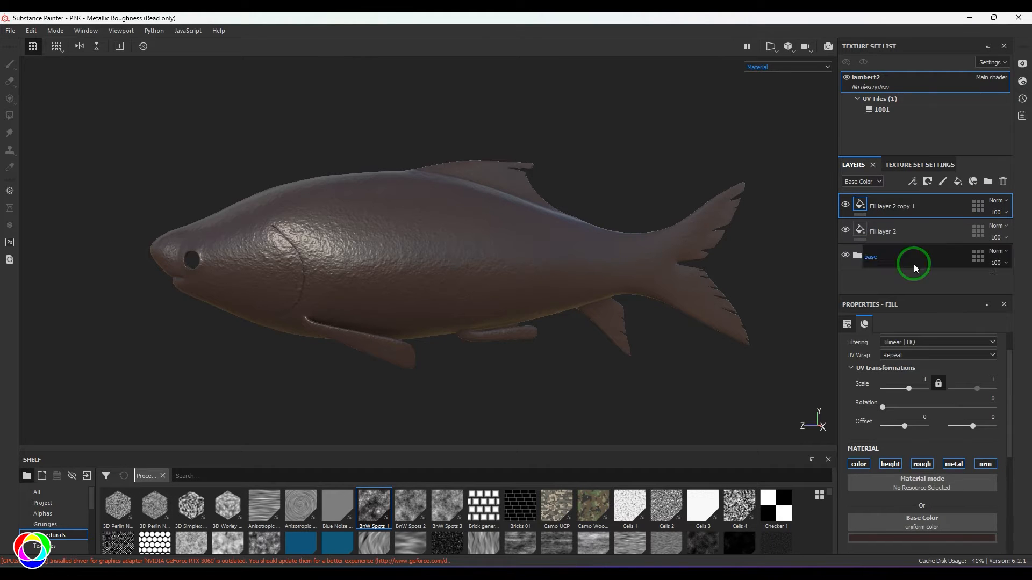
left_click(895, 539)
left_click(908, 504)
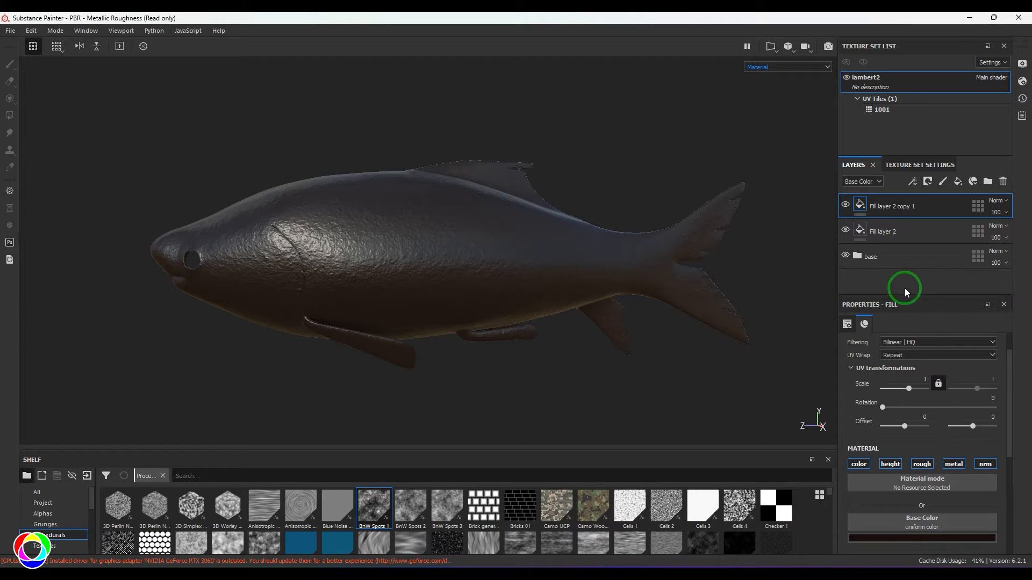
Step: Show the layers' Height channel blending and set Fill layer 2 to Normal blend mode
left_click(872, 181)
left_click(866, 199)
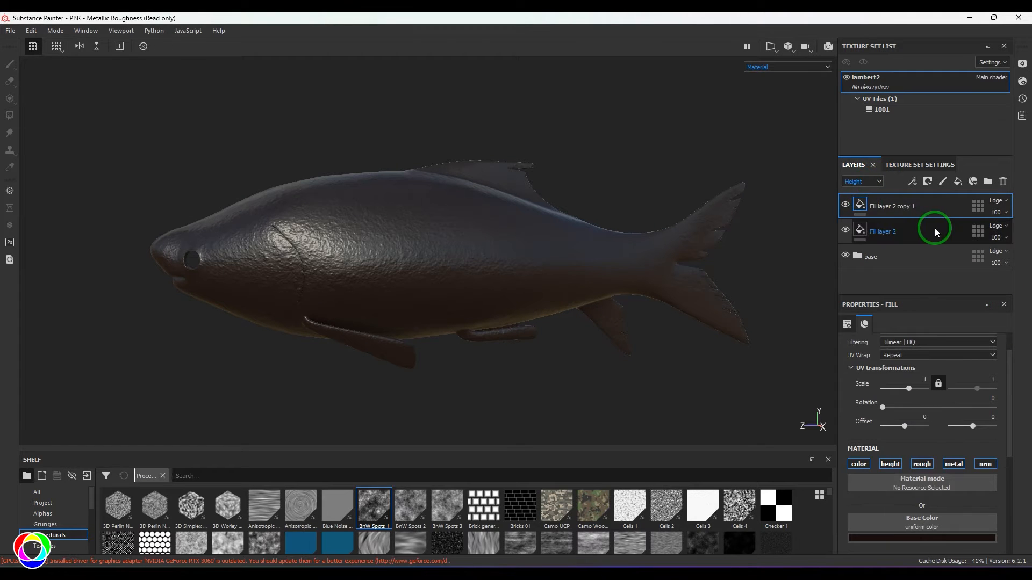
left_click(996, 226)
left_click(975, 240)
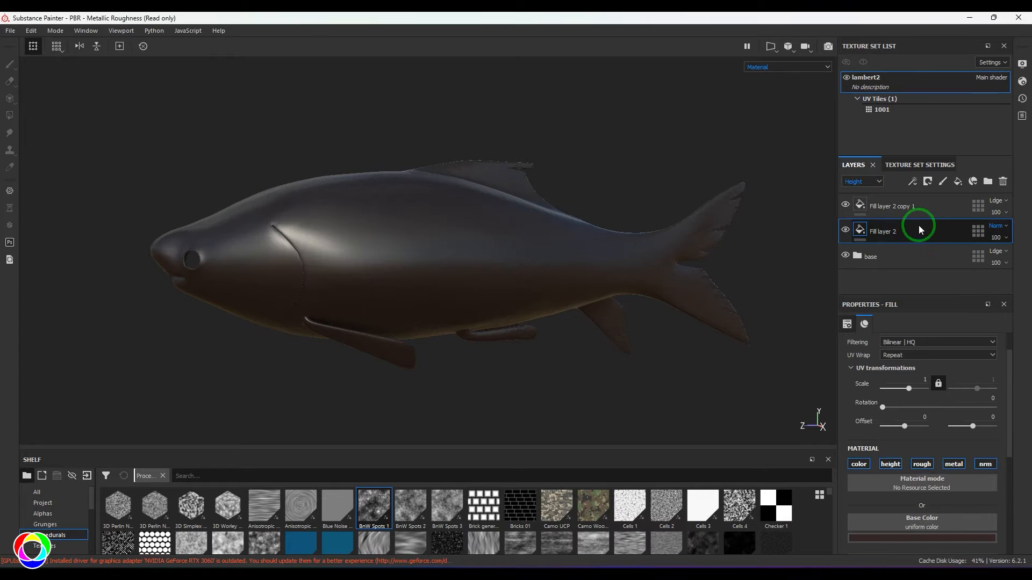
Step: Add a black mask to Fill layer 2 copy 1 and fill it with the Clouds 1 procedural
left_click(888, 208)
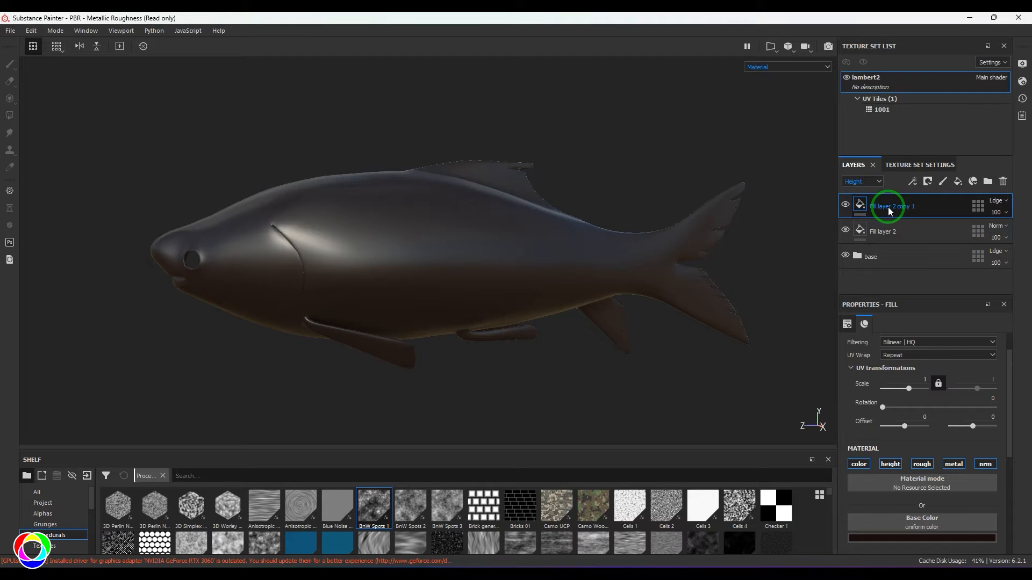
left_click(926, 188)
left_click(940, 203)
left_click(913, 181)
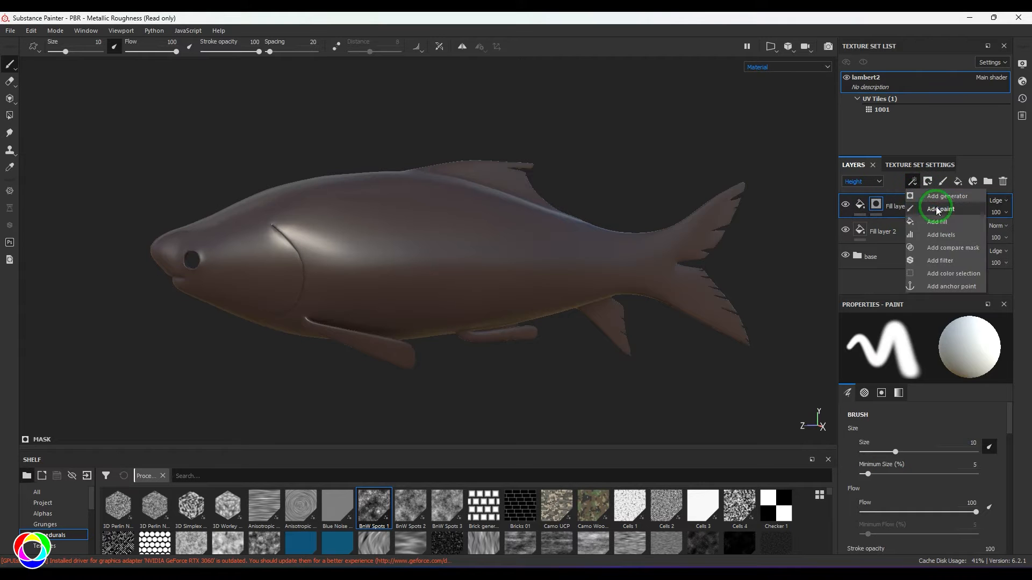
left_click(938, 221)
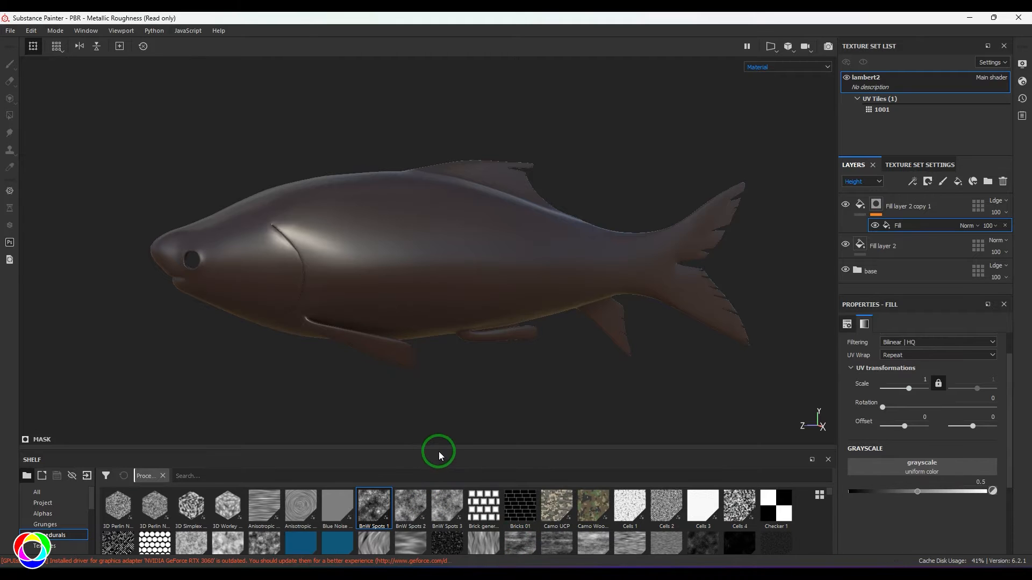
left_click_drag(437, 452, 431, 379)
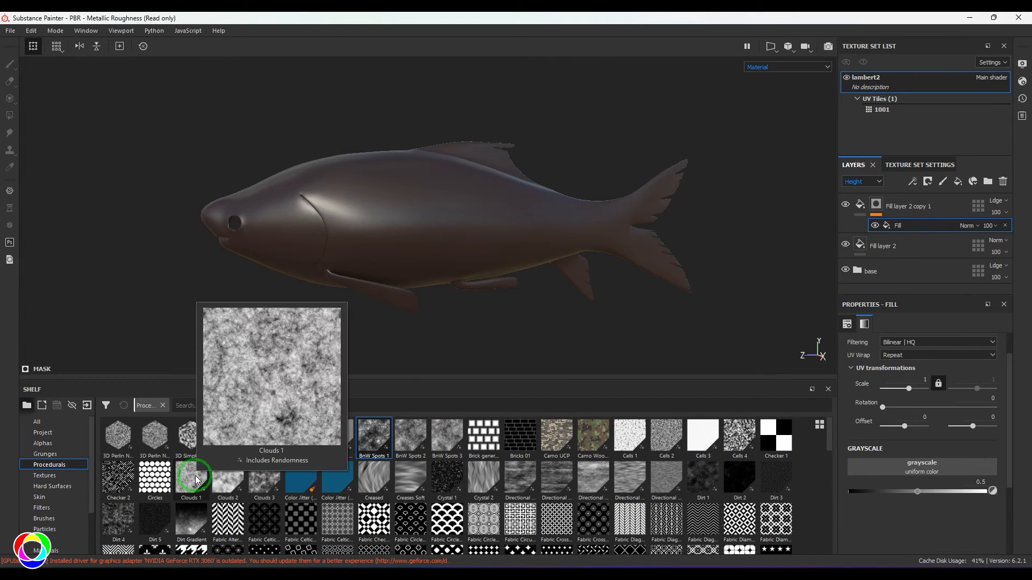
left_click_drag(192, 478, 853, 464)
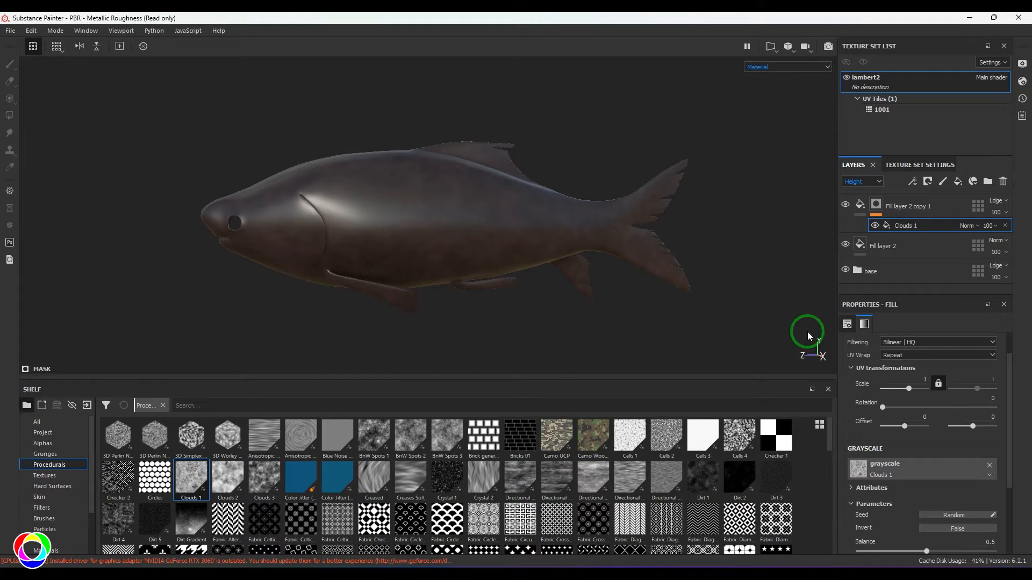
Step: Shift Fill layer 2's base colour to a dark yellowish brown, RGB 0.034, 0.029, 0.019
left_click(860, 243)
left_click(919, 537)
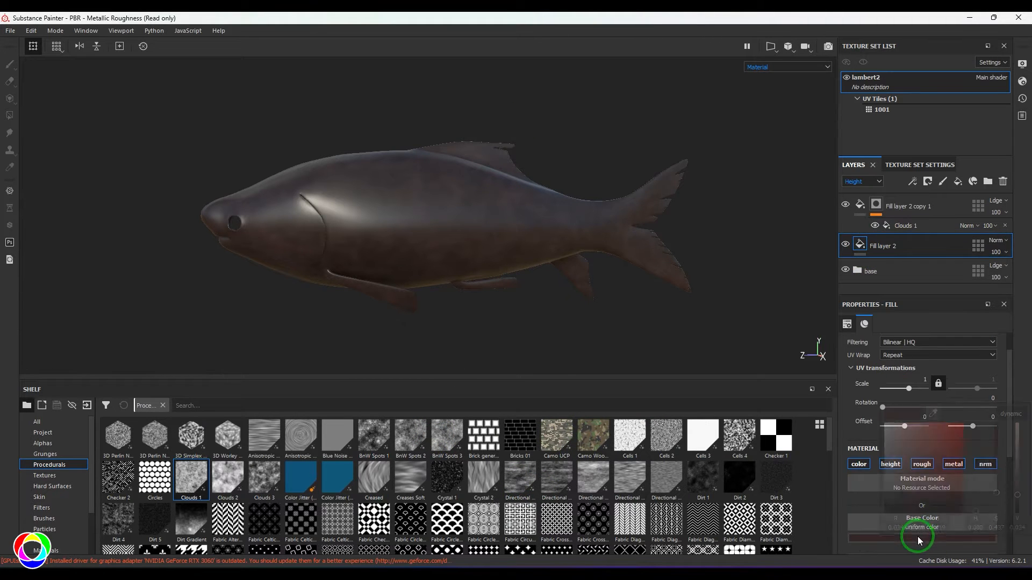
left_click_drag(979, 505, 978, 506)
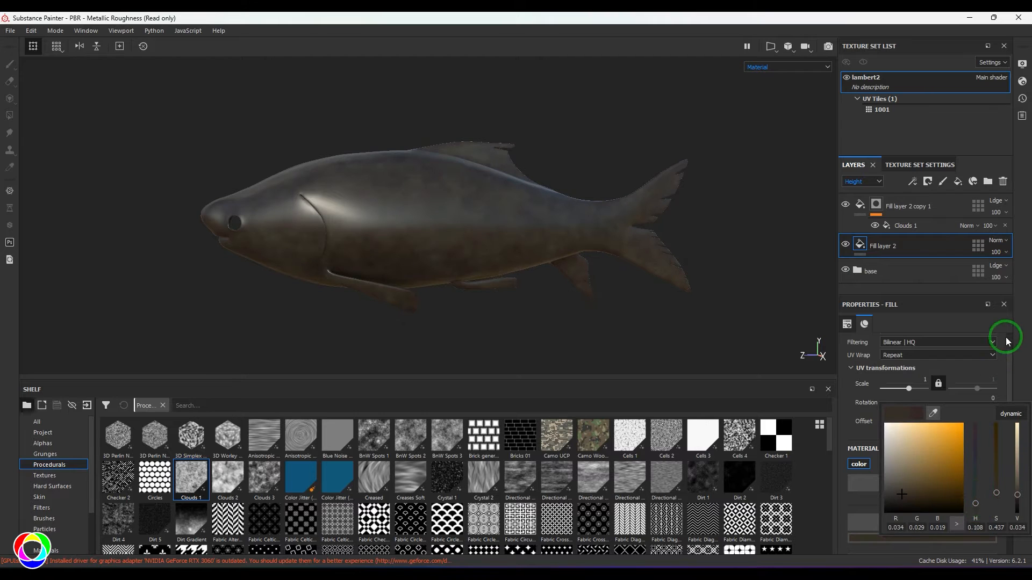
Step: Shift Fill layer 2 copy 1's base colour to a very dark green, RGB 0.006, 0.009, 0.004
left_click(860, 205)
left_click(913, 539)
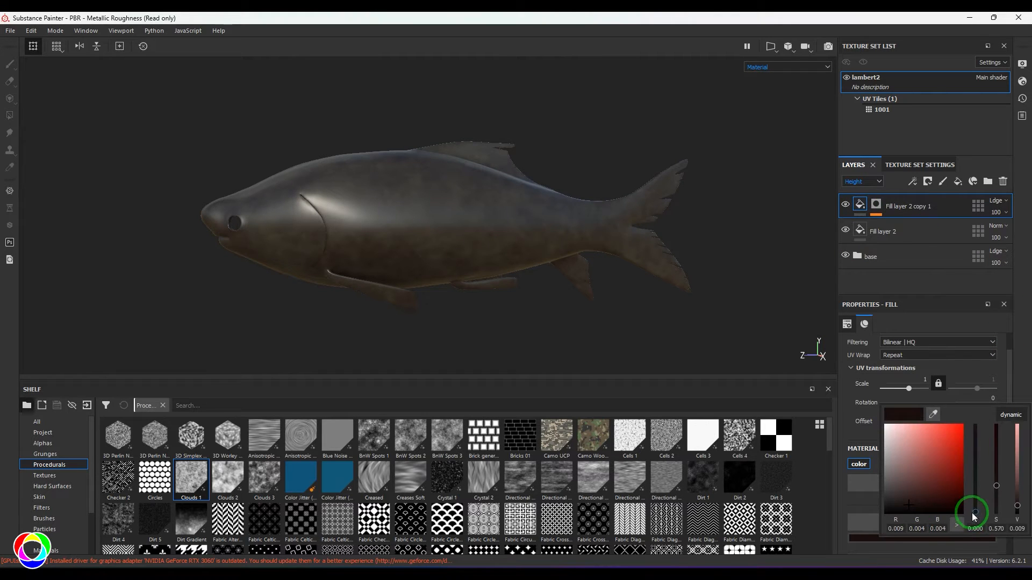
left_click_drag(975, 517, 979, 495)
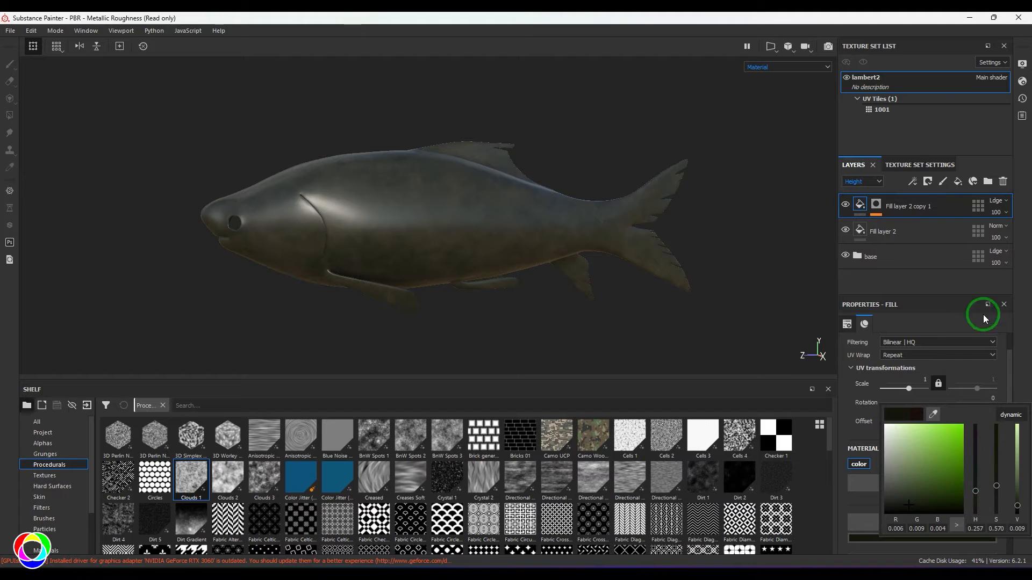
Step: Darken Fill layer 2 copy 1's base colour to nearly black
left_click(1020, 270)
left_click(897, 537)
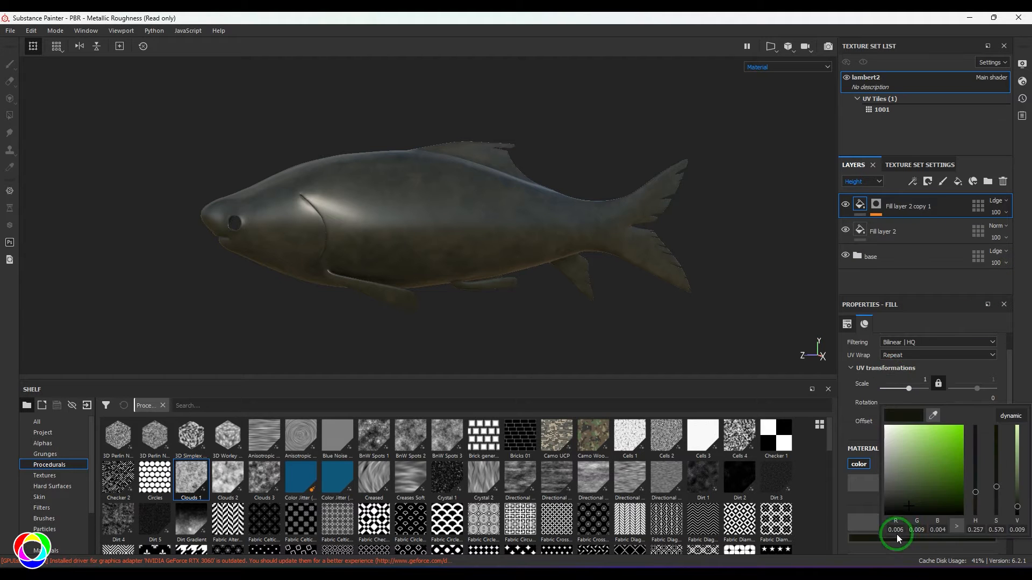
left_click(904, 511)
left_click(1020, 312)
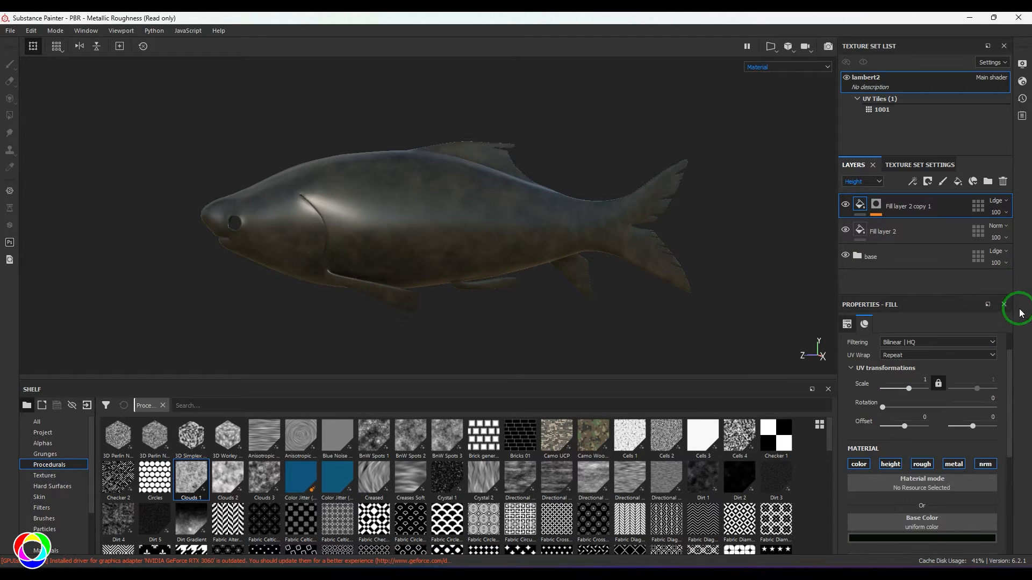
Step: Set Fill layer 2 copy 1's height to 0.05
scroll(930, 485, "down", 2)
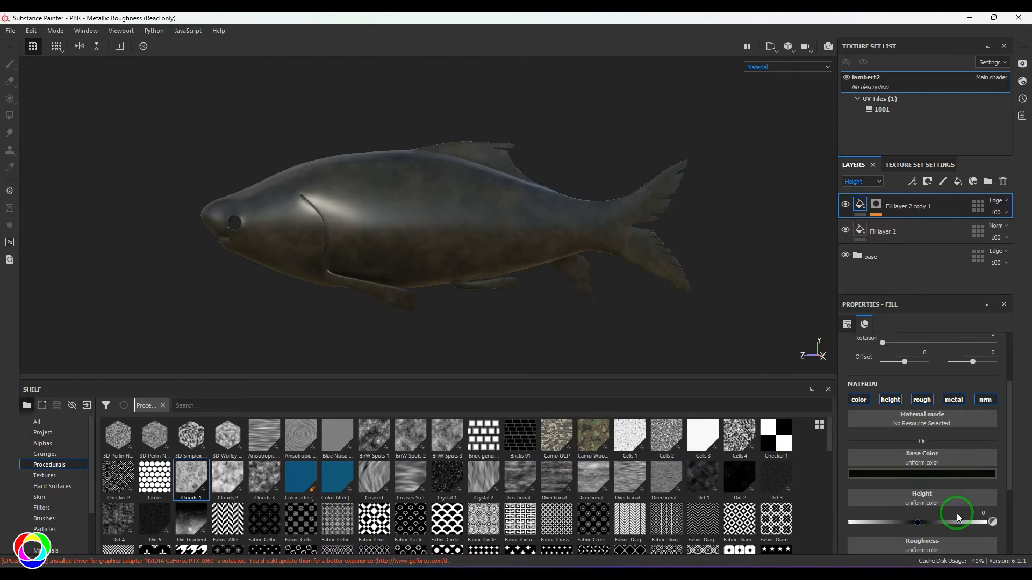
type("0.1")
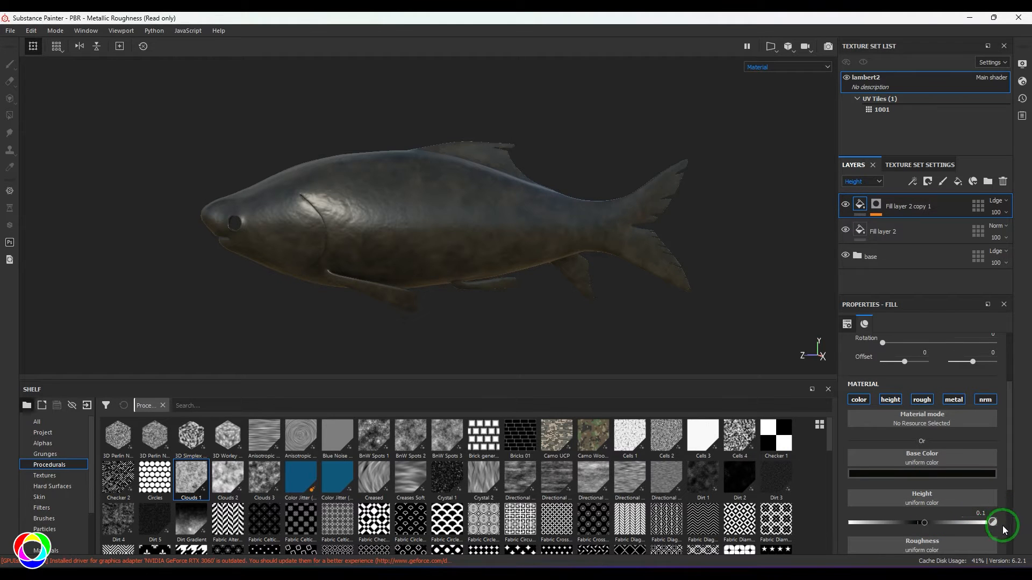
type("05")
key("Return")
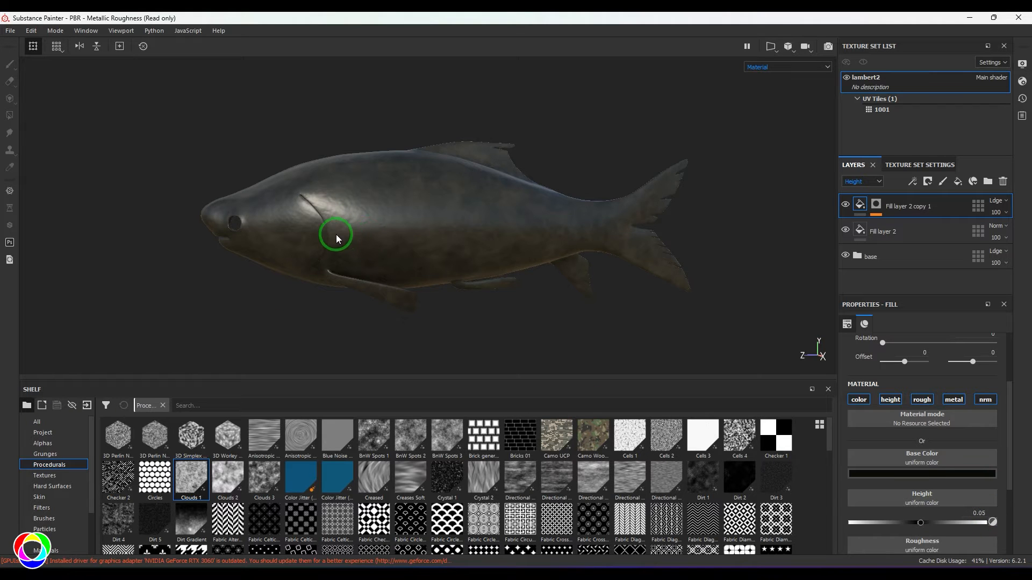
Step: Adjust Fill layer 2's roughness to about 0.57 for a less glossy dark skin
left_click_drag(337, 239, 361, 263, "alt")
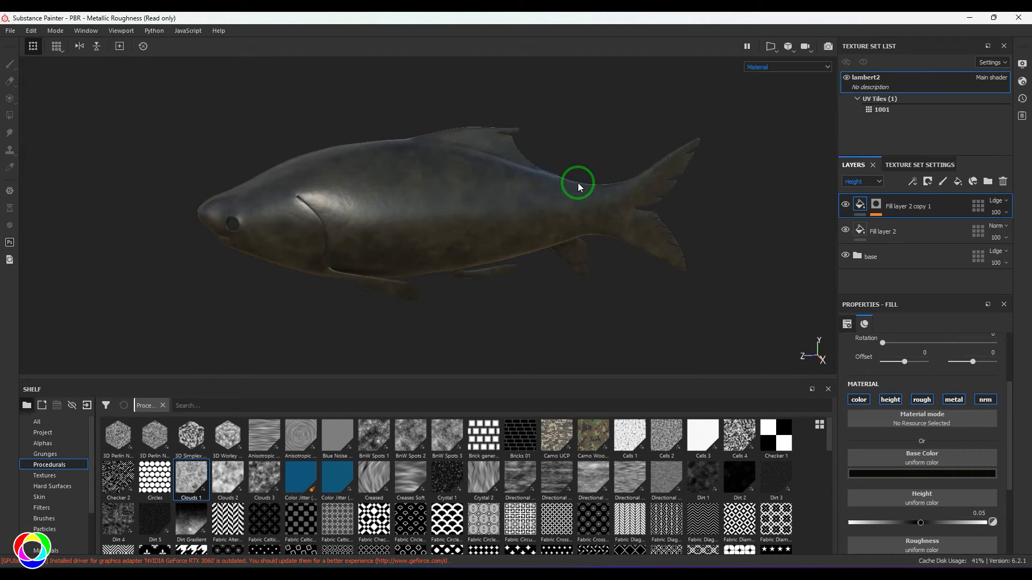
left_click_drag(640, 180, 553, 237, "alt")
left_click(859, 229)
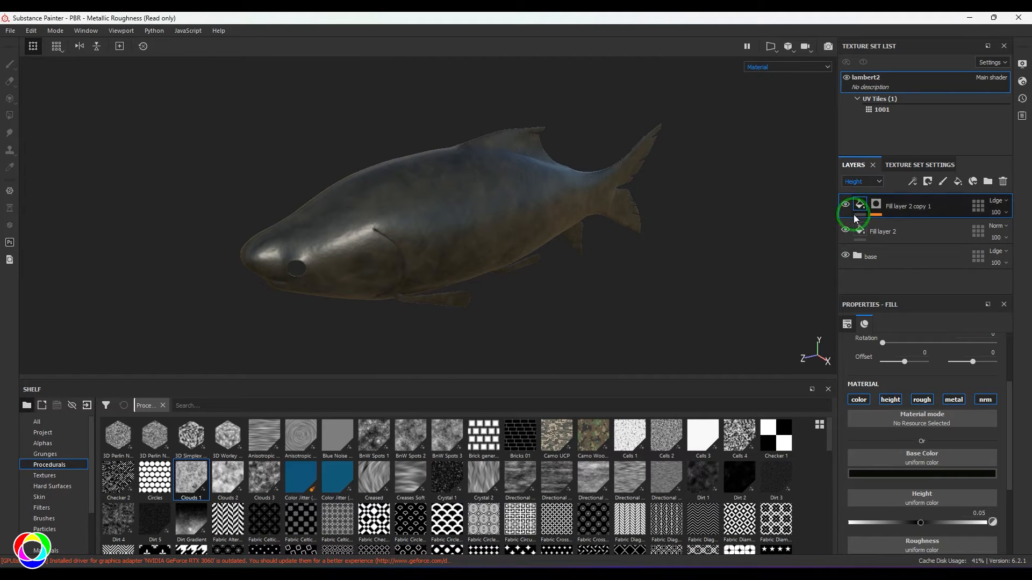
scroll(921, 525, "down", 3)
mouse_move(898, 506)
left_mouse_down()
mouse_move(872, 506)
mouse_move(930, 506)
left_mouse_up()
left_click(860, 205)
left_click(860, 231)
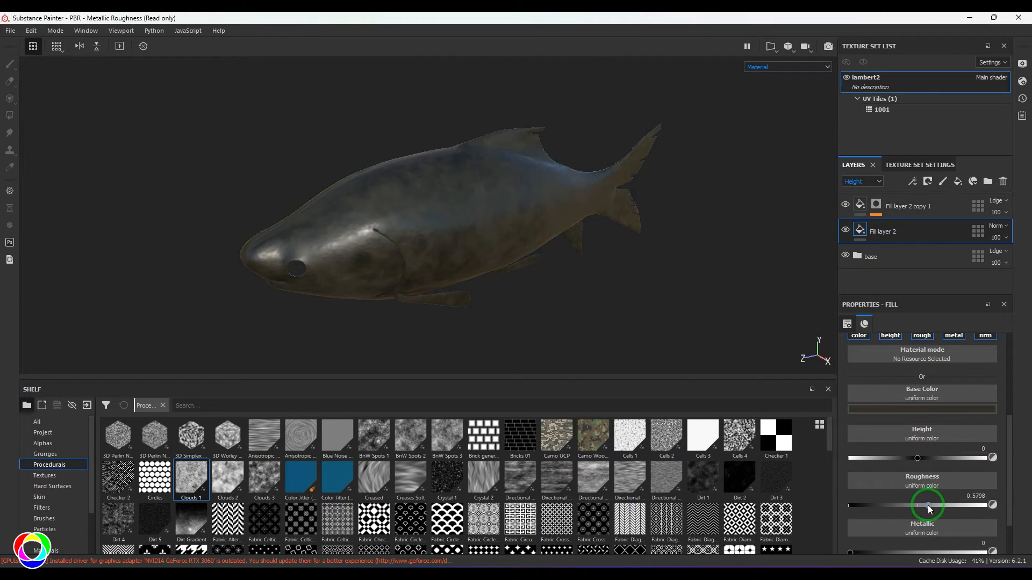
left_click_drag(509, 258, 359, 263, "alt")
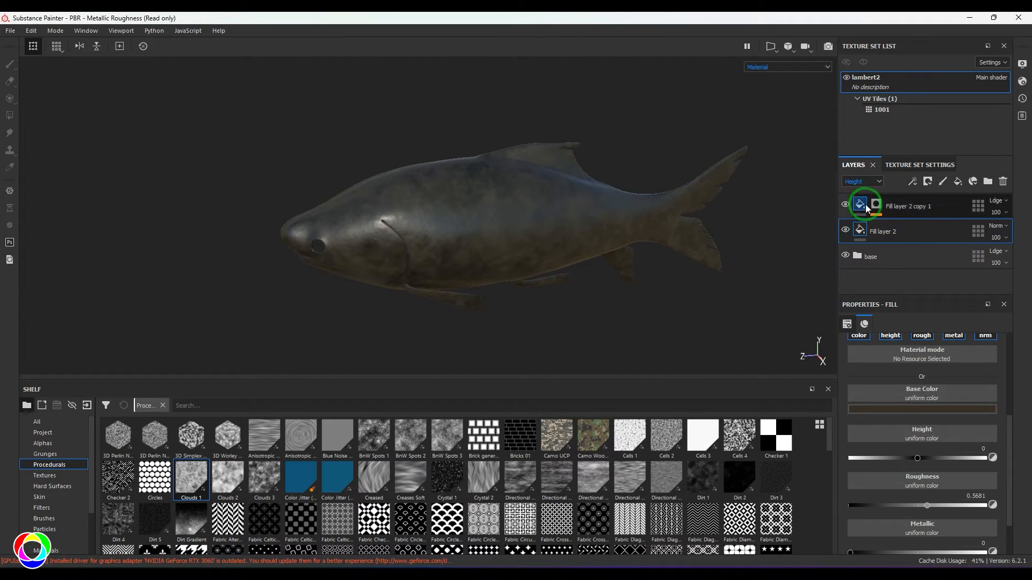
Step: Group Fill layer 2 and Fill layer 2 copy 1 into a folder and name it black
right_click(928, 208)
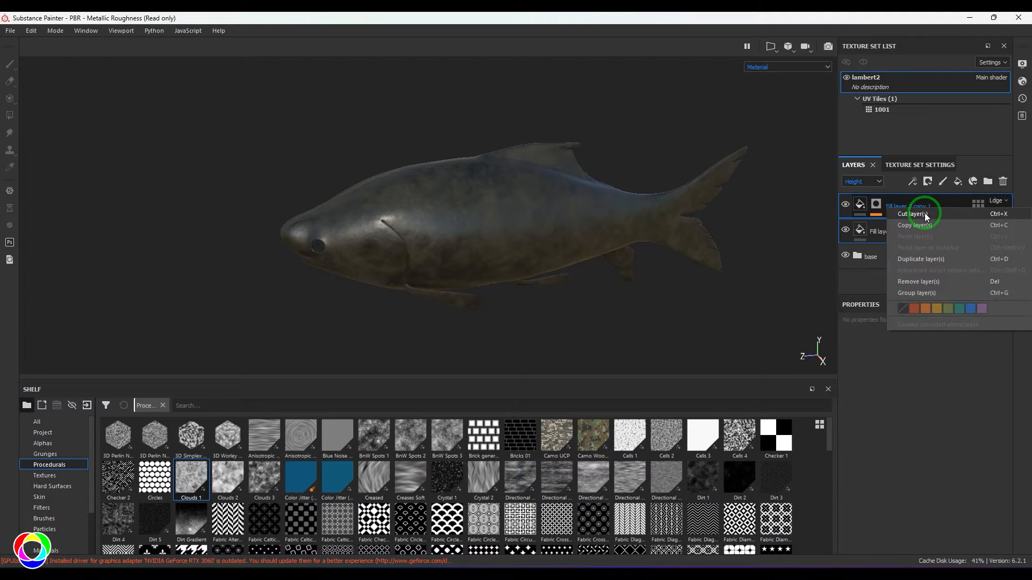
left_click(940, 292)
left_click(858, 205)
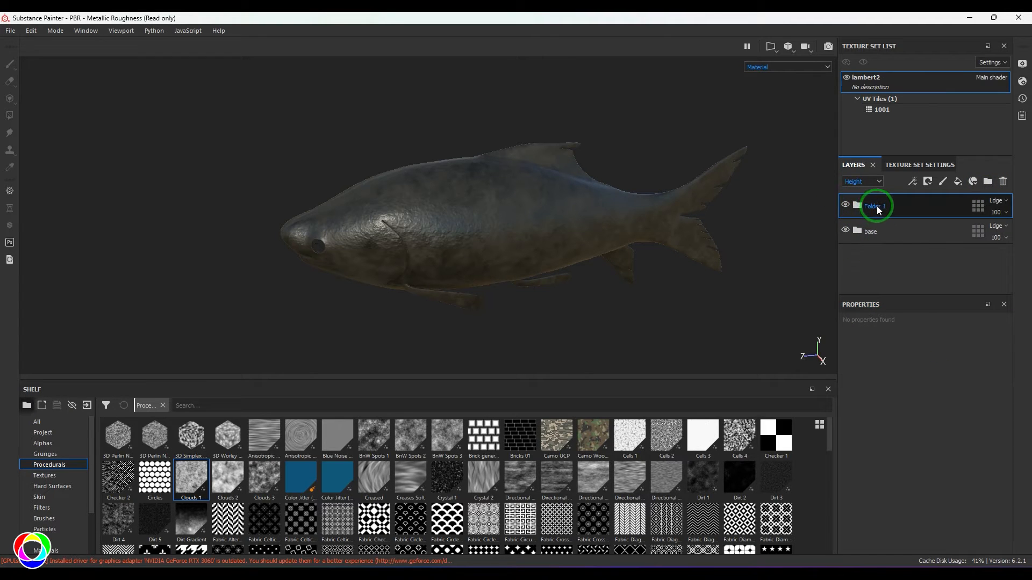
double_click(876, 206)
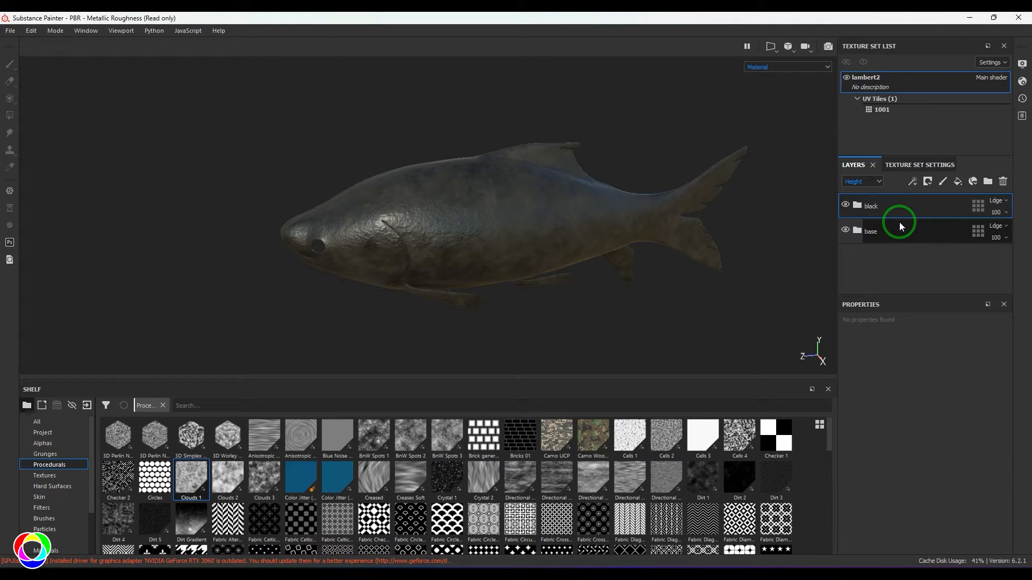
Step: Add a black mask with a paint effect to the black folder
left_click(928, 181)
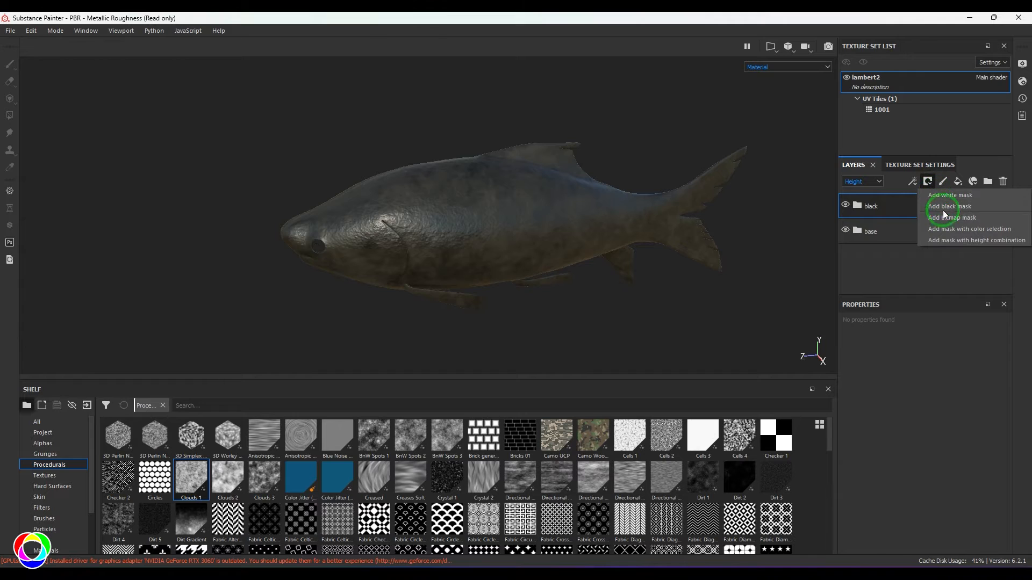
left_click(949, 207)
left_click(913, 181)
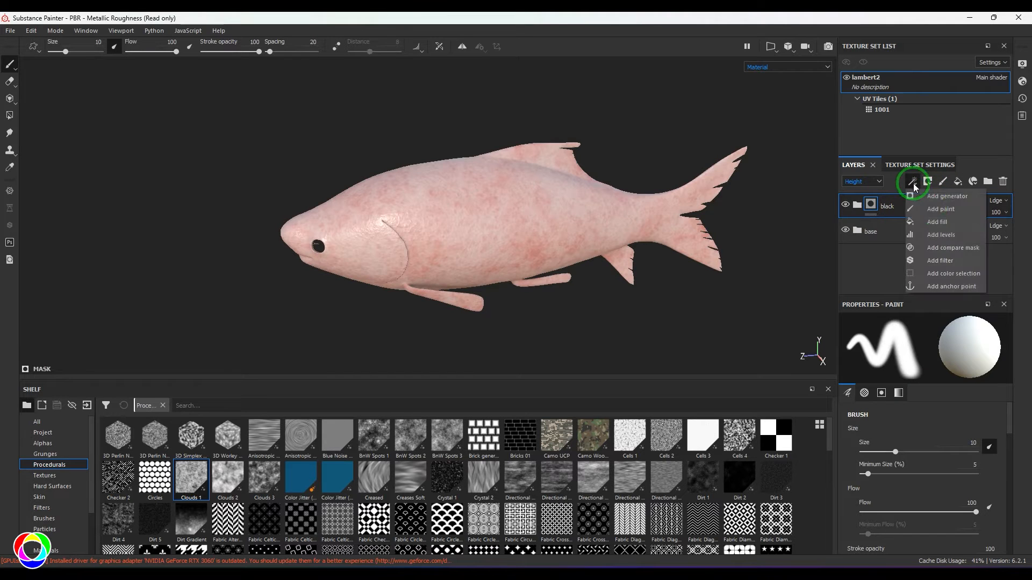
left_click(935, 208)
left_click(857, 206)
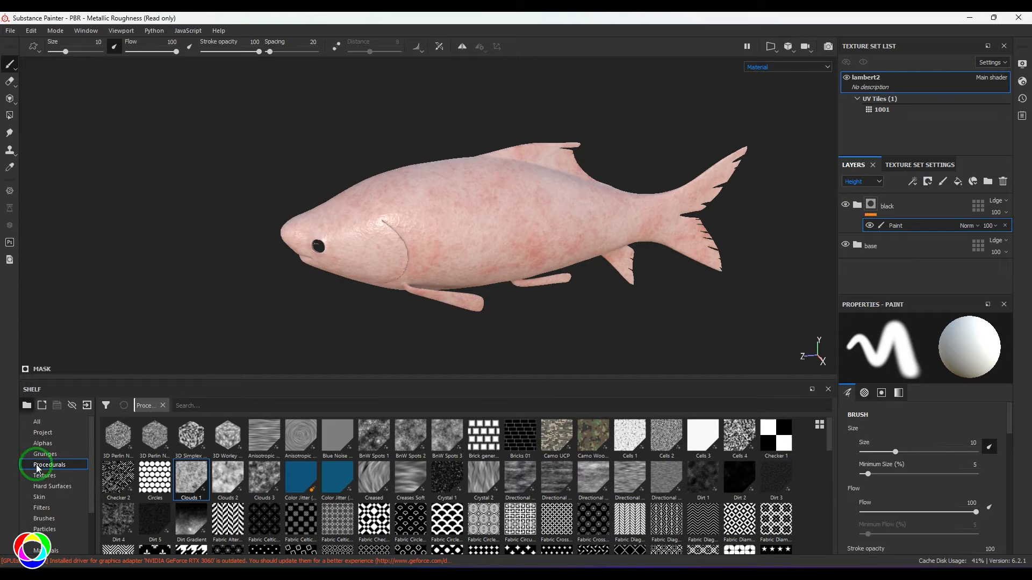
Step: Choose the Basic Soft brush for the mask and enable symmetry painting
scroll(60, 476, "down", 3)
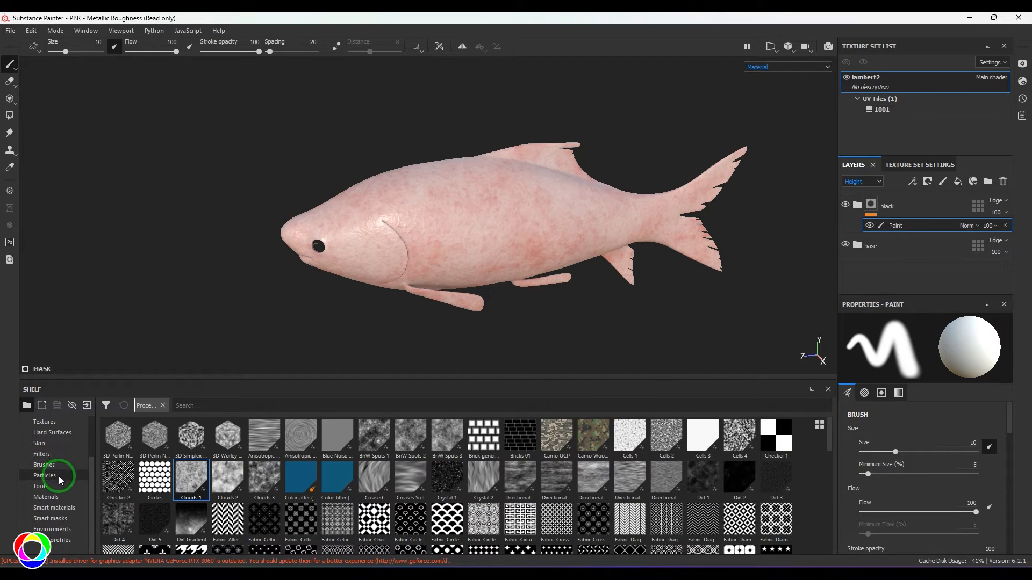
left_click(57, 465)
left_click(521, 440)
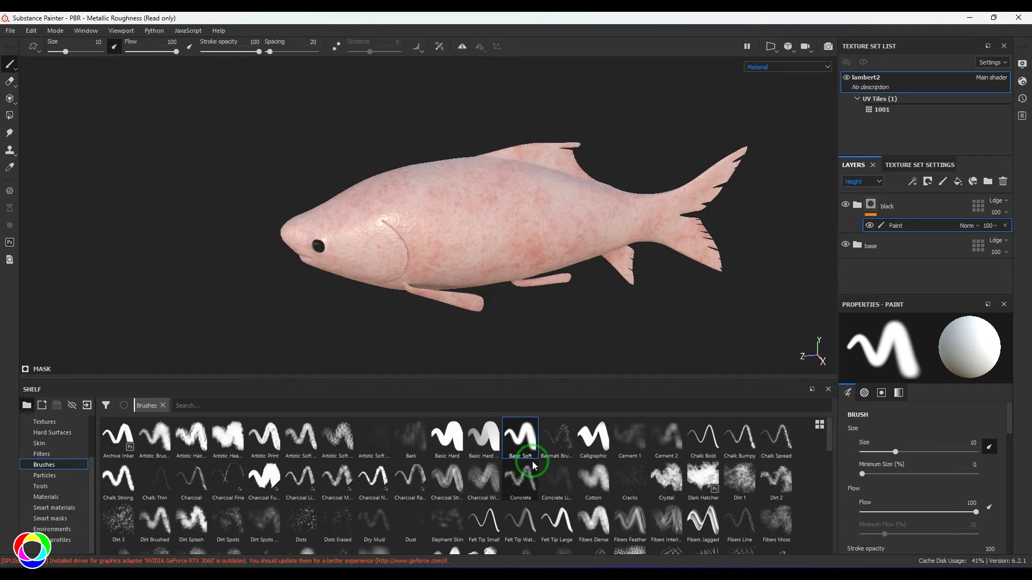
left_click(462, 46)
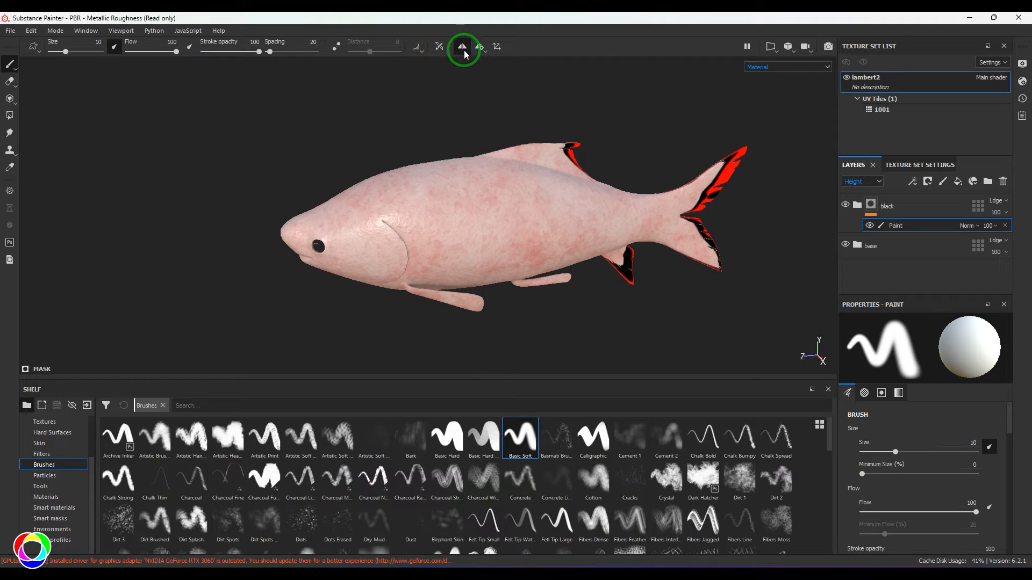
Step: Configure the brush with size 19, no size pressure and pressure-driven flow, undoing the test stroke on the head
left_click_drag(483, 293, 650, 277, "alt")
right_click_drag(650, 277, 592, 277, "alt")
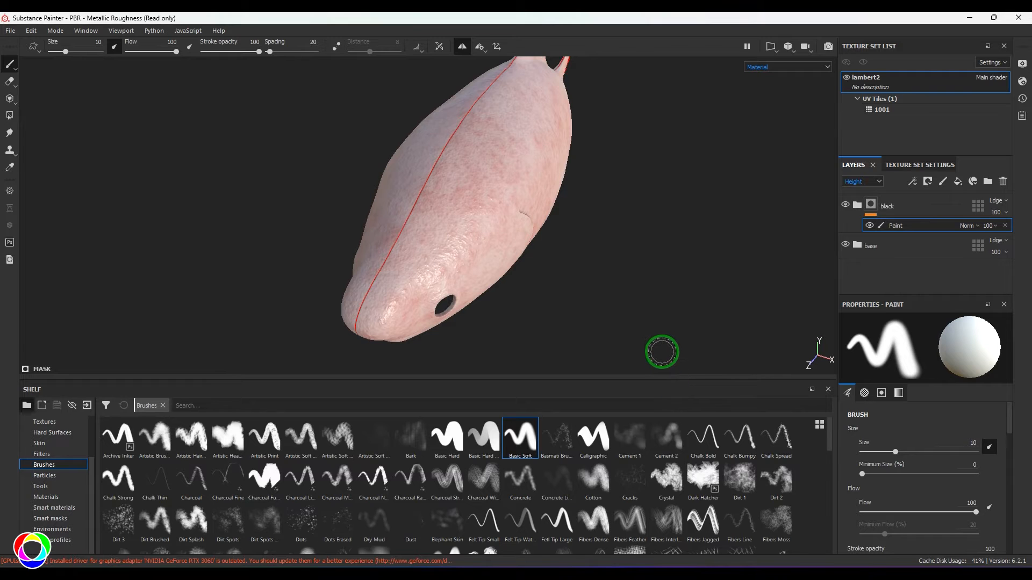
mouse_move(395, 282)
right_mouse_down("ctrl")
mouse_move(403, 290)
mouse_move(391, 278)
right_mouse_up("ctrl")
left_click_drag(380, 288, 396, 260)
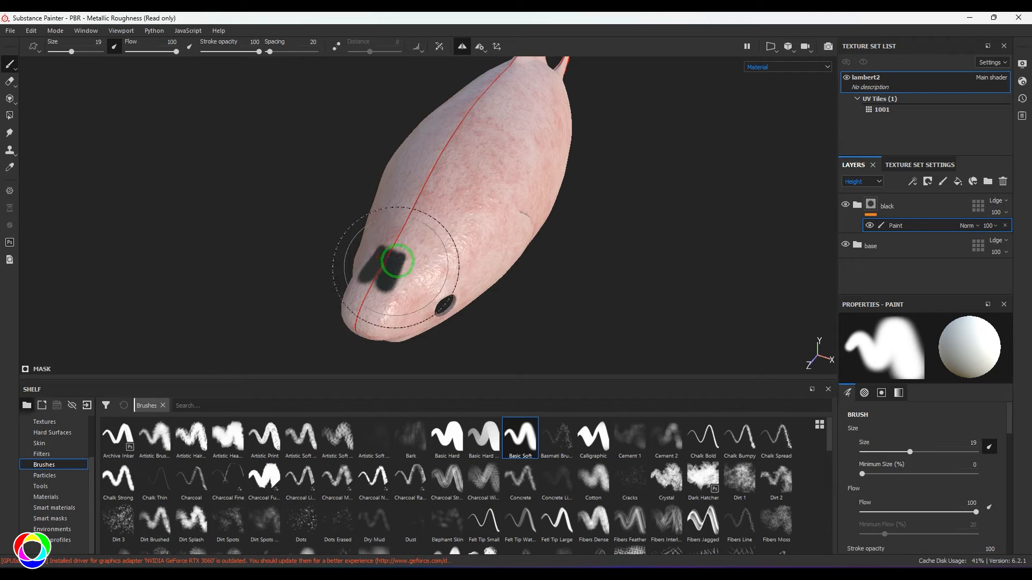
left_click(113, 48)
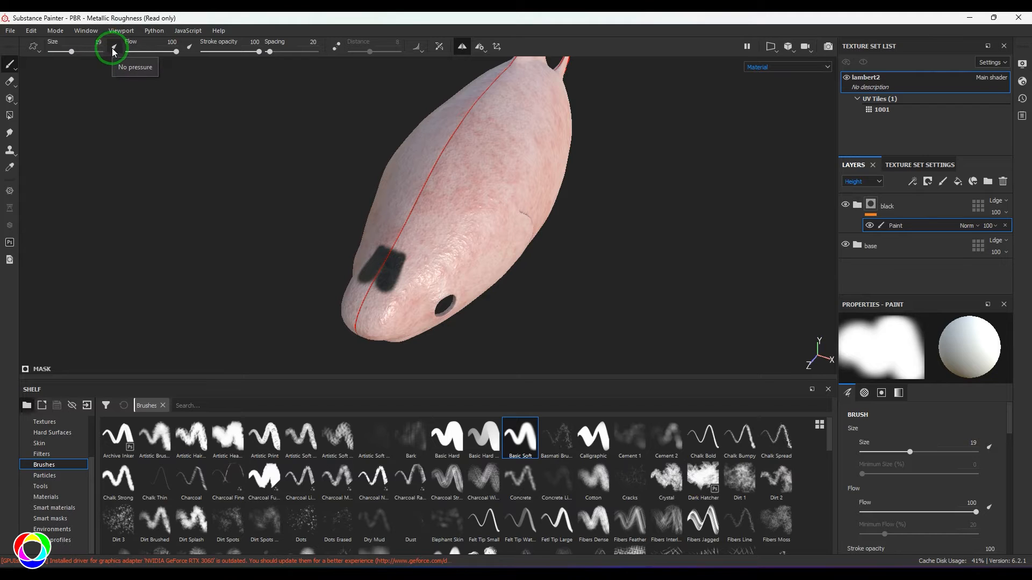
key("ctrl+z")
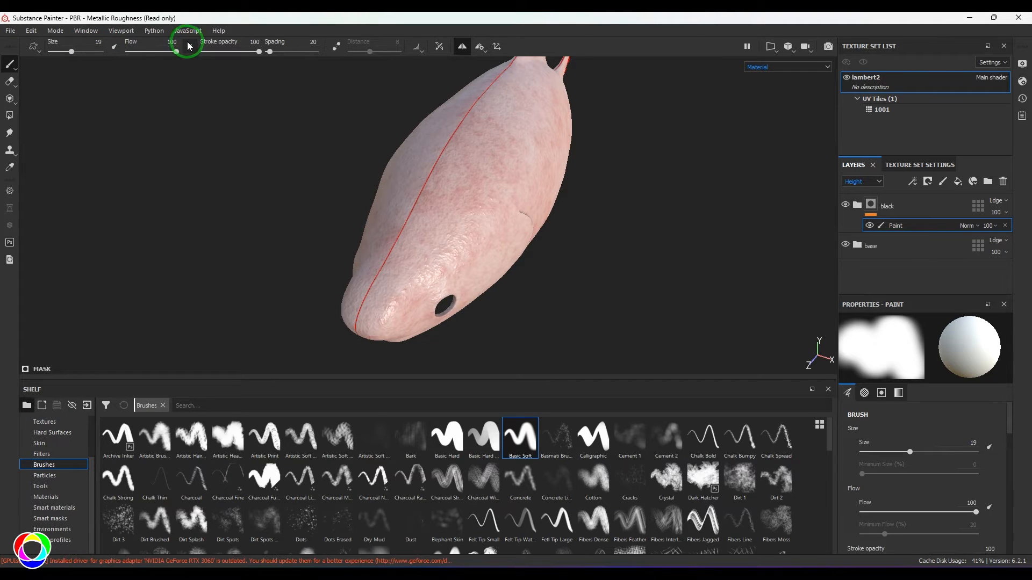
left_click(189, 47)
Step: Paint the black folder's mask over the snout and the top of the head
mouse_move(373, 315)
left_mouse_down()
mouse_move(430, 207)
mouse_move(598, 212)
mouse_move(350, 315)
mouse_move(371, 239)
left_mouse_up()
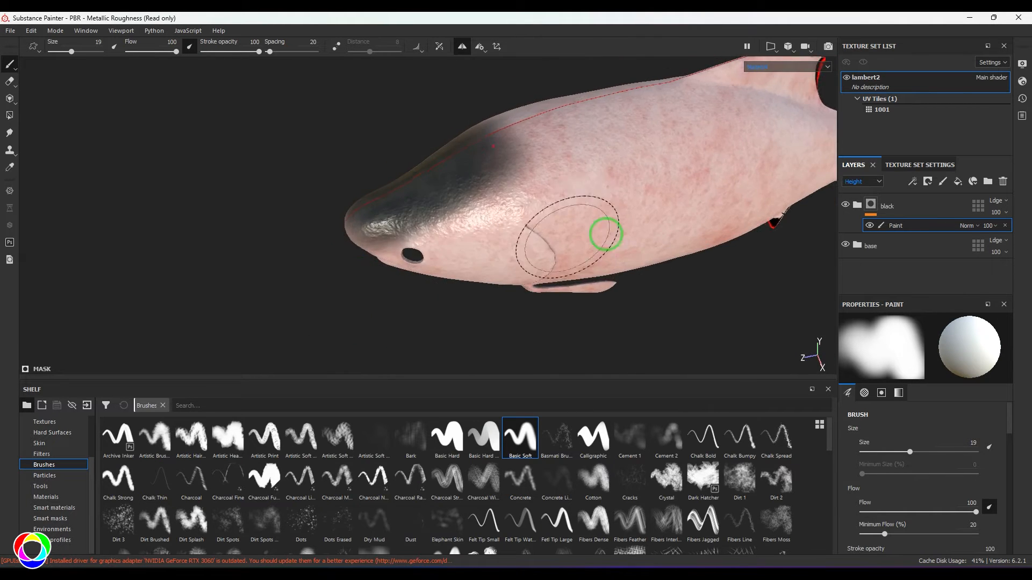
left_click_drag(604, 233, 681, 225, "alt")
left_click_drag(558, 272, 614, 288, "alt")
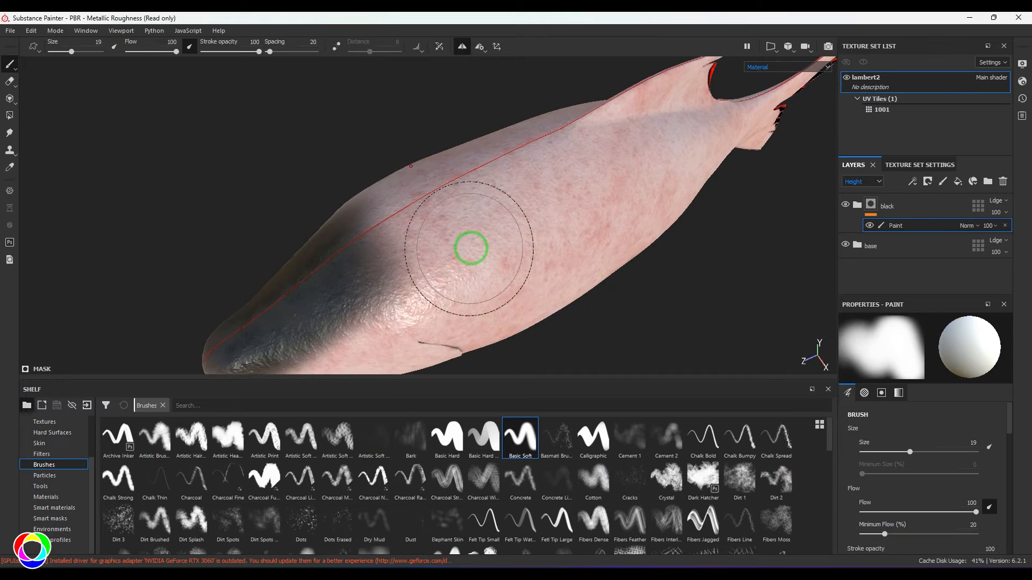
Step: Set the black folder's Height blending to Normal and extend its painted mask along the back to the dorsal fin
left_click(997, 208)
left_click(988, 204)
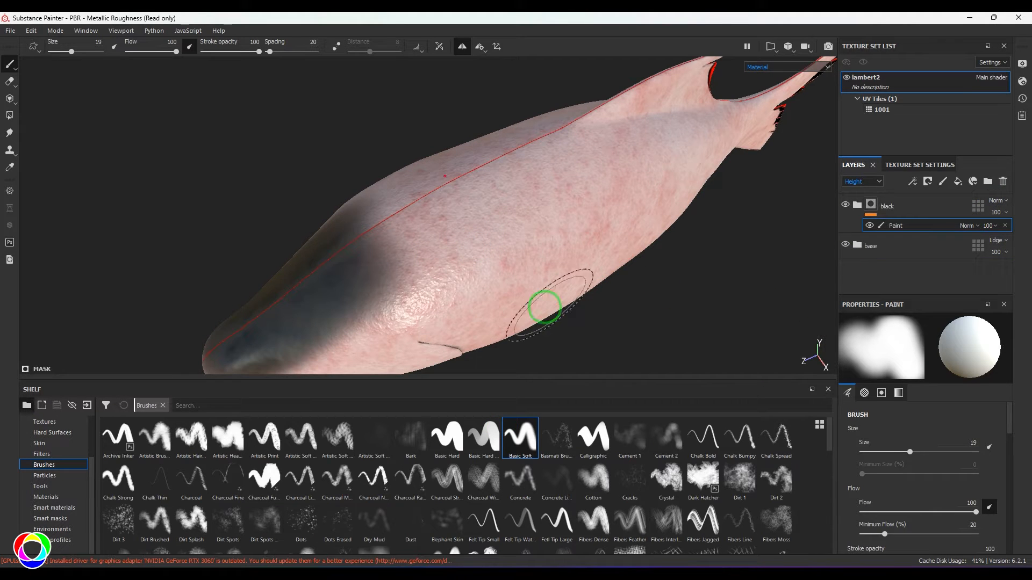
mouse_move(307, 256)
left_mouse_down()
mouse_move(353, 244)
mouse_move(382, 258)
mouse_move(548, 156)
mouse_move(396, 269)
mouse_move(311, 288)
mouse_move(276, 239)
mouse_move(482, 253)
mouse_move(603, 244)
mouse_move(460, 230)
mouse_move(500, 230)
left_mouse_up()
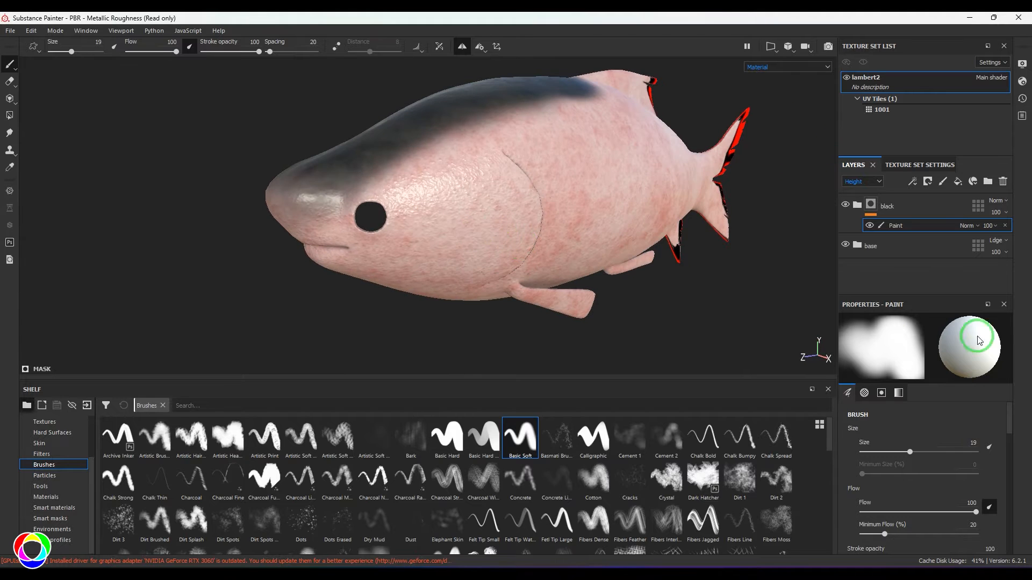
Step: Paint the dark skin mask over the gill cover, starting with a brush size of 5.58
scroll(591, 290, "up", 3)
right_click_drag(473, 208, 475, 208, "ctrl")
mouse_move(473, 172)
left_mouse_down()
mouse_move(510, 195)
mouse_move(480, 180)
mouse_move(509, 224)
mouse_move(484, 255)
mouse_move(508, 247)
left_mouse_up()
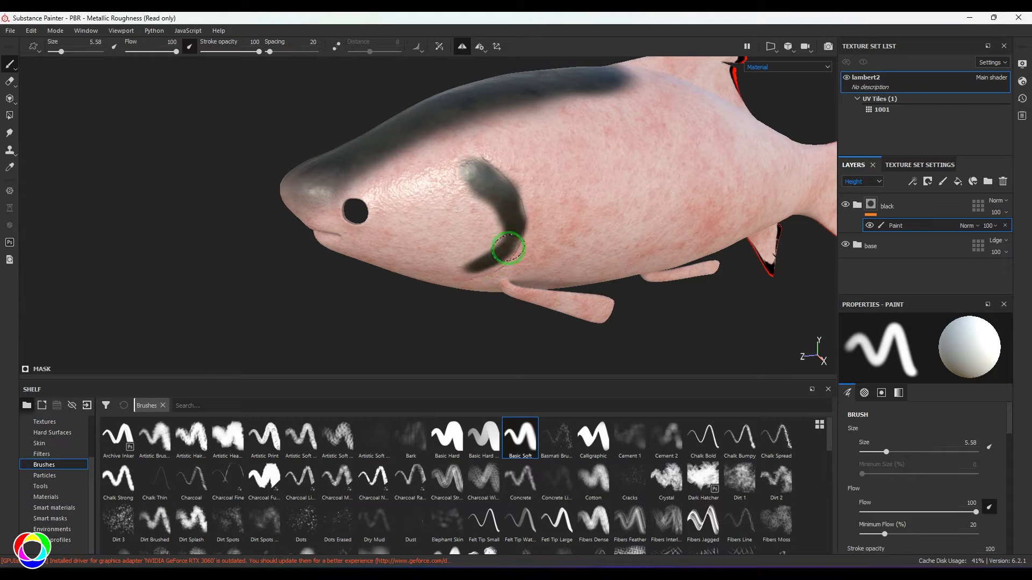
mouse_move(511, 206)
left_mouse_down()
mouse_move(512, 242)
mouse_move(484, 194)
left_mouse_up()
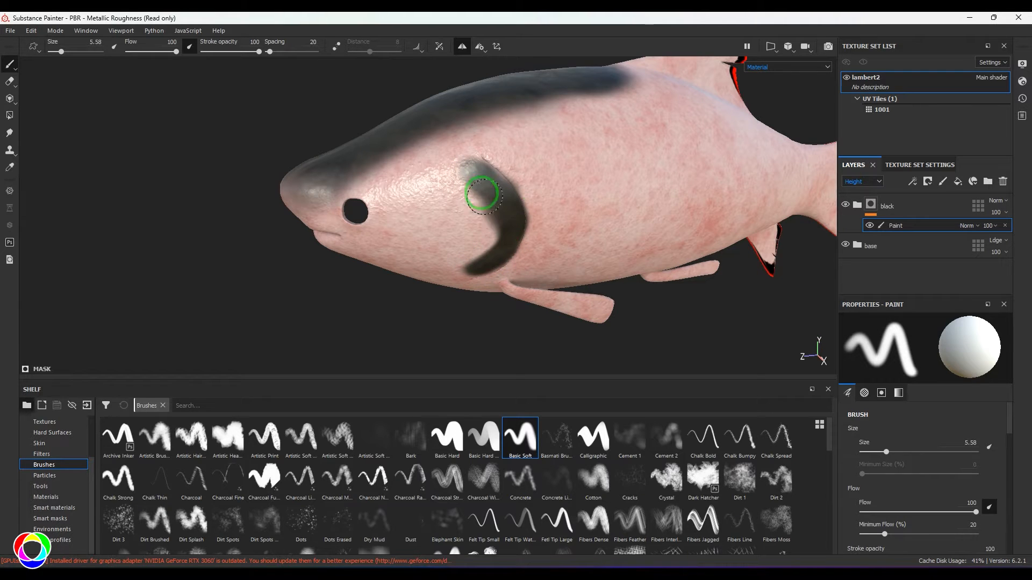
right_click_drag(469, 198, 472, 198, "ctrl")
mouse_move(476, 233)
left_mouse_down()
mouse_move(502, 237)
mouse_move(478, 195)
left_mouse_up()
Step: Paint the dark skin mask above the gill cover and around the eye, reducing the brush size to 1.88
mouse_move(449, 160)
left_mouse_down()
mouse_move(467, 166)
mouse_move(378, 156)
mouse_move(346, 165)
left_mouse_up()
left_click_drag(267, 291, 260, 255, "alt")
mouse_move(359, 189)
right_mouse_down("ctrl")
mouse_move(334, 172)
mouse_move(345, 195)
right_mouse_up("ctrl")
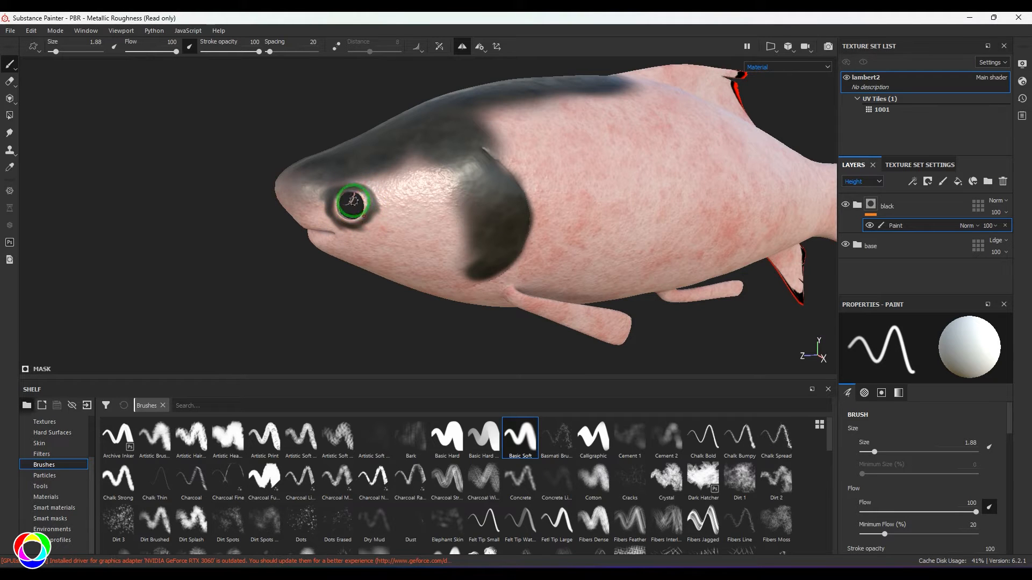
Step: Paint the dark skin mask along the back below the dorsal fin with a brush size of 17.42
right_click_drag(363, 205, 397, 204, "ctrl")
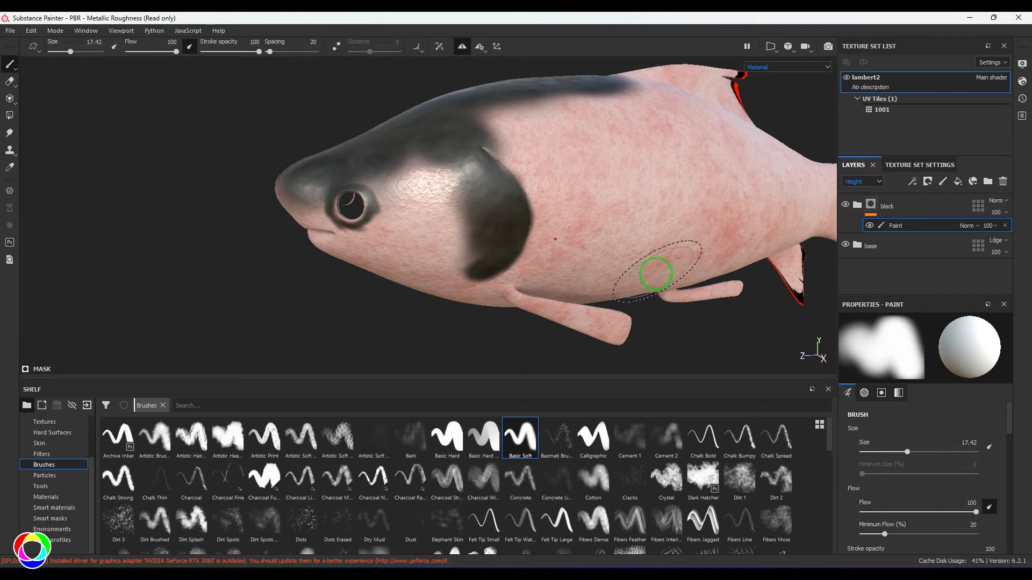
mouse_move(727, 353)
left_mouse_down("alt")
mouse_move(705, 338)
mouse_move(733, 339)
left_mouse_up("alt")
right_click_drag(733, 338, 616, 316, "alt")
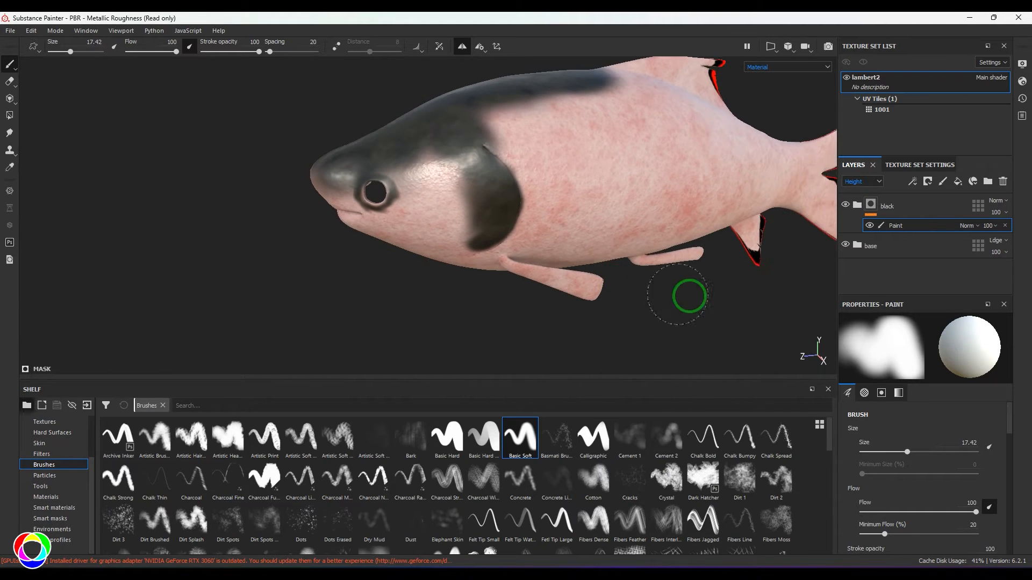
left_click_drag(684, 292, 736, 237, "alt")
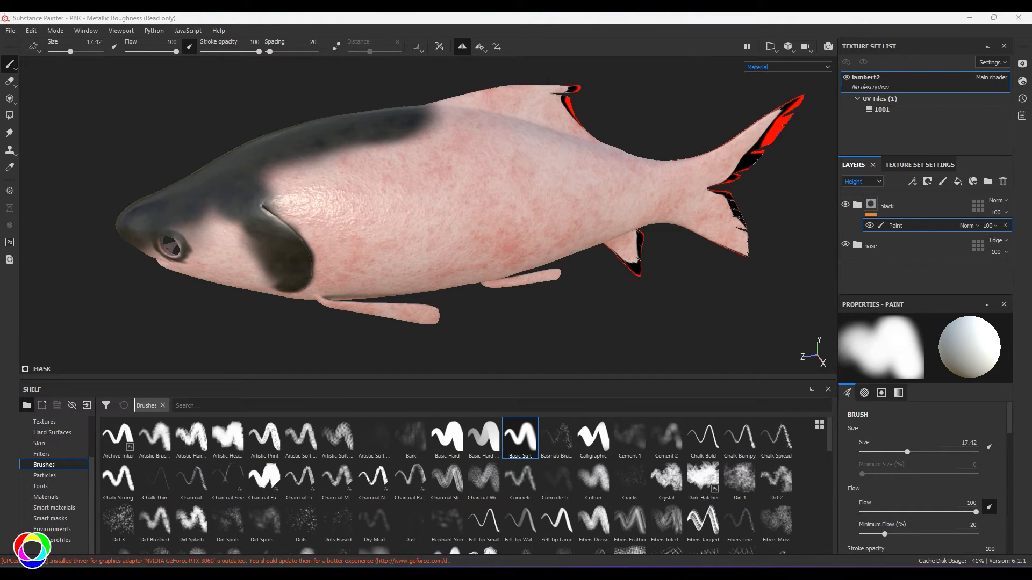
mouse_move(430, 127)
left_mouse_down()
mouse_move(461, 115)
mouse_move(647, 156)
mouse_move(680, 149)
mouse_move(516, 162)
mouse_move(565, 157)
mouse_move(352, 150)
mouse_move(260, 171)
mouse_move(517, 167)
left_mouse_up()
Step: Enlarge the brush to 20.92 and paint the mask over the upper flank, tail base and upper tail lobe
key("bracketright")
key("bracketright")
key("bracketright")
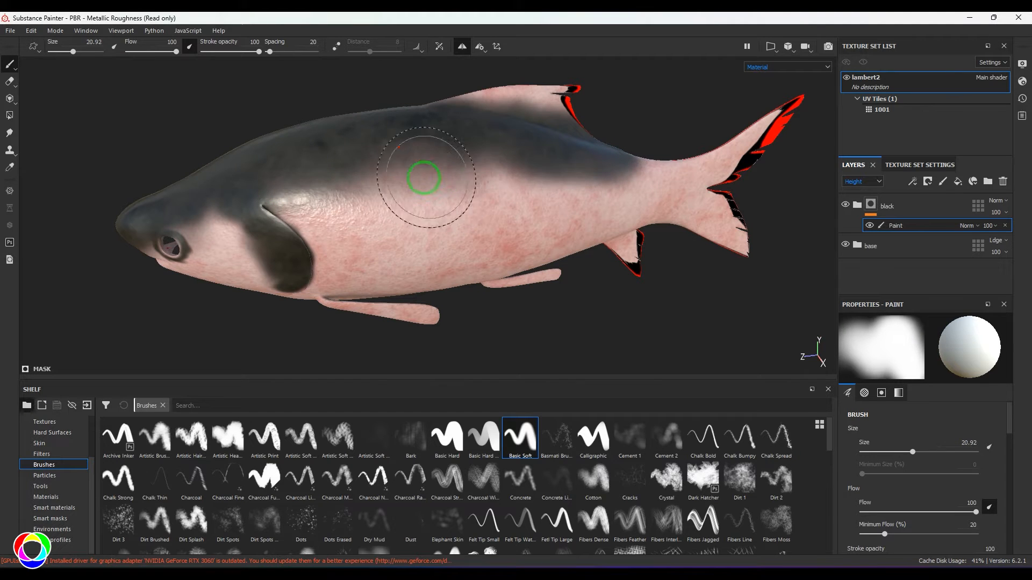
mouse_move(387, 164)
left_mouse_down()
mouse_move(620, 162)
mouse_move(733, 148)
mouse_move(712, 150)
mouse_move(784, 111)
left_mouse_up()
Step: Reduce the brush size to 14.24 and paint the dark mask on the paired fins and lower tail lobe
key("bracketleft")
key("bracketleft")
key("bracketleft")
key("bracketleft")
key("bracketleft")
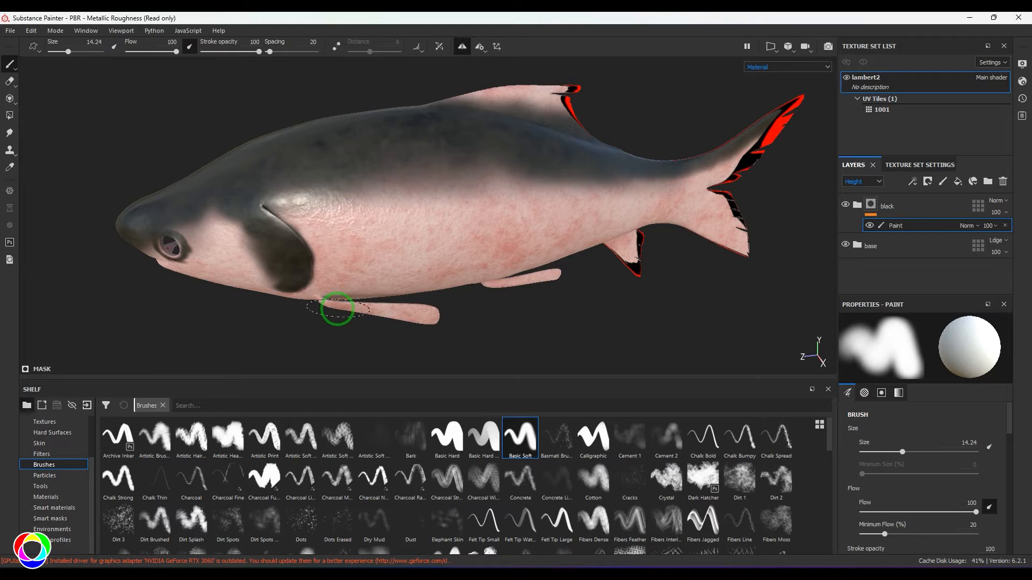
left_click_drag(337, 309, 330, 301)
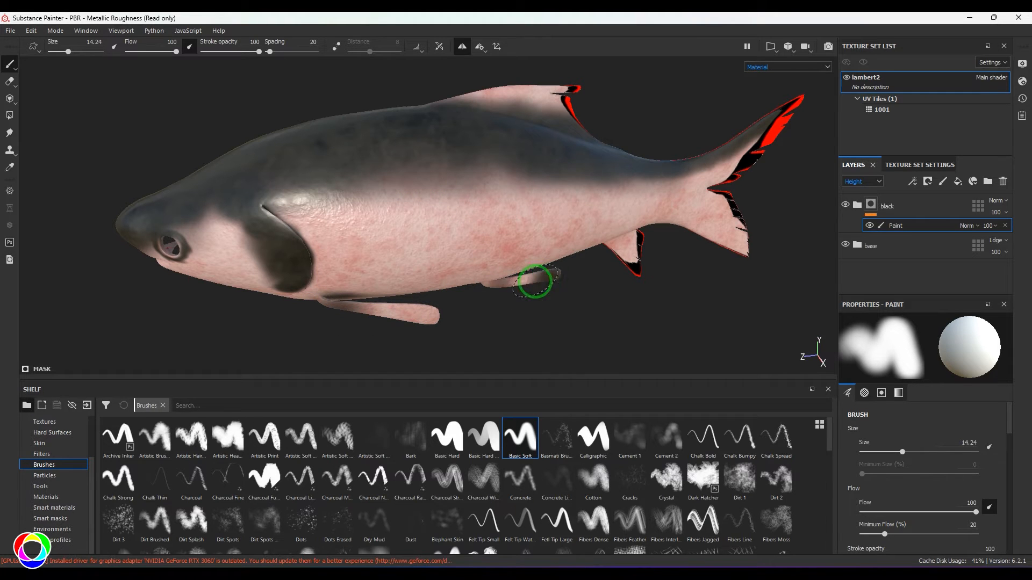
mouse_move(746, 233)
left_mouse_down()
mouse_move(712, 194)
mouse_move(780, 132)
mouse_move(755, 154)
left_mouse_up()
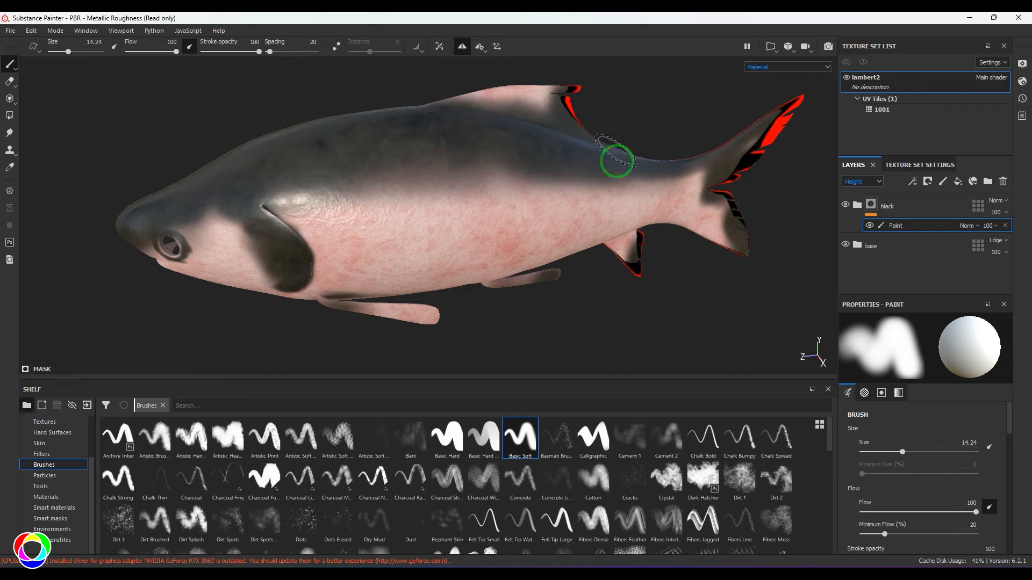
Step: Switch the viewport to the side-by-side 3D and 2D UV layout, with the fish's head framed in the UV view
left_click_drag(617, 161, 324, 217, "alt")
scroll(505, 266, "down", 3)
scroll(506, 267, "up", 8)
scroll(506, 267, "up", 2)
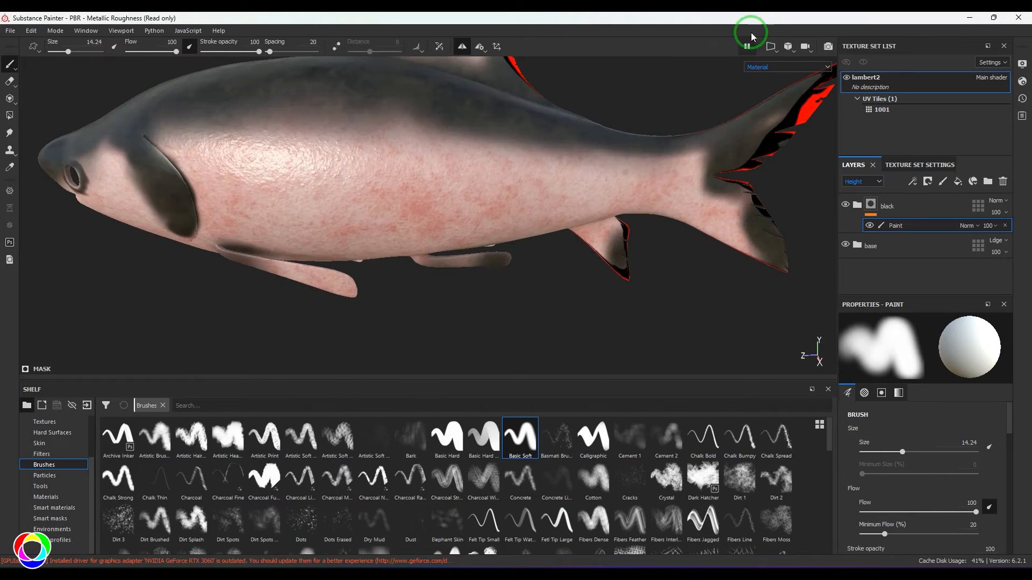
left_click(771, 46)
left_click(782, 64)
scroll(661, 170, "down", 4)
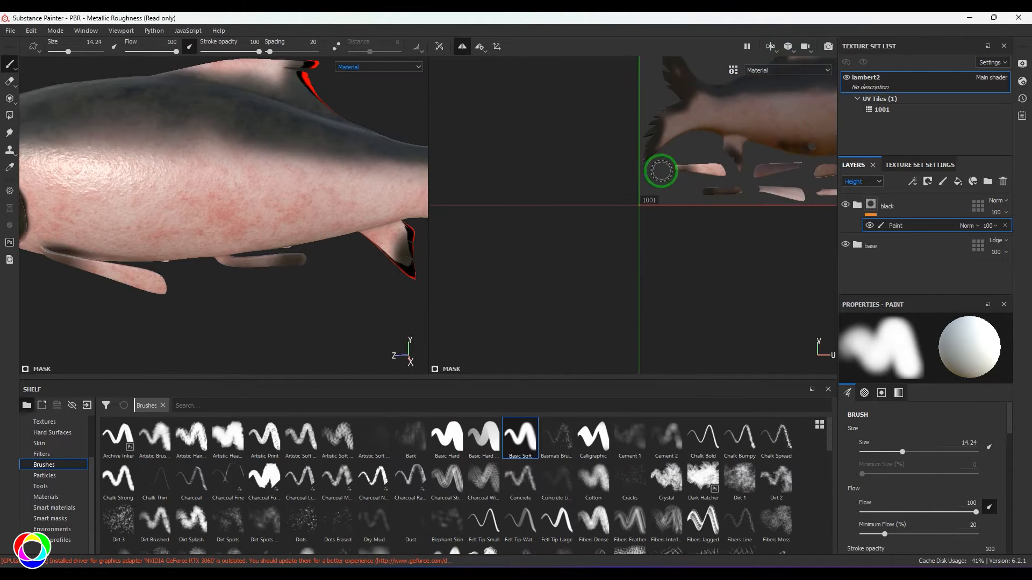
middle_click_drag(697, 197, 553, 309, "alt")
scroll(579, 219, "up", 4)
middle_click_drag(531, 196, 656, 264, "alt")
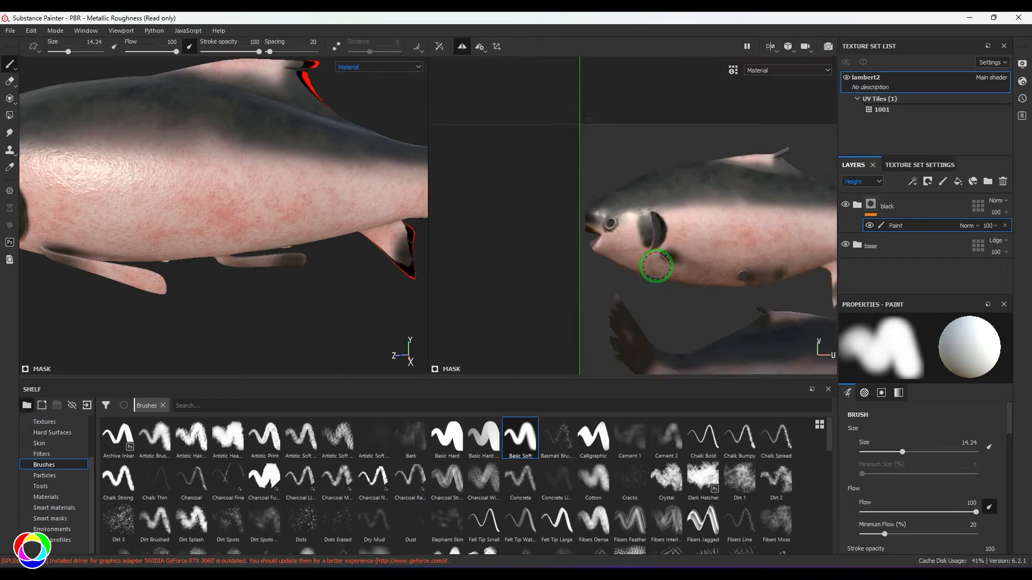
scroll(652, 247, "up", 5)
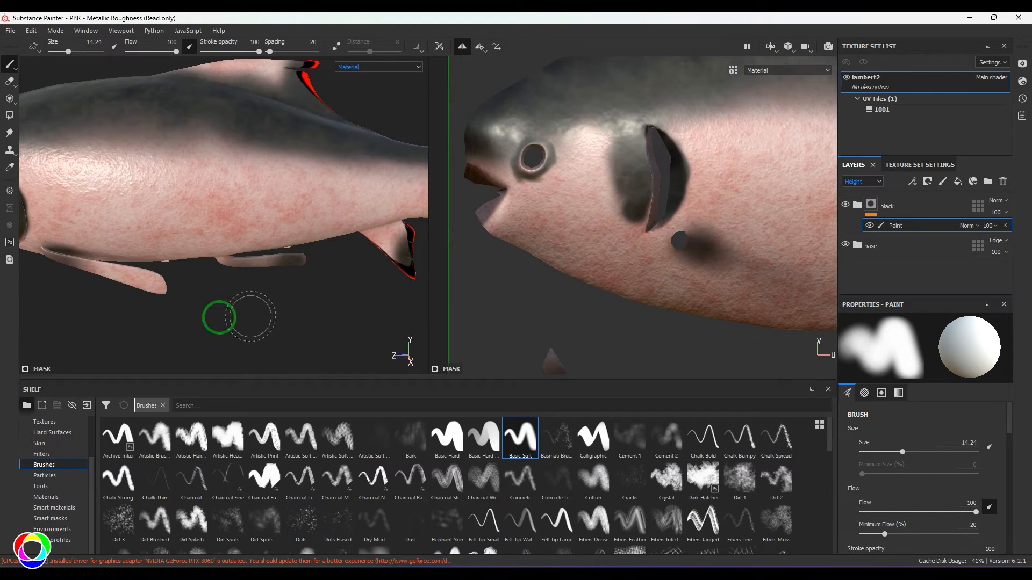
Step: Set the eraser's alignment to UV and erase the mask spill just behind the gill opening in the UV view
left_click(9, 81)
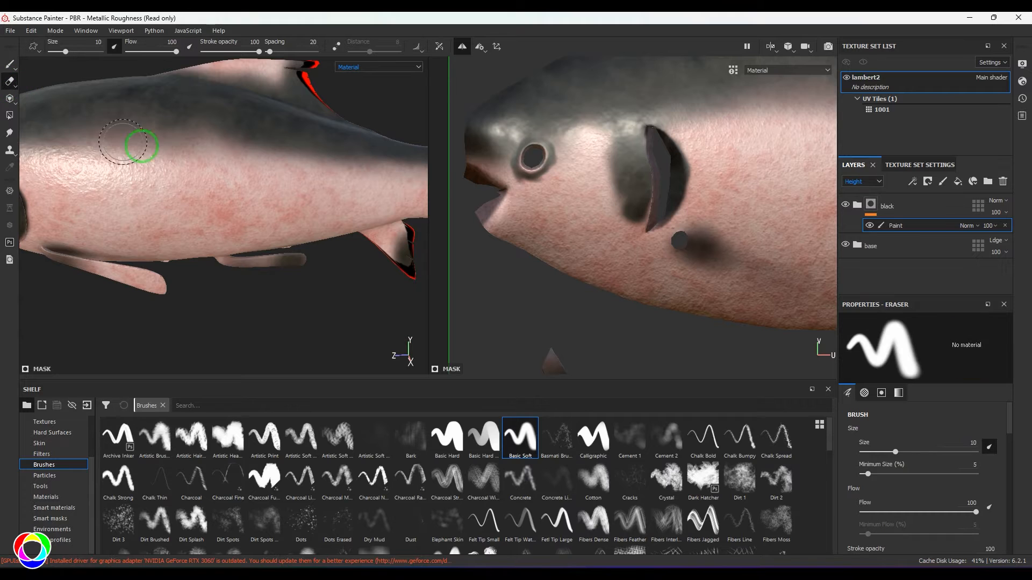
mouse_move(698, 145)
left_mouse_down()
mouse_move(679, 147)
mouse_move(676, 130)
left_mouse_up()
scroll(967, 455, "down", 5)
left_click(956, 477)
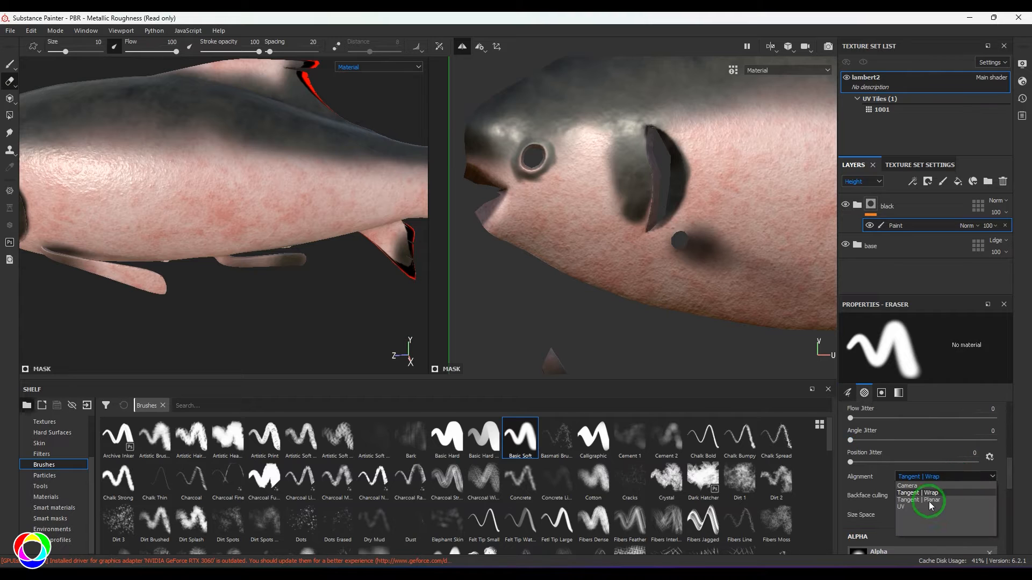
left_click(932, 505)
mouse_move(668, 131)
left_mouse_down()
mouse_move(686, 193)
mouse_move(672, 151)
left_mouse_up()
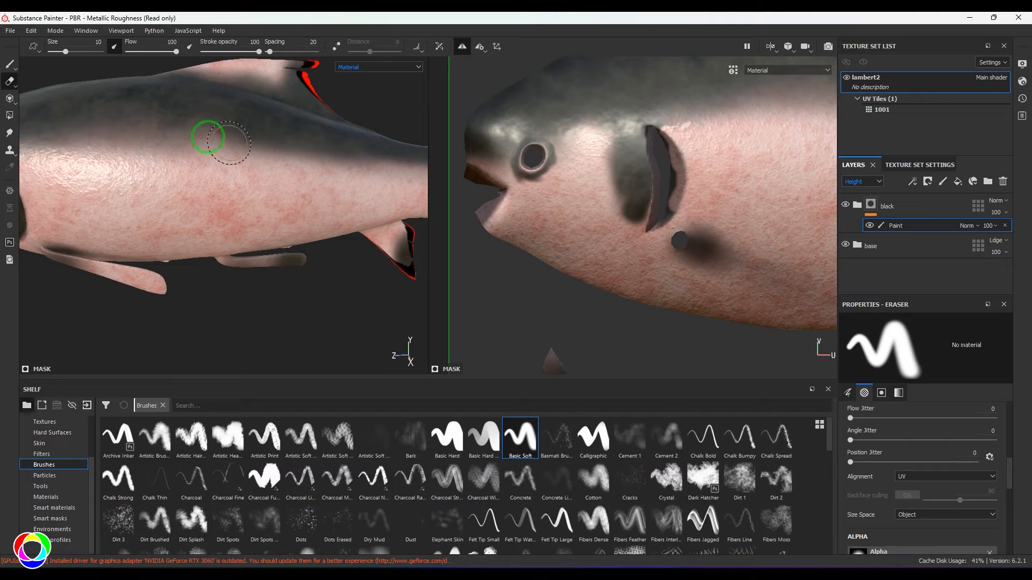
Step: Make the eraser's pen pressure control flow instead of size, and erase the spill behind the gill opening and beside the pectoral fin hole
left_click(114, 47)
left_click(190, 47)
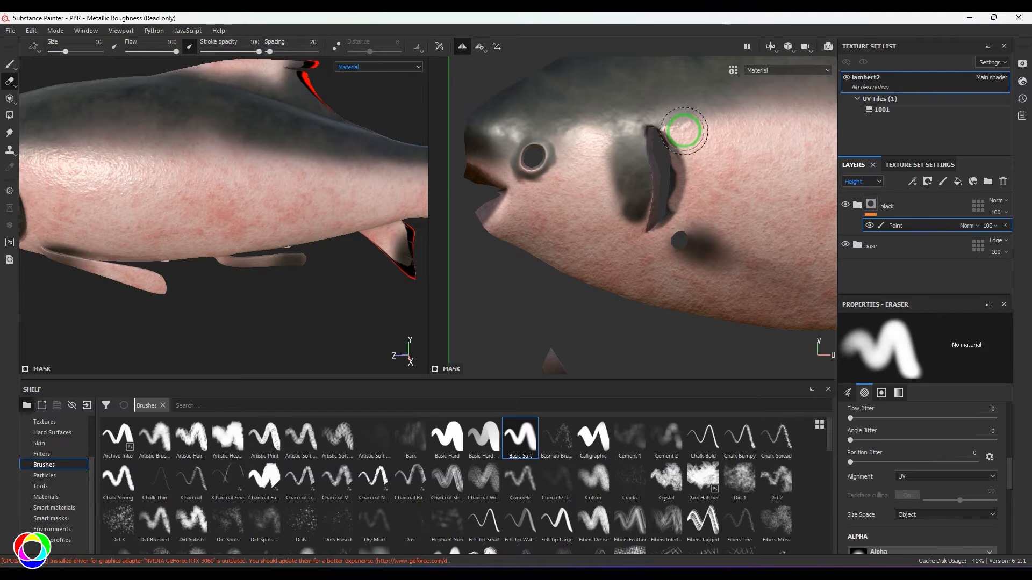
left_click_drag(686, 131, 683, 167)
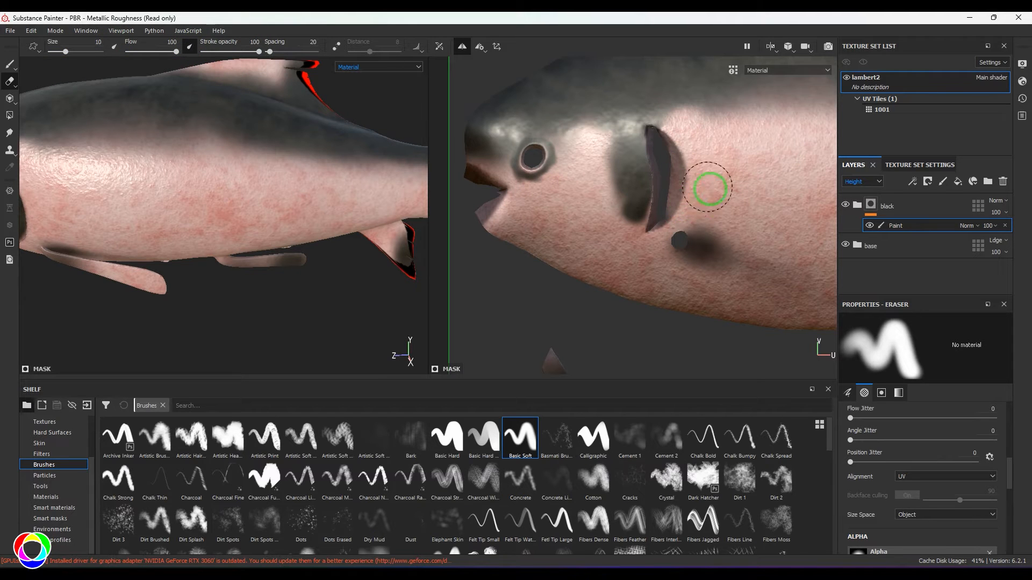
left_click_drag(681, 239, 697, 242)
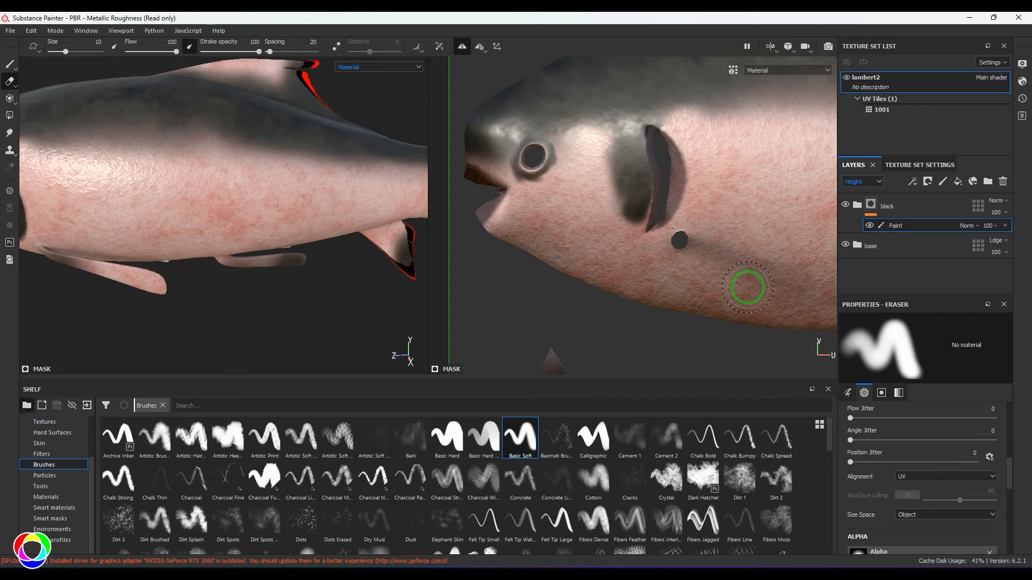
Step: Erase the dark mask spots beside the pelvic fin hole on the belly in the UV view
scroll(691, 240, "down", 1)
scroll(703, 237, "up", 3)
scroll(704, 237, "down", 3)
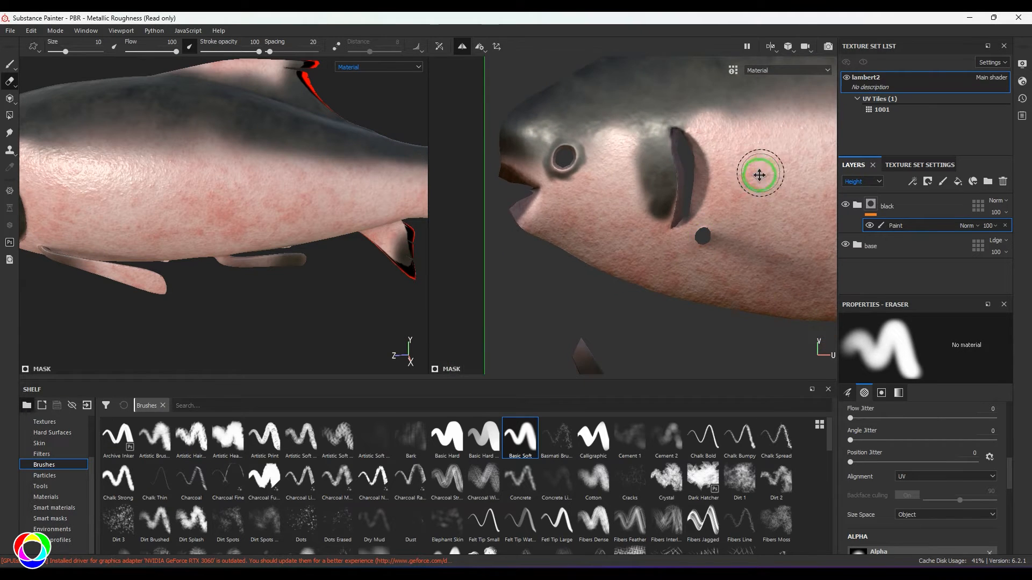
middle_click_drag(759, 175, 496, 257, "alt")
middle_click_drag(683, 254, 667, 152, "alt")
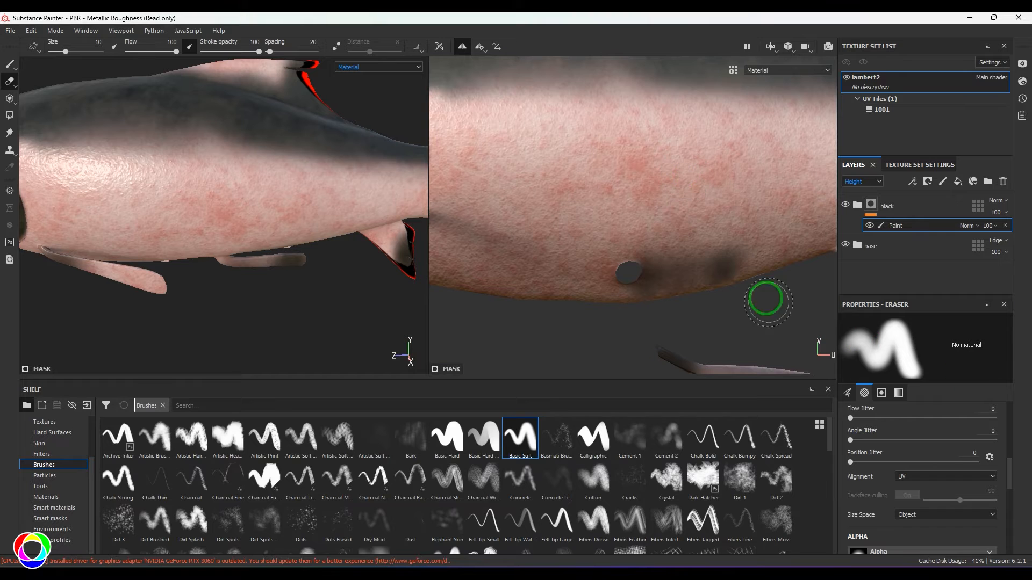
mouse_move(767, 302)
left_mouse_down()
mouse_move(728, 272)
mouse_move(665, 268)
left_mouse_up()
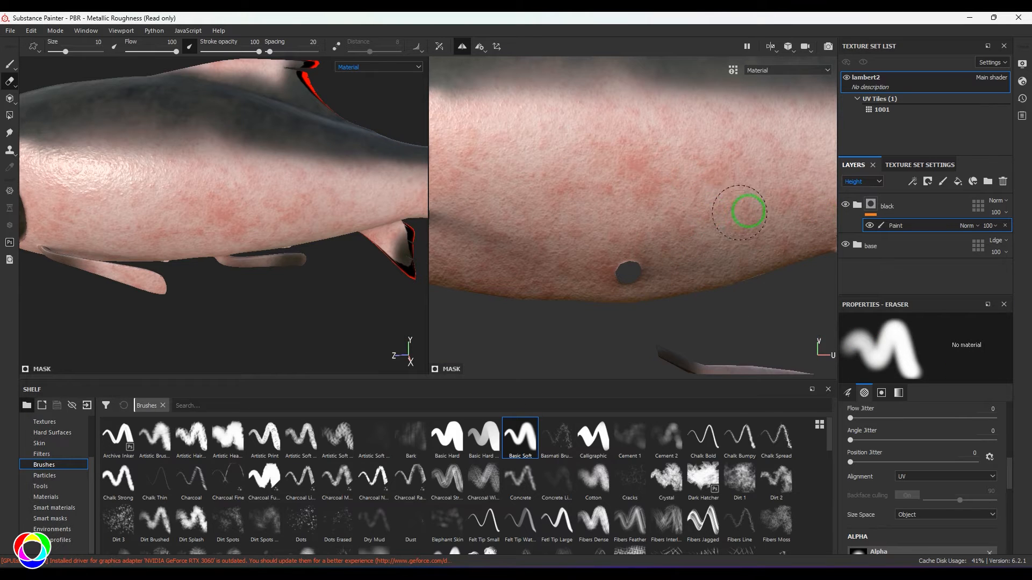
Step: Return to the paint brush, darken the wide end of the leftmost fin UV island, and set the brush alignment to UV
middle_click_drag(748, 212, 785, 126, "alt")
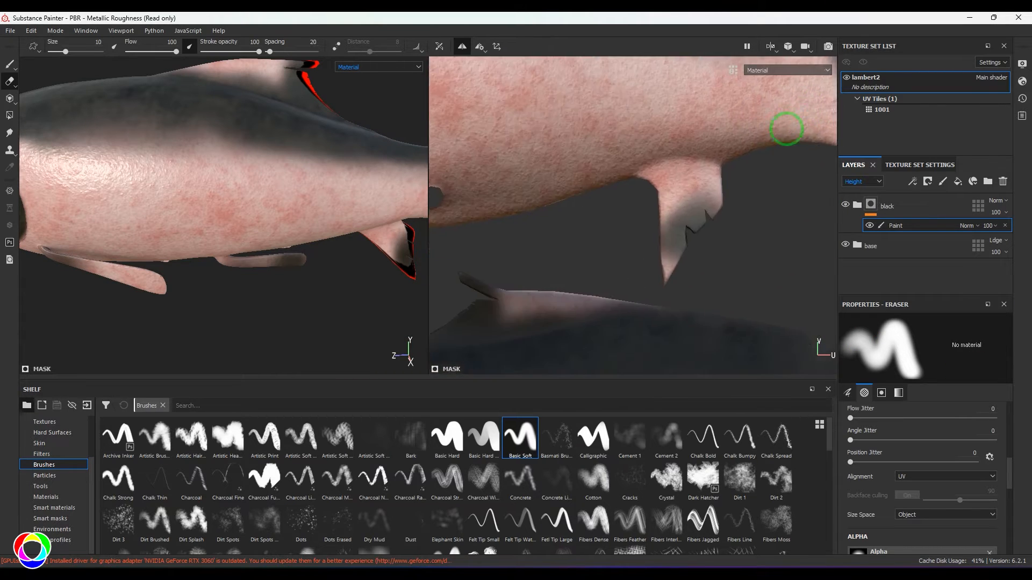
middle_click_drag(516, 317, 714, 207, "alt")
middle_click_drag(537, 215, 873, 284, "alt")
scroll(646, 279, "up", 3)
scroll(645, 279, "down", 3)
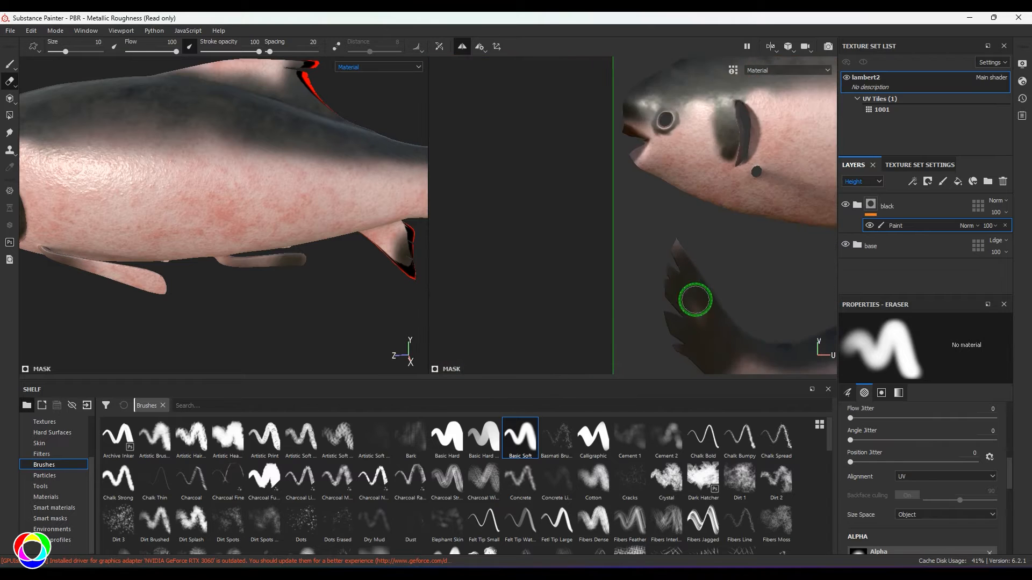
middle_click_drag(751, 309, 683, 228, "alt")
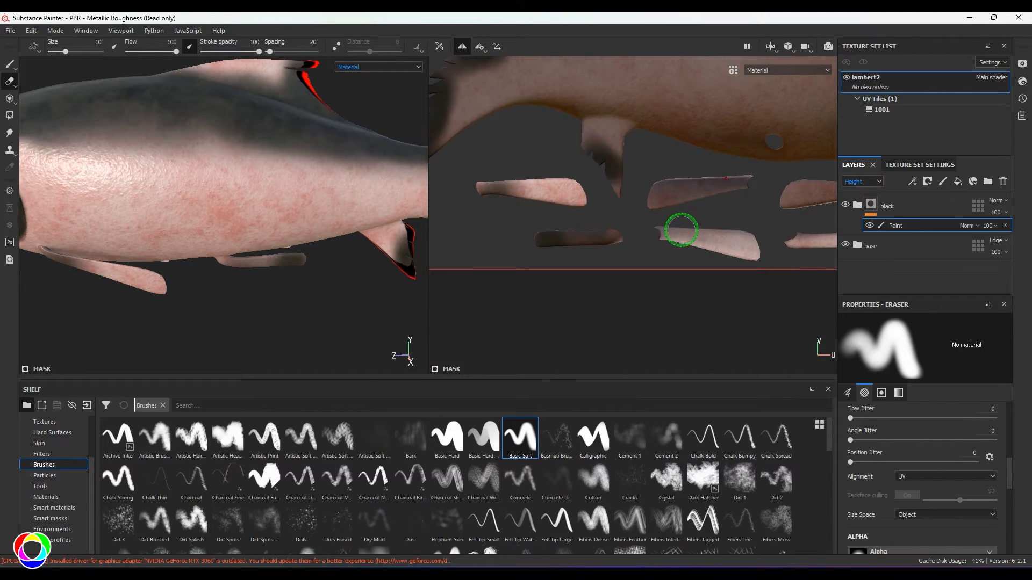
left_click(9, 64)
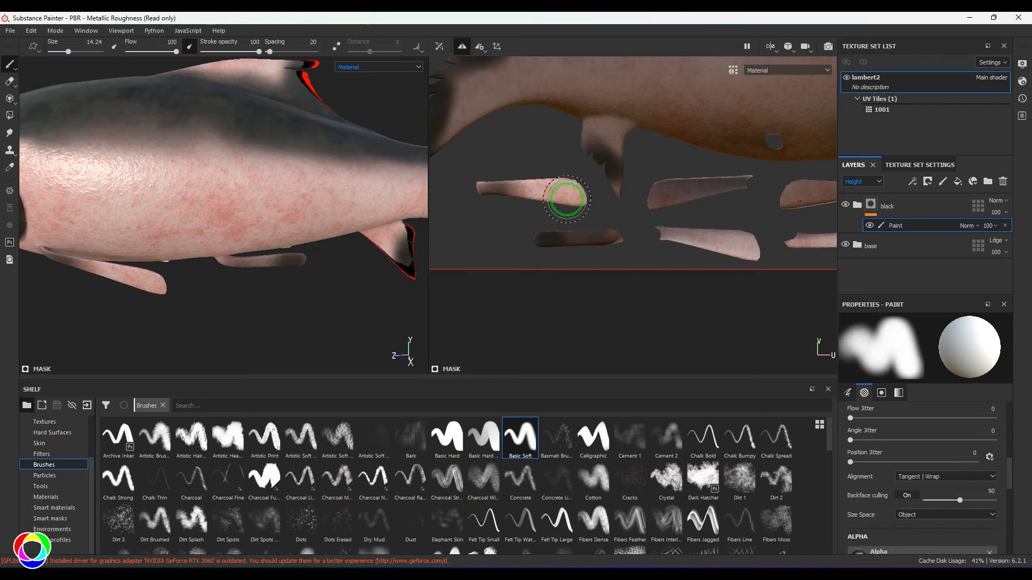
mouse_move(567, 191)
left_mouse_down()
mouse_move(582, 180)
mouse_move(563, 181)
left_mouse_up()
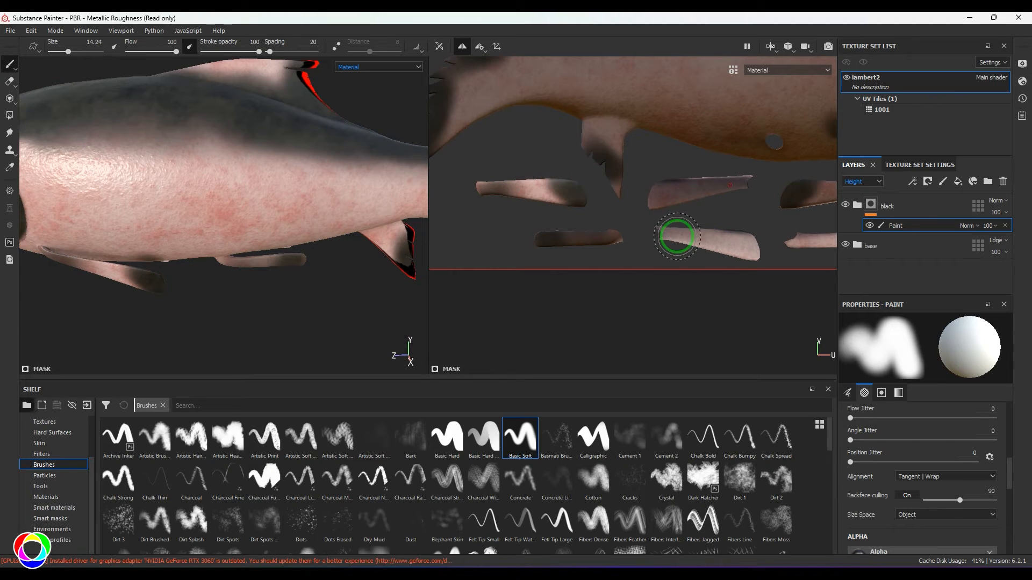
left_click(948, 482)
left_click(922, 505)
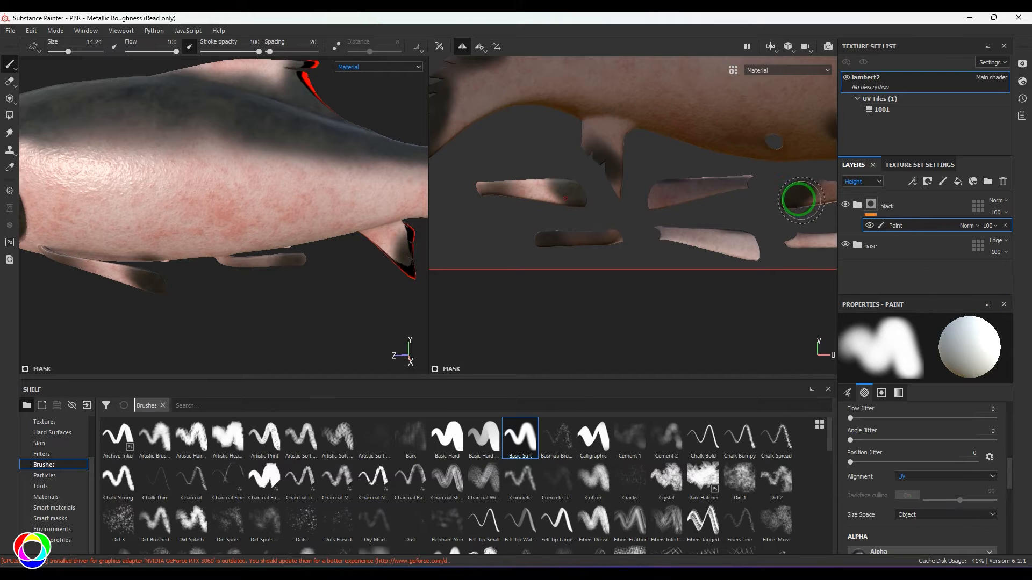
Step: Paint the dark mask on the lower fish island's anal fin and the ends of the separate fin UV islands
mouse_move(591, 154)
left_mouse_down()
mouse_move(596, 165)
mouse_move(580, 152)
left_mouse_up()
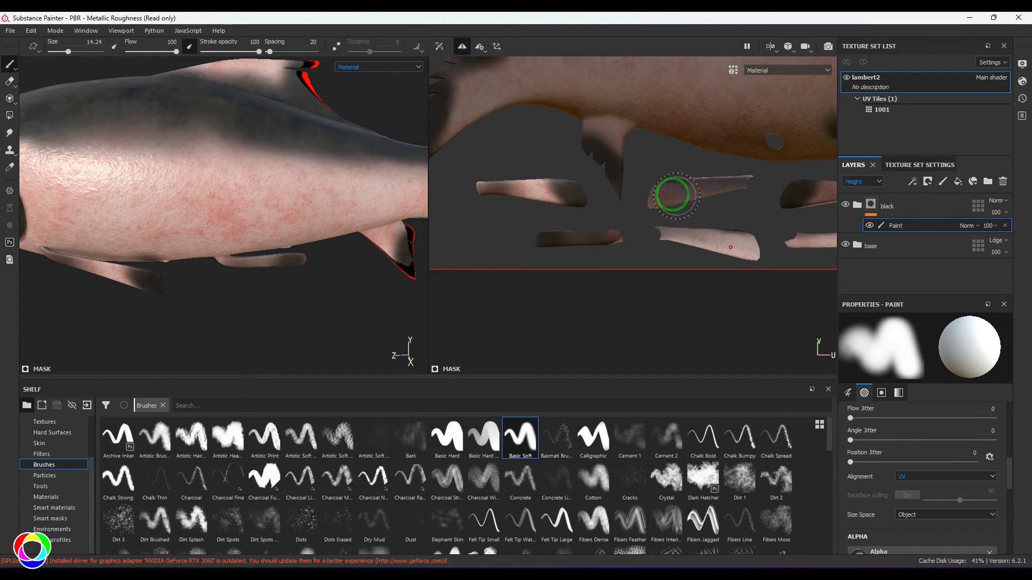
left_click_drag(672, 195, 637, 207)
mouse_move(751, 235)
left_mouse_down()
mouse_move(755, 256)
mouse_move(756, 238)
left_mouse_up()
middle_click_drag(775, 190, 524, 197)
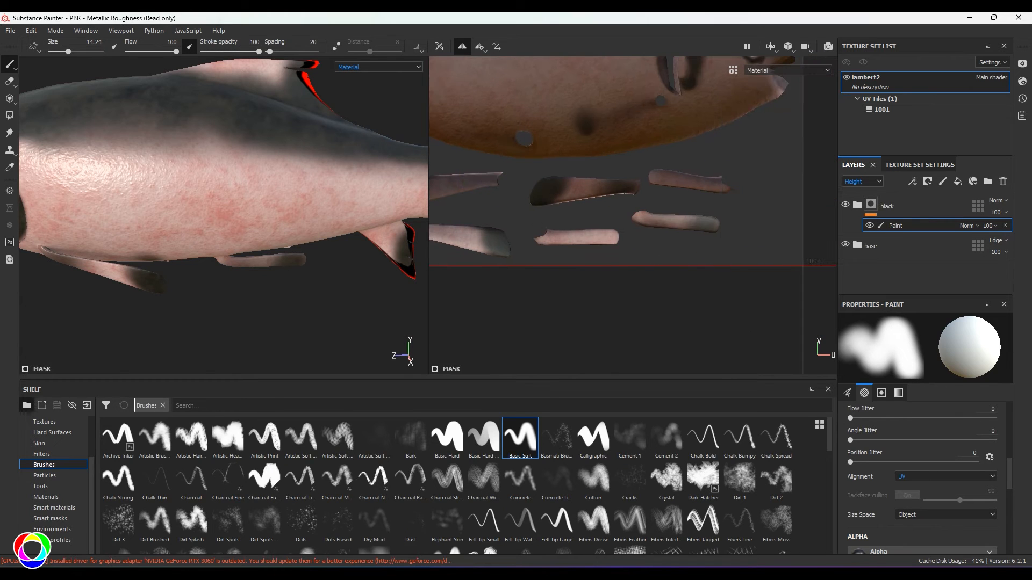
left_click_drag(615, 235, 618, 242)
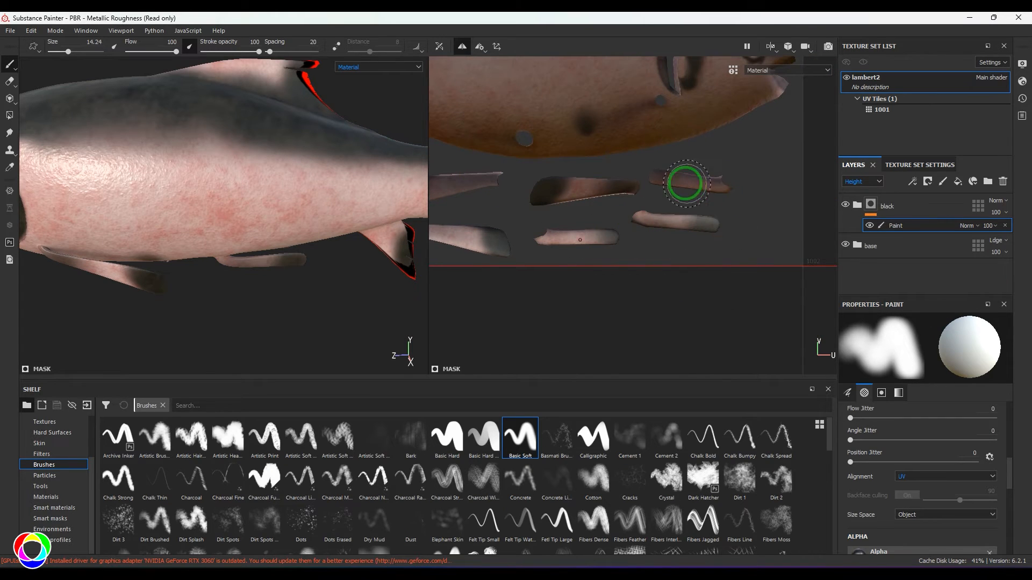
left_click_drag(658, 170, 667, 173)
Step: Paint the dark mask over the anal fin and the outer lower tail lobe of the upper fish UV island
middle_click_drag(795, 92, 784, 245)
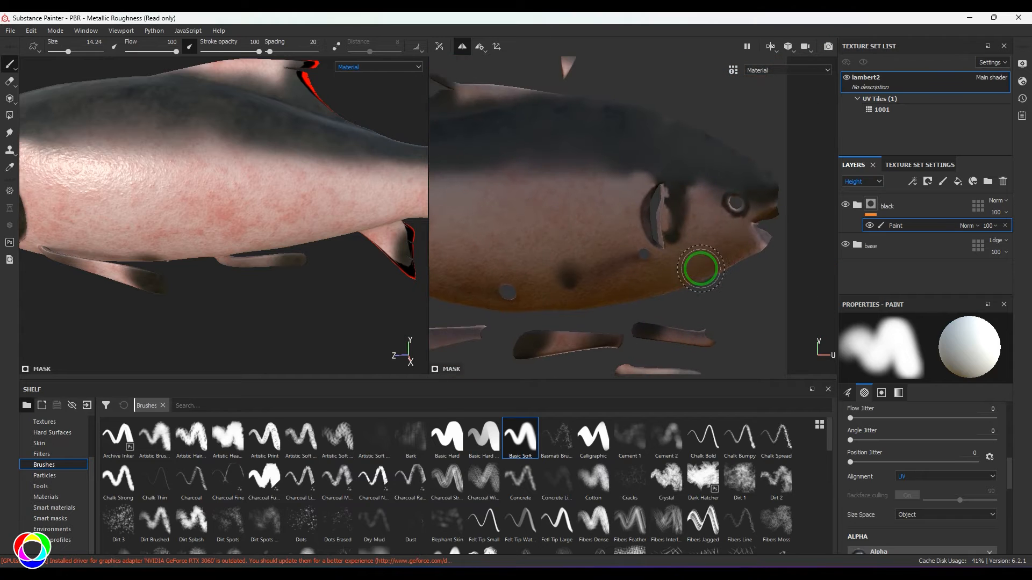
middle_click_drag(703, 220, 698, 292)
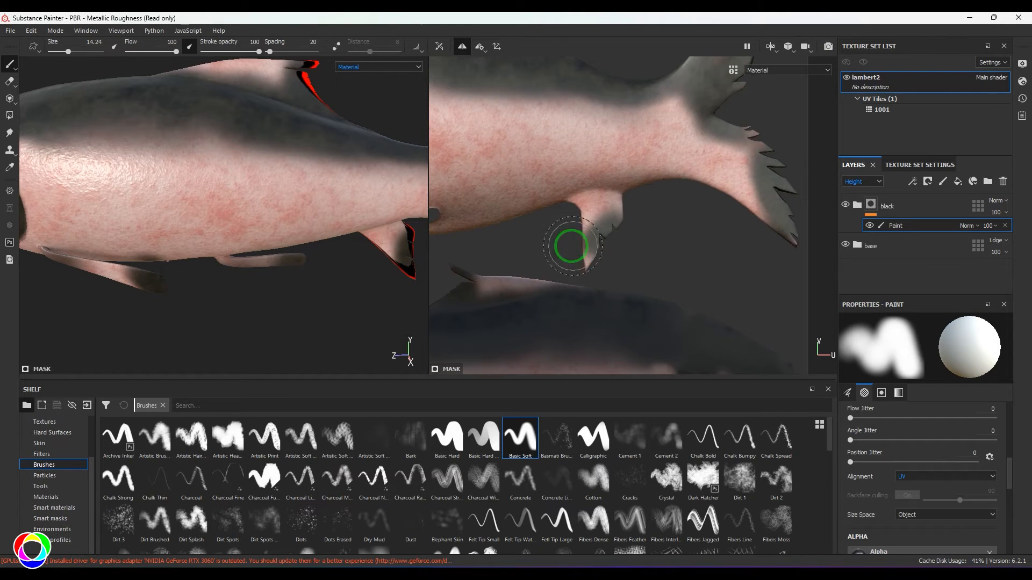
mouse_move(604, 237)
left_mouse_down()
mouse_move(582, 214)
mouse_move(583, 253)
left_mouse_up()
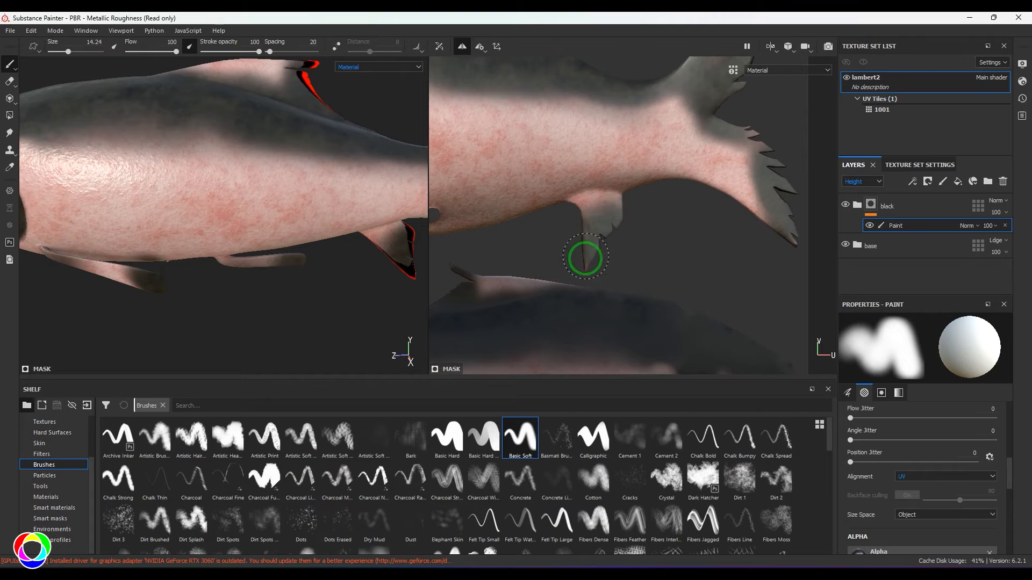
mouse_move(780, 180)
left_mouse_down()
mouse_move(801, 202)
mouse_move(752, 177)
mouse_move(771, 184)
left_mouse_up()
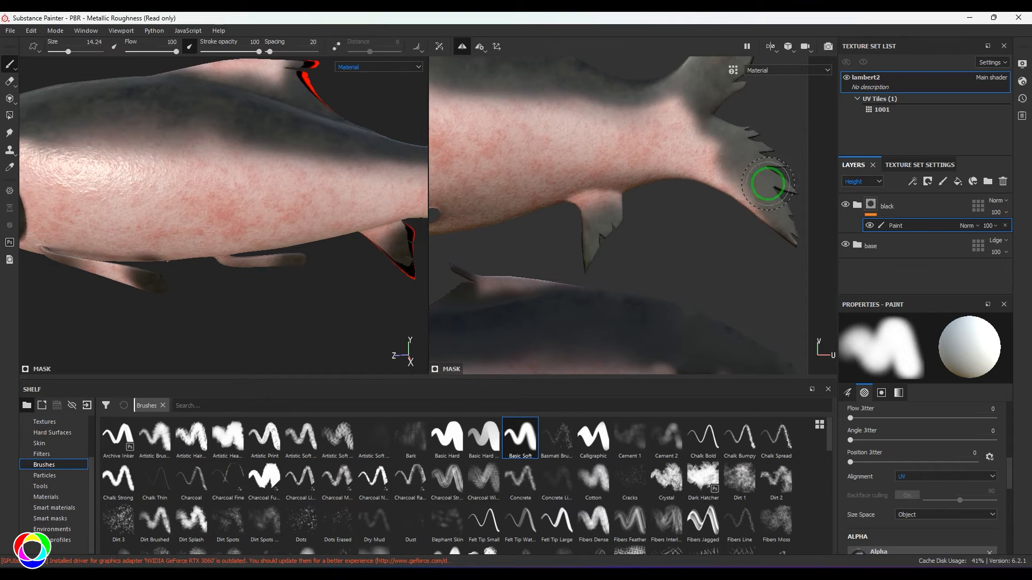
middle_click_drag(772, 184, 638, 337)
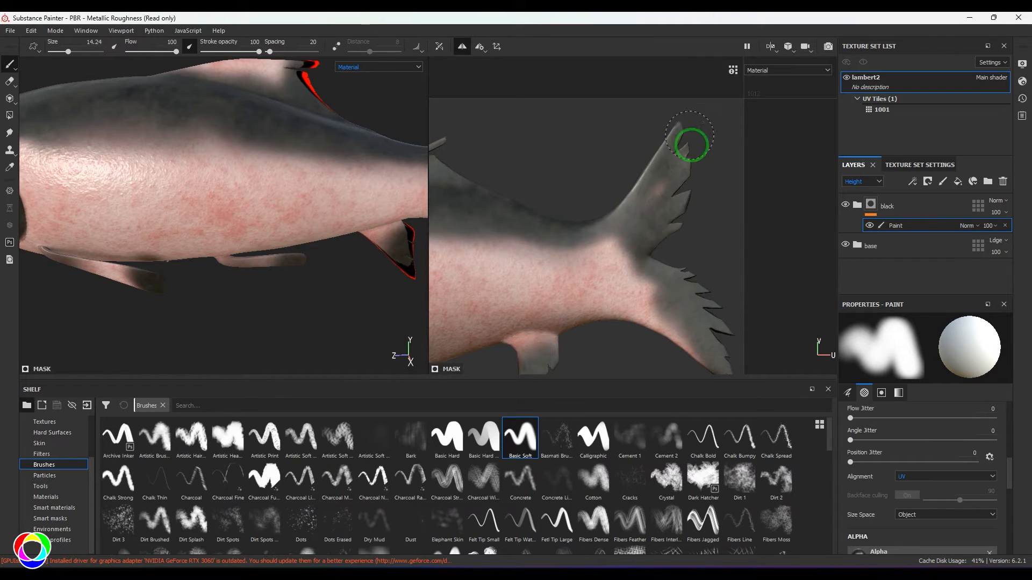
Step: Display only the base color channel and paint the mask over the lower fish island's lower tail lobe and rear dorsal fin
key("f")
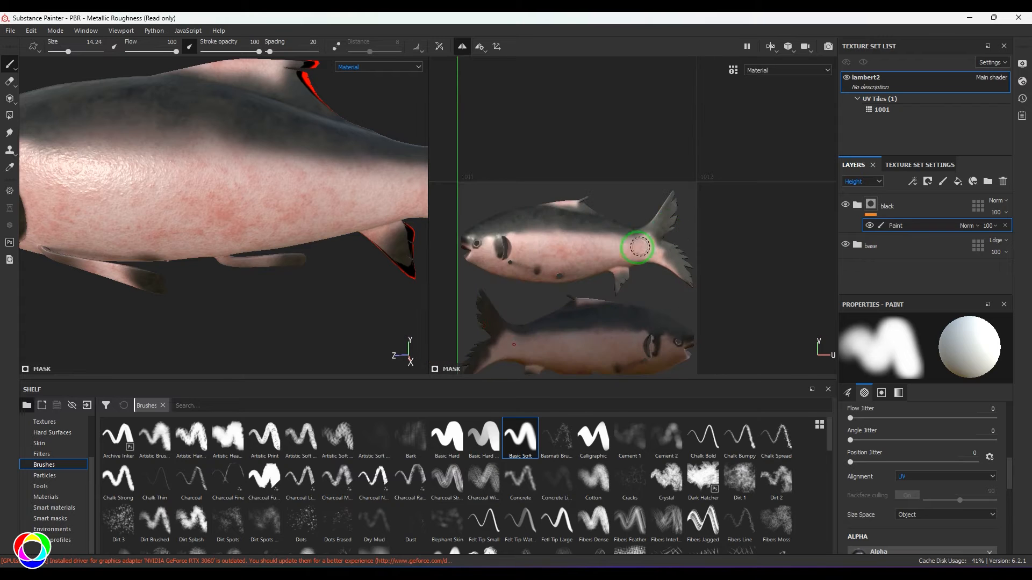
scroll(635, 201, "up", 5)
left_click(788, 70)
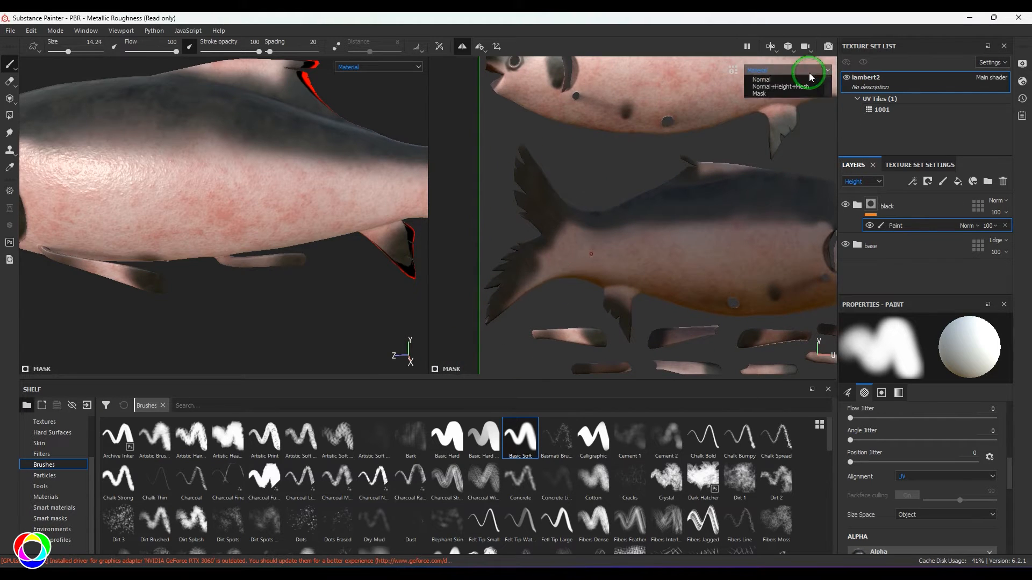
left_click(767, 101)
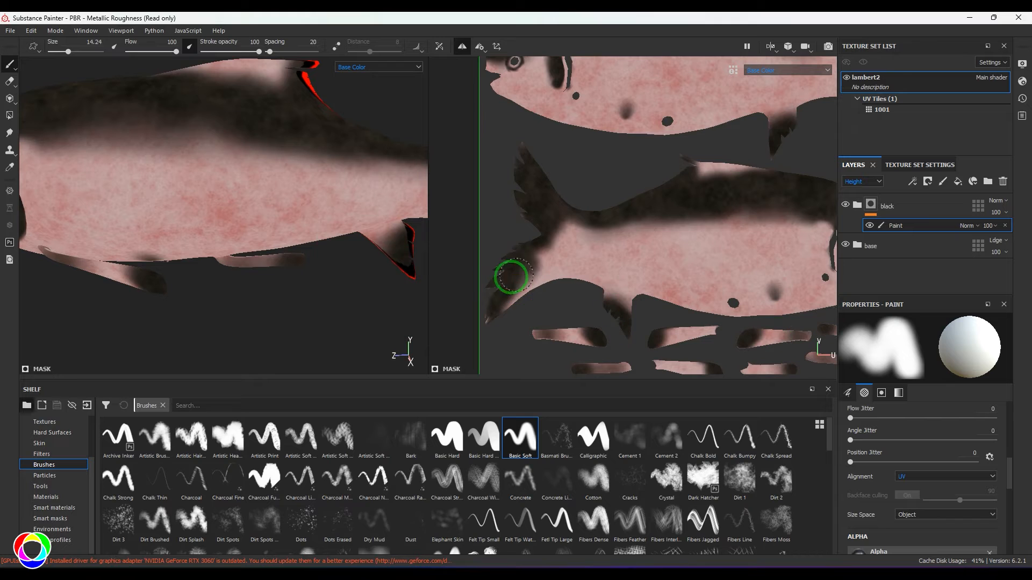
left_click_drag(511, 276, 505, 304)
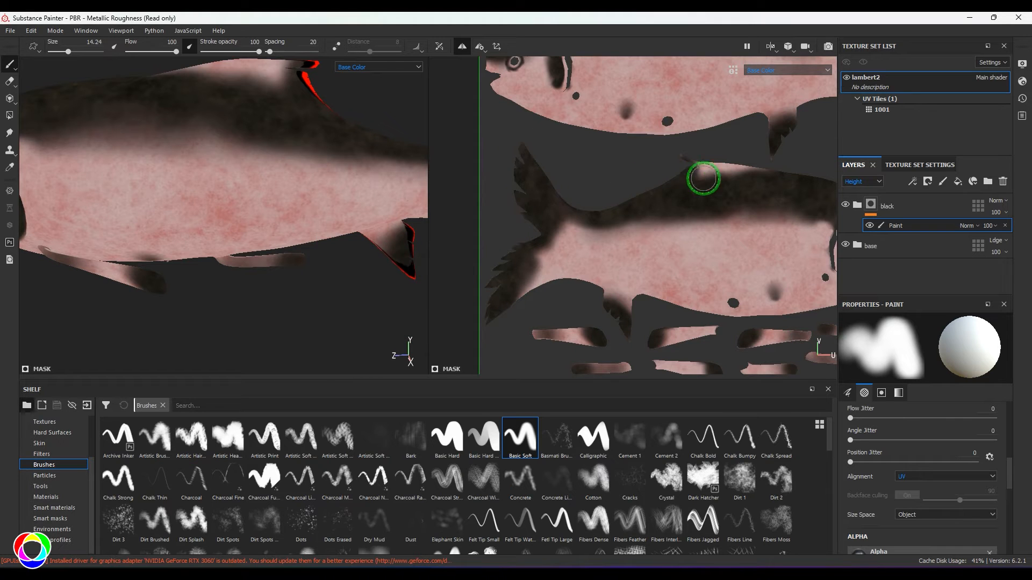
left_click_drag(703, 178, 714, 177)
scroll(744, 193, "down", 1)
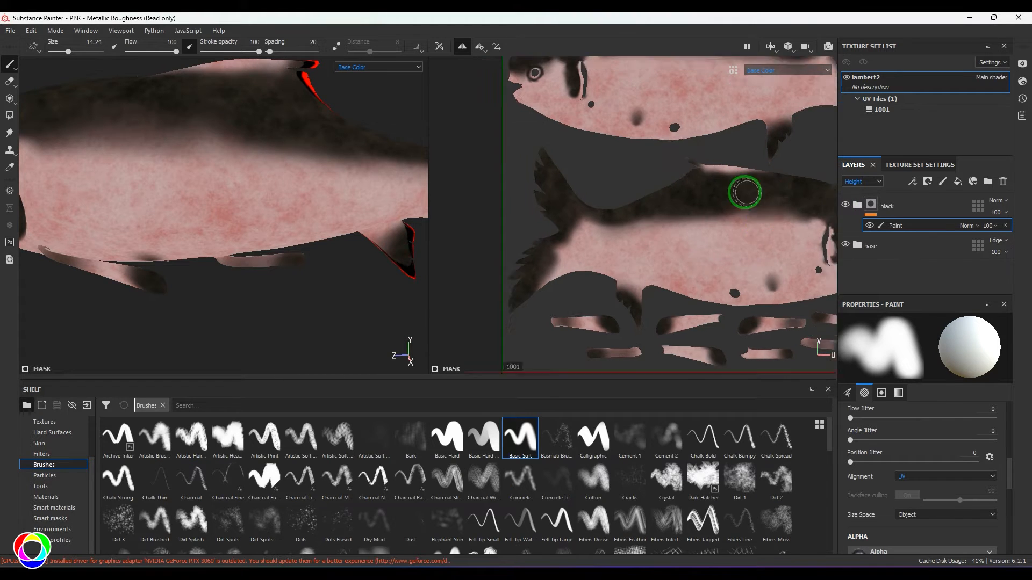
Step: Erase the stray dark smudges on the bellies of both fish UV islands and clean the mask around the lower island's gill slit
mouse_move(744, 193)
middle_mouse_down("alt")
mouse_move(688, 283)
mouse_move(703, 179)
mouse_move(685, 206)
middle_mouse_up("alt")
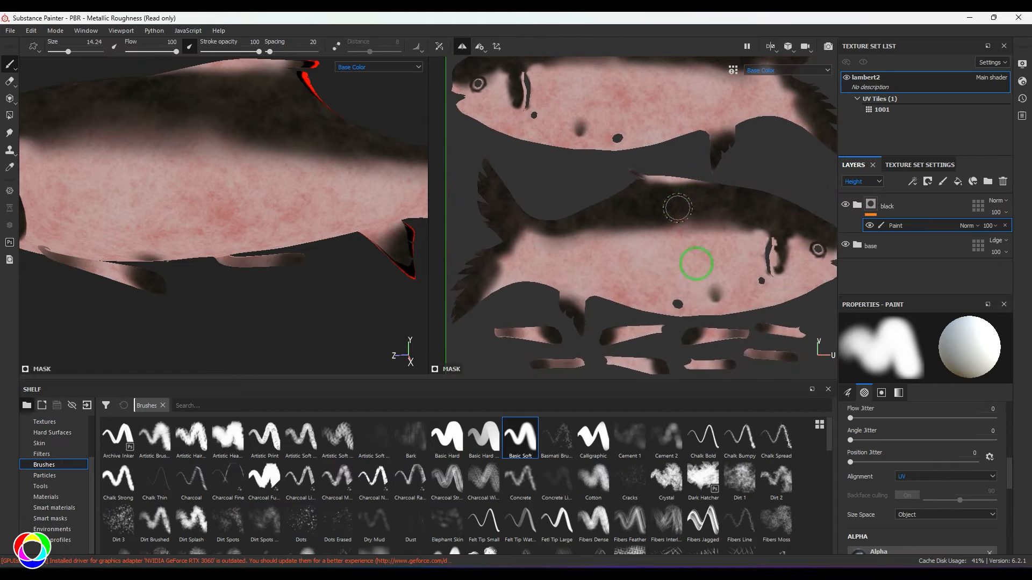
left_click(13, 85)
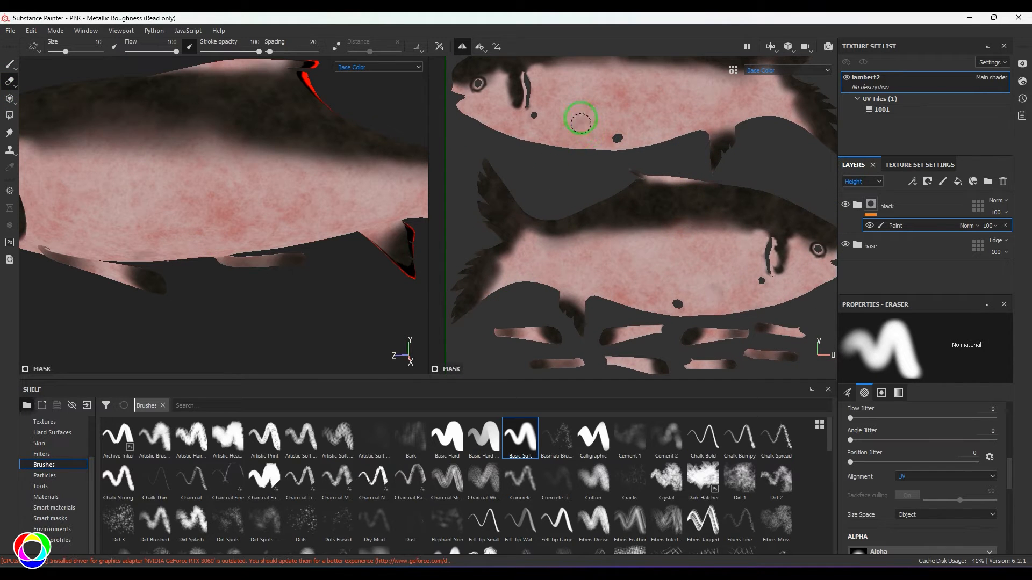
mouse_move(758, 249)
middle_mouse_down("alt")
mouse_move(724, 318)
mouse_move(691, 254)
mouse_move(645, 220)
middle_mouse_up("alt")
scroll(645, 221, "up", 3)
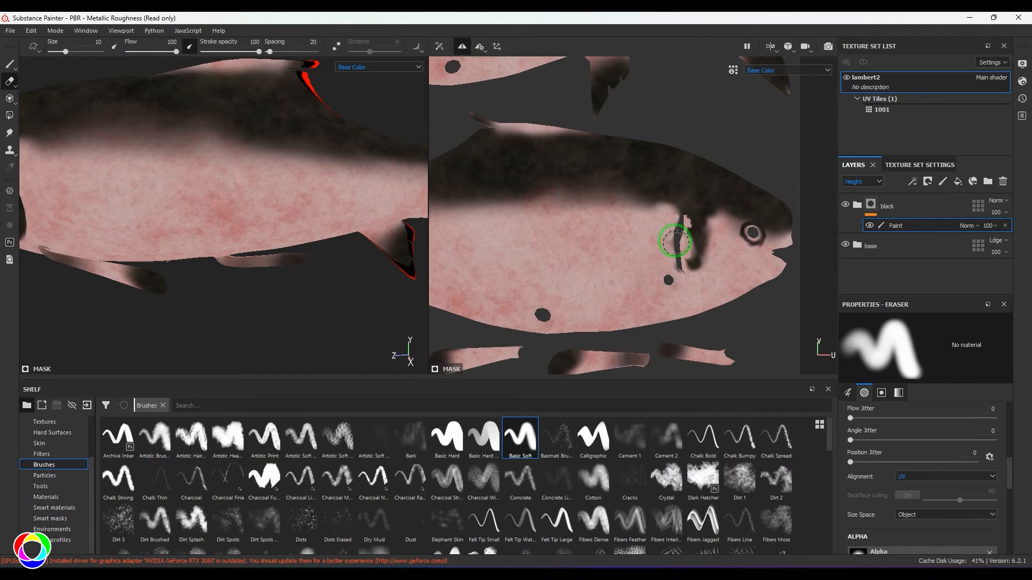
Step: Paint the dark mask over the gill cover behind the eye on both fish UV islands with the soft brush
left_click(9, 65)
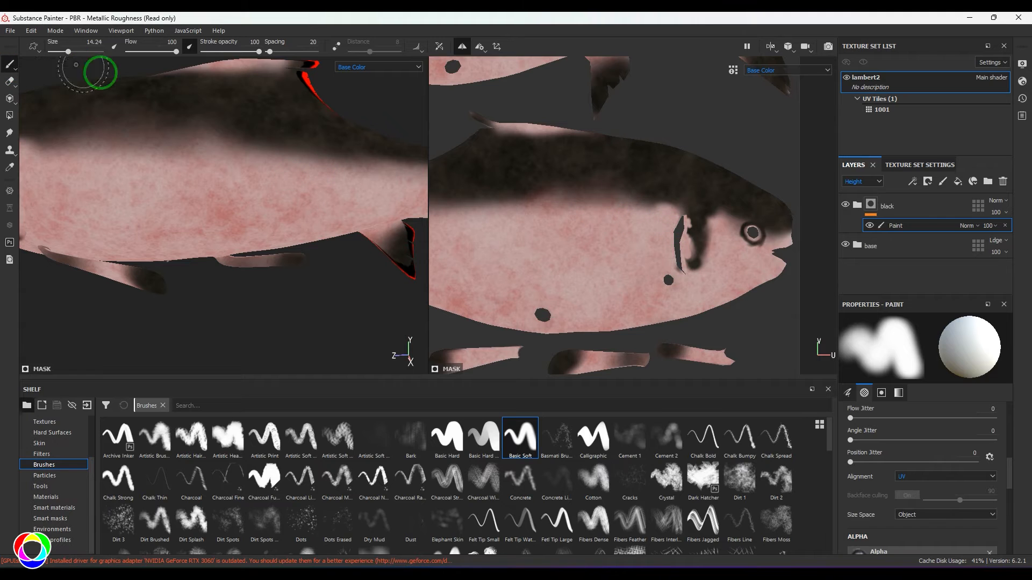
left_click_drag(692, 226, 690, 265)
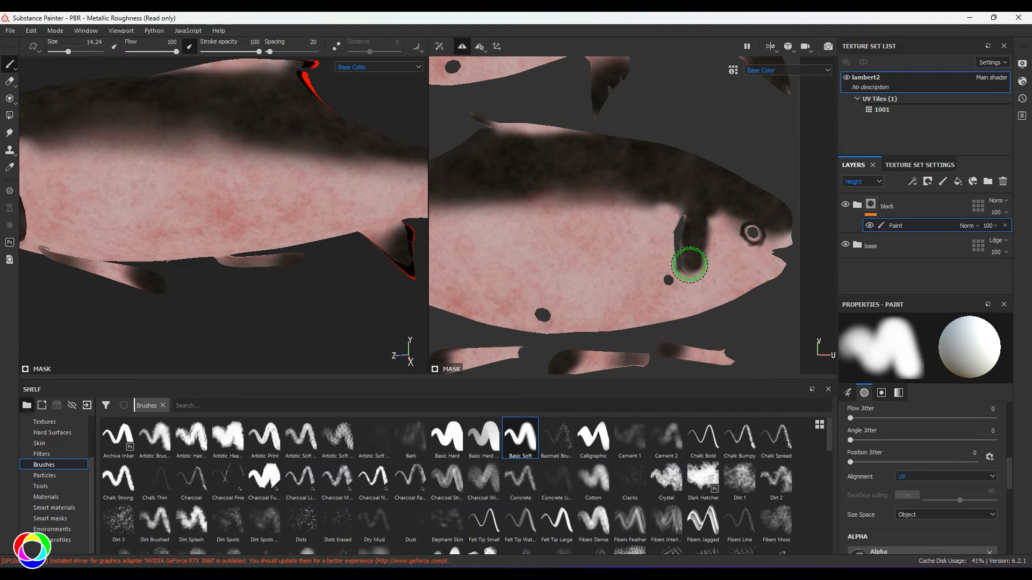
left_click_drag(710, 224, 699, 242)
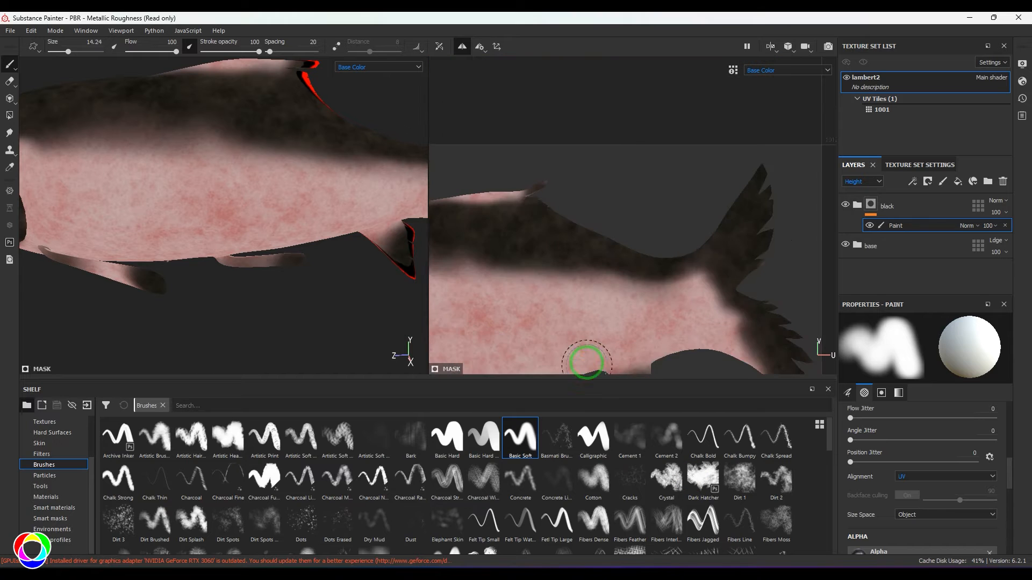
middle_click_drag(590, 360, 784, 296, "alt")
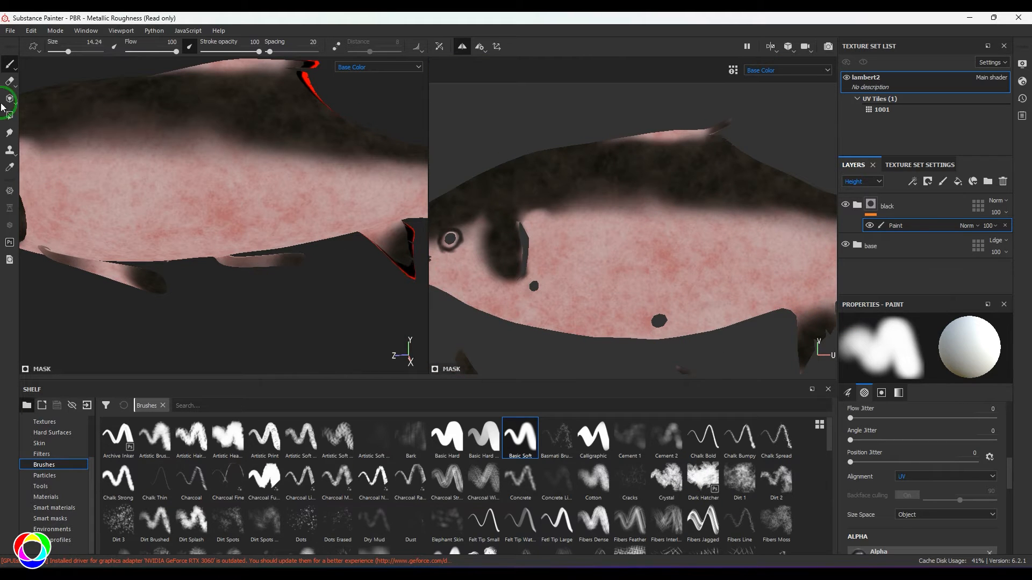
Step: Set the eraser to size 14.14 and stroke opacity 13, and fade the front of the upper fish island's dark gill cover
left_click(10, 82)
key("bracketright")
key("bracketright")
key("bracketright")
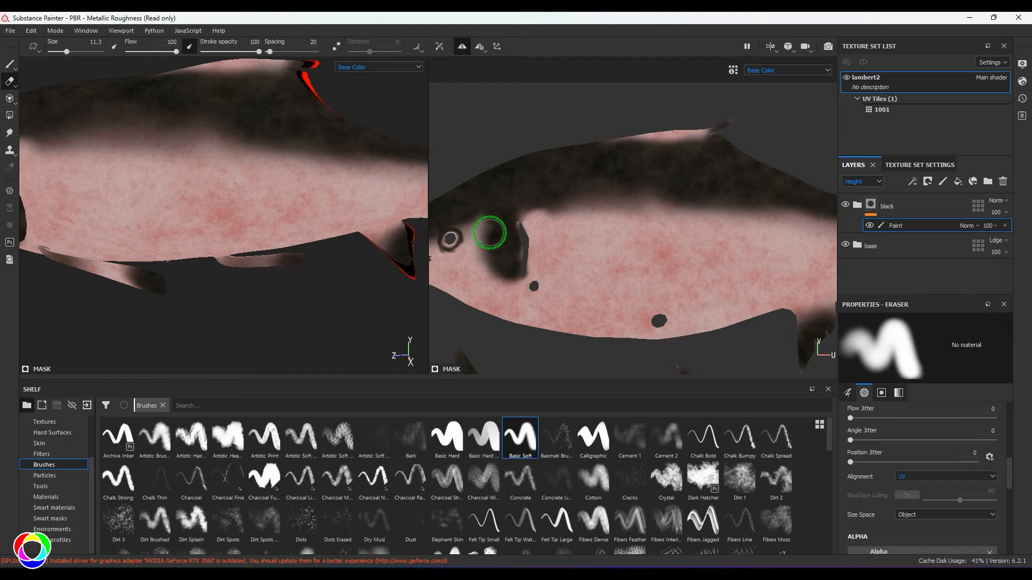
left_click_drag(483, 231, 490, 274)
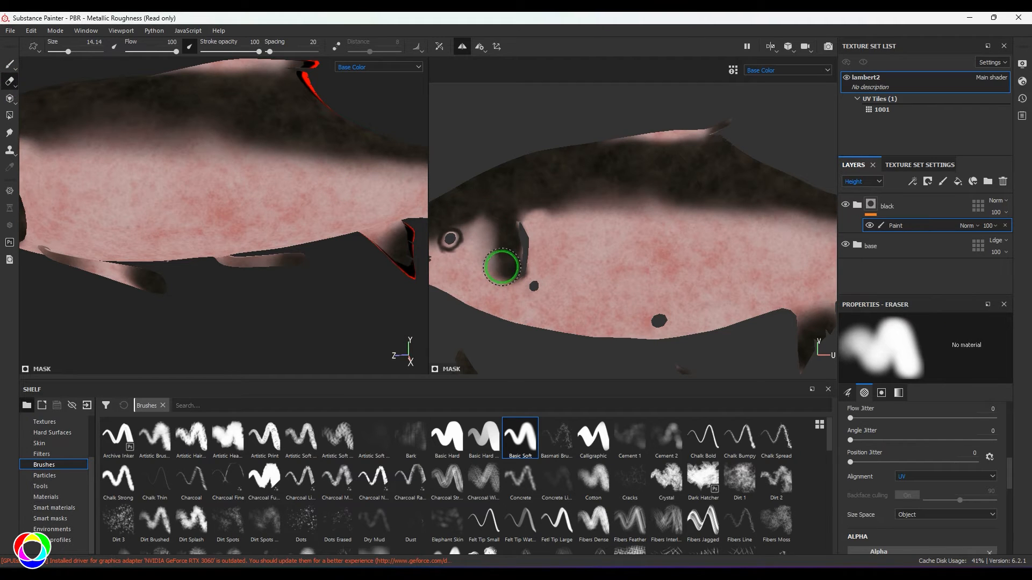
key("ctrl+z")
left_click_drag(218, 50, 210, 51)
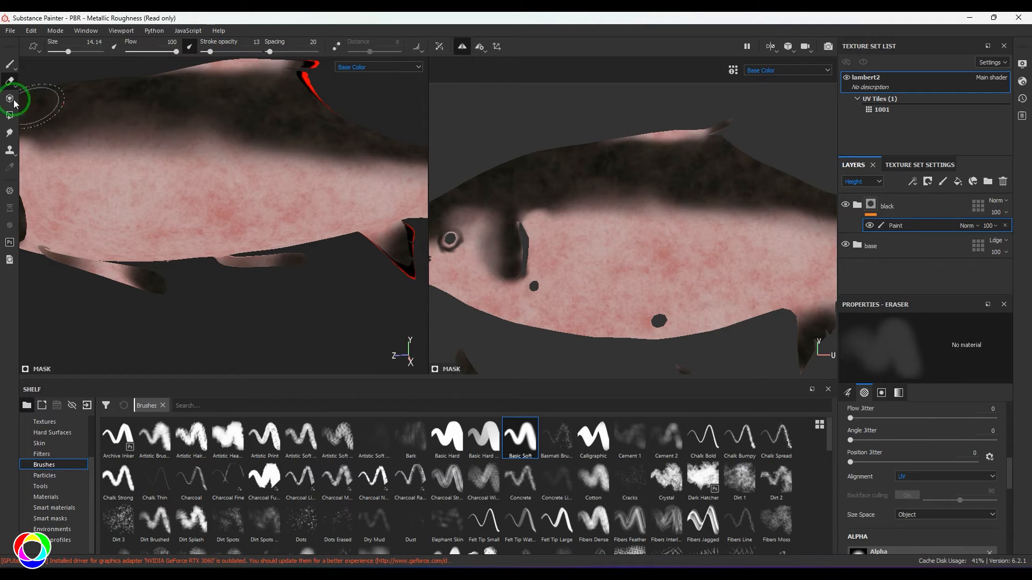
Step: Darken the upper fish island's gill cover with the paint brush and soften the lower island's gill cover with the low-opacity eraser
left_click(9, 64)
left_click_drag(513, 267, 510, 213)
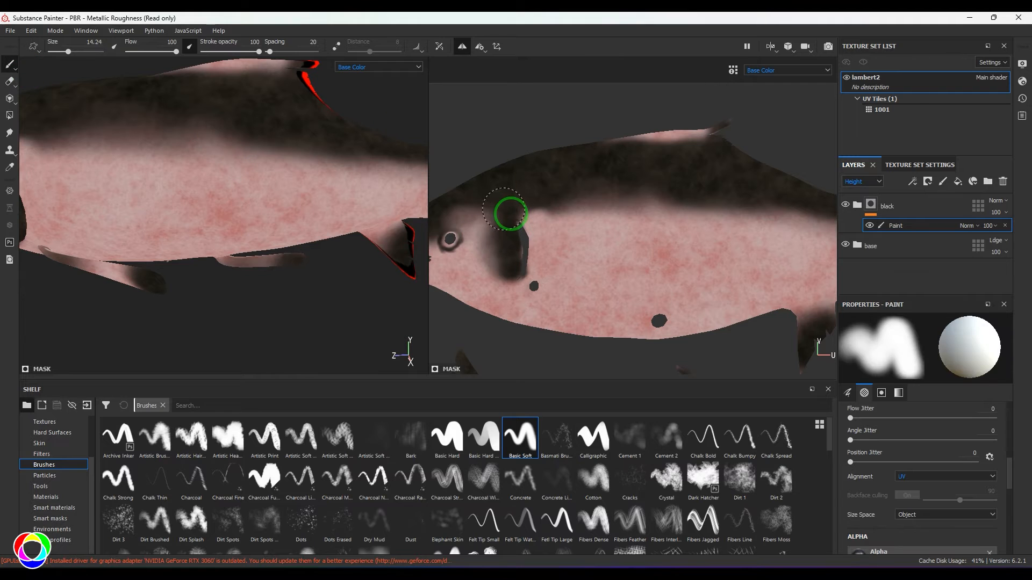
middle_click_drag(700, 293, 537, 70, "alt")
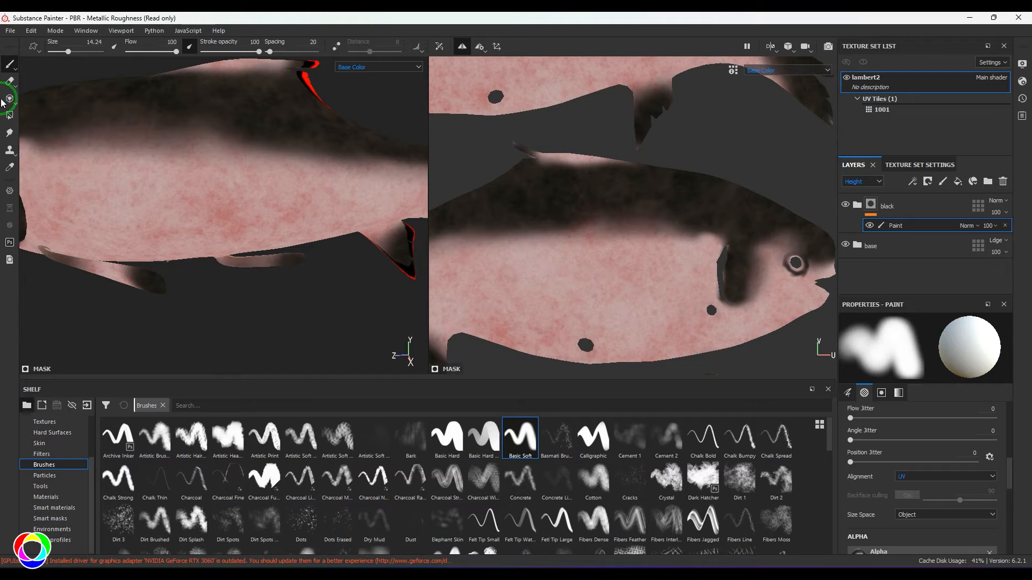
left_click(10, 82)
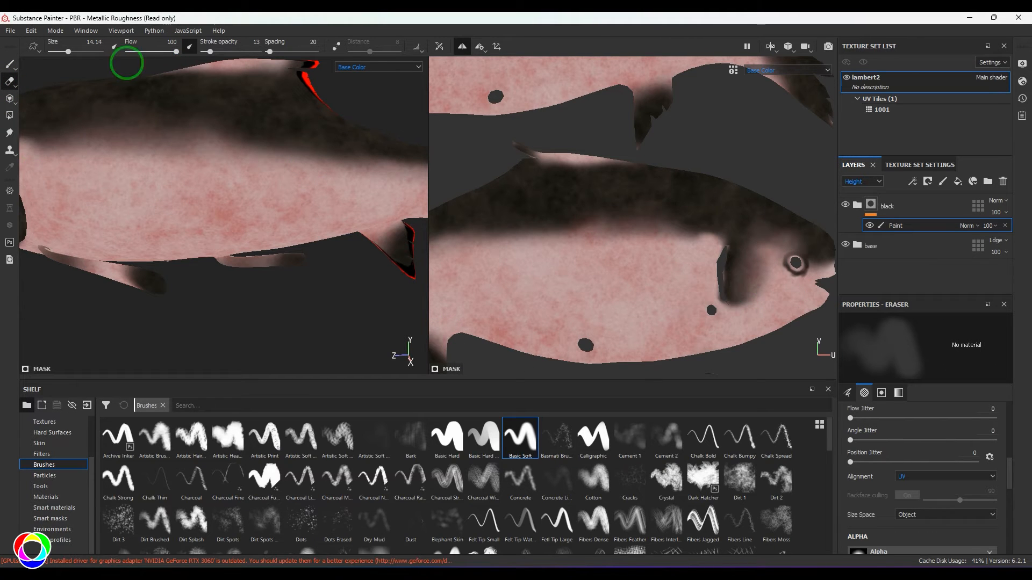
Step: Display the full material in a 3D-only view and check the painted fish from the side and front
left_click(376, 66)
left_click(372, 86)
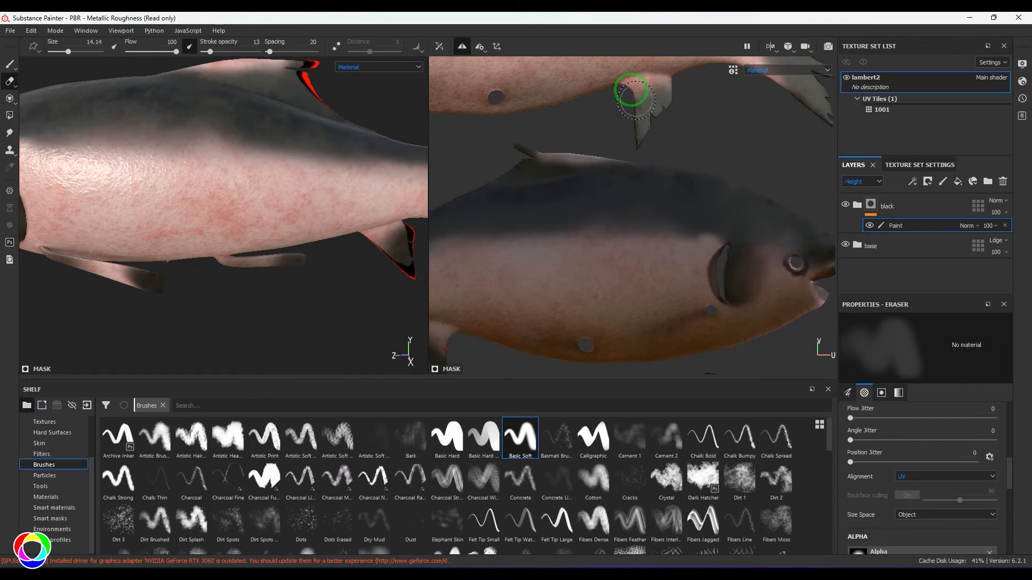
left_click(774, 48)
left_click(786, 75)
right_click_drag(573, 193, 550, 217, "alt")
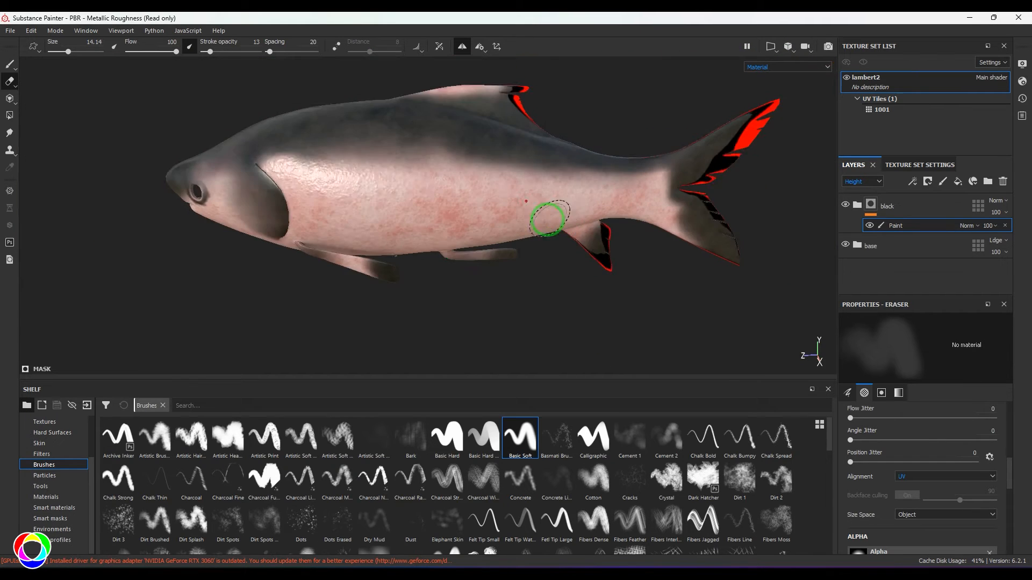
mouse_move(550, 216)
left_mouse_down("alt")
mouse_move(572, 266)
mouse_move(537, 251)
left_mouse_up("alt")
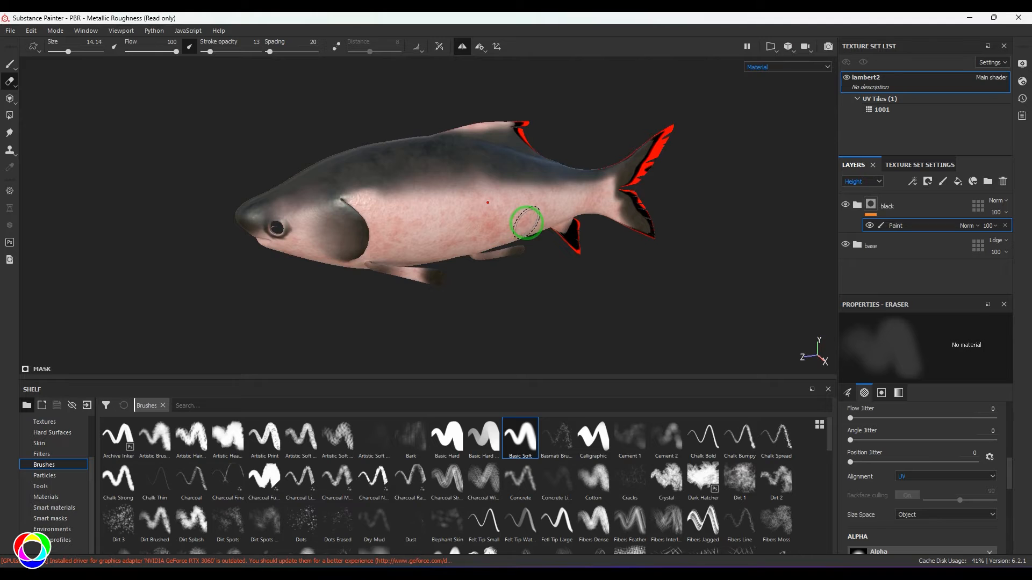
left_click_drag(640, 286, 603, 310, "alt")
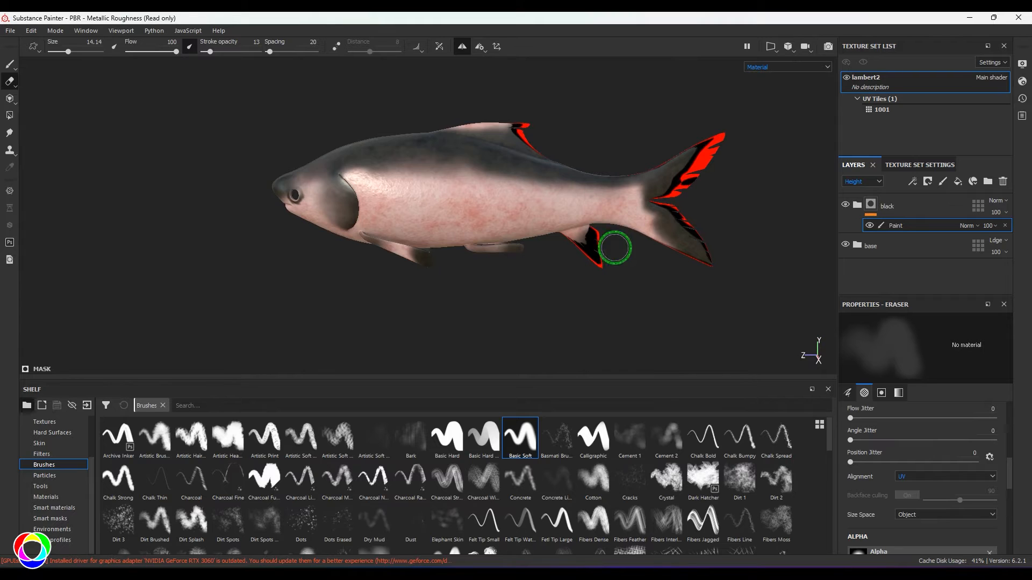
Step: Add a fill layer above the black group and set its height blending mode to Normal
left_click(923, 215)
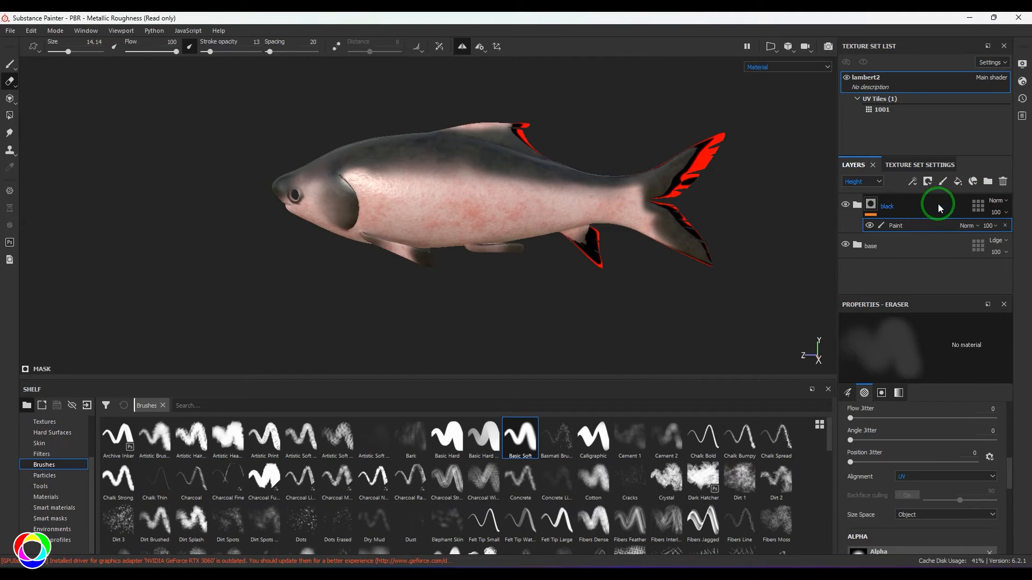
left_click(957, 181)
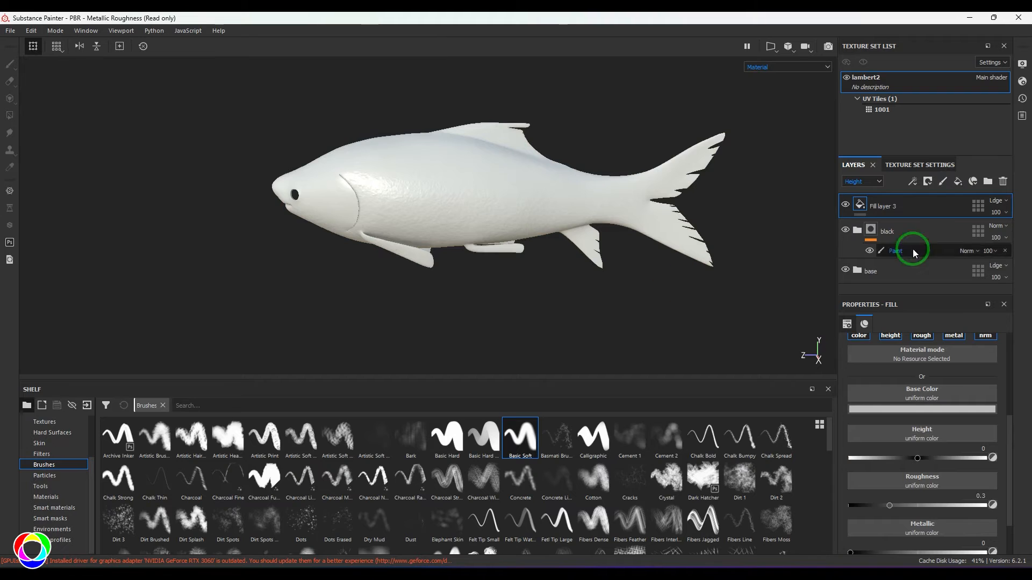
left_click(997, 200)
left_click(983, 215)
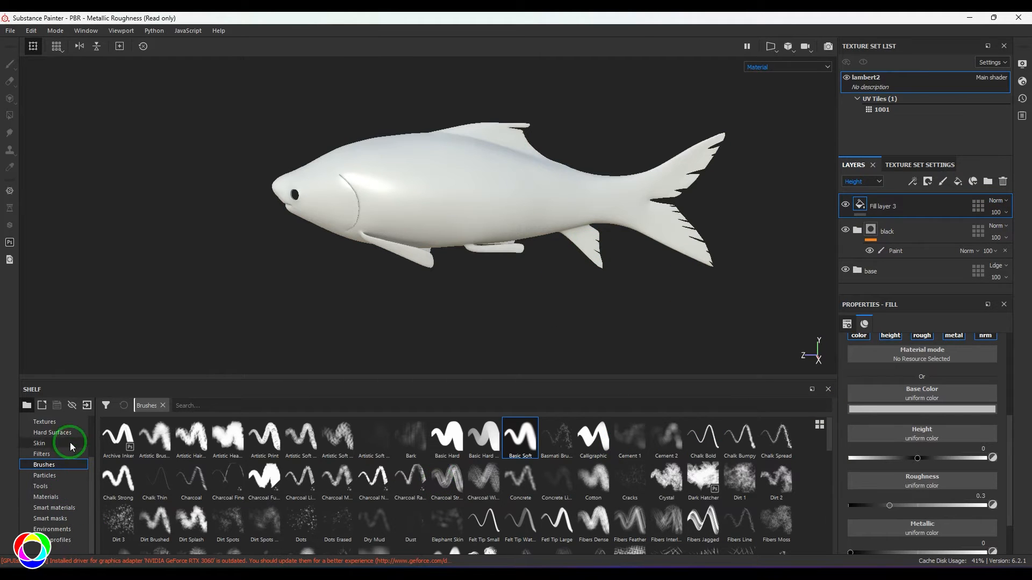
Step: Import scales 01.png as a texture resource
left_click(44, 421)
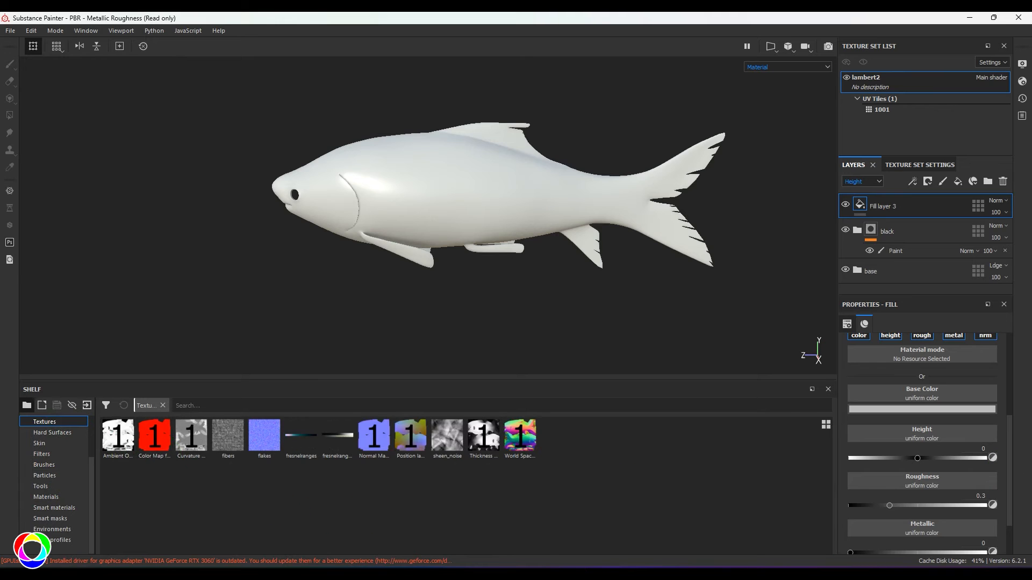
left_click(665, 184)
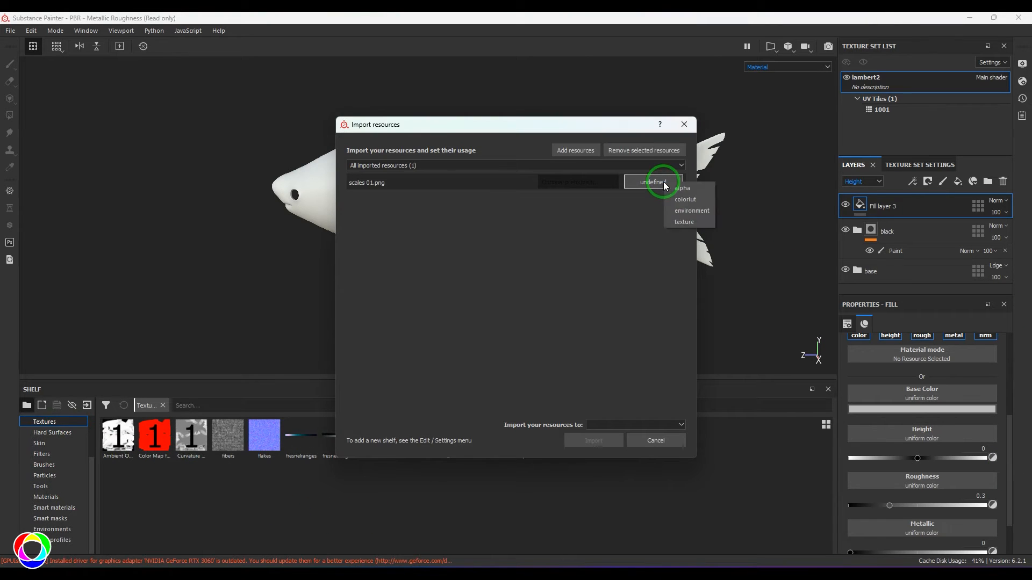
left_click(682, 222)
left_click_drag(594, 127, 714, 86)
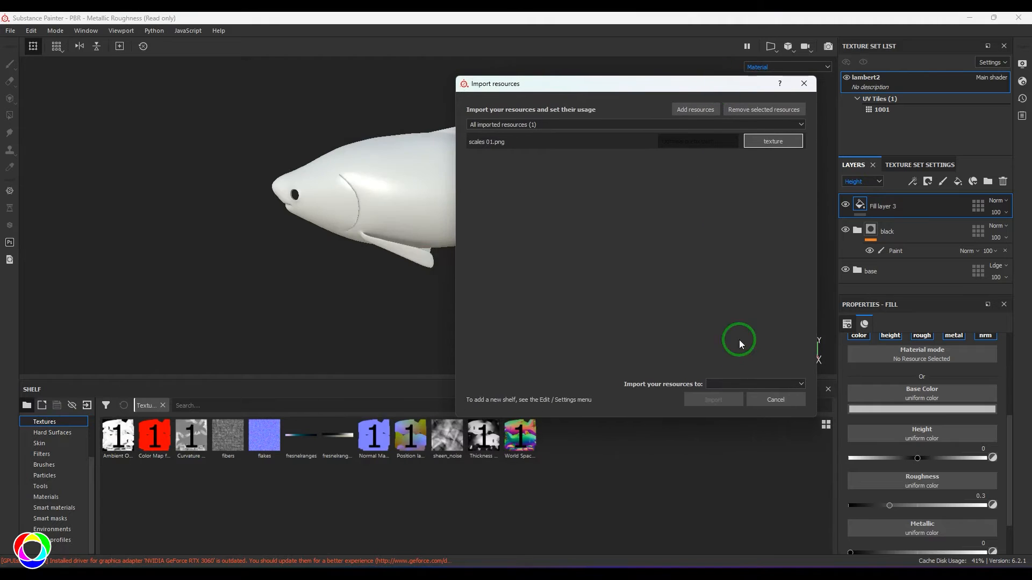
left_click(750, 383)
left_click(745, 394)
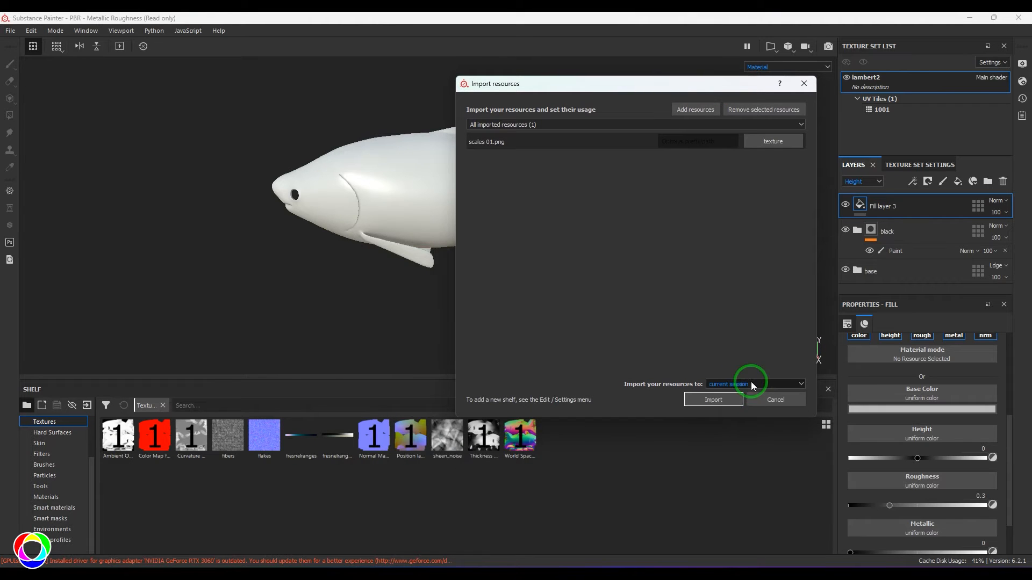
left_click(750, 382)
left_click(753, 402)
left_click(728, 399)
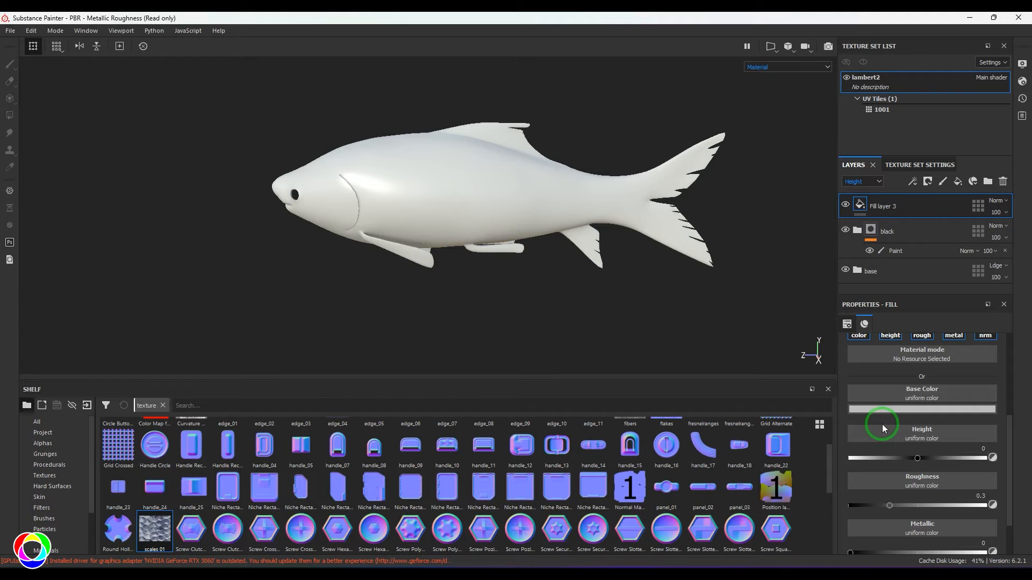
Step: Leave only the height channel active on the new fill layer and set its height to 0.2374
scroll(882, 425, "up", 2)
left_click(858, 432)
left_click(916, 434)
left_click(954, 431)
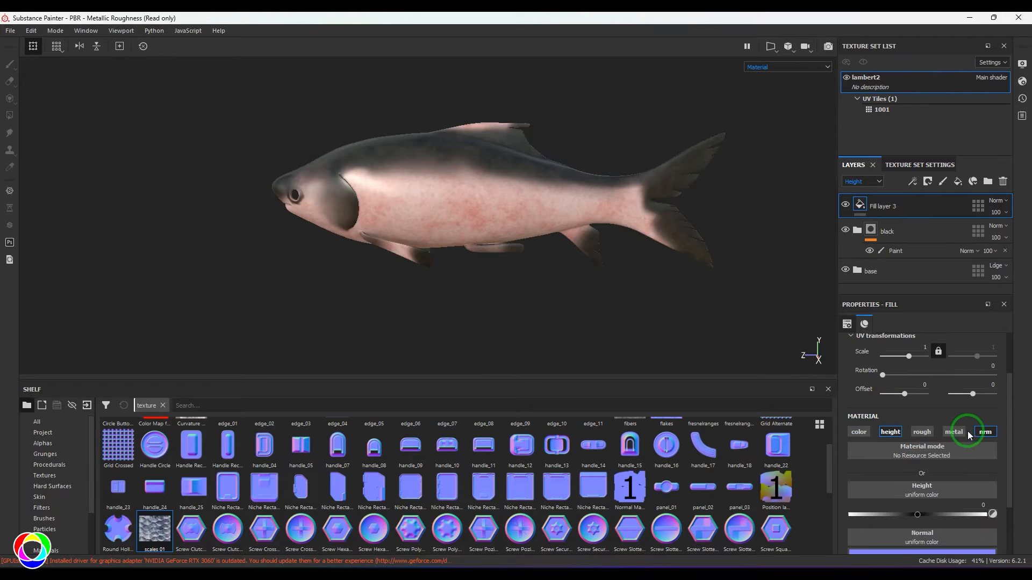
left_click(985, 431)
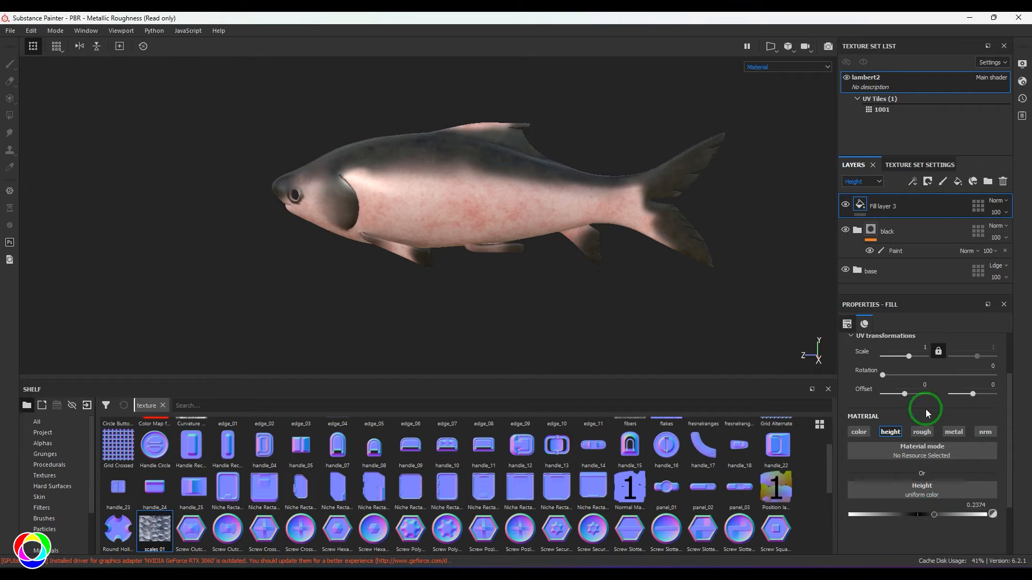
Step: Add a black mask with a fill effect to the height fill layer and use scales 01 as its grayscale image
left_click(928, 181)
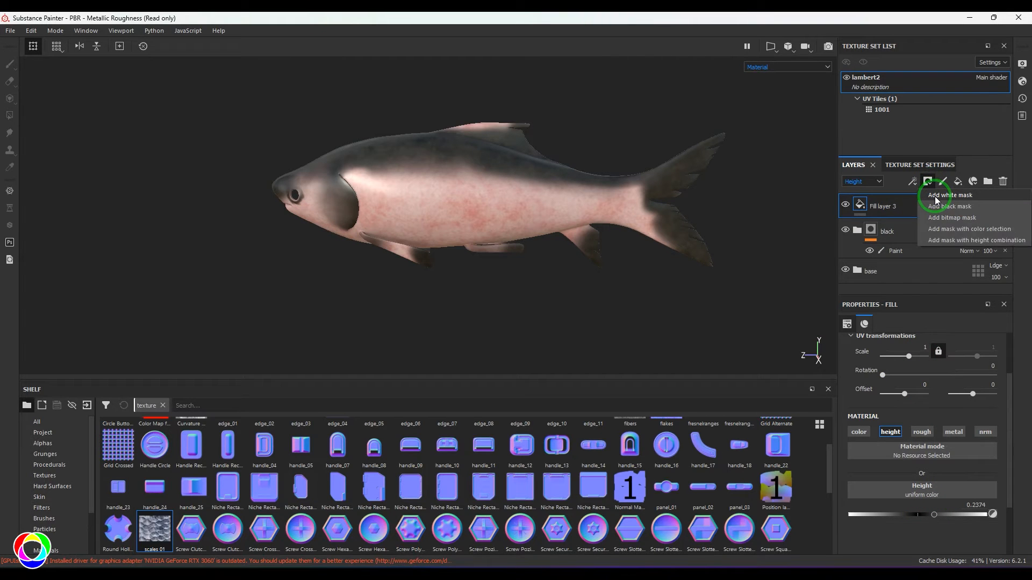
left_click(949, 207)
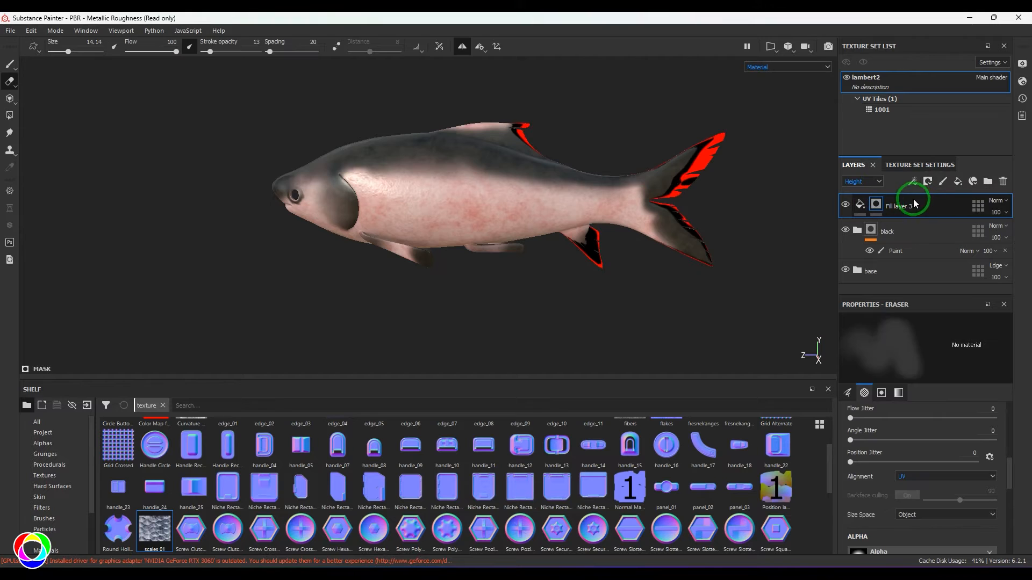
left_click(912, 181)
left_click(951, 218)
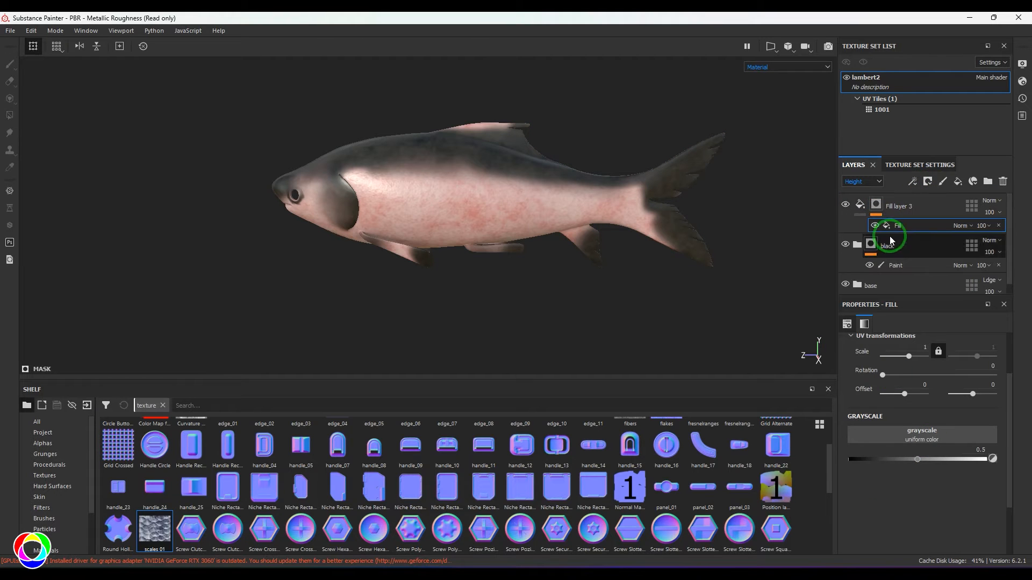
left_click_drag(153, 537, 909, 428)
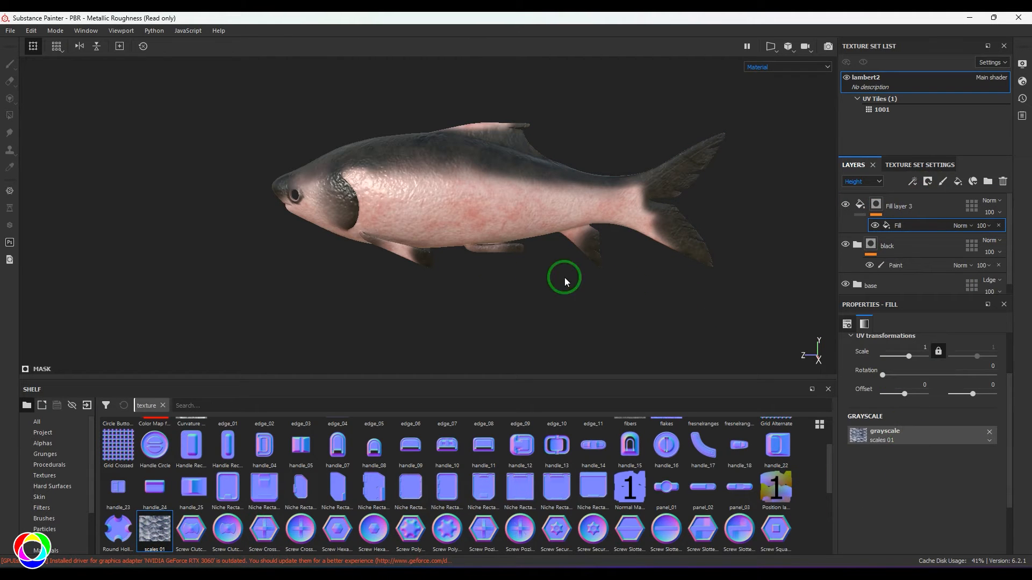
Step: View the fish's side up close and display only the height channel to check the scale pattern
scroll(488, 269, "up", 3)
left_click_drag(430, 258, 542, 285, "alt")
left_click(772, 67)
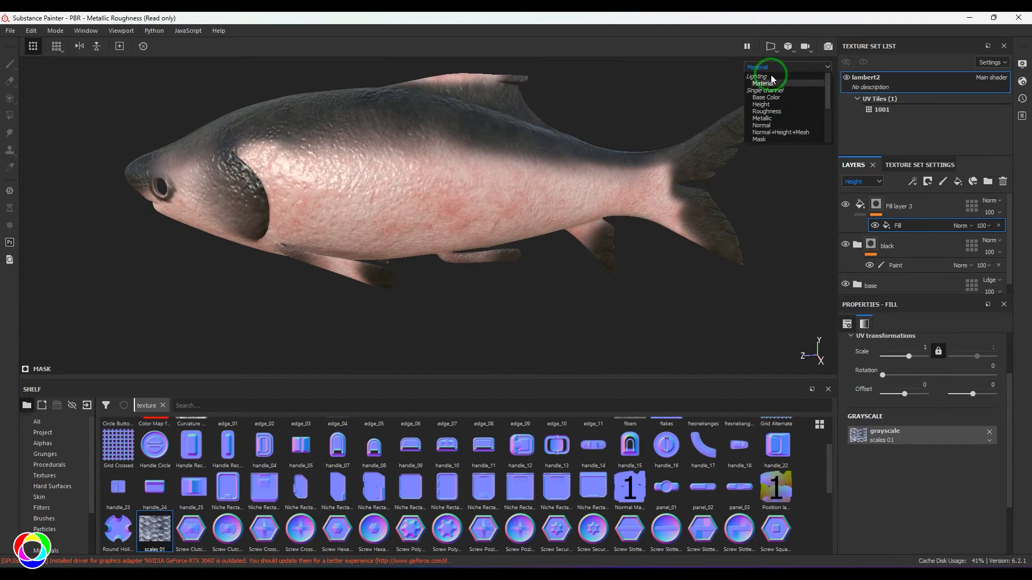
left_click(761, 104)
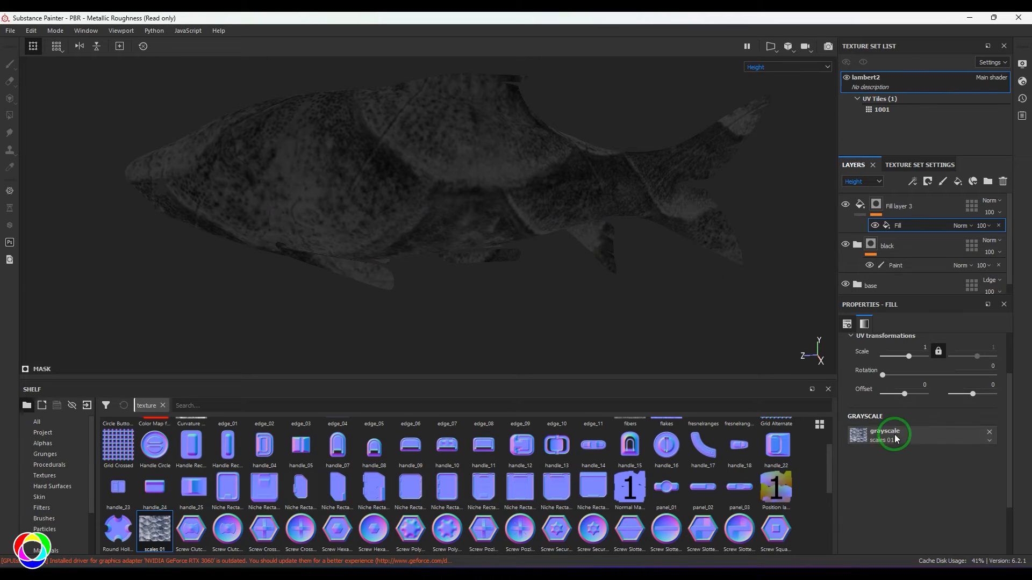
Step: Set the rotation of the scales mask fill to 90 degrees
left_click(972, 367)
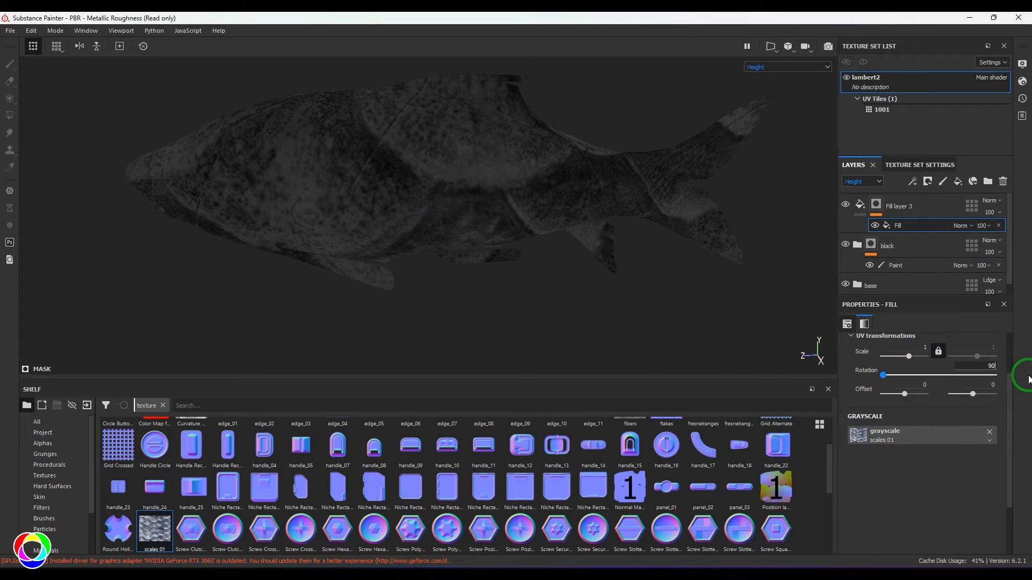
type("90")
key("Return")
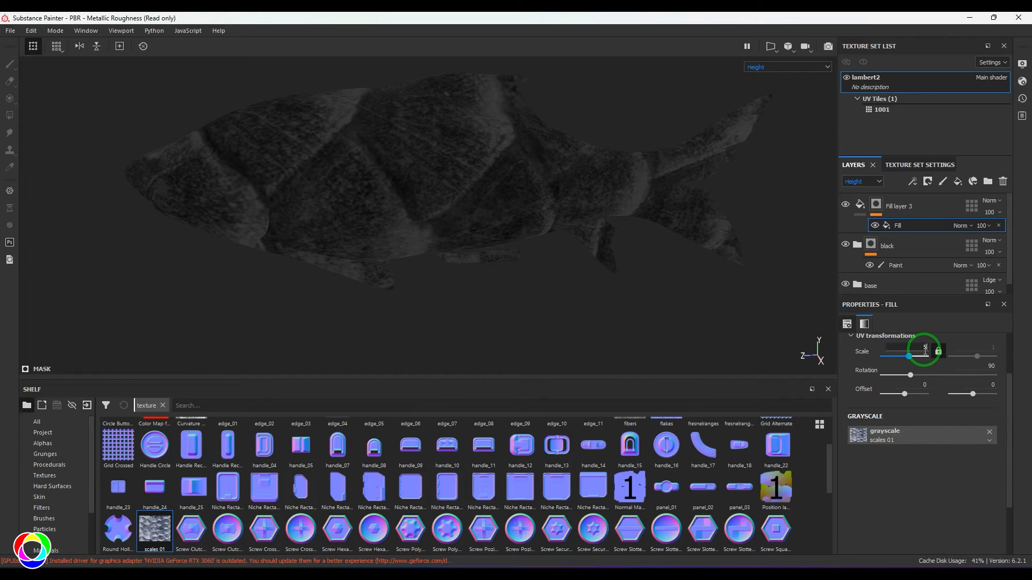
Step: Try 5 and 10 as the UV scale of the scales mask fill, and settle on 15
type("5")
key("Return")
type("10")
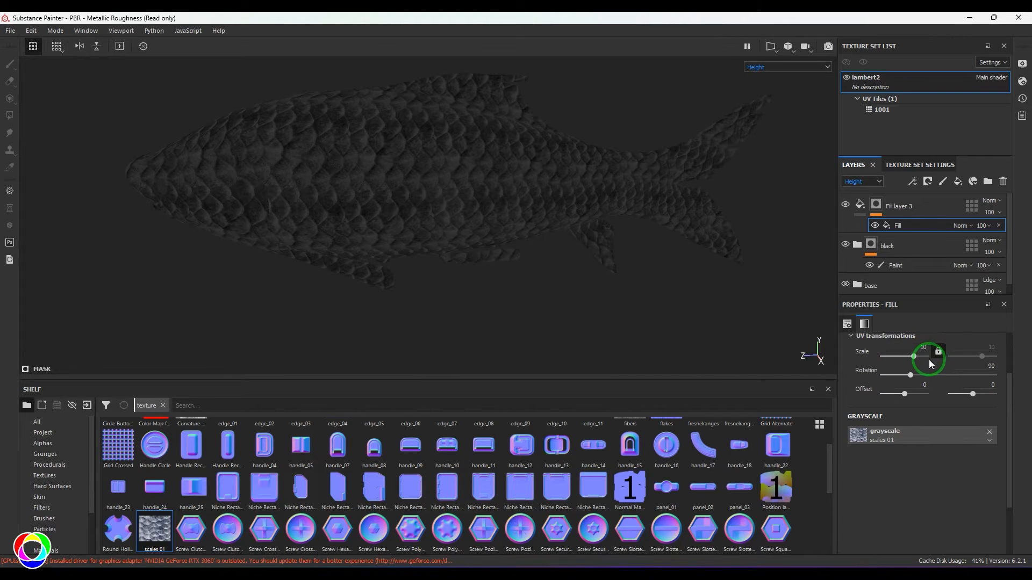
key("Return")
type("15")
key("Return")
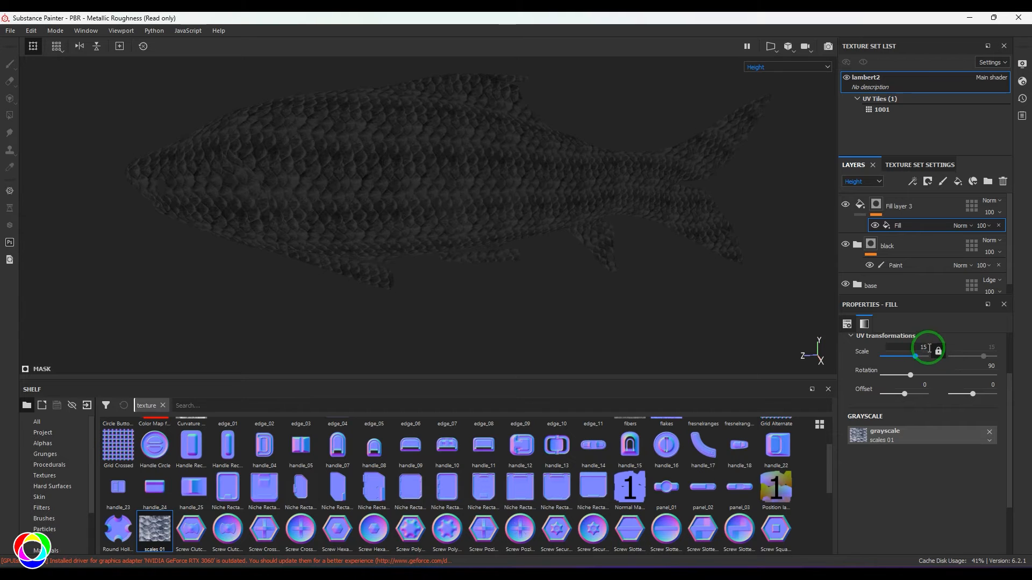
Step: Return the viewport to the full material display and examine the scales along the fish's side
left_click(788, 67)
left_click(785, 79)
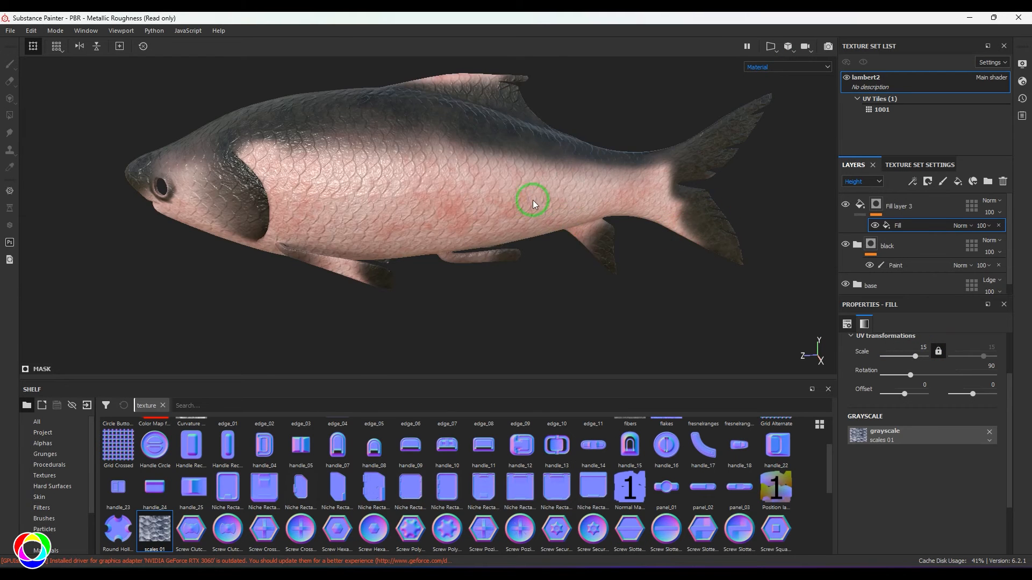
left_click_drag(533, 202, 452, 211, "alt")
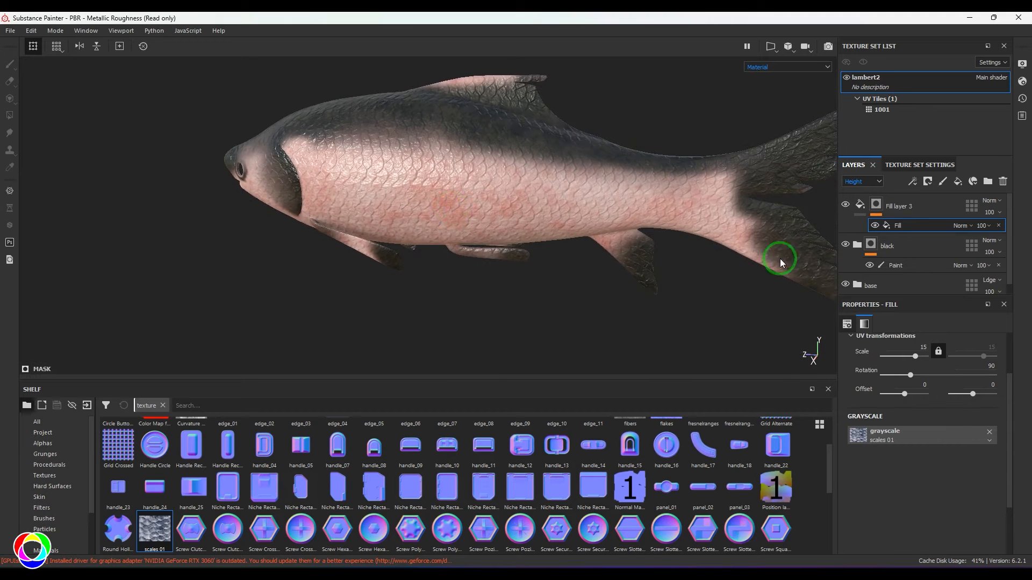
Step: Enable the color channel on Fill layer 3 and try a muted red base color on the scales
left_click(858, 209)
left_click(858, 207)
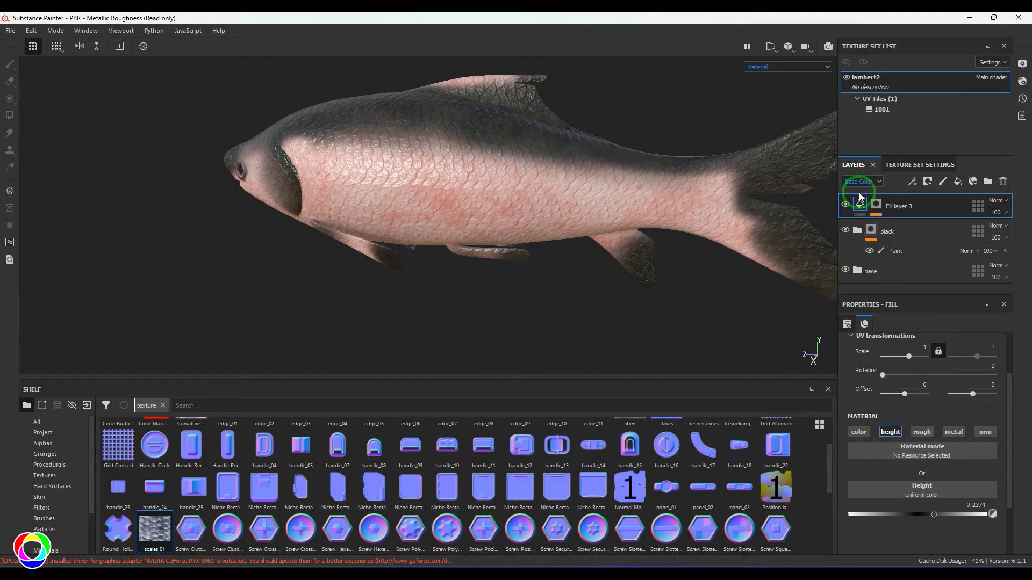
left_click(858, 433)
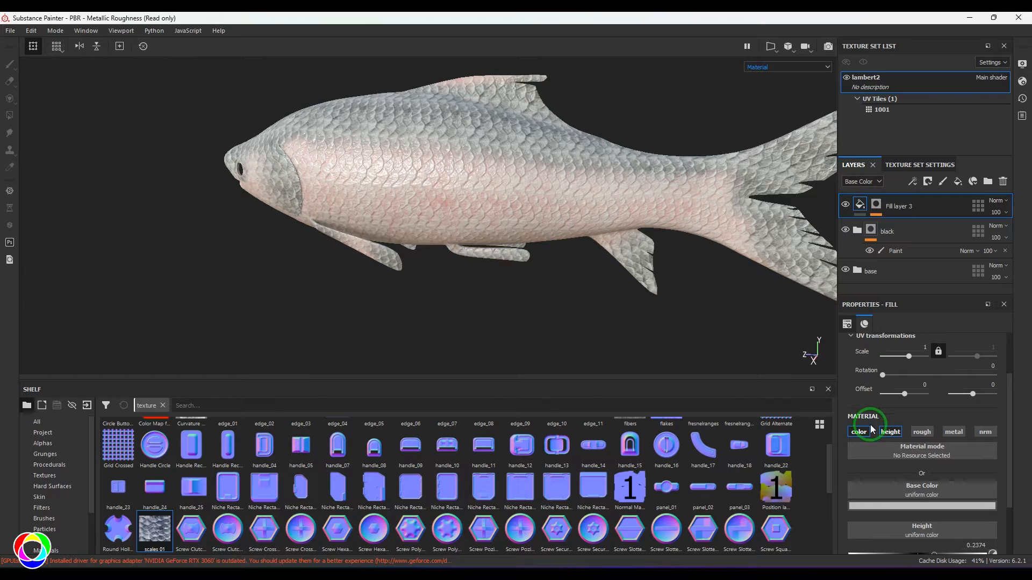
left_click(904, 508)
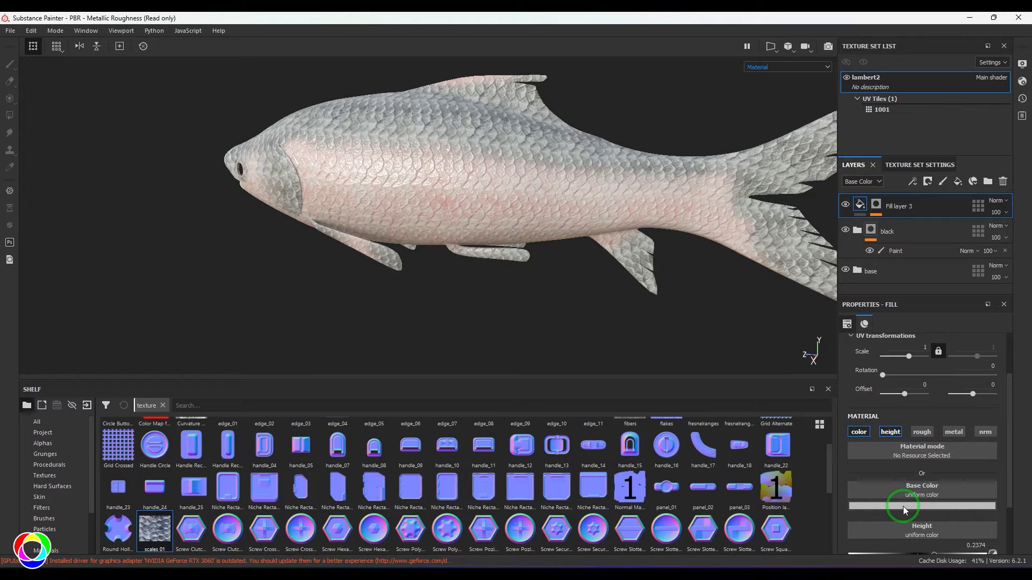
left_click(920, 426)
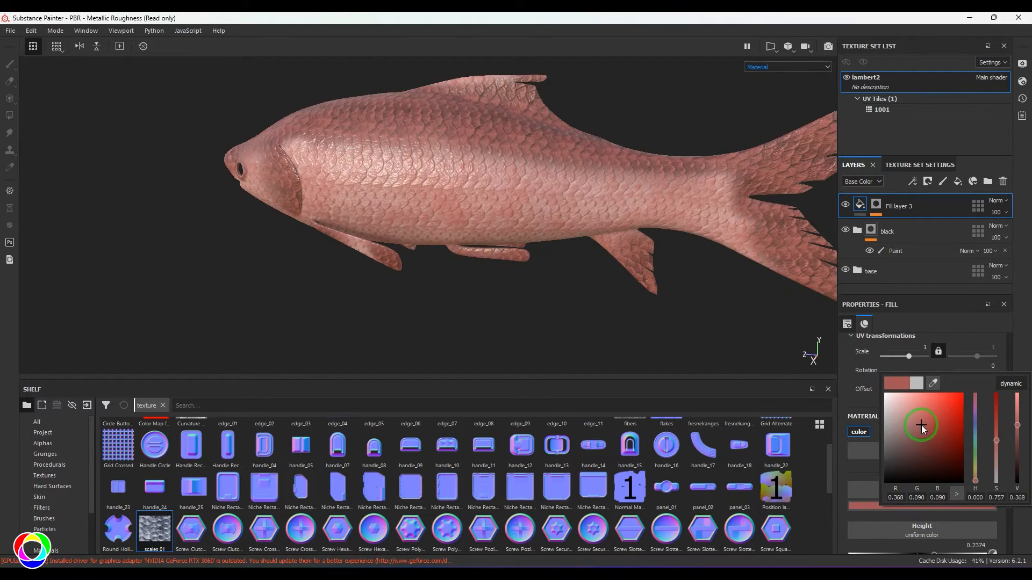
left_click_drag(921, 425, 923, 427)
Step: Check the scales mask fill, and try a darker red base color on Fill layer 3 with RGB 0.142, 0.014, 0.014
left_click(878, 209)
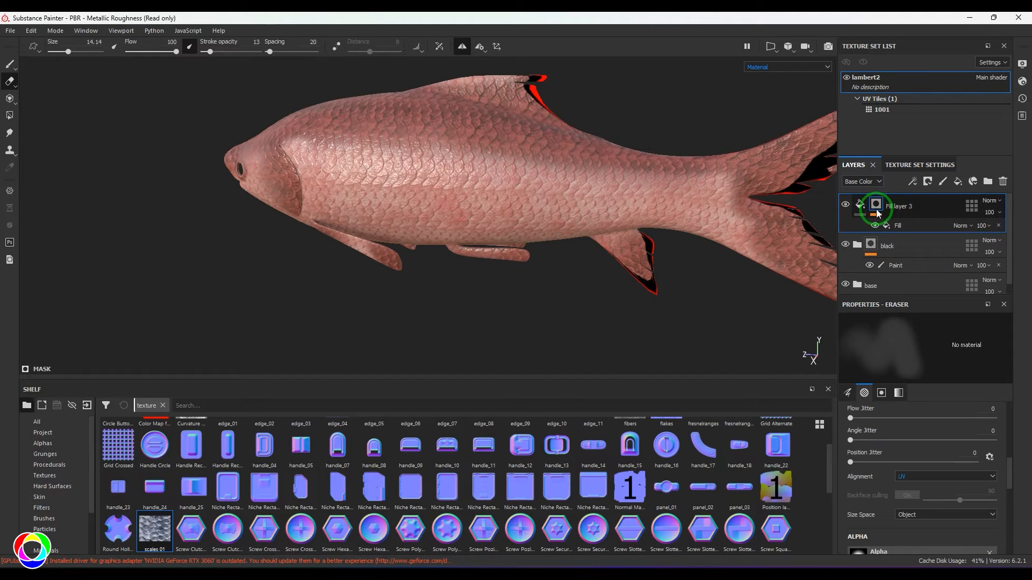
left_click(905, 229)
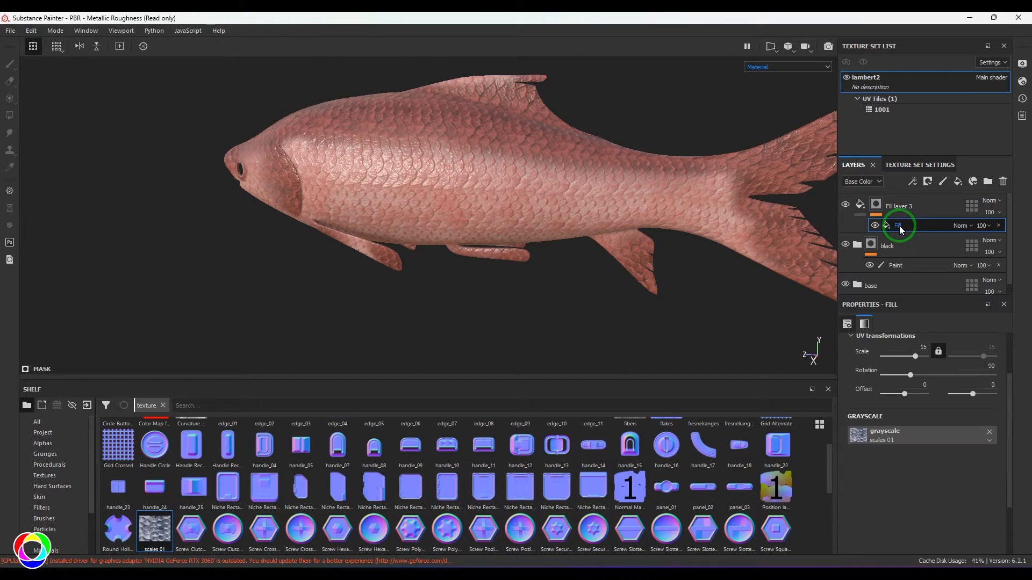
mouse_move(462, 224)
left_mouse_down("alt")
mouse_move(525, 239)
mouse_move(362, 231)
mouse_move(466, 227)
left_mouse_up("alt")
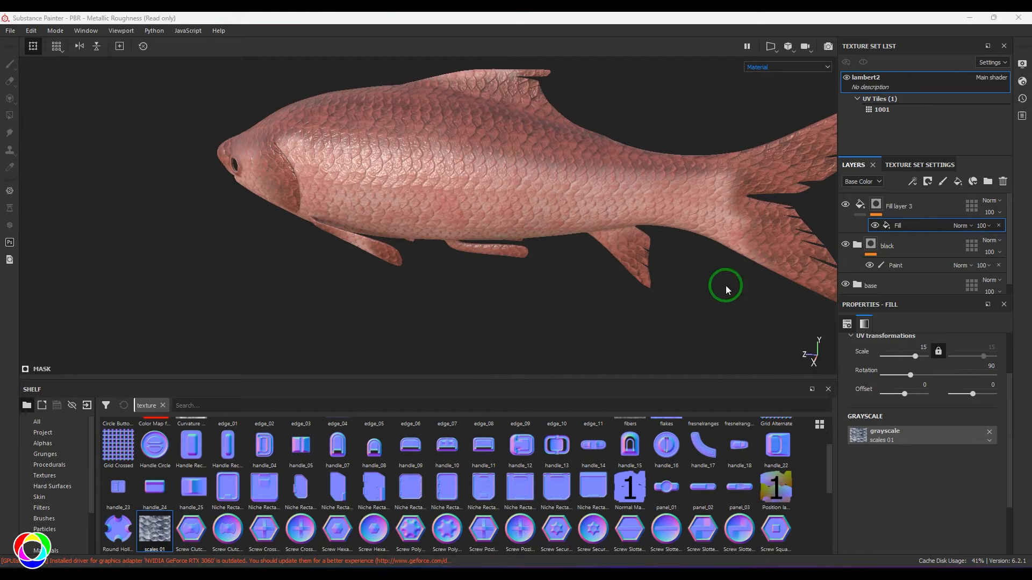
left_click(858, 205)
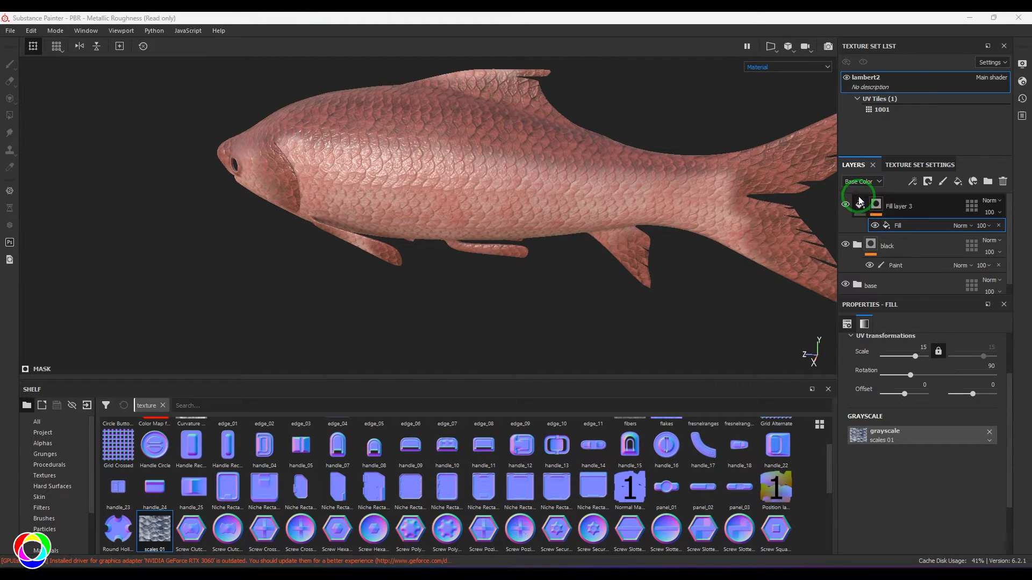
left_click(887, 505)
mouse_move(935, 430)
left_mouse_down()
mouse_move(950, 443)
mouse_move(936, 444)
left_mouse_up()
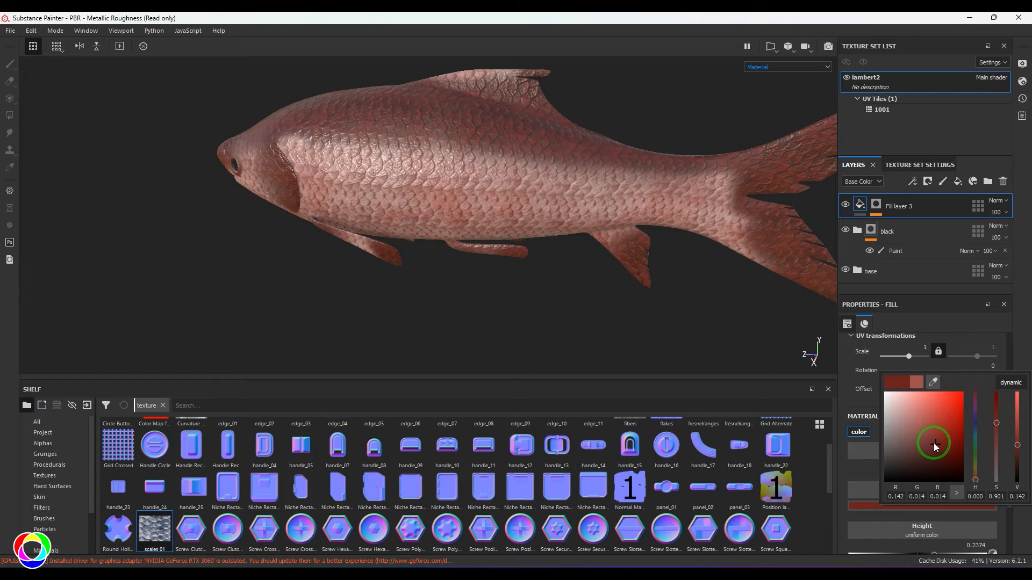
Step: Disable the color channel on Fill layer 3 so only its height channel is active
left_click(858, 207)
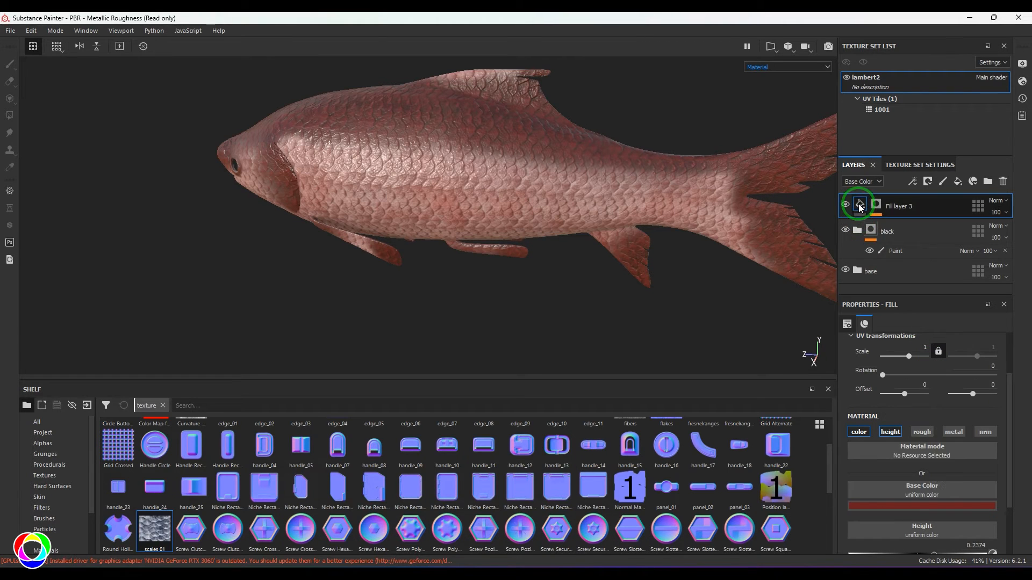
left_click(860, 432)
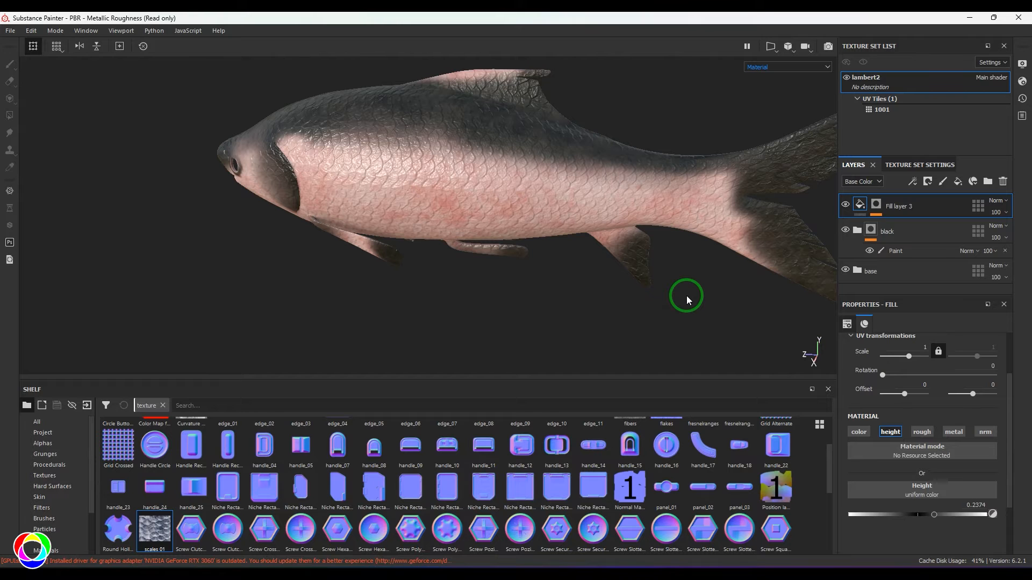
left_click(890, 432)
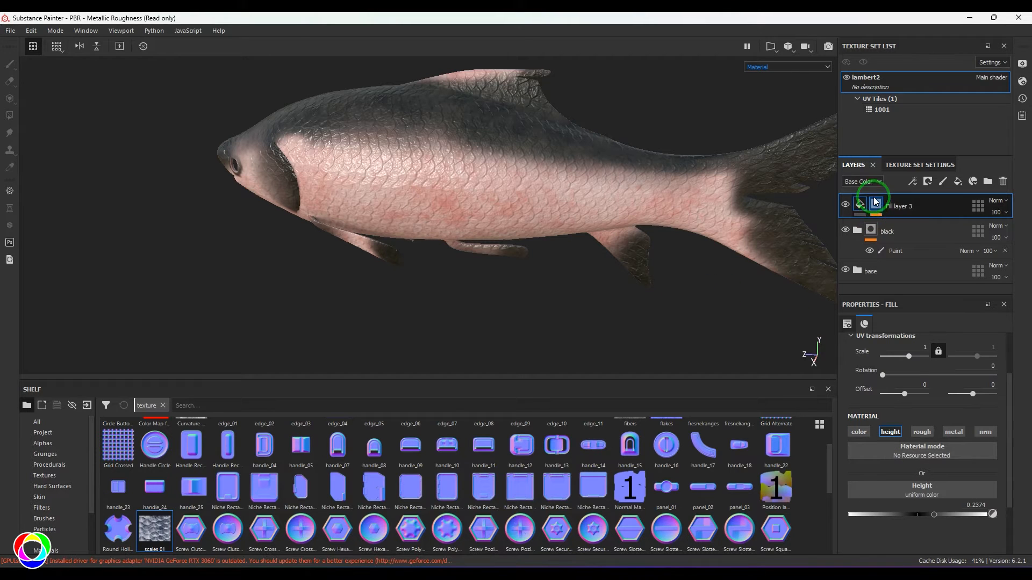
Step: Add a Levels effect above the scales mask fill and set its black input to 0.289 with the midpoint at 0.729
left_click(875, 213)
left_click(901, 224)
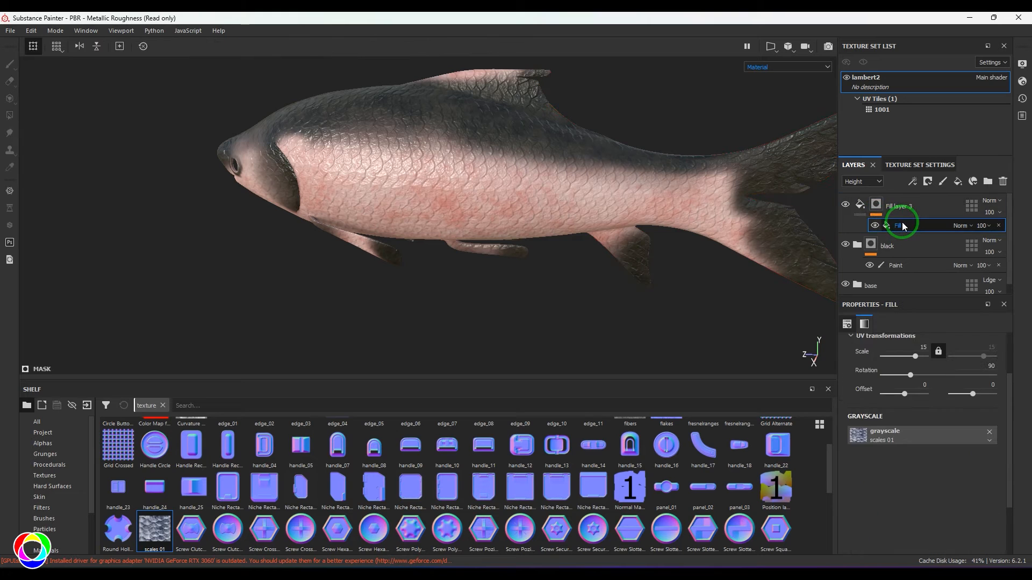
left_click(912, 183)
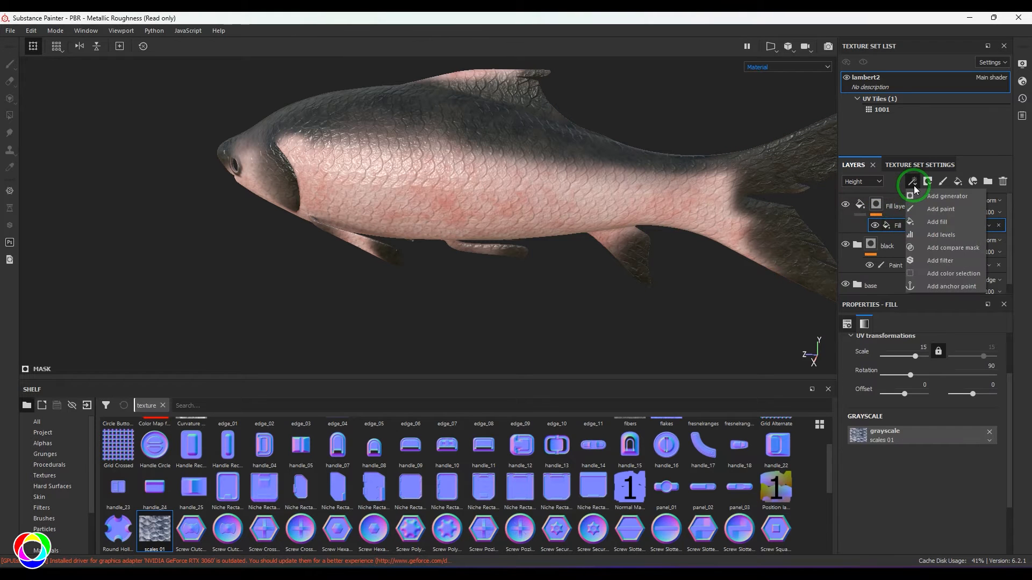
left_click(939, 235)
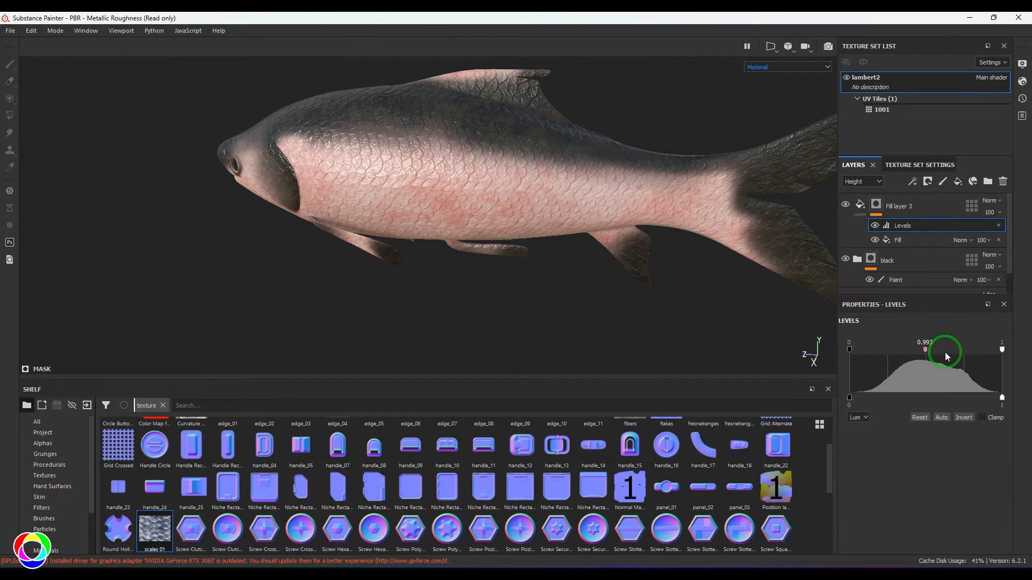
left_click_drag(945, 353, 893, 353)
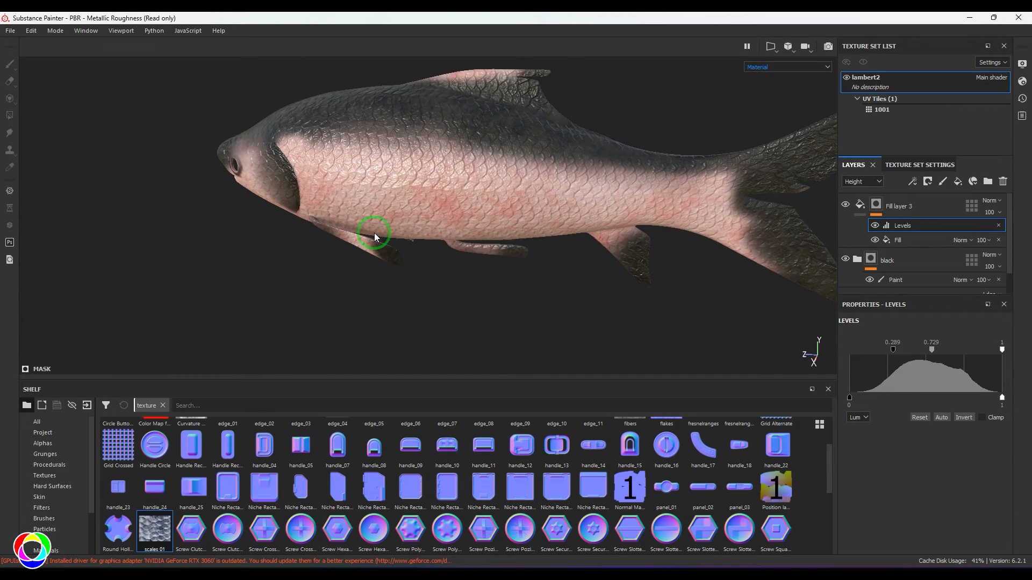
Step: Bring the whole fish into view and select the mask of Fill layer 3 with the Eraser tool active
left_click_drag(404, 230, 490, 222, "alt")
left_click(876, 206)
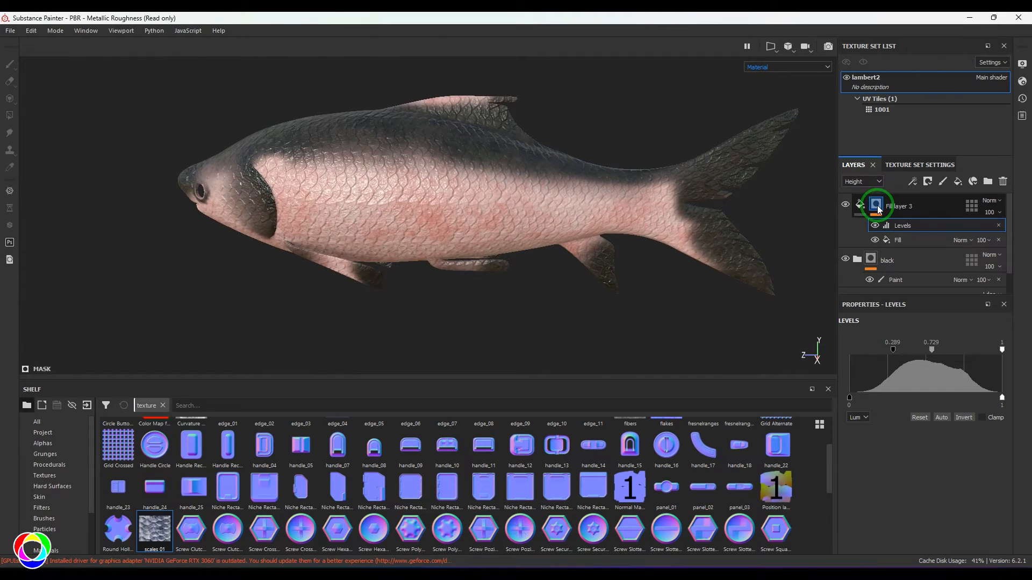
key("e")
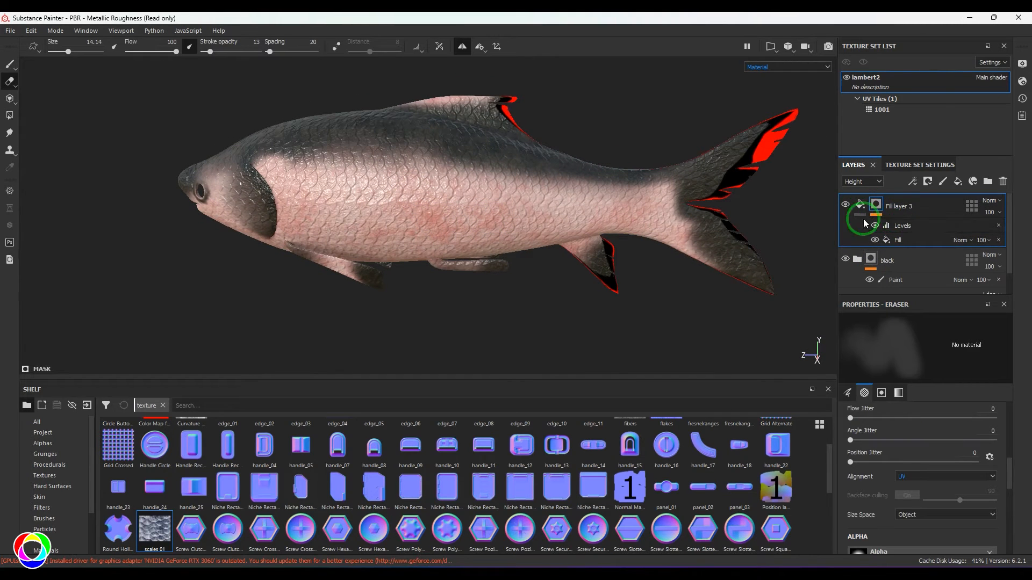
Step: Show the Height channel on the fish and add a paint effect above the Levels in Fill layer 3's mask
left_click(903, 225)
left_click(773, 66)
left_click(770, 104)
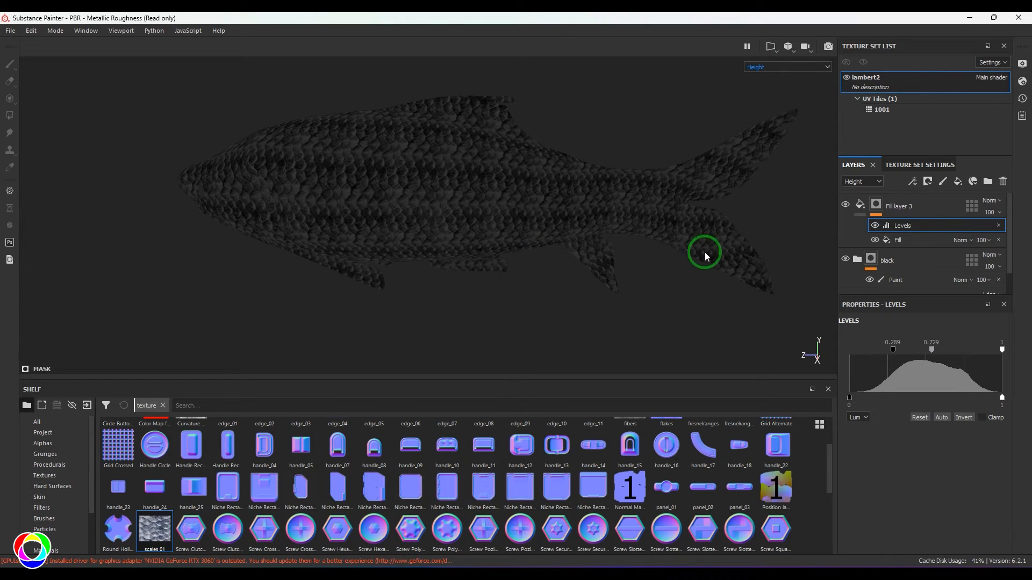
left_click(912, 182)
left_click(941, 210)
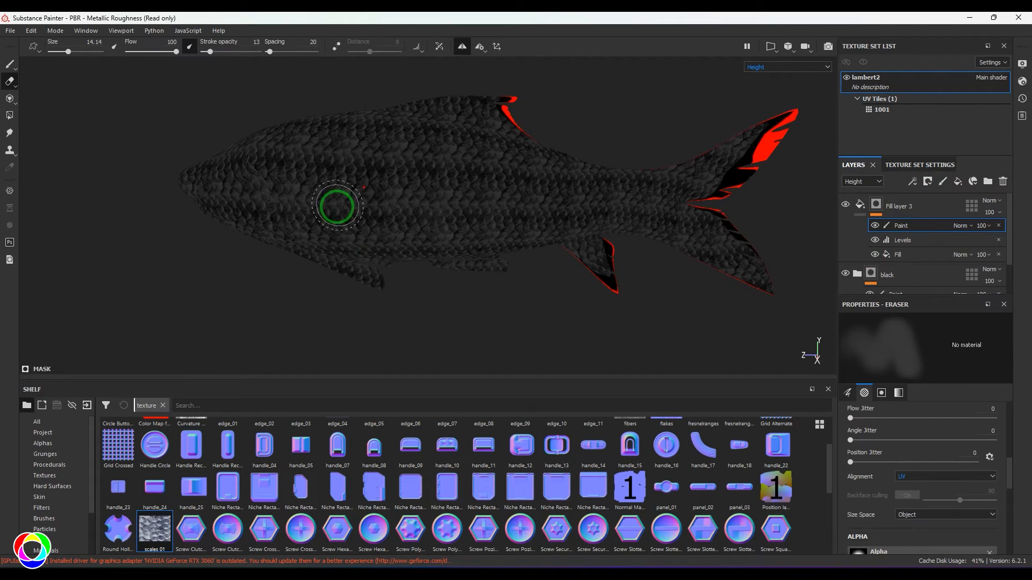
Step: Set the Paint brush to grayscale 0 and mask the scales off the dorsal, tail and rear belly fins
left_click(9, 64)
scroll(936, 469, "down", 5)
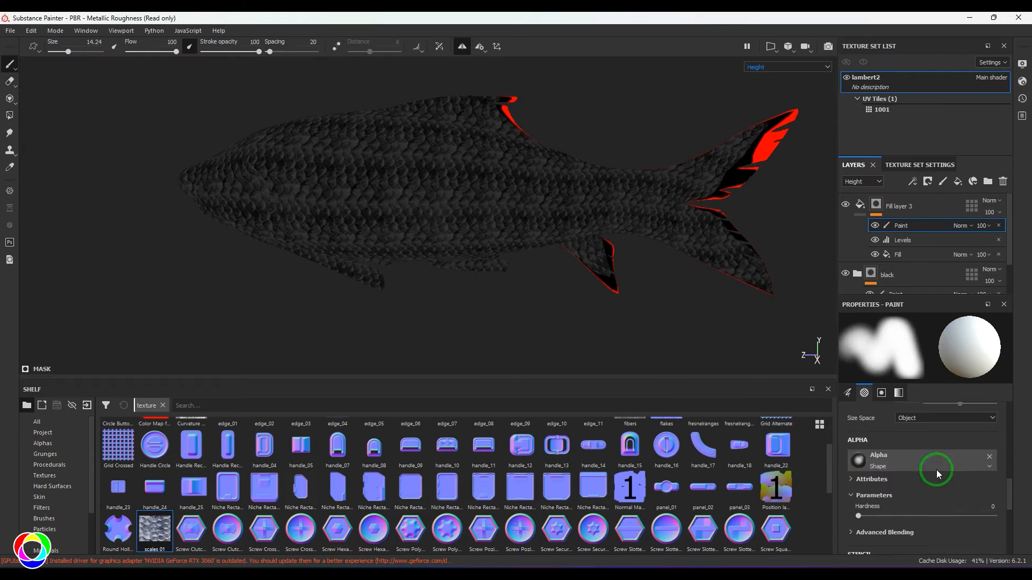
left_click_drag(937, 457, 850, 454)
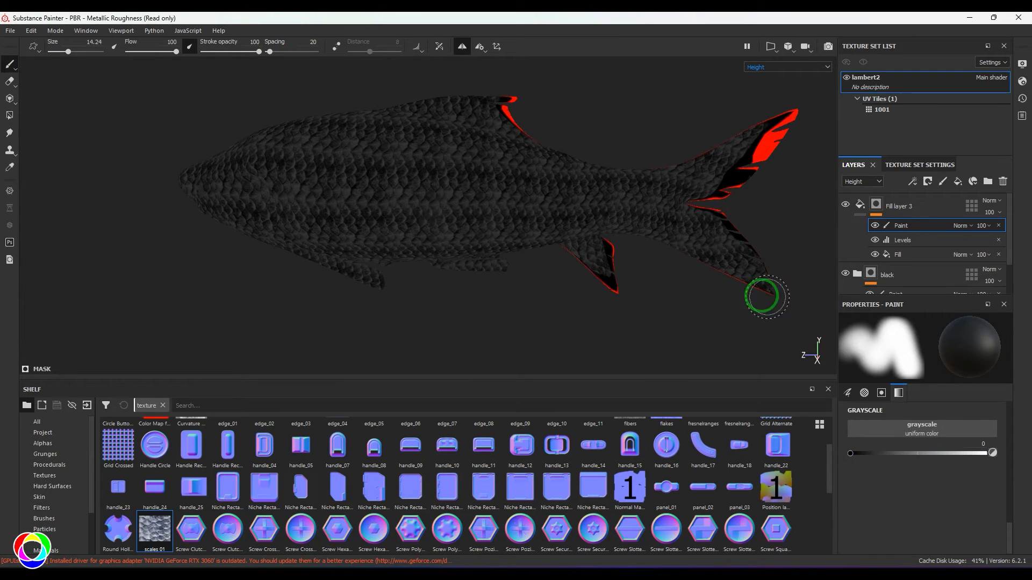
mouse_move(469, 102)
left_mouse_down()
mouse_move(410, 102)
mouse_move(539, 118)
mouse_move(419, 103)
mouse_move(529, 126)
mouse_move(503, 126)
mouse_move(396, 105)
mouse_move(535, 102)
left_mouse_up()
mouse_move(786, 126)
left_mouse_down()
mouse_move(735, 138)
mouse_move(728, 185)
mouse_move(688, 184)
mouse_move(682, 225)
mouse_move(730, 247)
mouse_move(690, 263)
mouse_move(779, 290)
mouse_move(733, 244)
mouse_move(654, 275)
mouse_move(586, 258)
mouse_move(606, 251)
mouse_move(612, 268)
mouse_move(440, 272)
left_mouse_up()
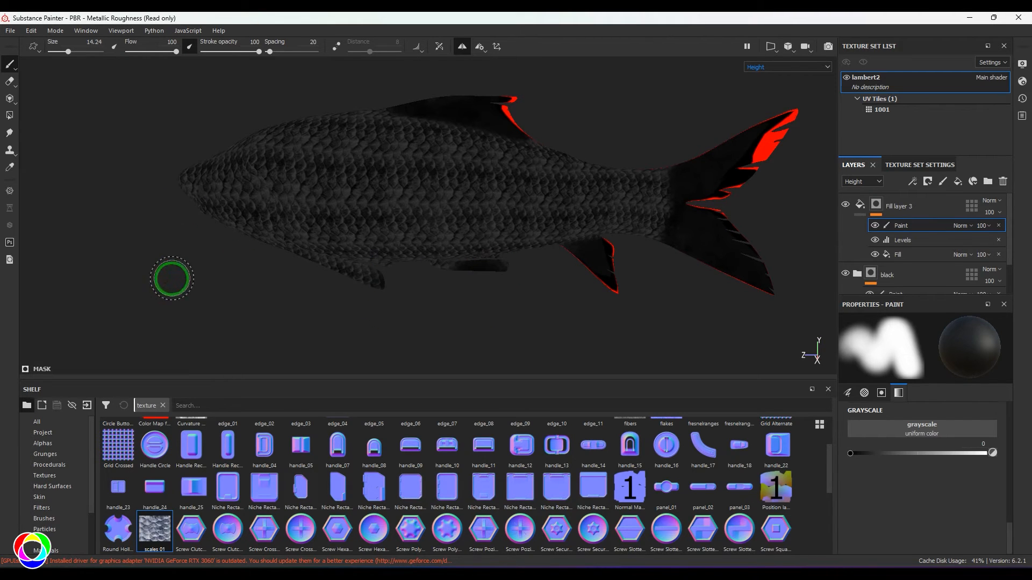
Step: Show the Material view and paint the scales out of the fish's head and gill cover
scroll(230, 279, "up", 4)
left_click_drag(281, 263, 541, 281, "alt")
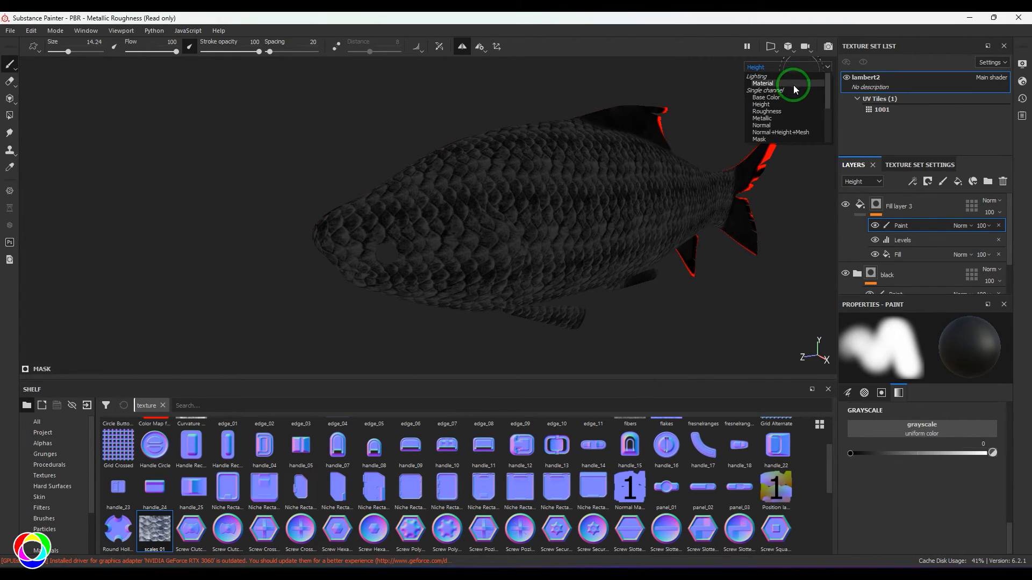
left_click(792, 86)
mouse_move(375, 203)
left_mouse_down()
mouse_move(461, 230)
mouse_move(465, 222)
left_mouse_up()
left_click_drag(280, 282, 225, 268, "alt")
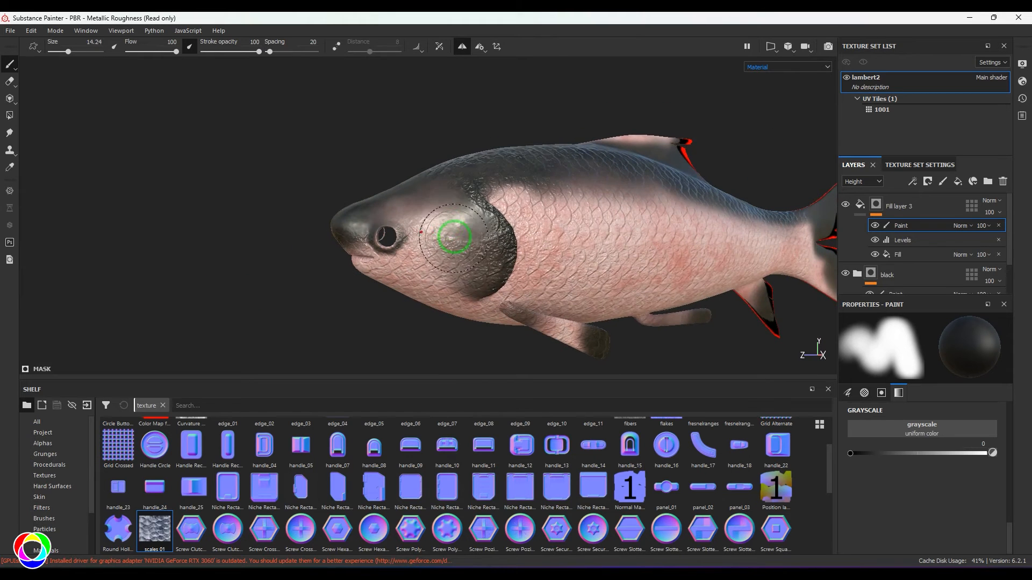
mouse_move(454, 235)
left_mouse_down()
mouse_move(460, 208)
mouse_move(483, 217)
mouse_move(493, 237)
mouse_move(467, 279)
mouse_move(366, 216)
left_mouse_up()
mouse_move(432, 218)
left_mouse_down()
mouse_move(402, 237)
mouse_move(492, 261)
left_mouse_up()
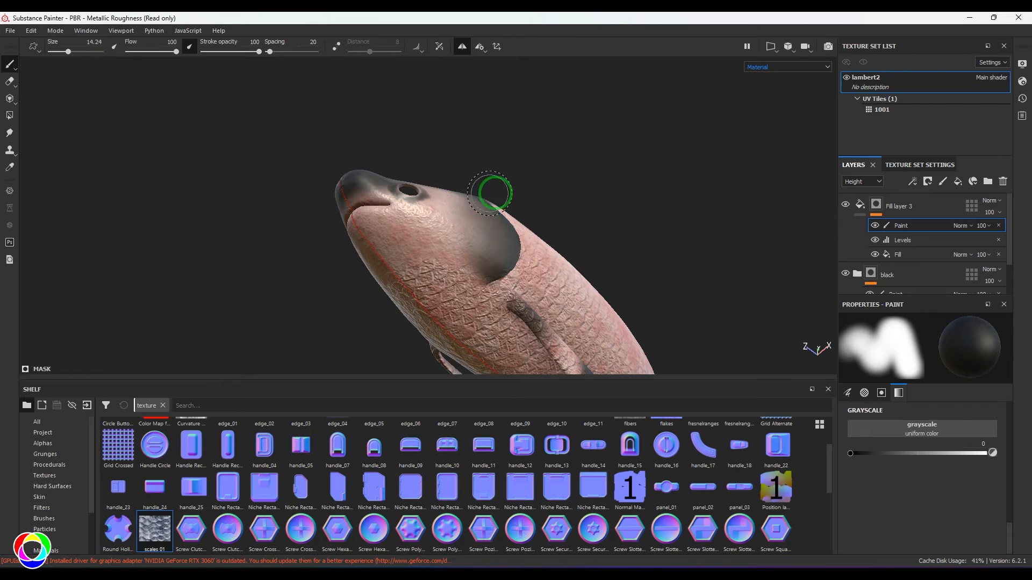
Step: Reduce the brush size to 4.72 and clean up the scale edge across the top of the head
mouse_move(491, 188)
left_mouse_down("alt")
mouse_move(430, 281)
mouse_move(454, 235)
mouse_move(439, 236)
mouse_move(507, 265)
left_mouse_up("alt")
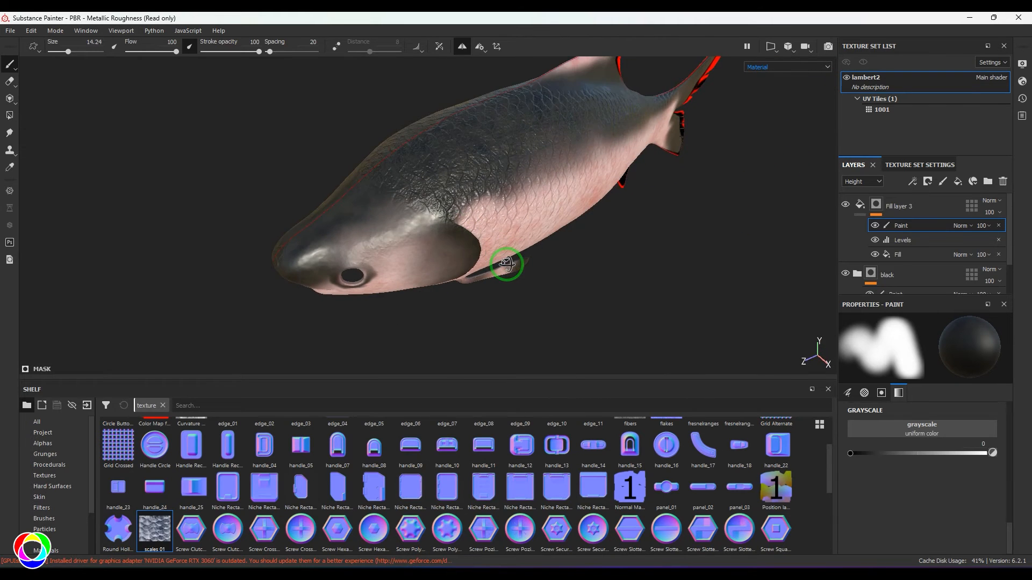
left_click_drag(622, 301, 756, 285, "alt")
scroll(586, 257, "up", 3)
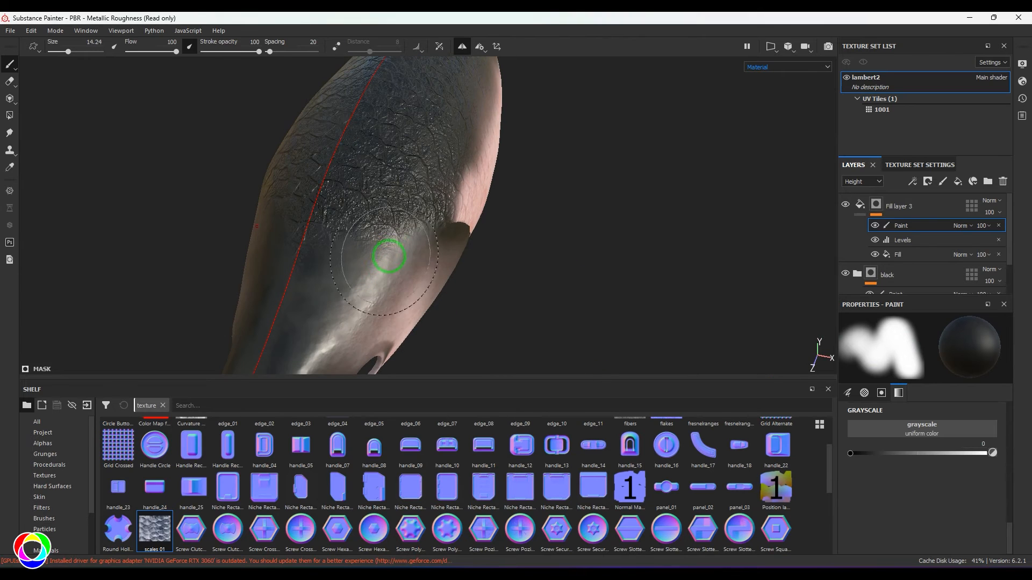
key("bracketleft")
key("bracketleft")
key("bracketleft")
key("bracketleft")
key("bracketleft")
key("bracketleft")
key("bracketleft")
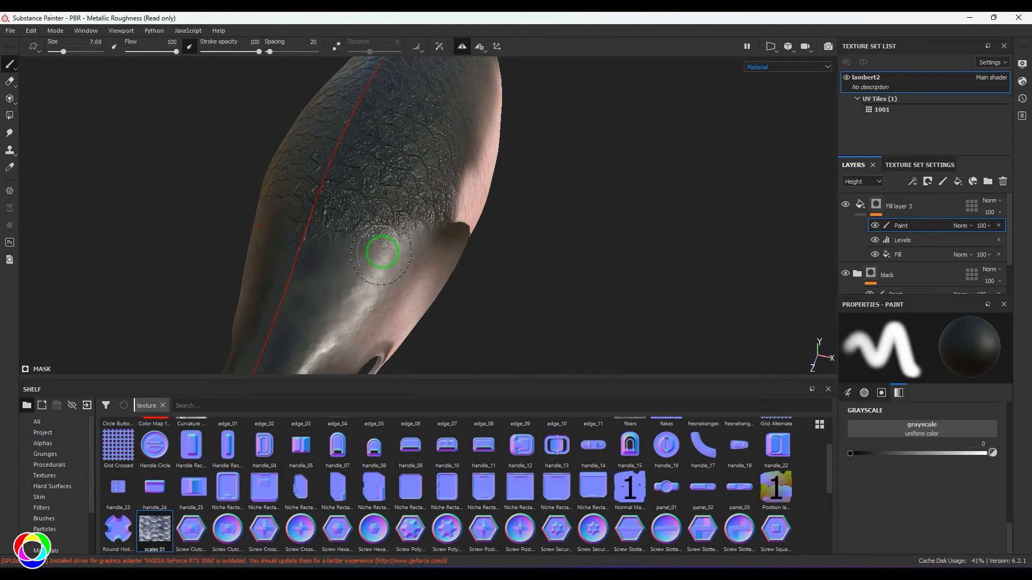
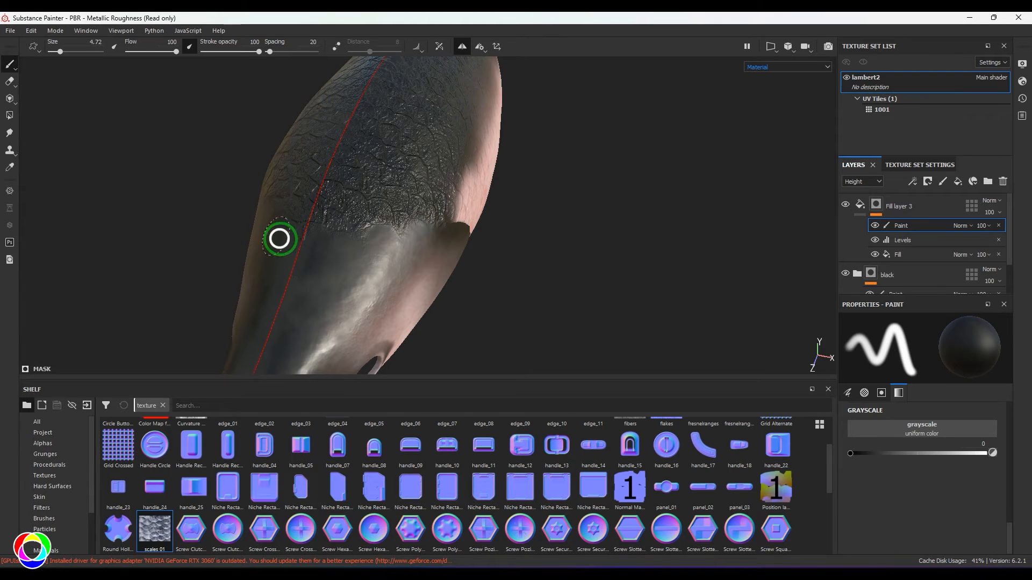
left_click_drag(618, 254, 514, 229, "alt")
middle_click_drag(514, 229, 454, 178, "alt")
right_click_drag(454, 179, 323, 186, "alt")
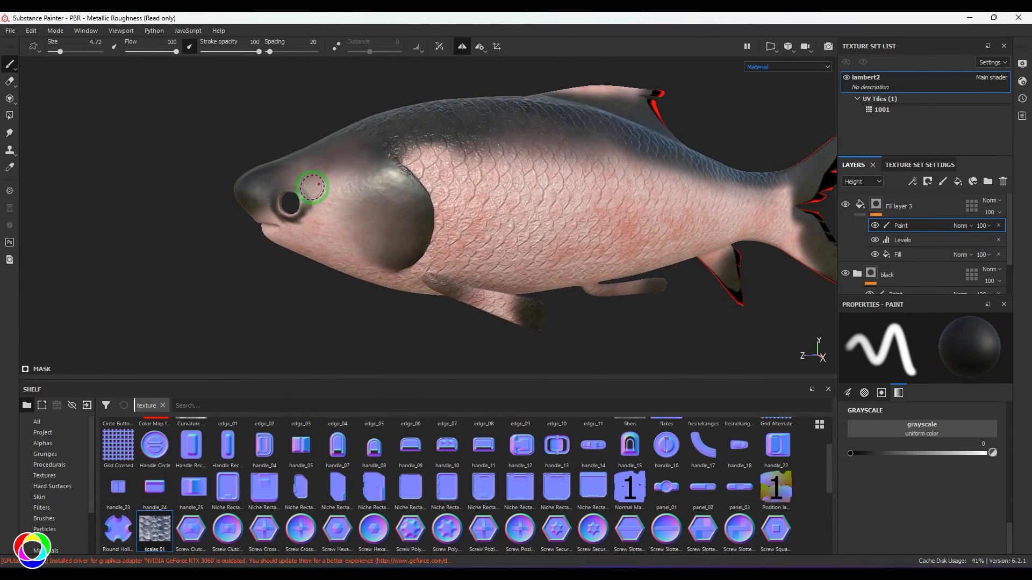
Step: Show the 3D and 2D views side by side and display the Height channel around the small fin UV islands
left_click_drag(312, 187, 597, 210, "alt")
left_click(776, 51)
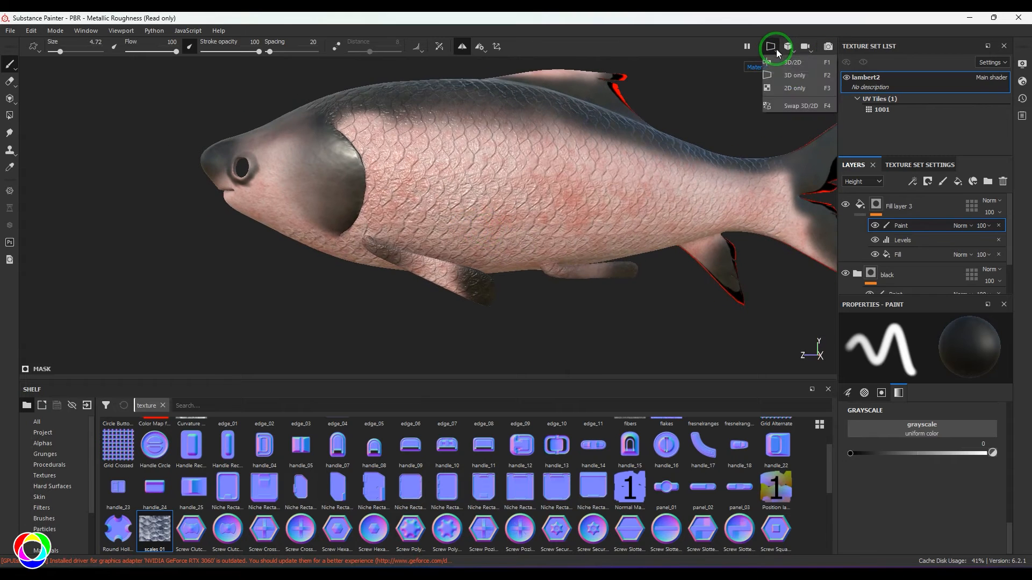
left_click(793, 66)
scroll(666, 226, "down", 1)
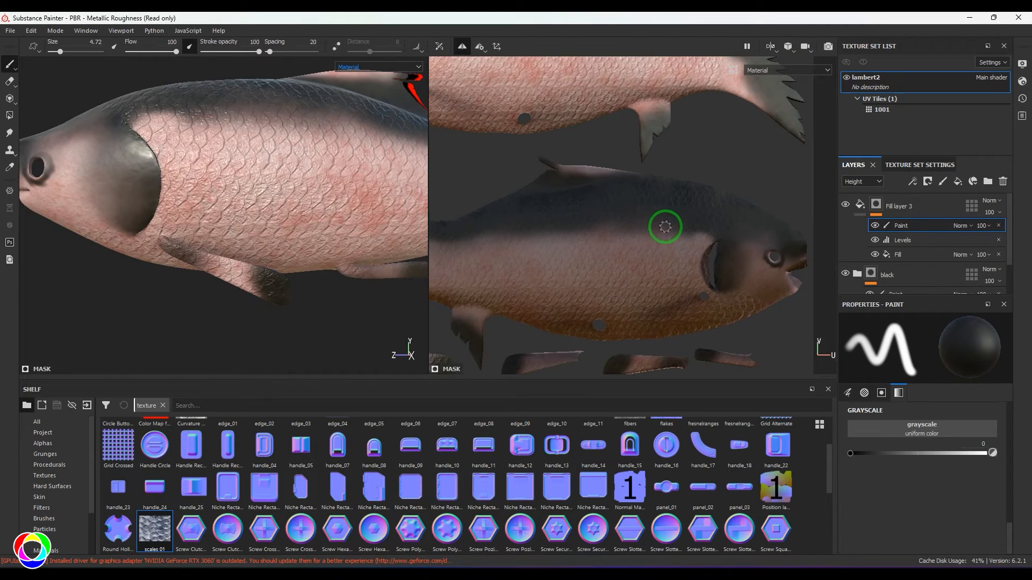
left_click(785, 71)
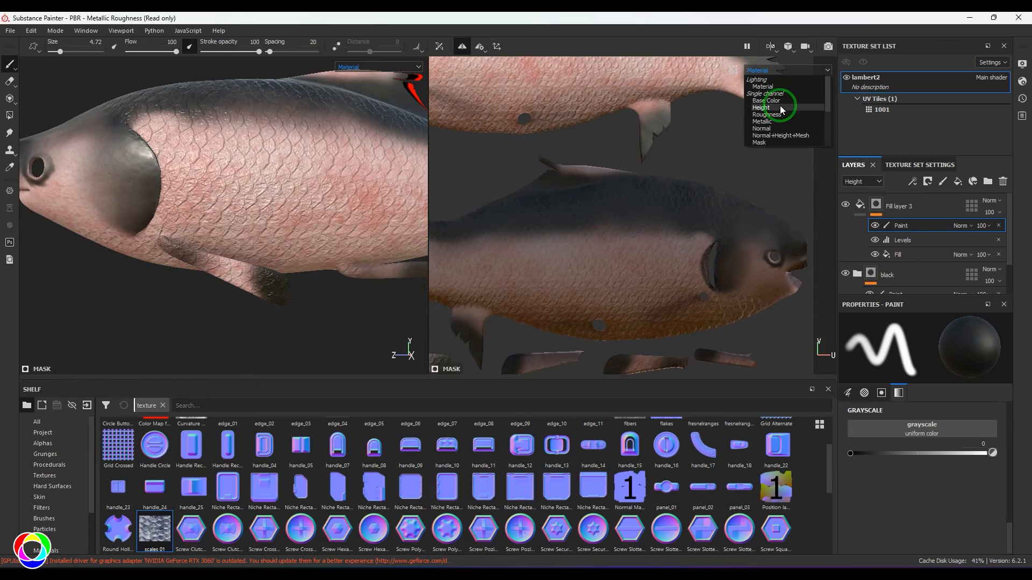
left_click(782, 105)
scroll(720, 183, "up", 4)
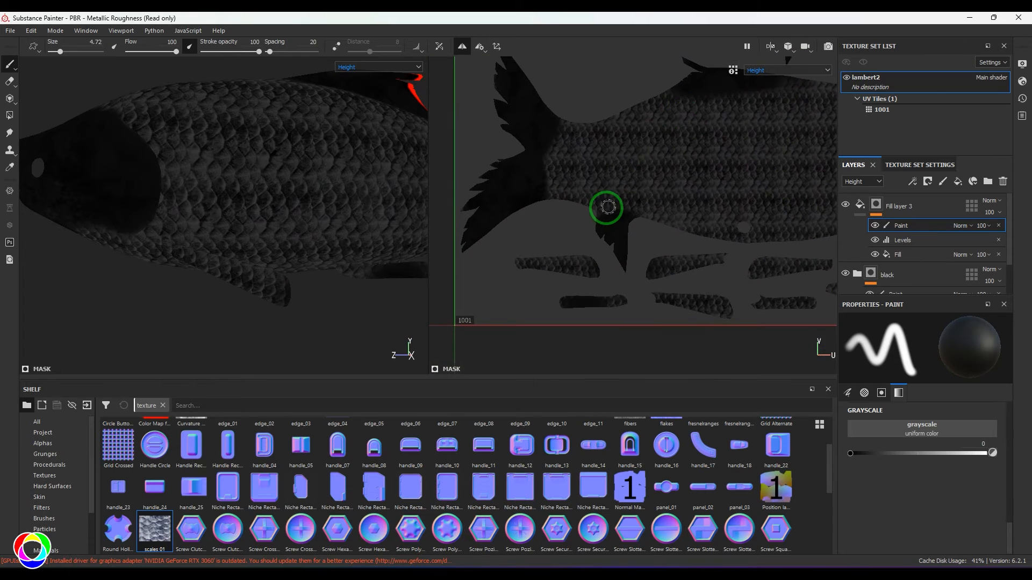
Step: Increase the brush size to 11.38 and paint the scales out of the small fin islands in the UV layout
mouse_move(597, 287)
left_mouse_down()
mouse_move(491, 283)
mouse_move(575, 290)
left_mouse_up()
key("]")
key("]")
key("]")
key("]")
key("]")
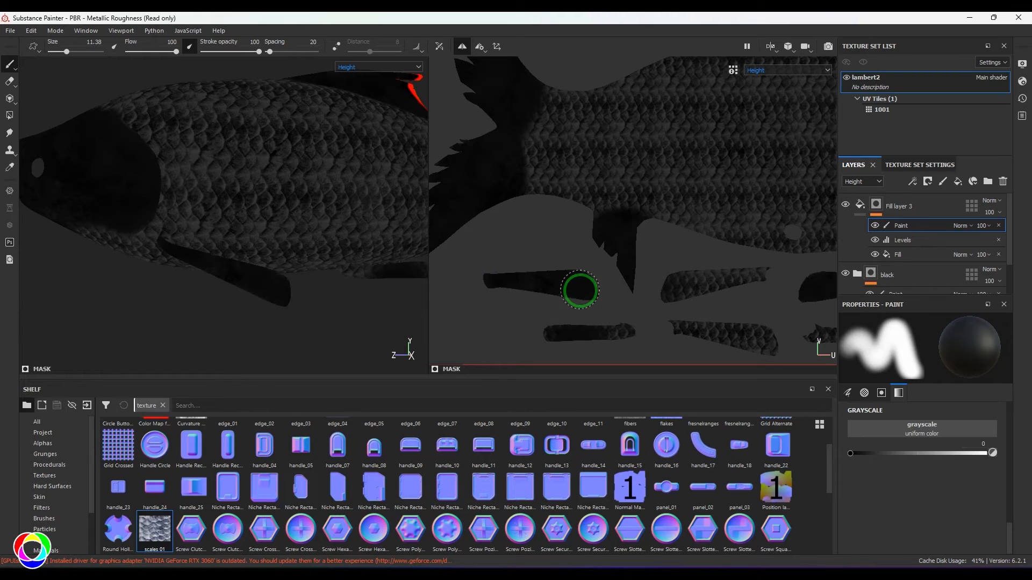
mouse_move(620, 331)
left_mouse_down()
mouse_move(543, 334)
mouse_move(704, 283)
left_mouse_up()
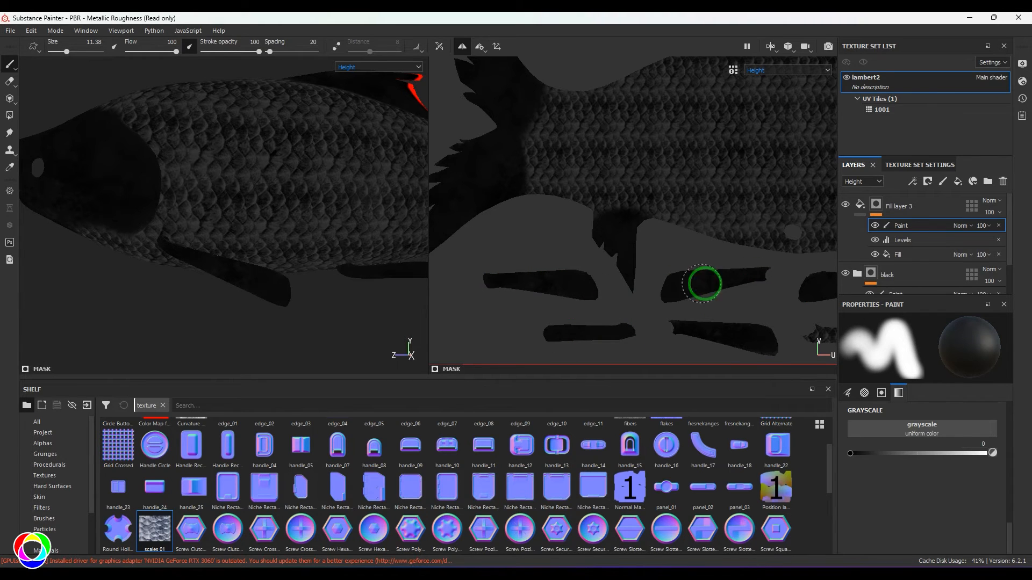
middle_click_drag(742, 285, 556, 223)
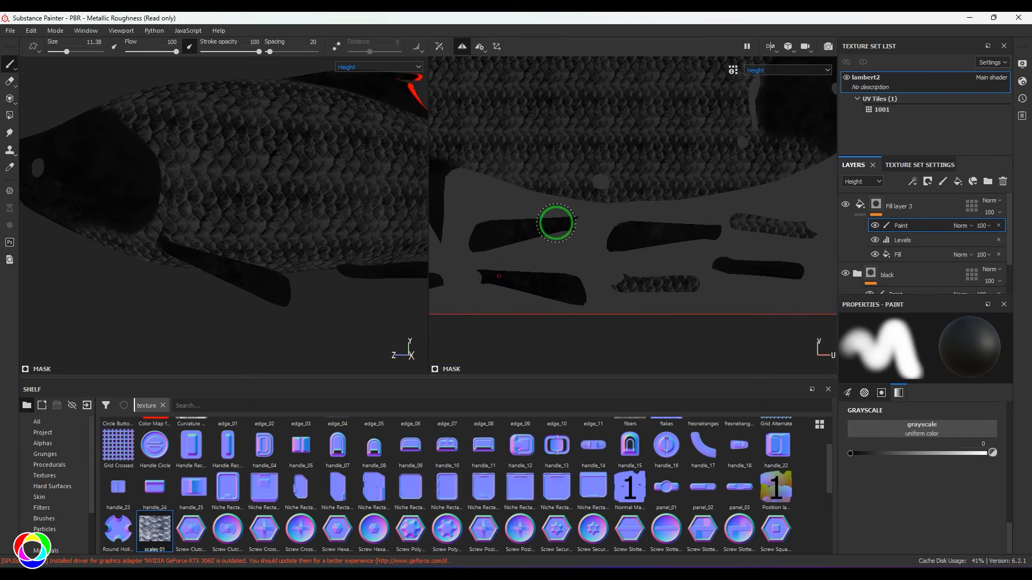
left_click_drag(677, 274, 638, 285)
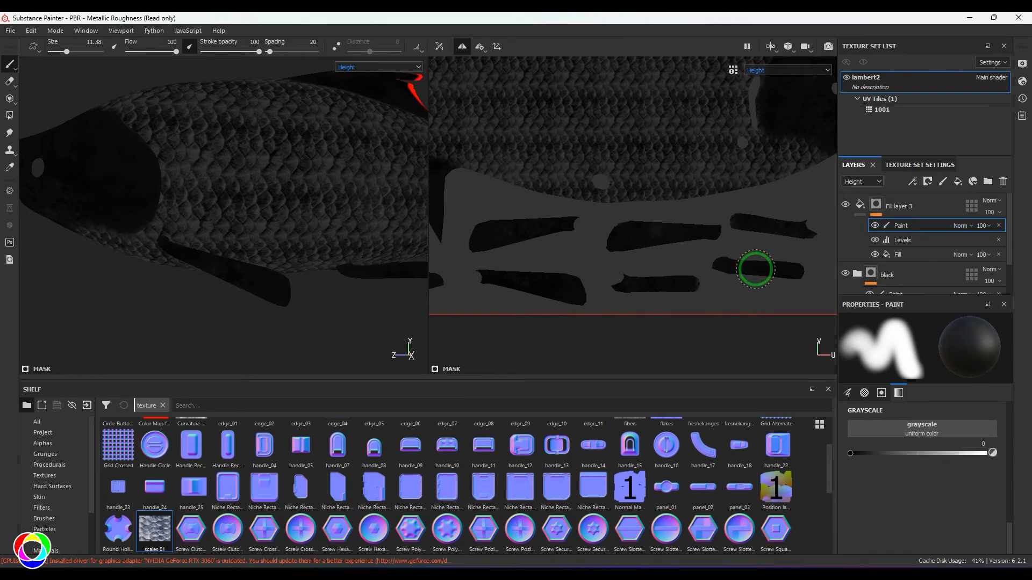
Step: Check the UV layout, restore the Material display and return to the 3D-only view of the fish
middle_click_drag(732, 145, 731, 316, "alt")
scroll(680, 228, "down", 4)
middle_click_drag(692, 231, 829, 164, "alt")
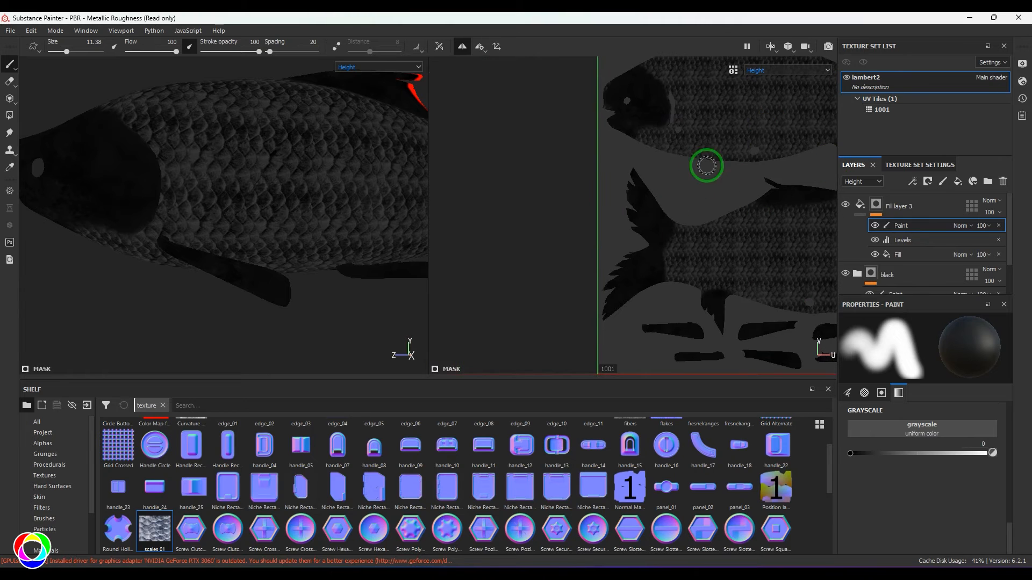
left_click(369, 67)
left_click(367, 76)
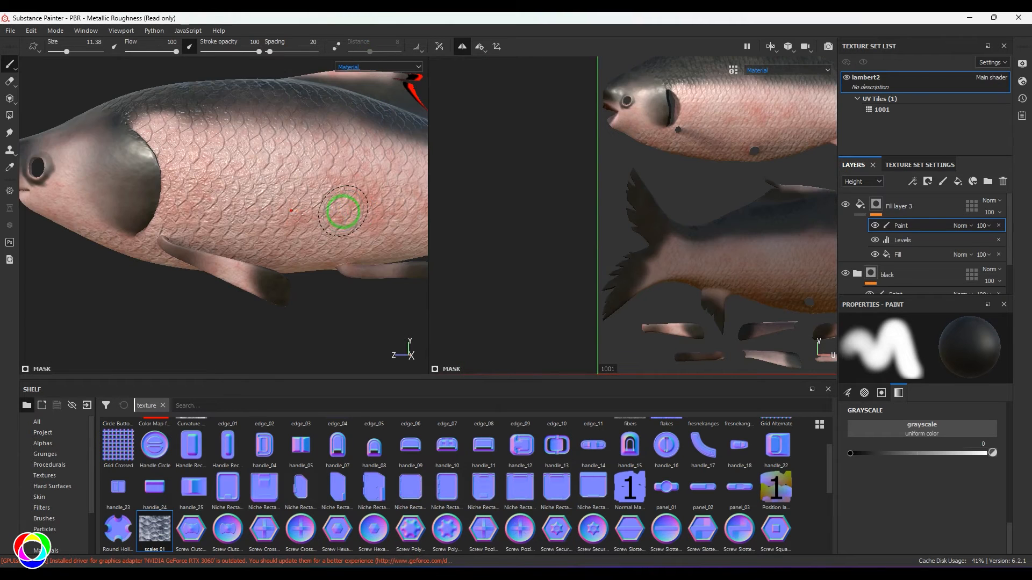
left_click(770, 47)
left_click(785, 75)
left_click_drag(544, 206, 519, 262, "alt")
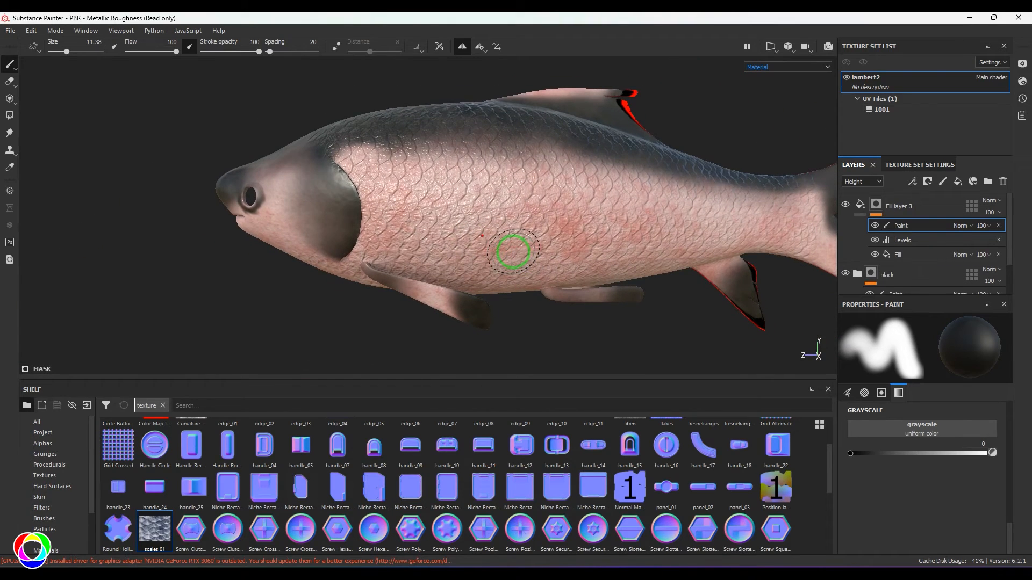
left_click_drag(625, 210, 539, 230, "alt")
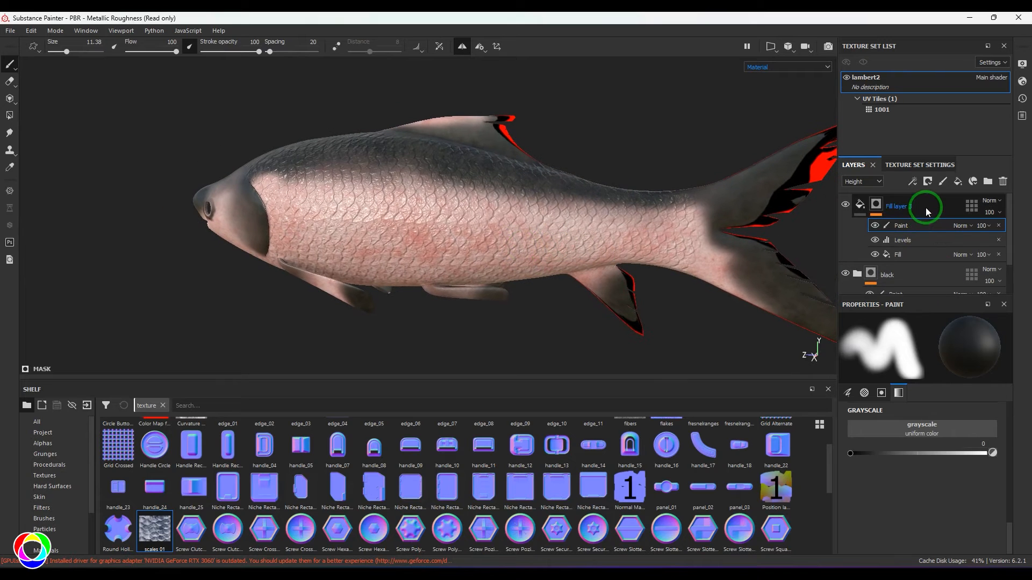
Step: Duplicate Fill layer 3, and on the copy enable the color channel and disable the height channel
left_click(925, 210)
left_click(920, 210)
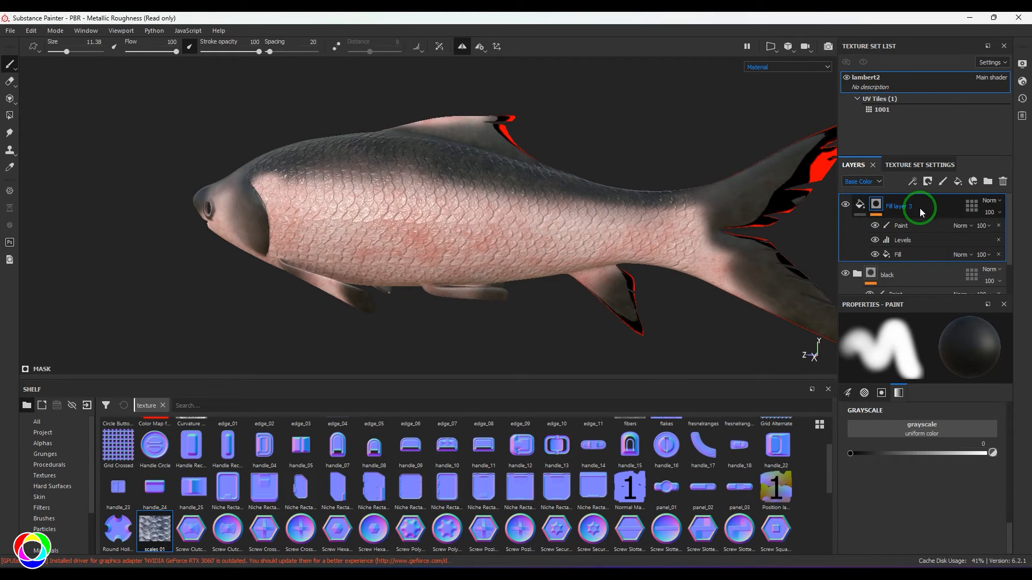
right_click(922, 205)
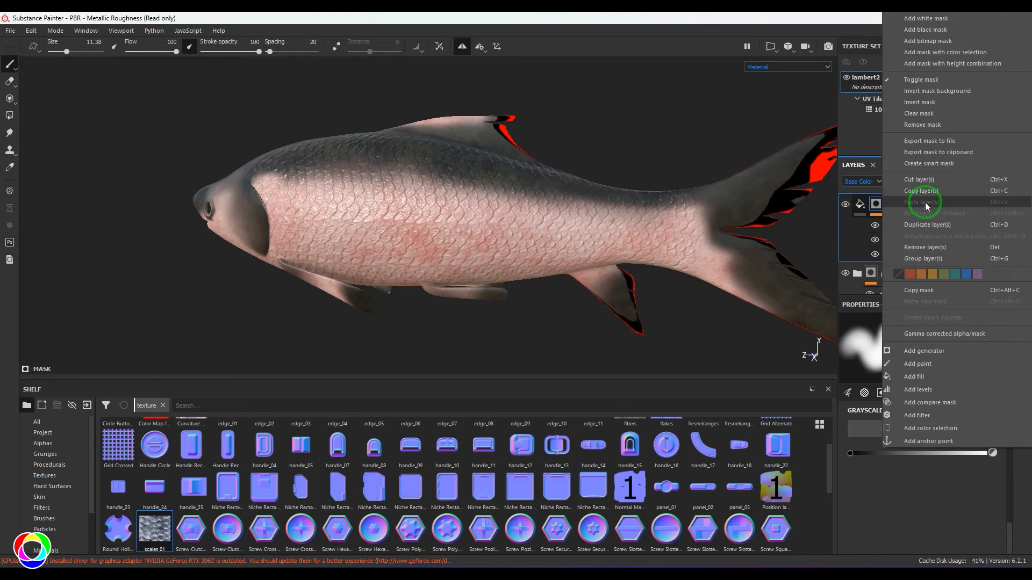
left_click(937, 220)
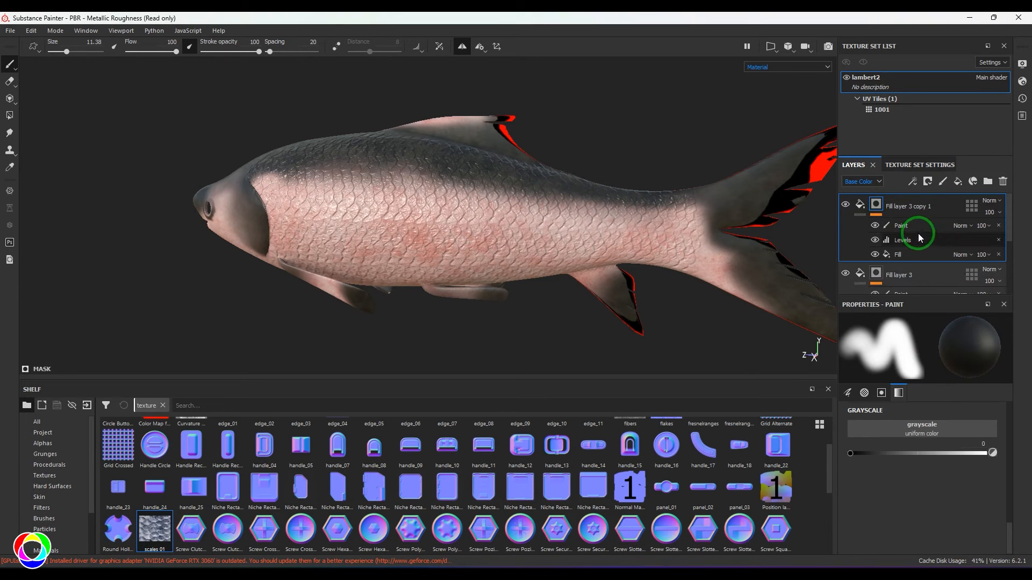
left_click(858, 432)
left_click(888, 432)
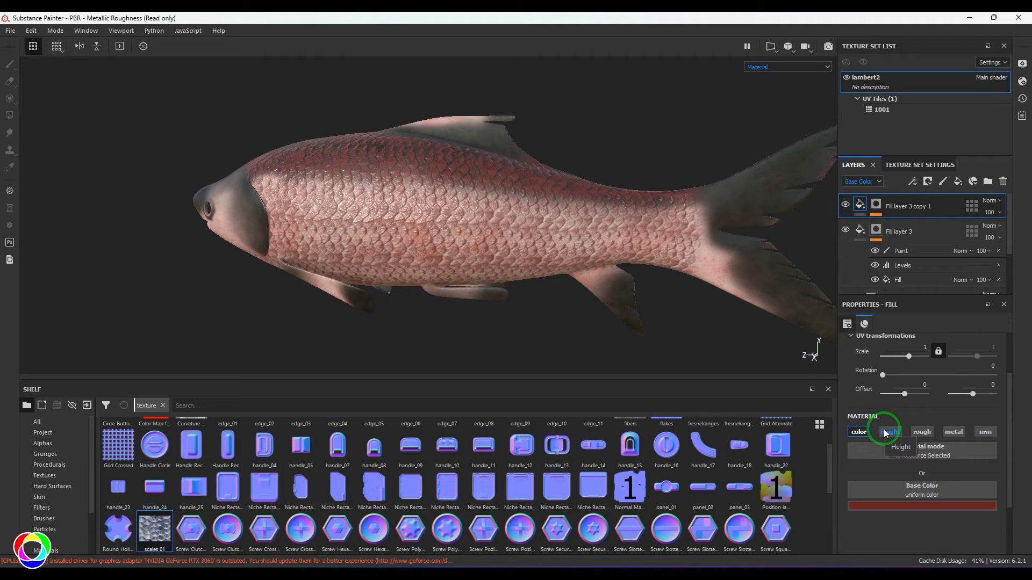
Step: Examine the Levels and Fill effects in the copied layer's mask
left_click(874, 209)
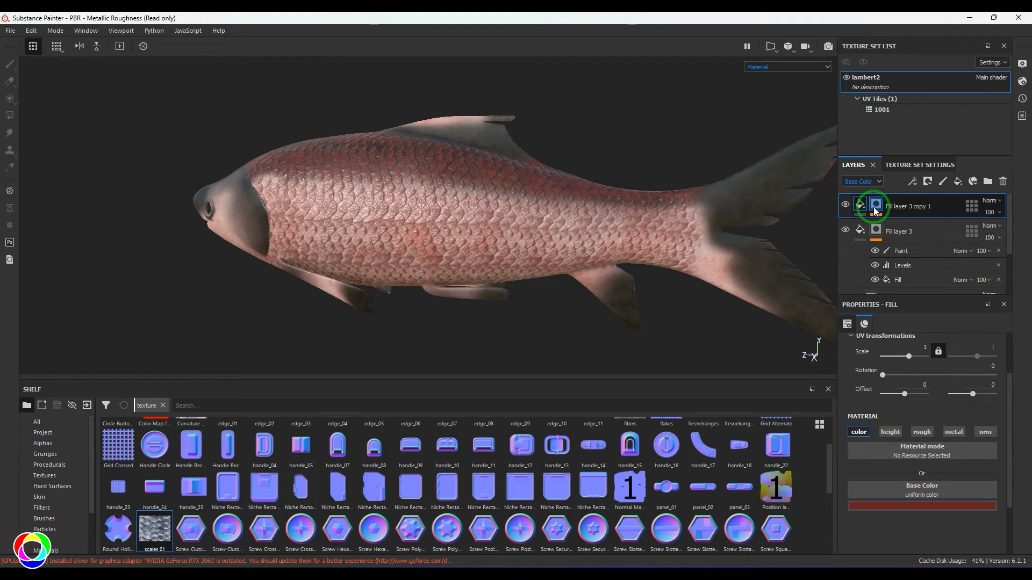
left_click(874, 240)
left_click(874, 240)
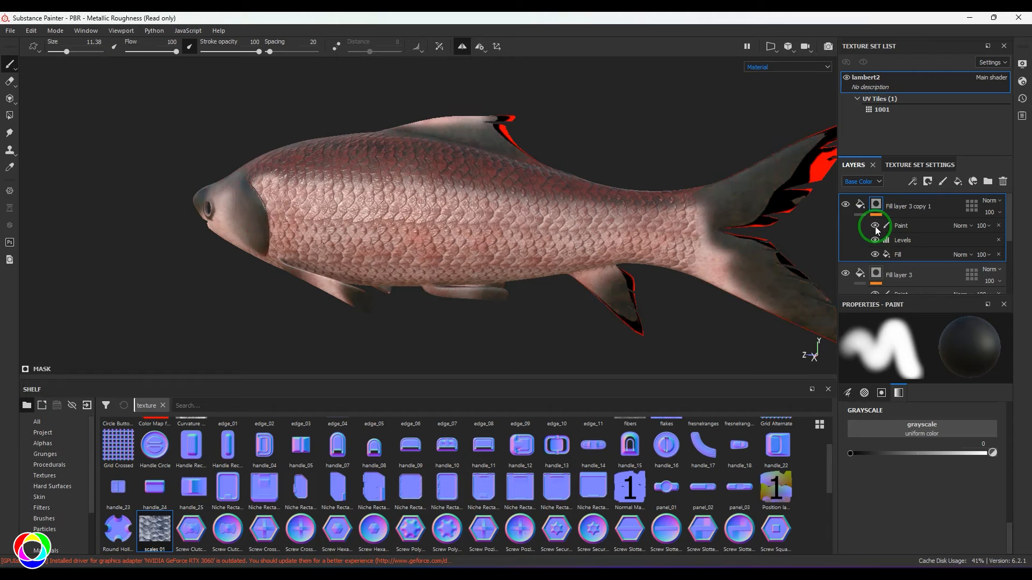
left_click(905, 243)
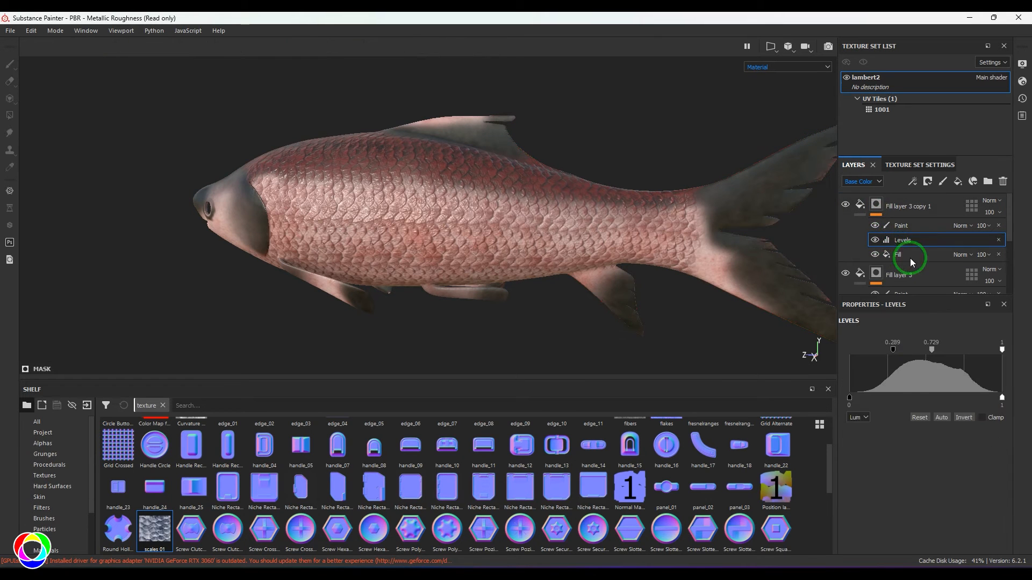
left_click(897, 255)
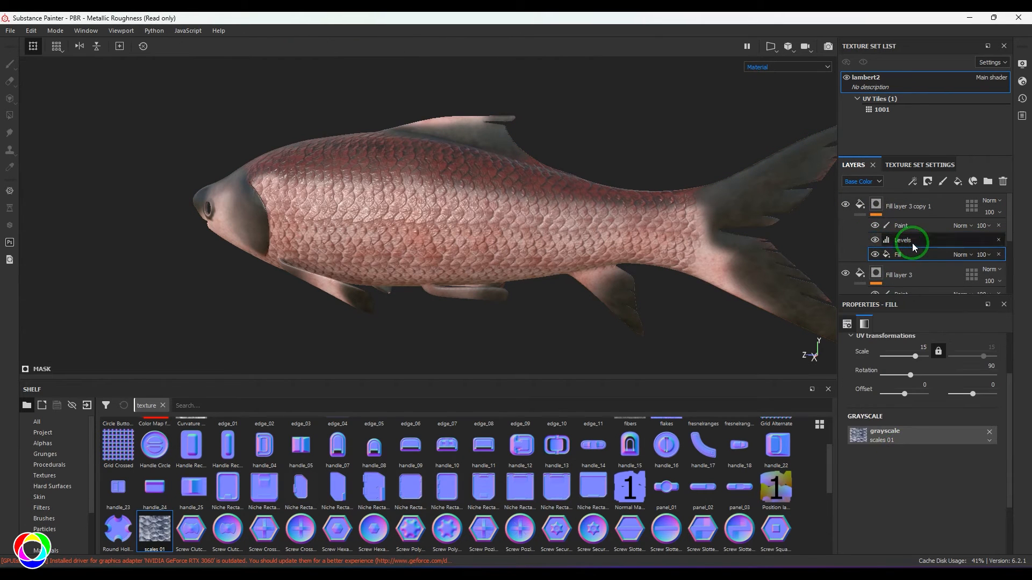
Step: Set the copied fill layer's base color to near-black, with R, G and B at 0.008
left_click(860, 204)
left_click(903, 489)
left_click_drag(902, 488, 881, 480)
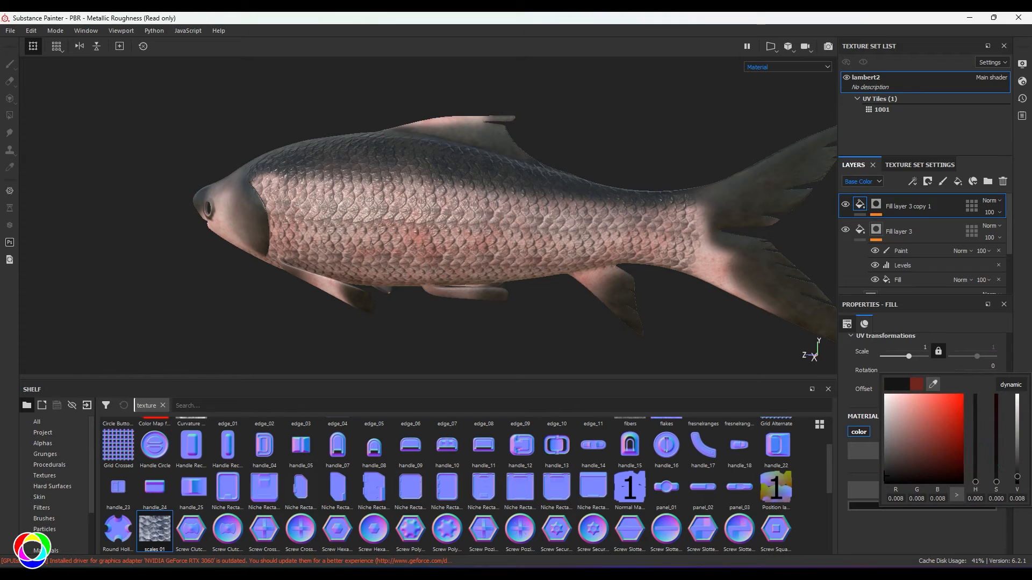
key("alt+Tab")
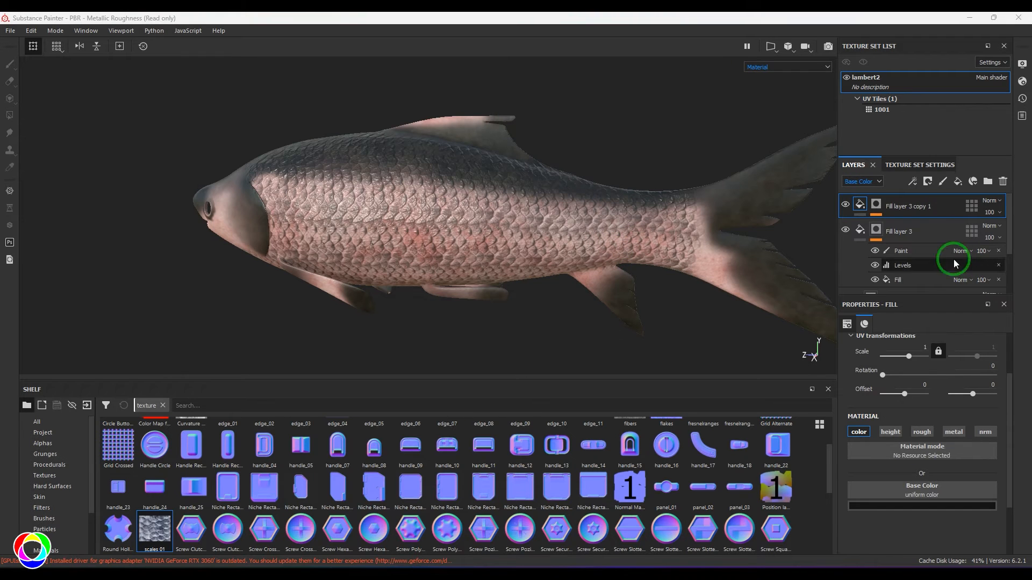
Step: Invert the Levels effect in the mask of Fill layer 3 copy 1
left_click(875, 205)
left_click(919, 240)
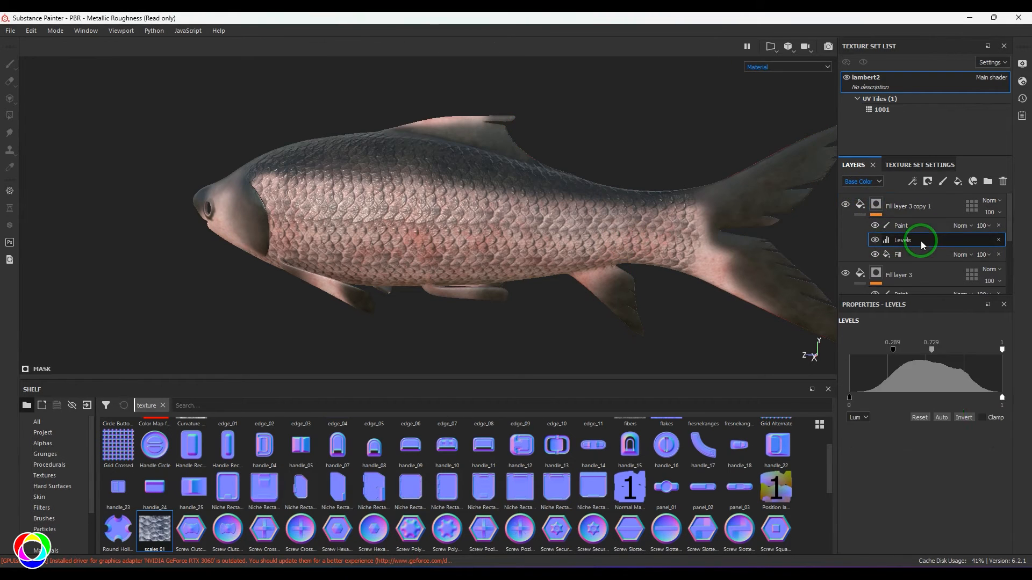
left_click(963, 419)
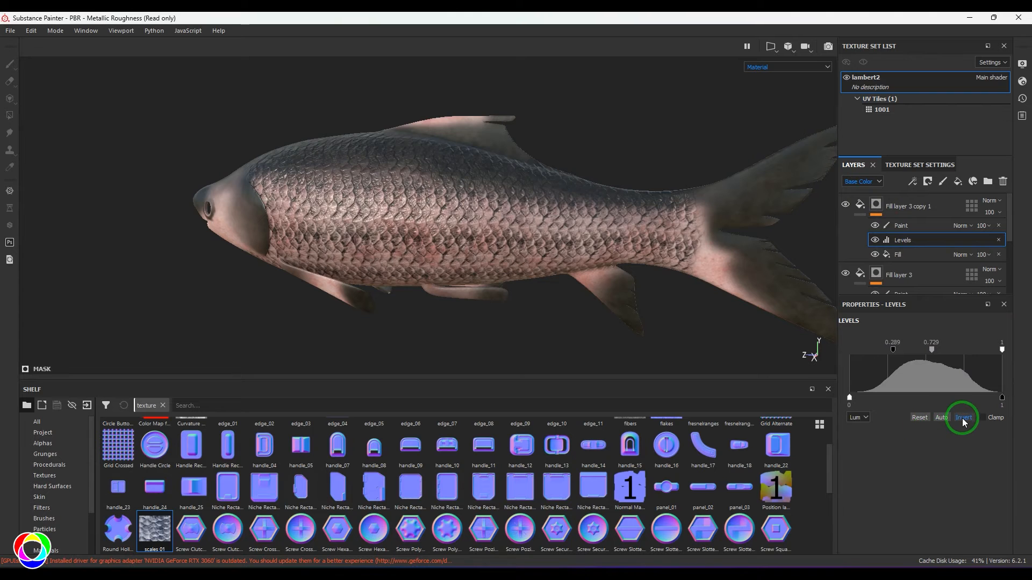
Step: Set the base color of Fill layer 3 copy 1 to dark reddish brown, R 0.054, G 0.033, B 0.033
left_click(860, 209)
left_click(903, 506)
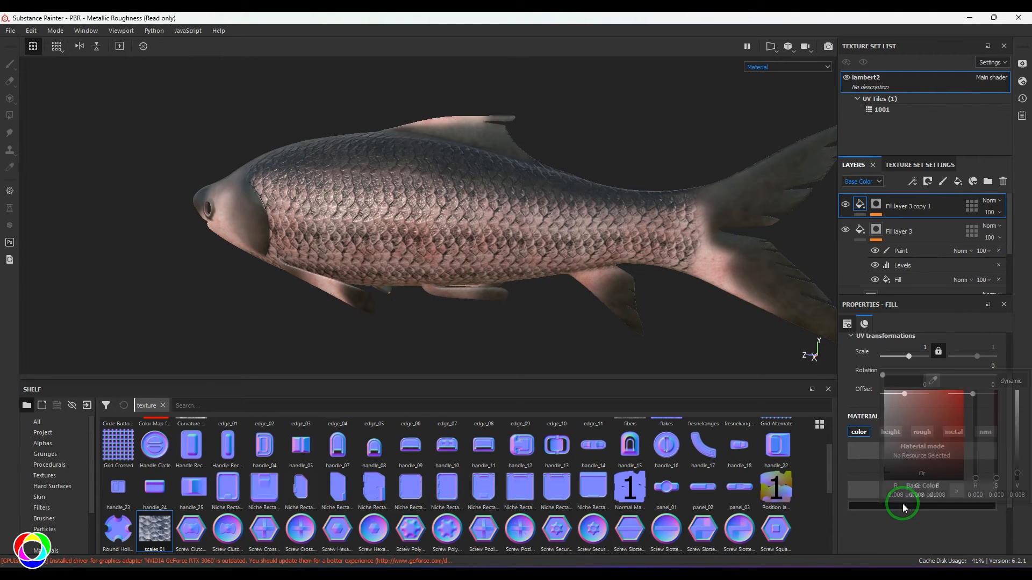
mouse_move(905, 463)
left_mouse_down()
mouse_move(860, 431)
mouse_move(887, 462)
mouse_move(900, 457)
left_mouse_up()
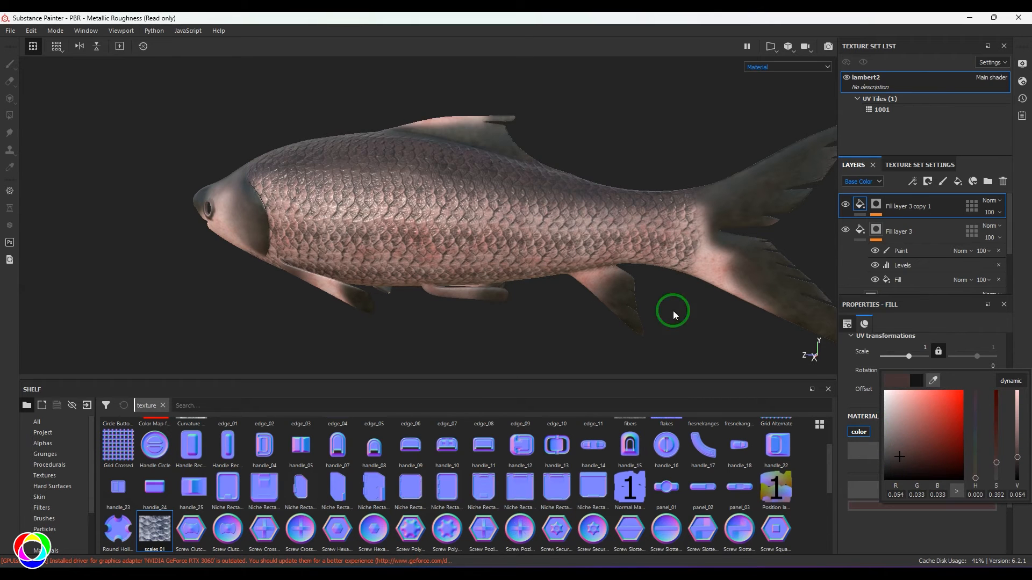
Step: Move Fill layer 3 copy 1 down the layer stack, between the black folder and the base folder
left_click_drag(479, 244, 688, 308, "alt")
scroll(875, 249, "down", 2)
scroll(875, 249, "up", 2)
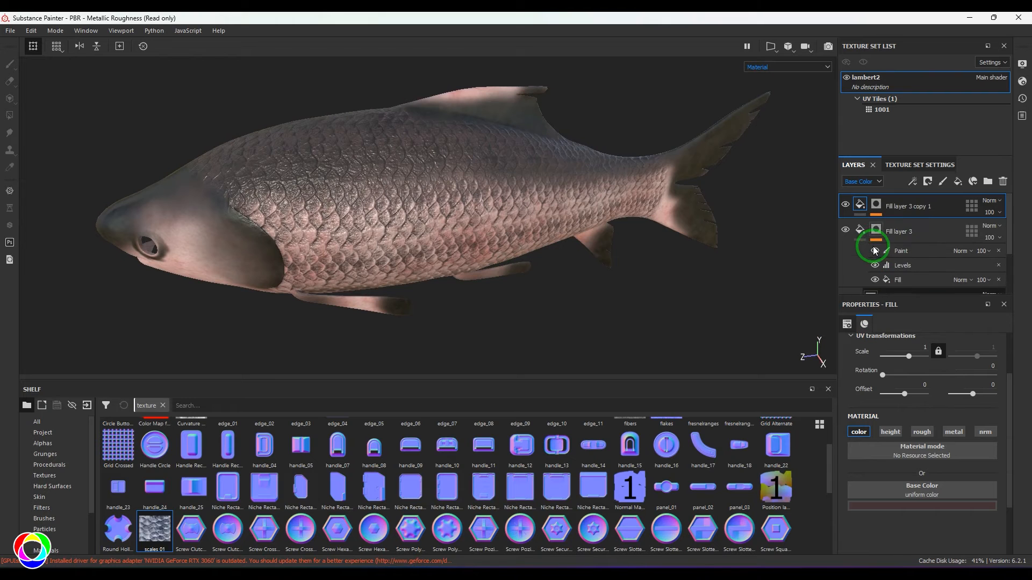
left_click_drag(861, 209, 860, 279)
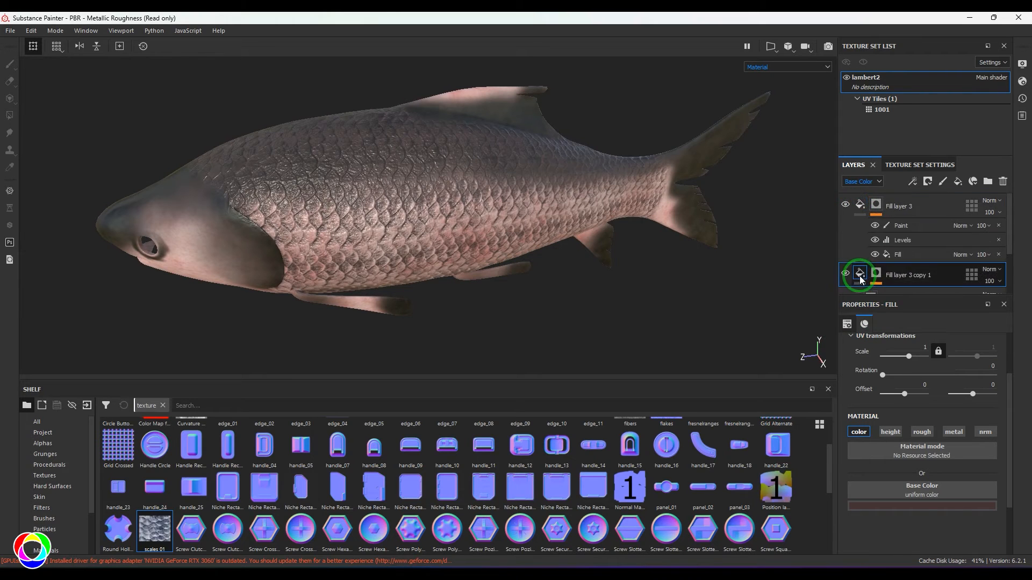
scroll(858, 269, "down", 2)
mouse_move(860, 223)
left_mouse_down()
mouse_move(858, 270)
mouse_move(864, 247)
left_mouse_up()
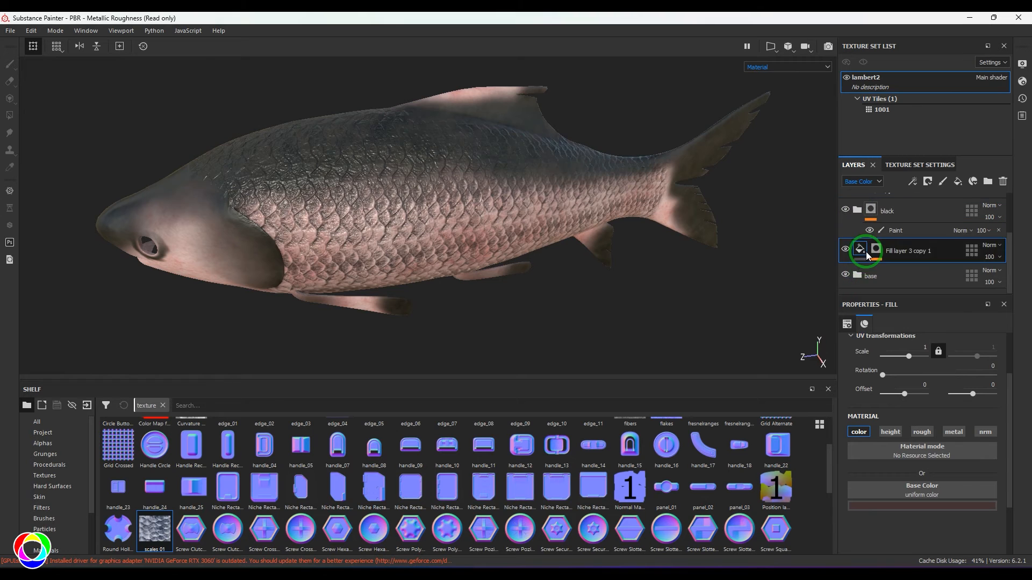
Step: Examine the dark coloring around the scales from several angles and distances
mouse_move(546, 249)
left_mouse_down("alt")
mouse_move(387, 259)
mouse_move(462, 236)
left_mouse_up("alt")
right_click_drag(386, 218, 312, 204, "alt")
left_click_drag(311, 204, 248, 177, "alt")
middle_click_drag(508, 225, 393, 207, "alt")
right_click_drag(392, 207, 607, 274, "alt")
middle_click_drag(607, 274, 546, 270, "alt")
right_click_drag(546, 270, 525, 295, "alt")
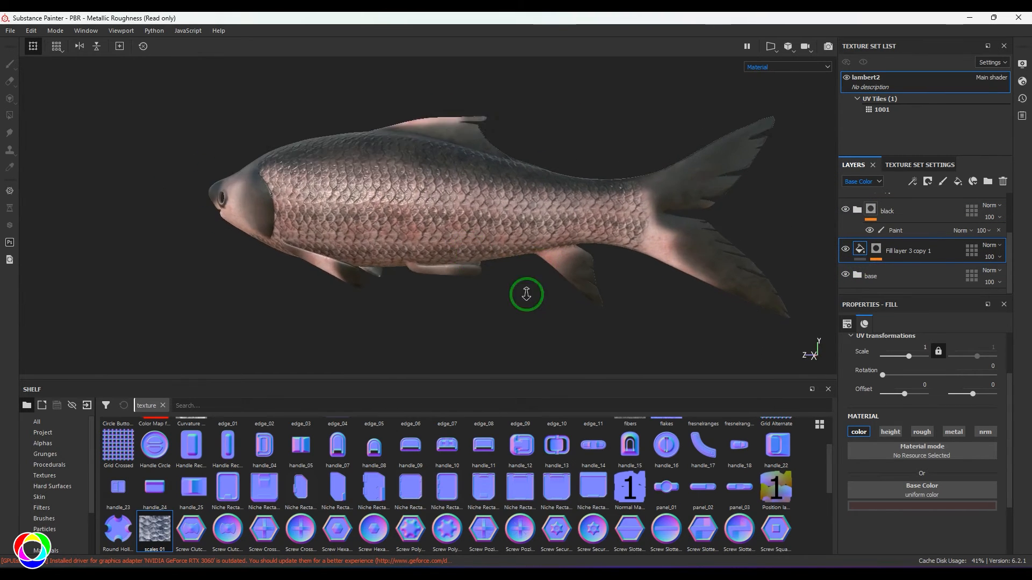
middle_click_drag(525, 295, 490, 273, "alt")
left_click_drag(489, 274, 466, 274, "alt")
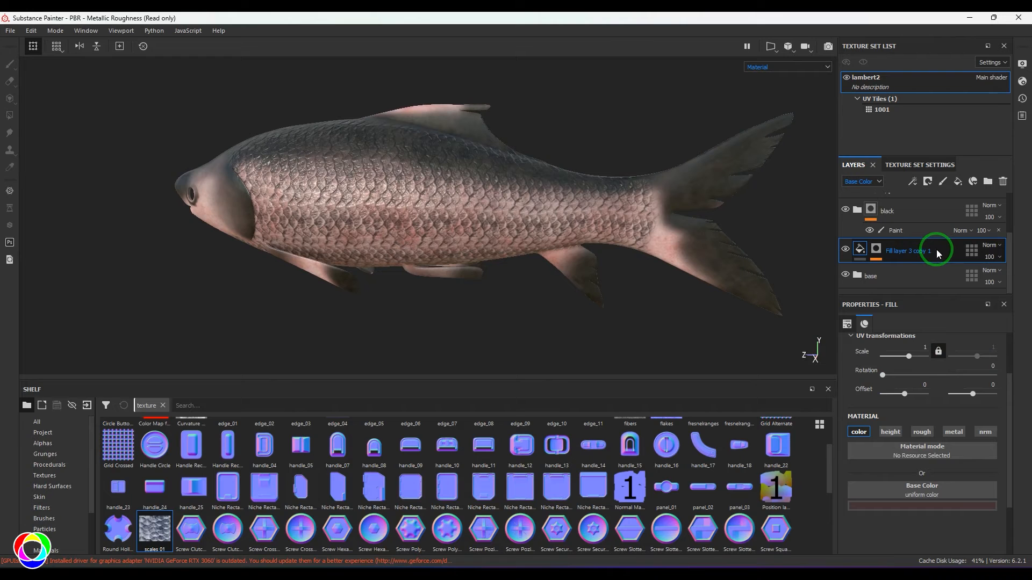
Step: Duplicate Fill layer 3 copy 1 and set the duplicate's base color to red, R 0.283, G 0.044, B 0.044
key("ctrl+d")
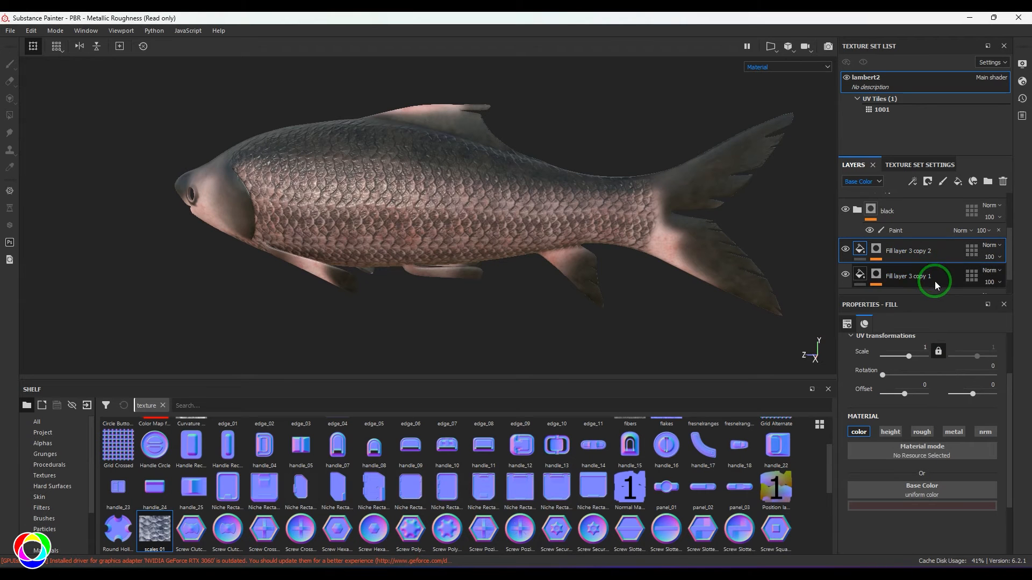
left_click(904, 507)
left_click_drag(938, 432, 930, 433)
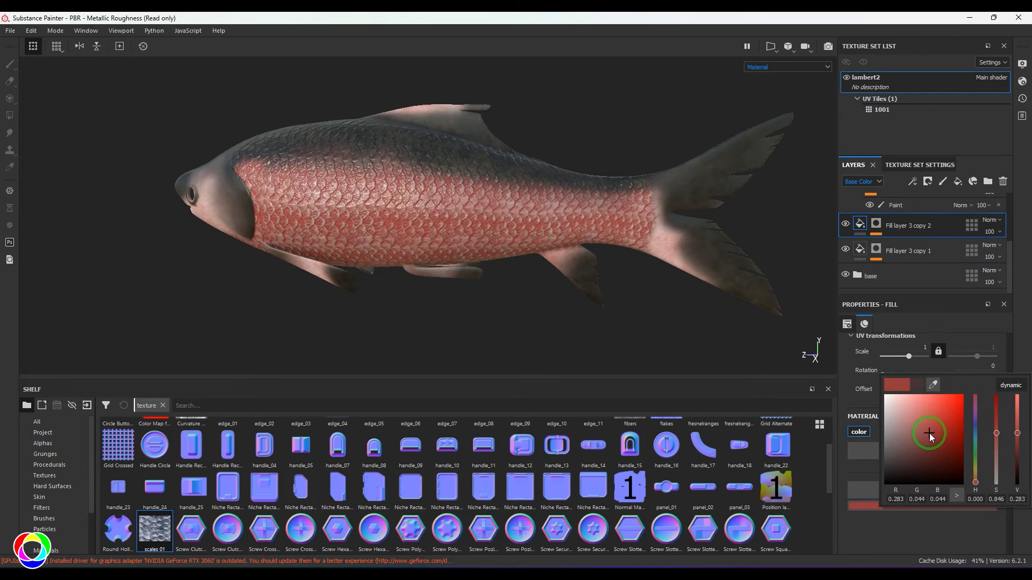
Step: Adjust the Levels in the red layer's mask, setting the black input to 0.401 and the midtone to 0.592
left_click(884, 214)
left_click(876, 224)
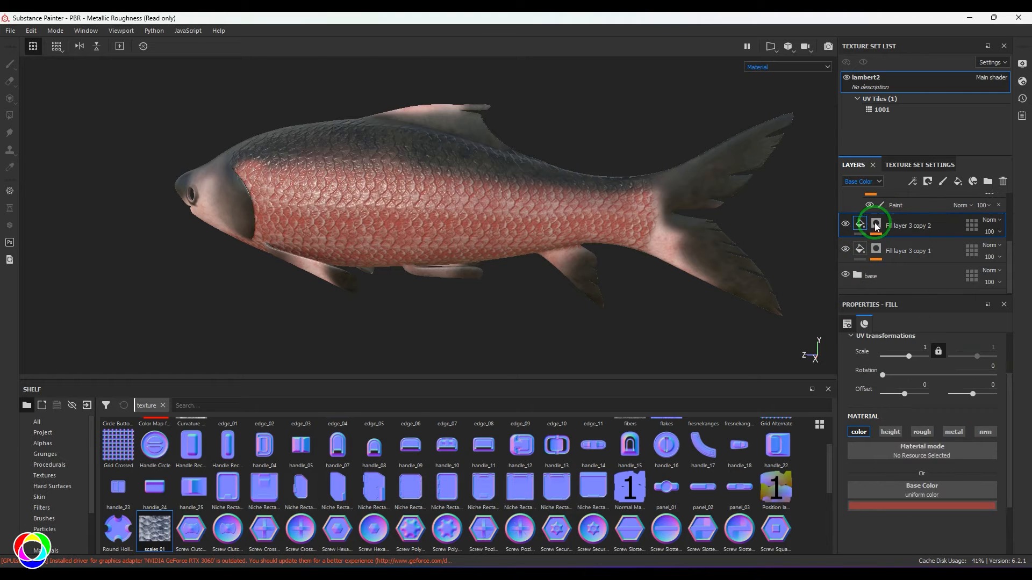
left_click(889, 261)
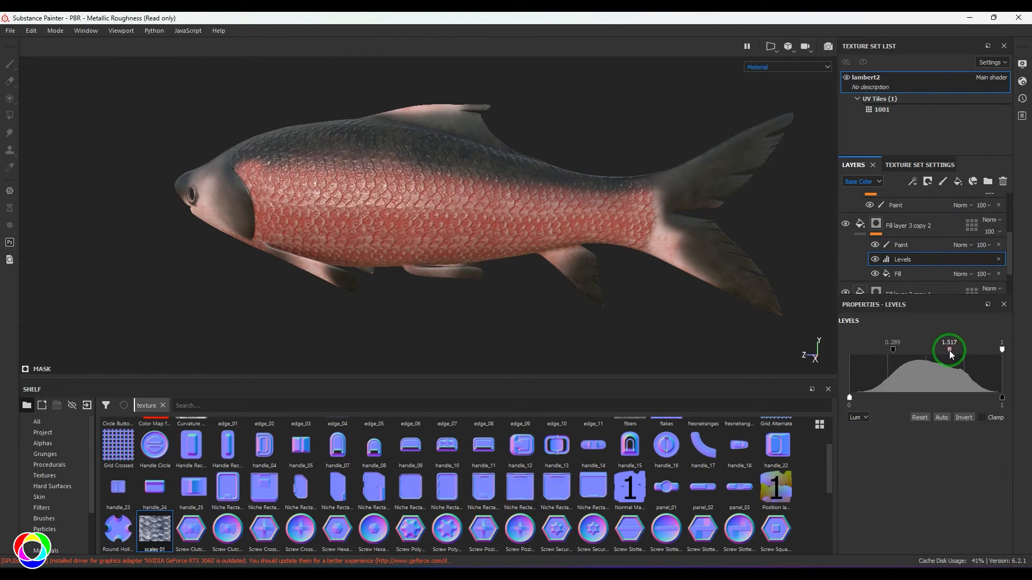
left_click_drag(920, 350, 850, 354)
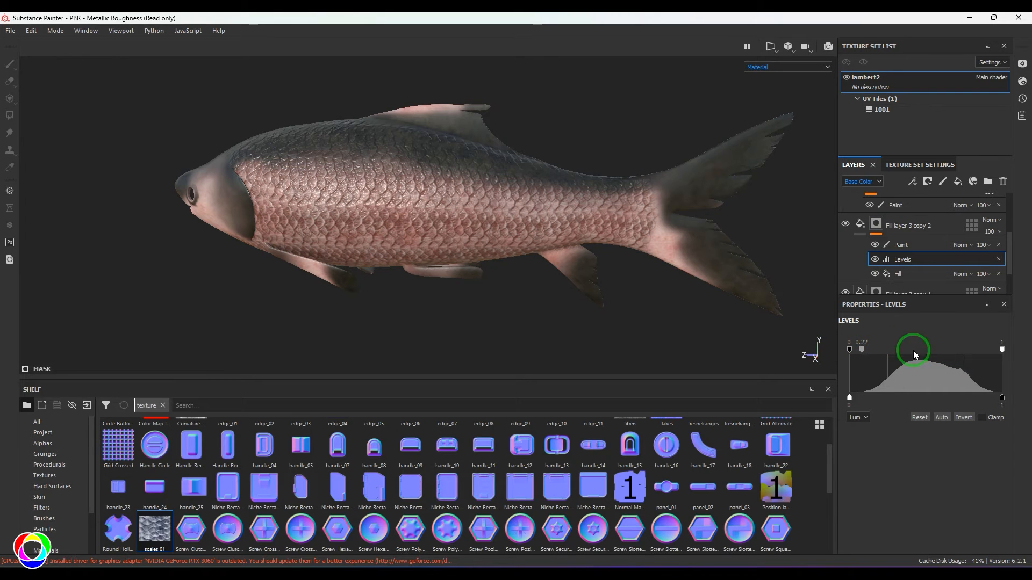
mouse_move(913, 351)
left_mouse_down()
mouse_move(959, 350)
mouse_move(855, 350)
mouse_move(911, 352)
left_mouse_up()
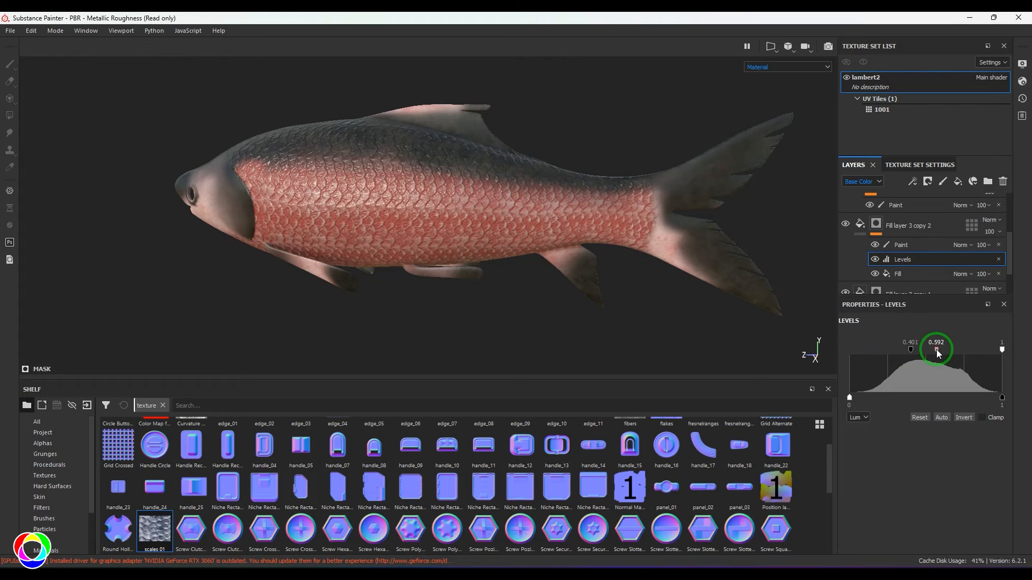
Step: Add a fill effect above the Paint effect in the red layer's mask and assign the BnW Spots 1 procedural as its grayscale
scroll(908, 263, "down", 2)
left_click(910, 268)
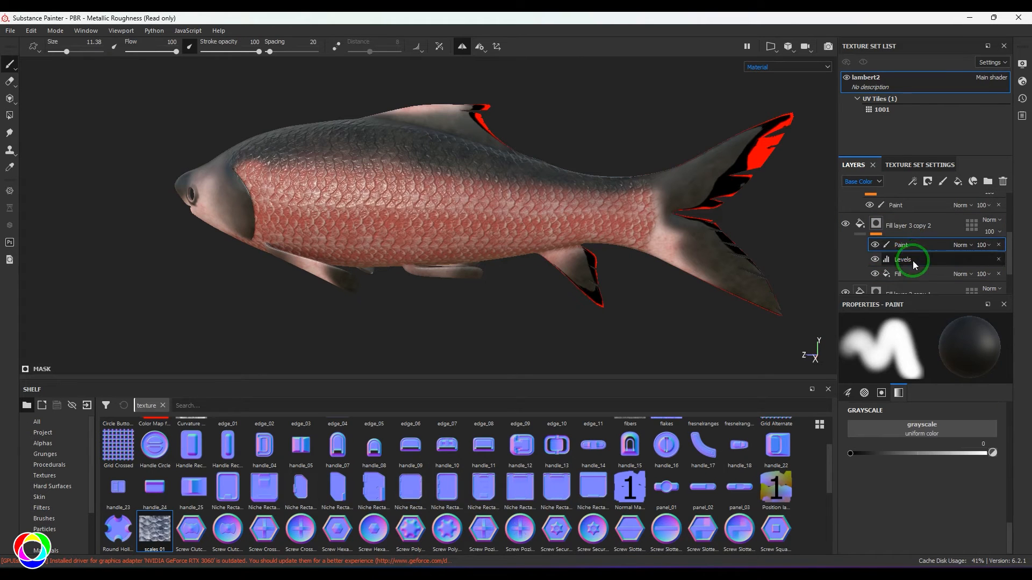
left_click(912, 181)
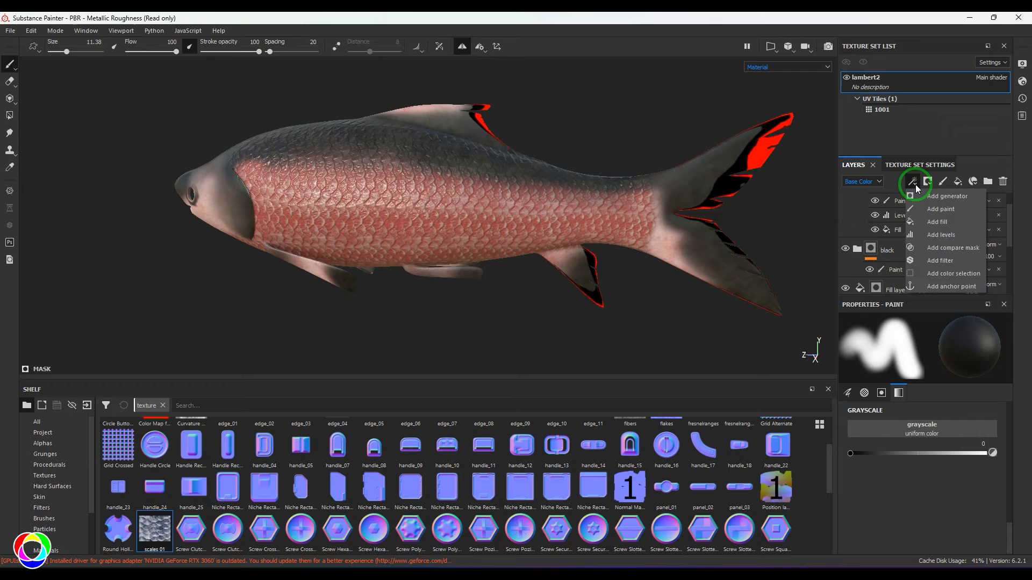
left_click(937, 227)
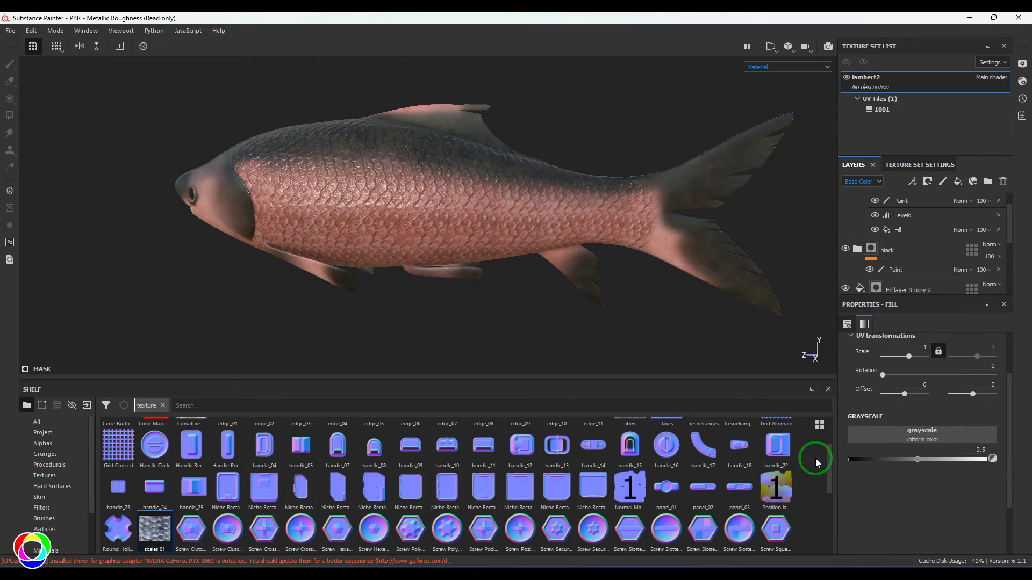
left_click(50, 465)
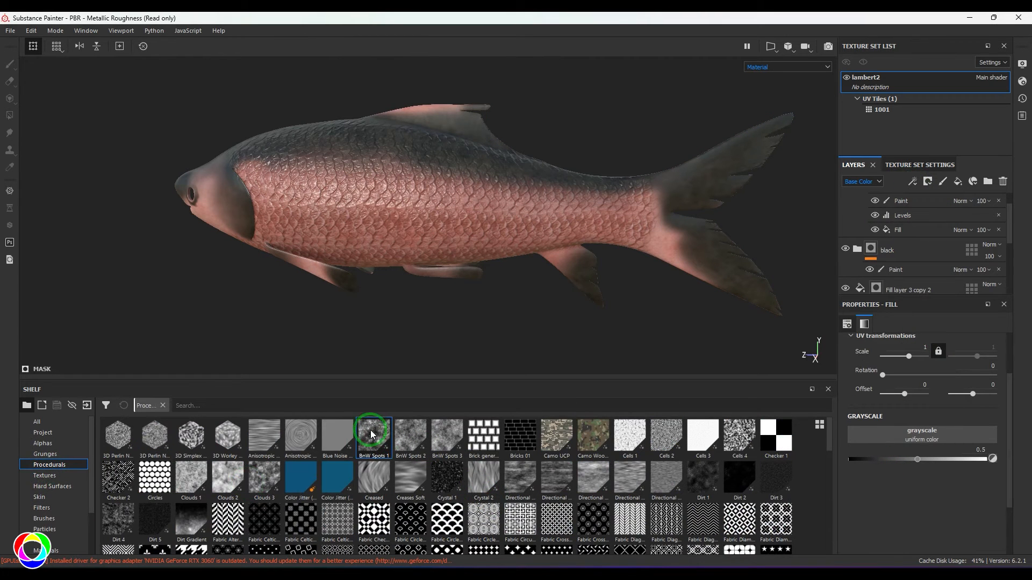
left_click_drag(884, 433, 886, 434)
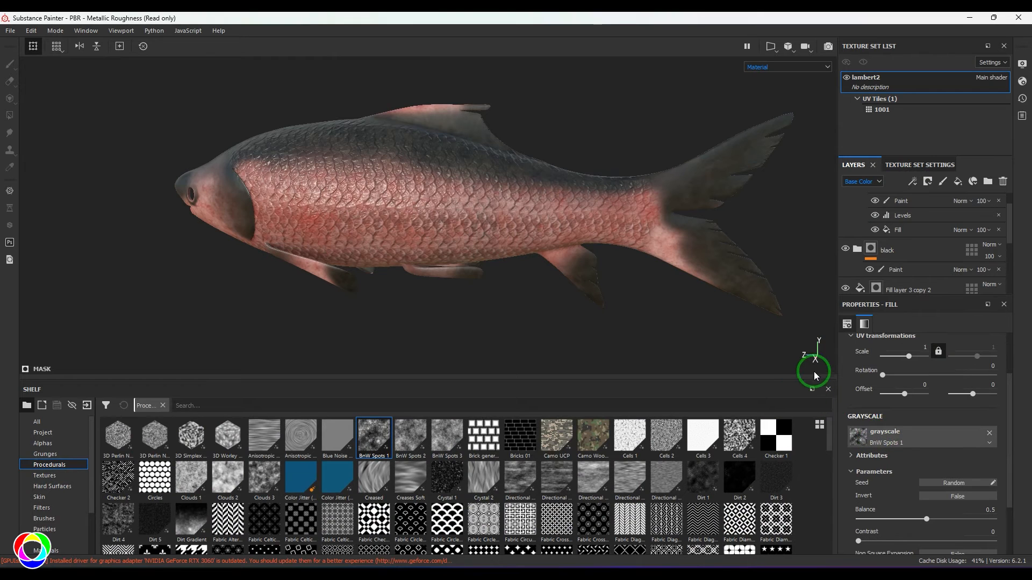
Step: Inspect the fish in the Height channel view and in the Base Color channel view
left_click(772, 70)
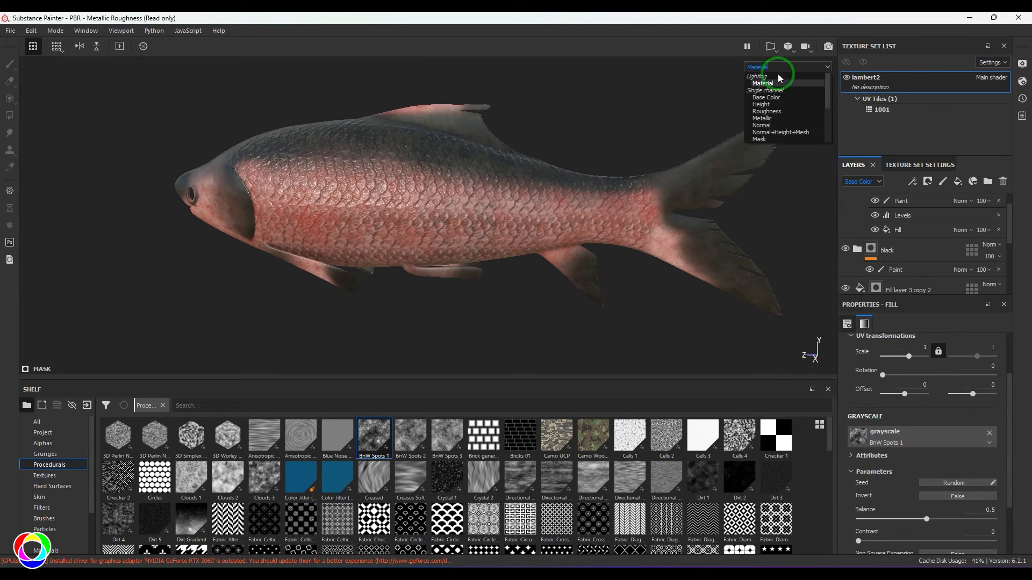
left_click(779, 101)
left_click(860, 181)
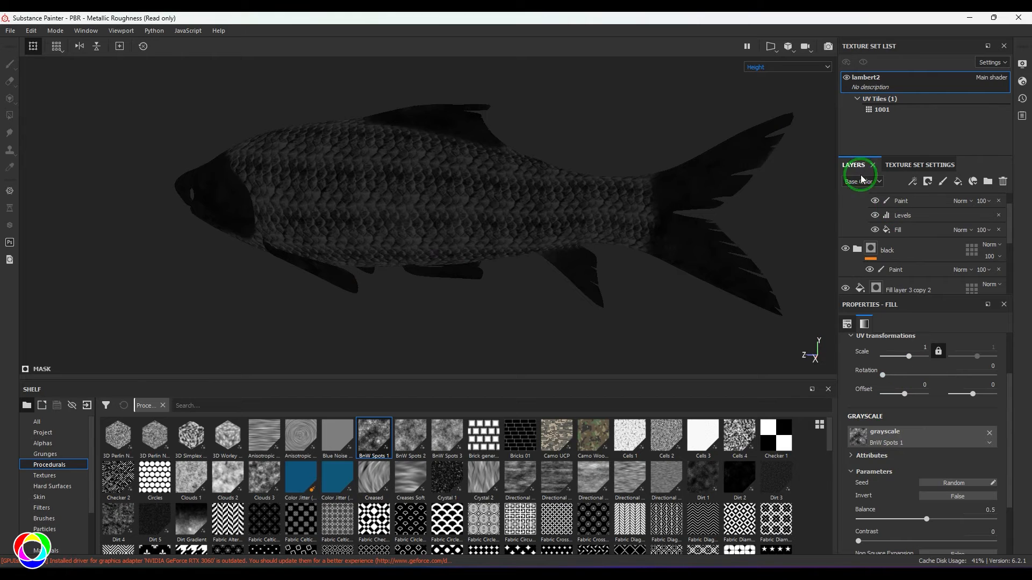
left_click(772, 68)
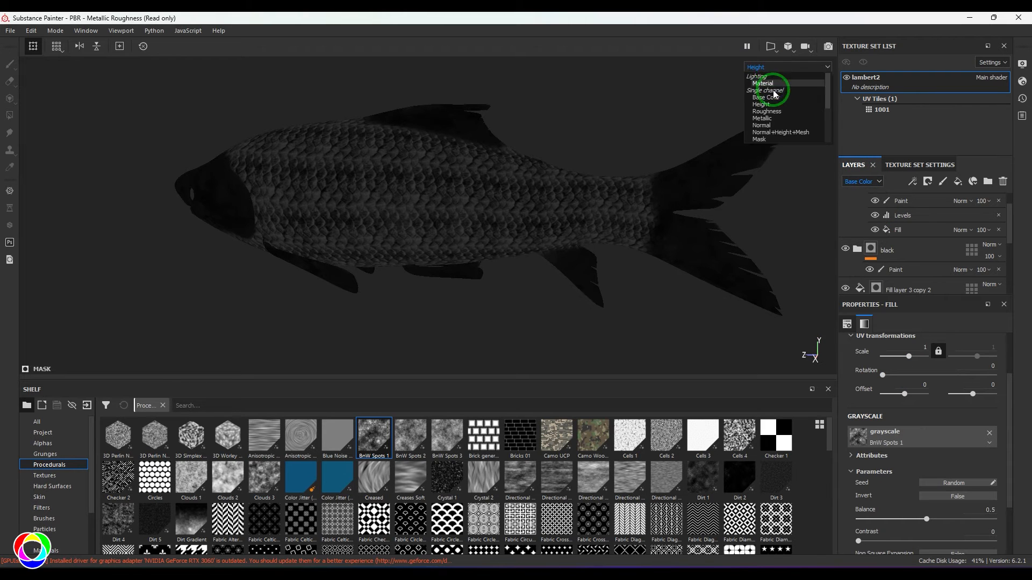
left_click(776, 93)
scroll(551, 262, "up", 3)
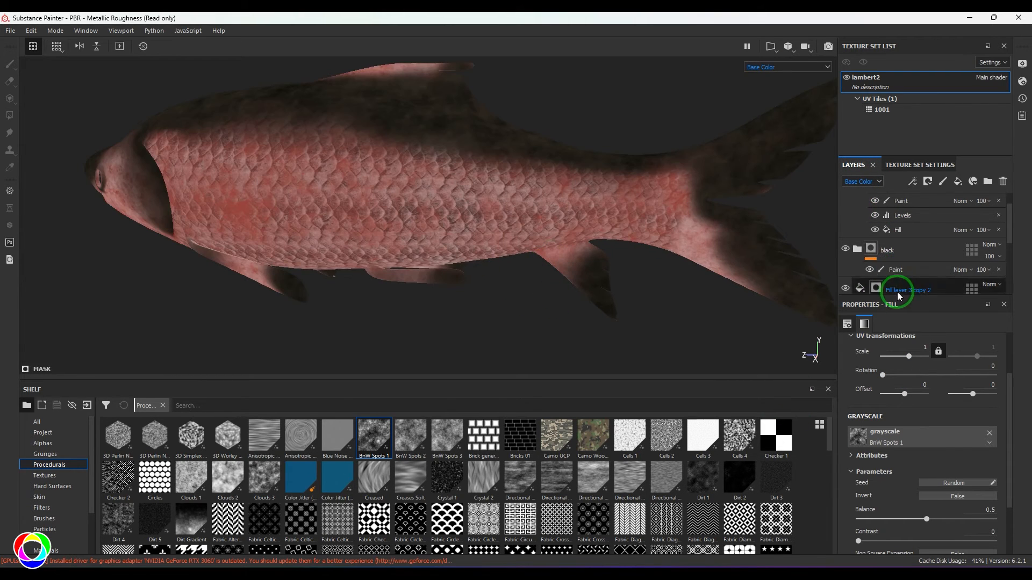
Step: Set the base color of Fill layer 3 copy 2 to dark red, R 0.092, G 0.014, B 0.014
scroll(892, 290, "down", 3)
scroll(885, 289, "up", 1)
left_click(862, 202)
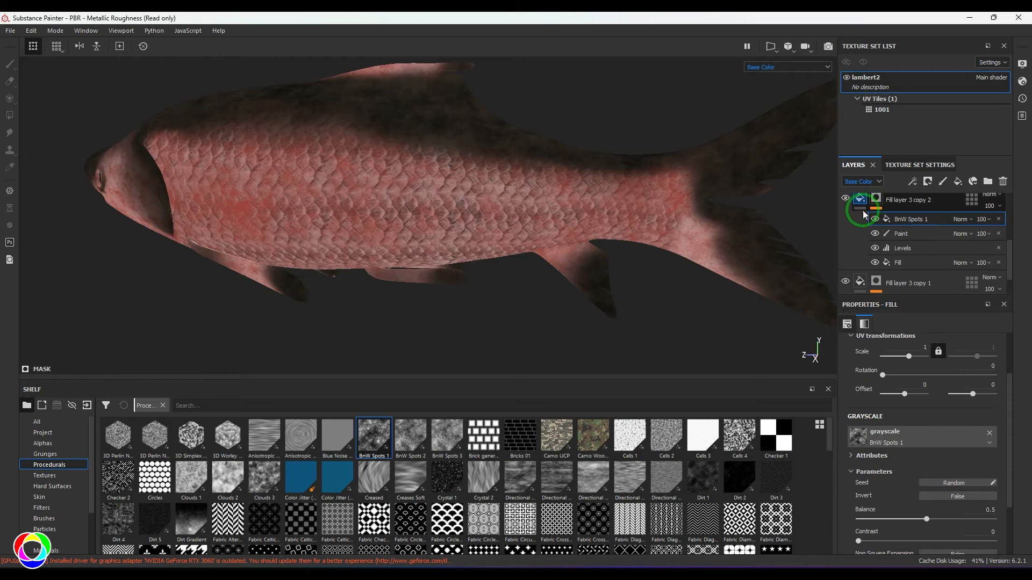
left_click(904, 507)
left_click_drag(917, 458, 930, 450)
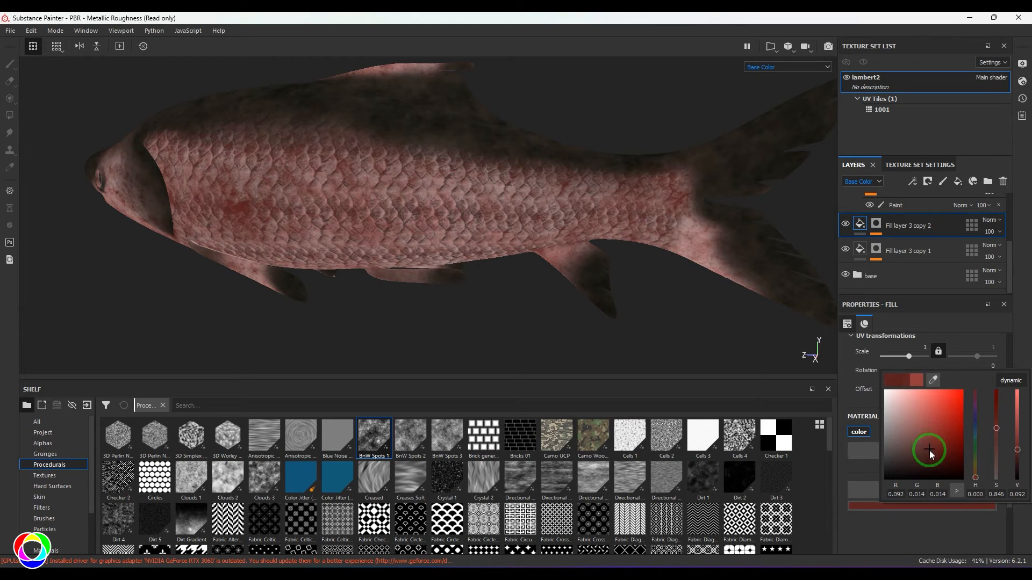
Step: Return the viewport to the Material display and check the whole fish from the side
left_click(799, 69)
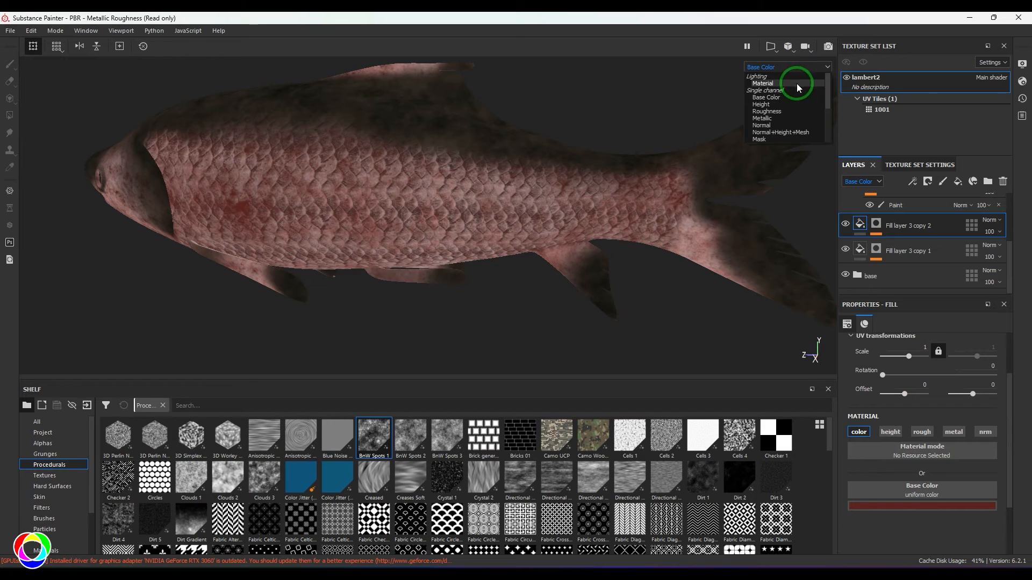
left_click(798, 85)
scroll(544, 258, "down", 3)
left_click_drag(293, 180, 325, 175, "alt")
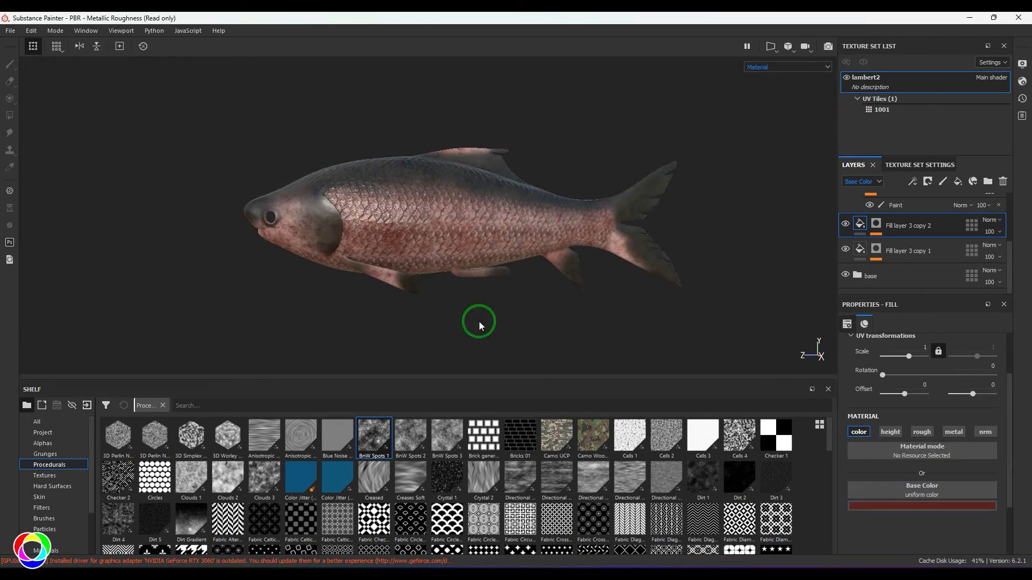
Step: Set the base color of Fill layer 3 copy 2 to a brighter red and its opacity to 64
left_click(870, 502)
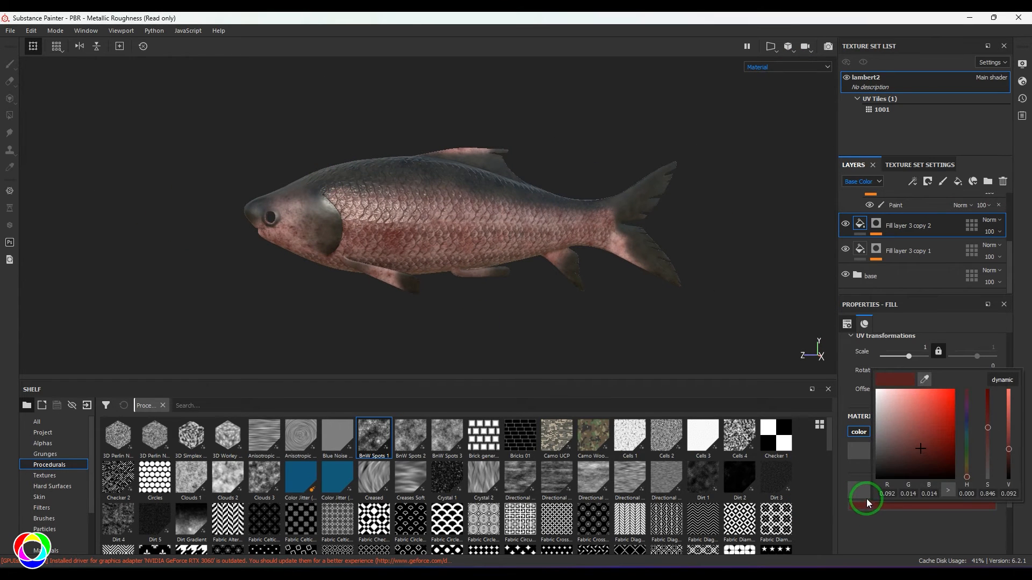
left_click(927, 431)
left_click(862, 226)
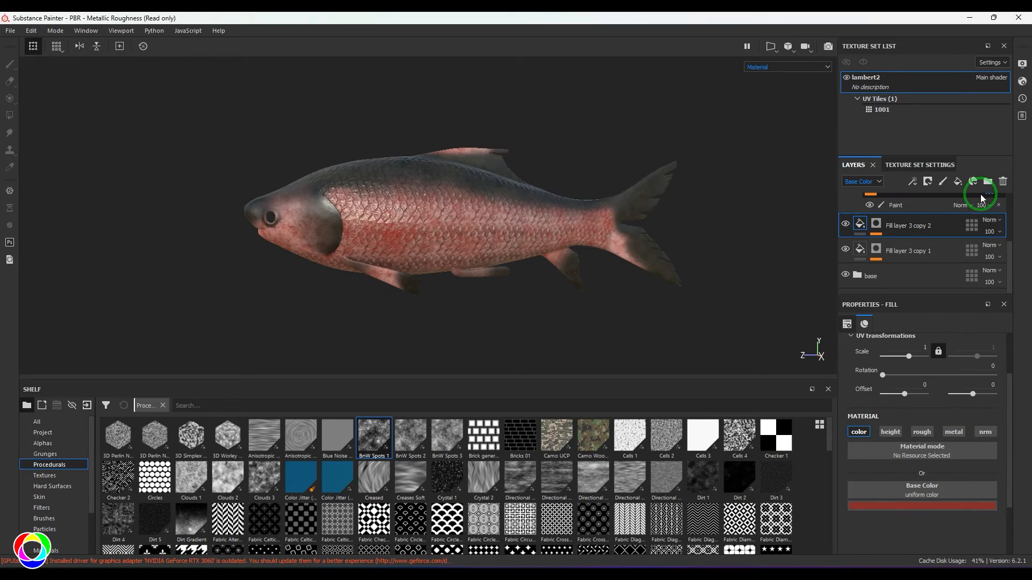
left_click_drag(996, 238, 1002, 253)
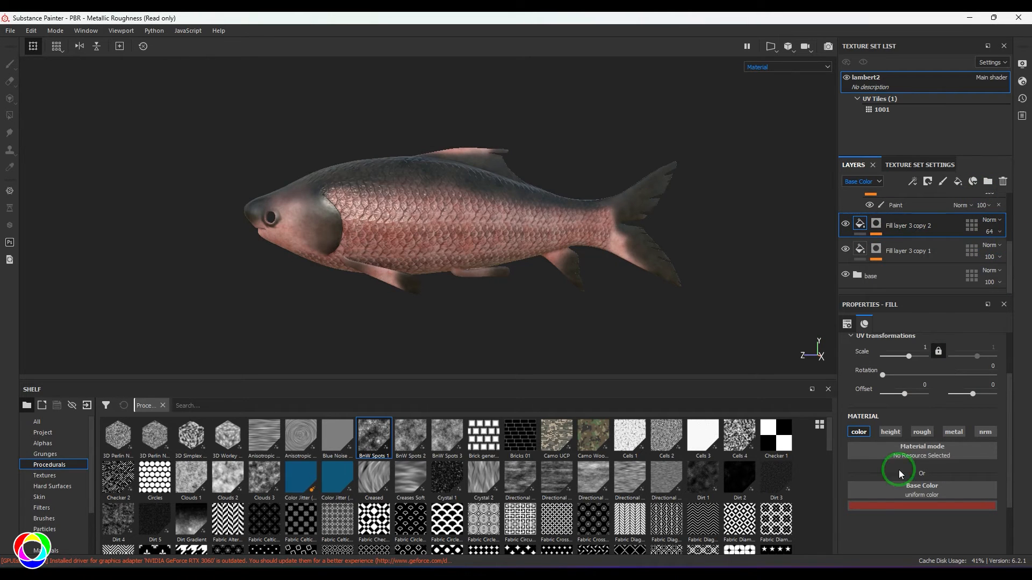
Step: Adjust the Balance of the BnW Spots 1 fill in the mask of Fill layer 3 copy 2
left_click(876, 225)
left_click(925, 245)
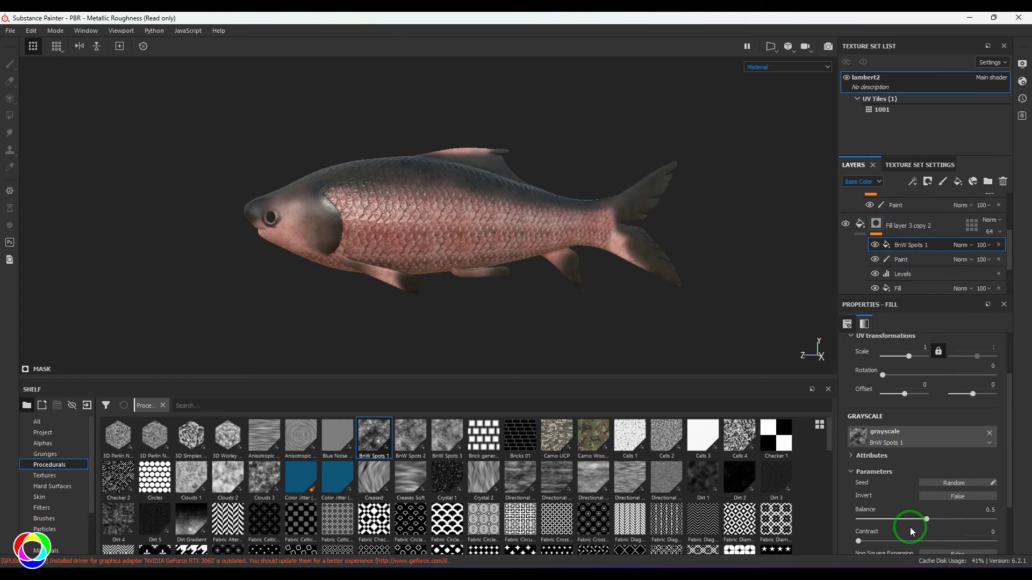
mouse_move(927, 519)
left_mouse_down()
mouse_move(953, 523)
mouse_move(909, 530)
left_mouse_up()
Step: Examine the coloring of the fish's head and scales from several angles, and select the base folder
middle_click_drag(481, 275, 548, 274, "alt")
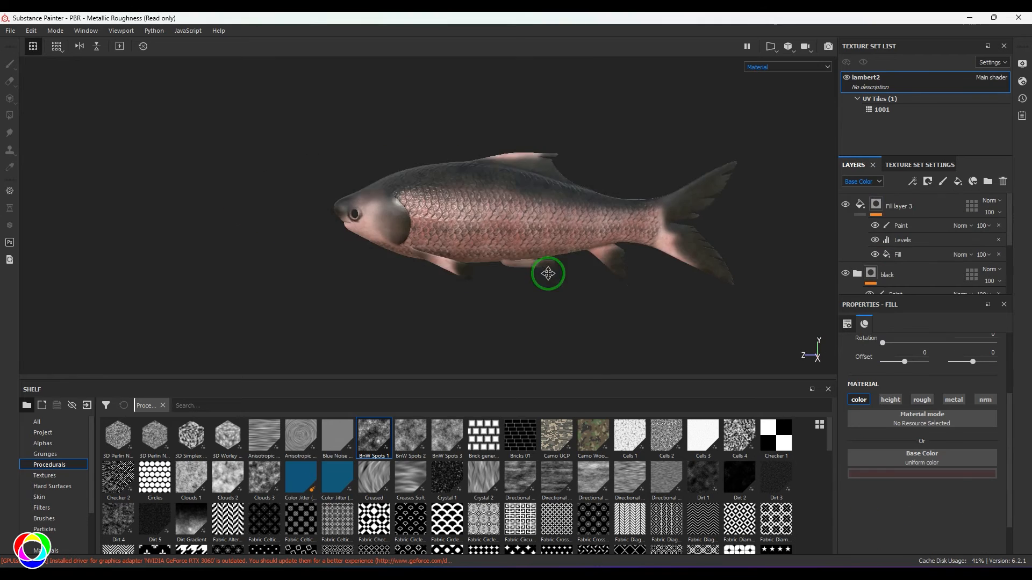
right_click_drag(548, 274, 422, 258, "alt")
left_click_drag(422, 258, 443, 253, "alt")
middle_click_drag(443, 253, 467, 271, "alt")
right_click_drag(467, 270, 423, 269, "alt")
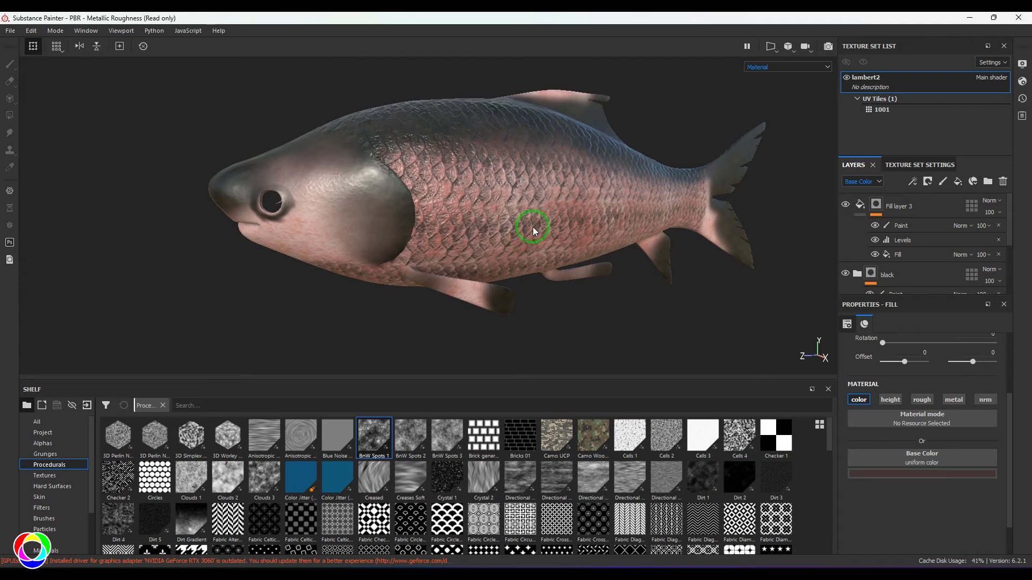
scroll(731, 253, "down", 3)
scroll(882, 237, "down", 3)
left_click(918, 283)
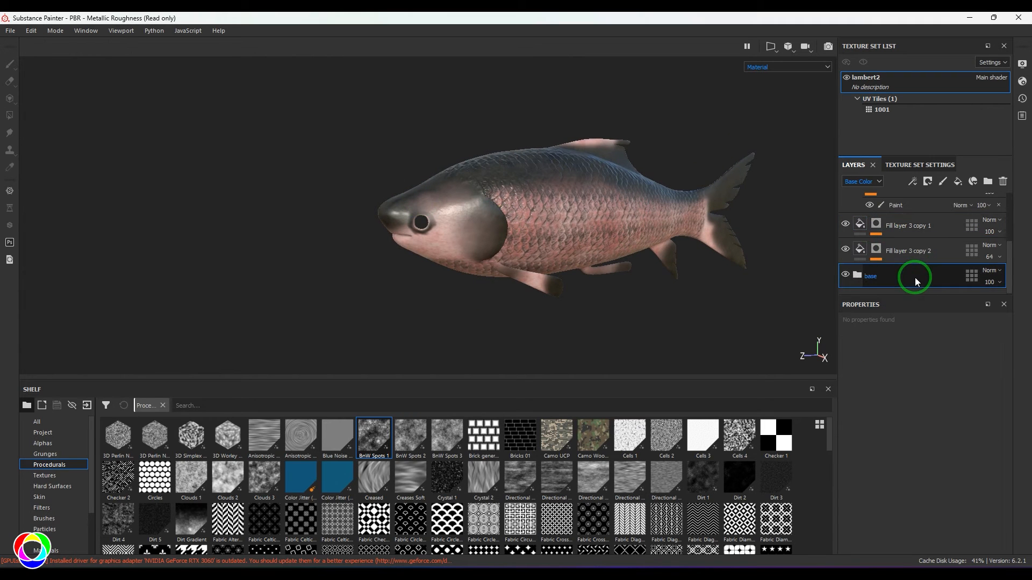
Step: Add a fill layer directly above the base folder and give it a dark red base color
left_click(959, 202)
left_click(959, 183)
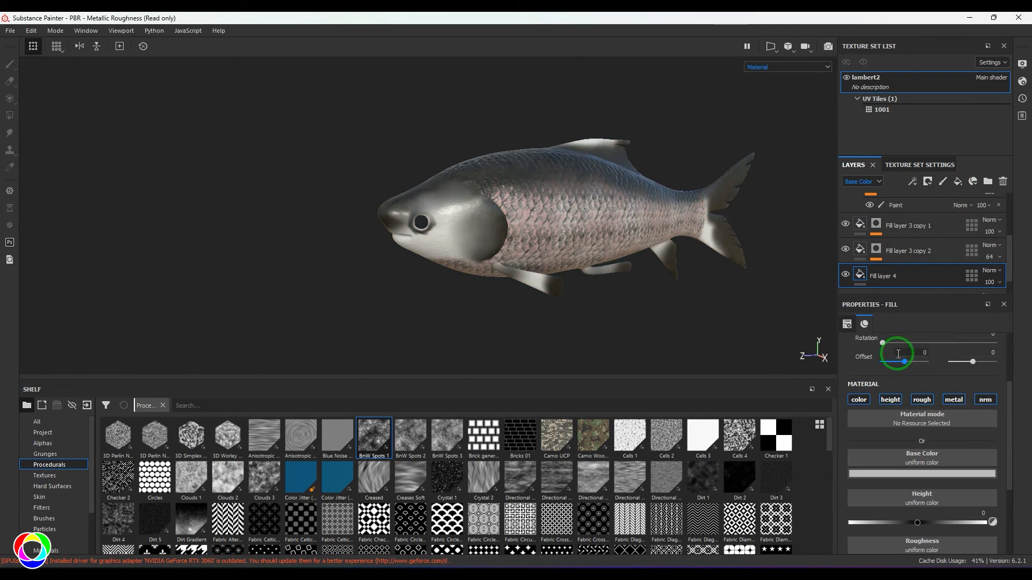
left_click(904, 471)
left_click(941, 430)
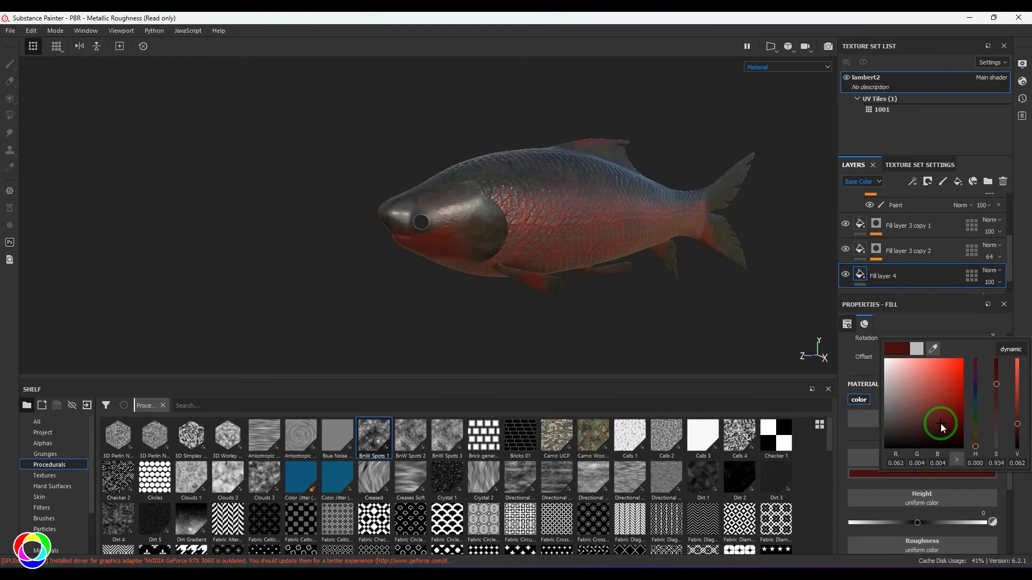
left_click(980, 285)
left_click(845, 250)
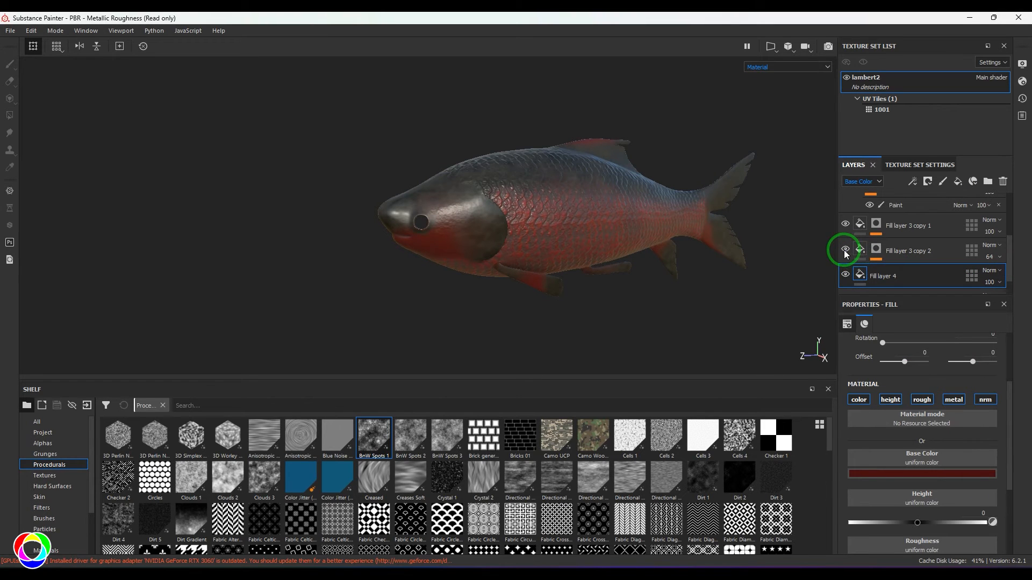
Step: Set the base color of Fill layer 4 to a brighter red and its height to about -0.29
left_click(898, 474)
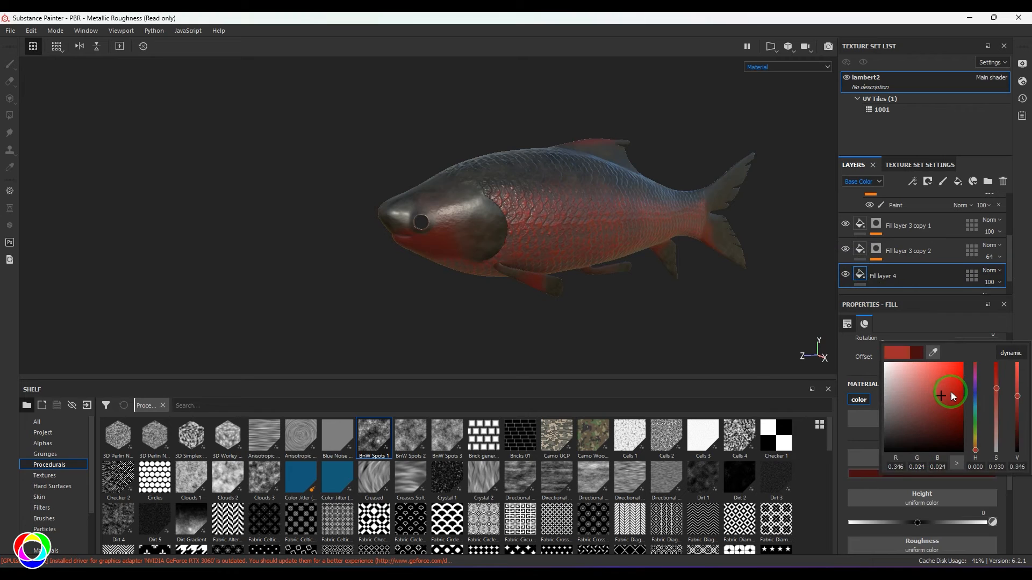
left_click(953, 390)
left_click_drag(953, 390, 951, 397)
left_click(1024, 296)
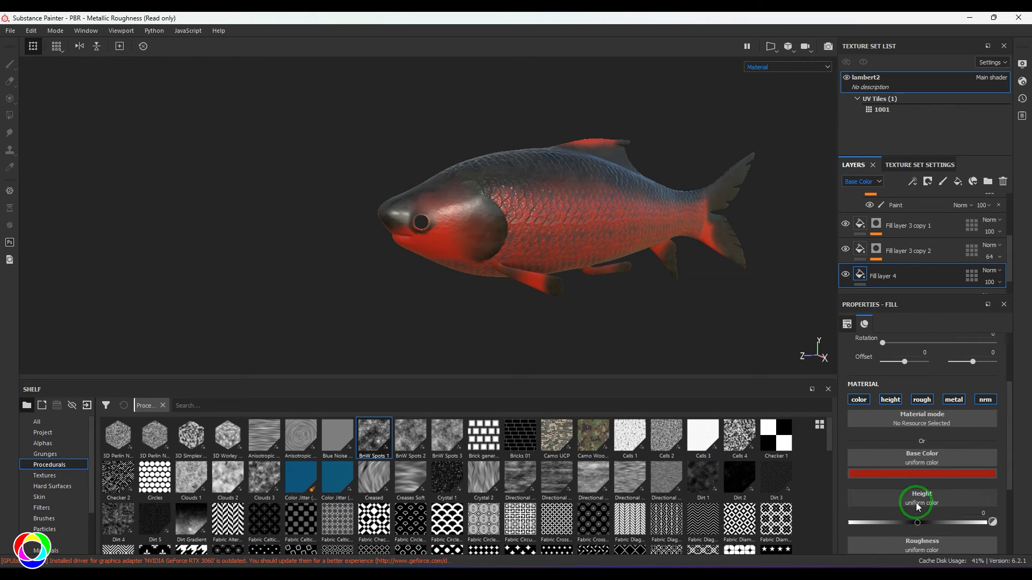
left_click_drag(916, 526, 901, 530)
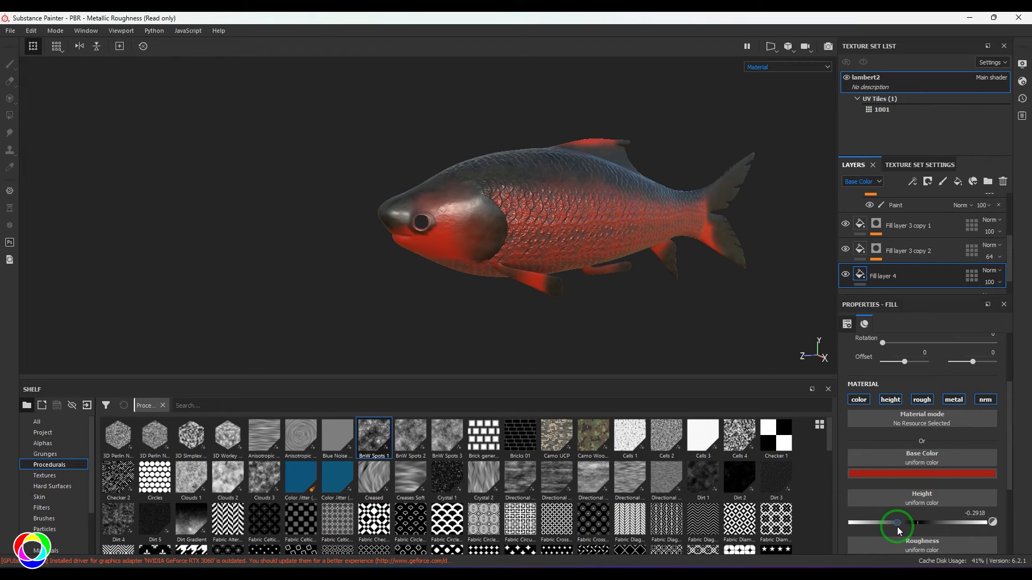
Step: Add a black mask to Fill layer 4 and put a fill effect in that mask
left_click(860, 281)
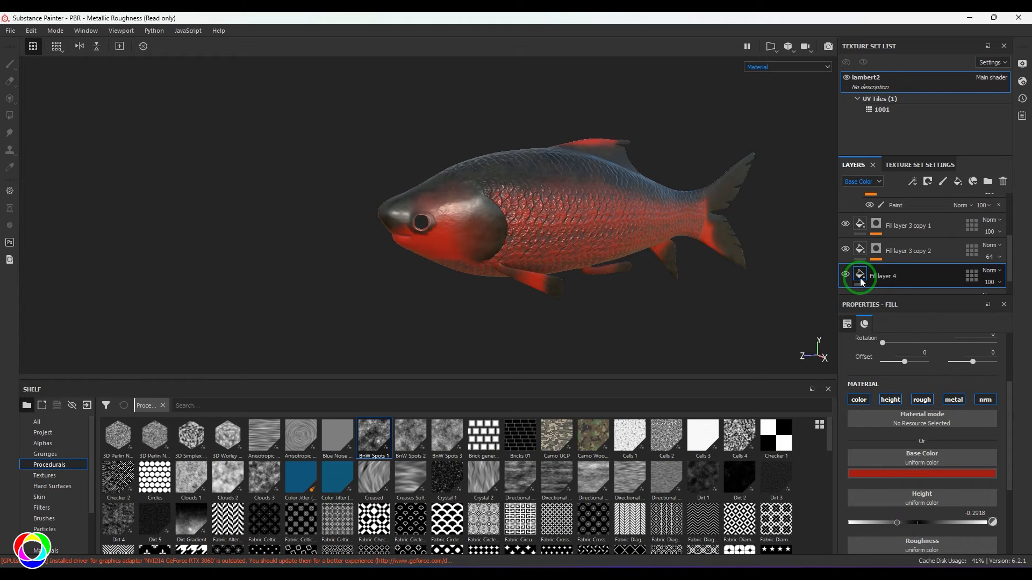
left_click(927, 181)
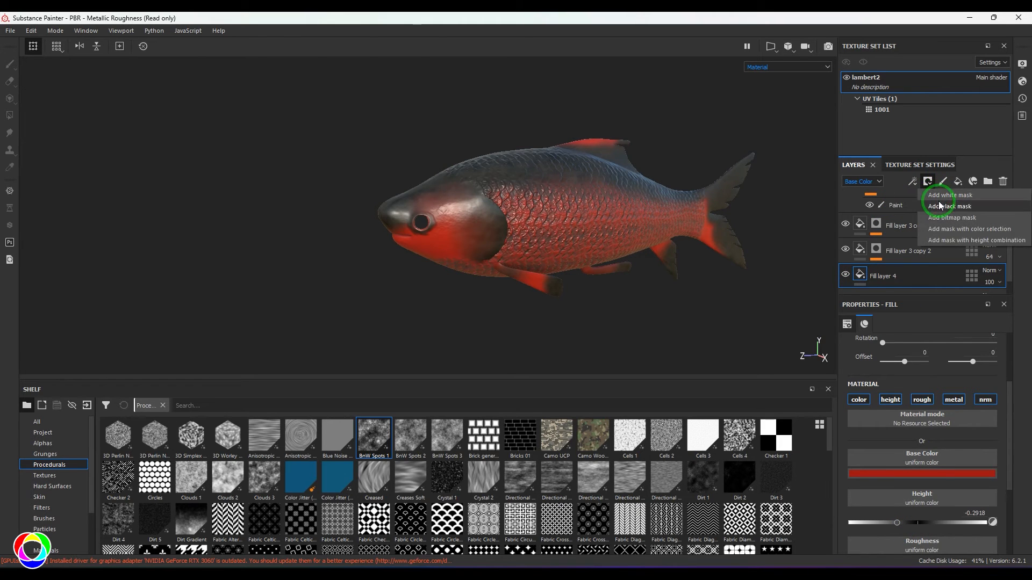
left_click(939, 206)
left_click(912, 183)
left_click(938, 224)
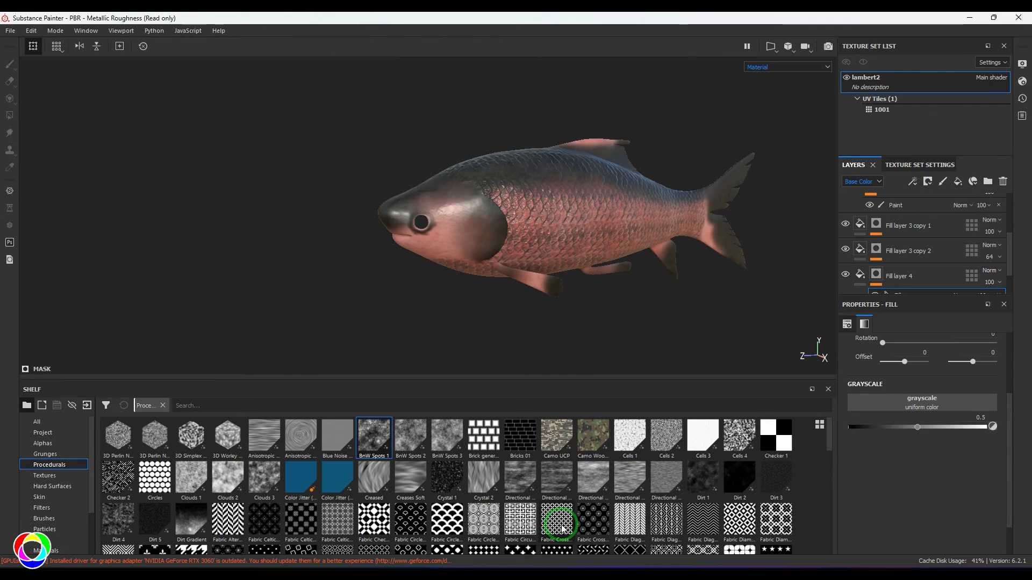
Step: Assign the Marble Fine procedural to the grayscale of the mask fill on Fill layer 4
scroll(562, 528, "down", 10)
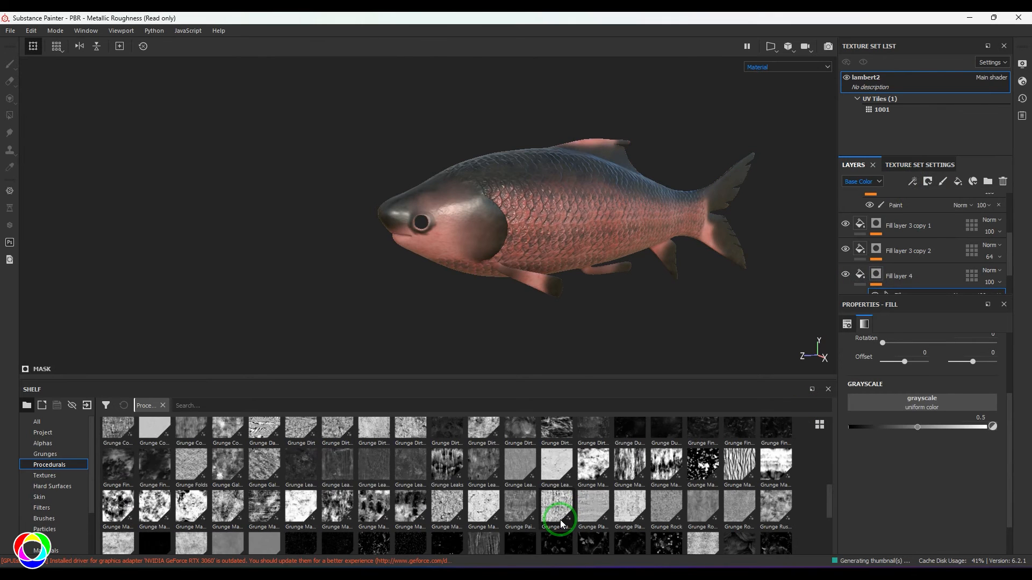
scroll(560, 519, "down", 5)
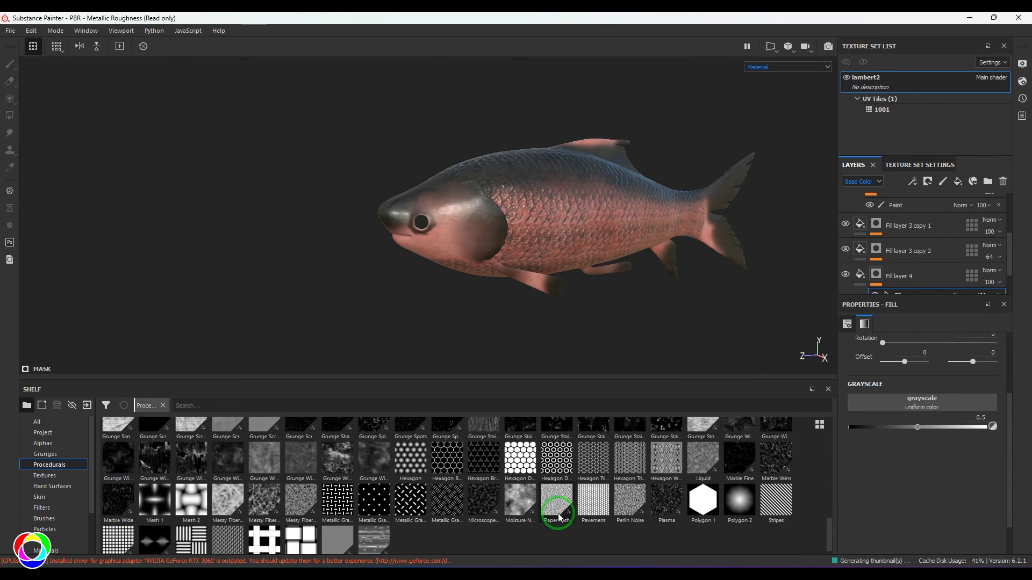
mouse_move(740, 460)
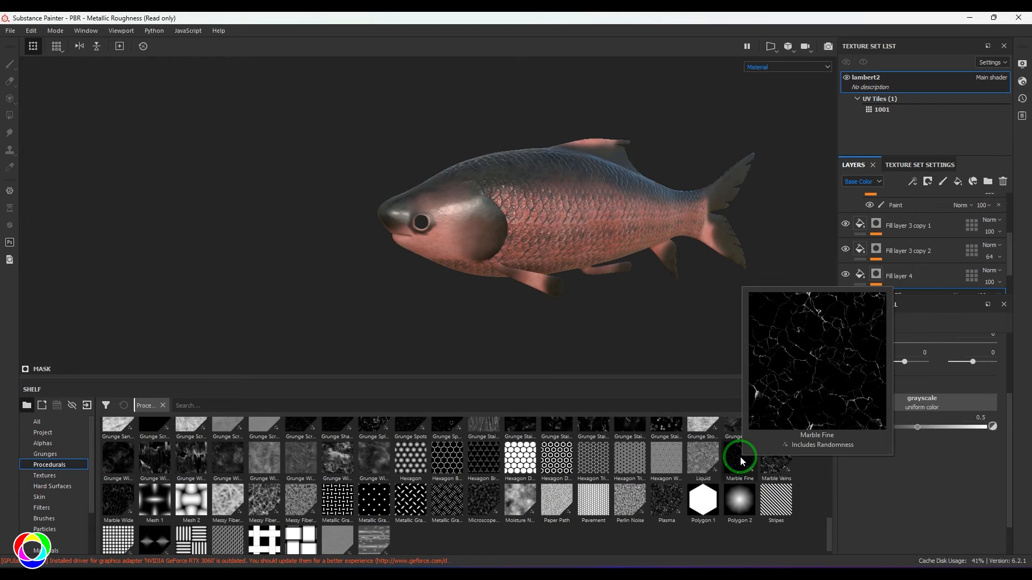
left_click_drag(740, 456, 920, 403)
scroll(486, 257, "up", 3)
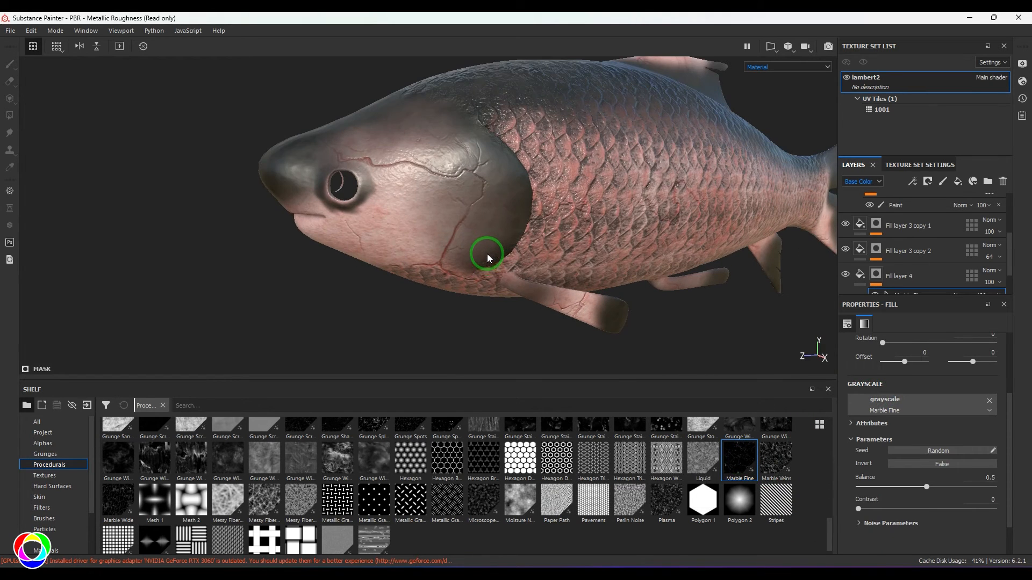
Step: Set the UV scale of the Marble Fine mask fill to 3 and check the vein pattern on the fish
scroll(942, 490, "up", 2)
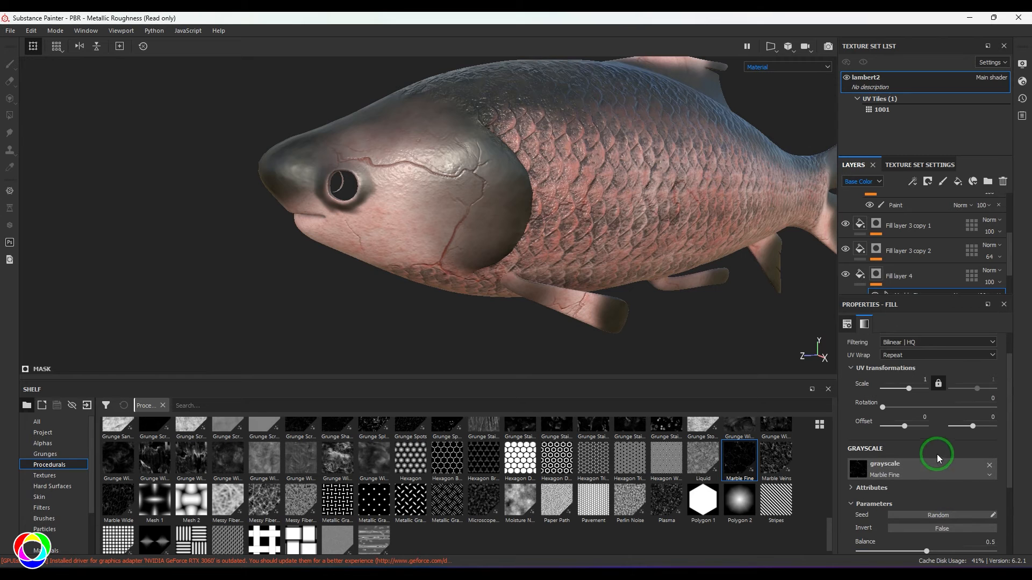
type("3")
key("Return")
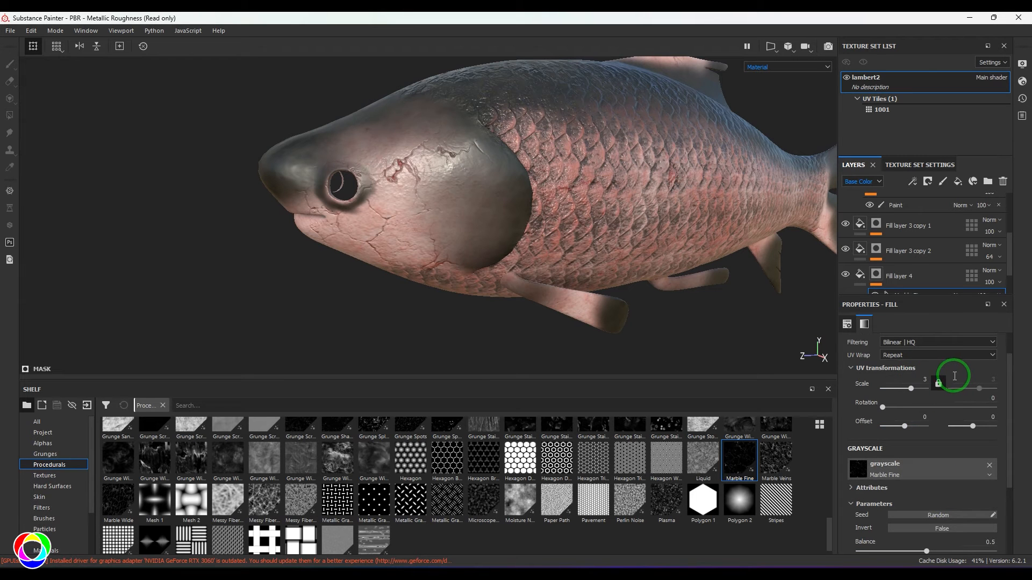
left_click_drag(511, 333, 537, 237, "alt")
scroll(914, 253, "down", 2)
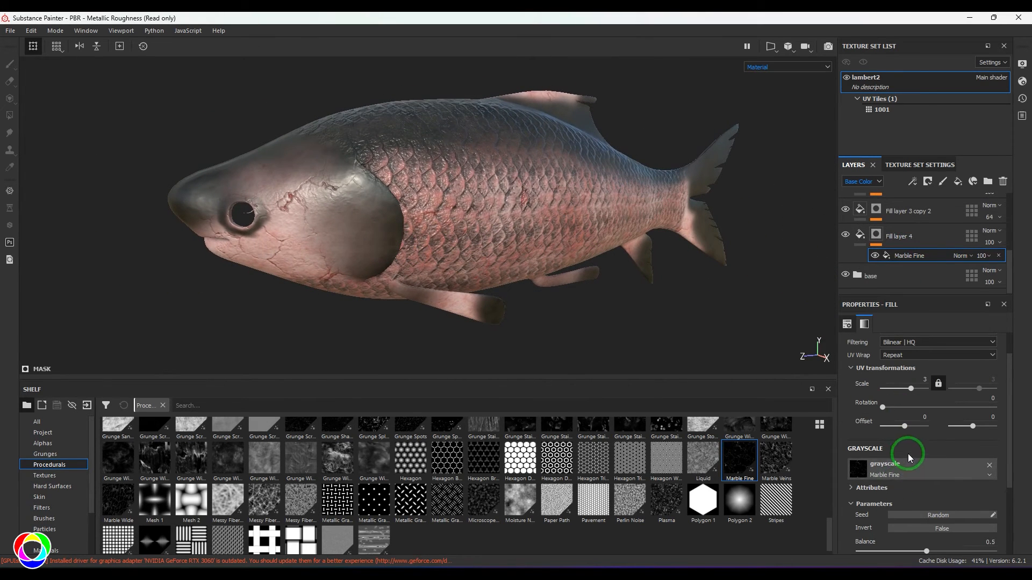
Step: Set the Balance of the Marble Fine mask fill to 0.59
scroll(907, 454, "down", 3)
left_click_drag(916, 487, 924, 486)
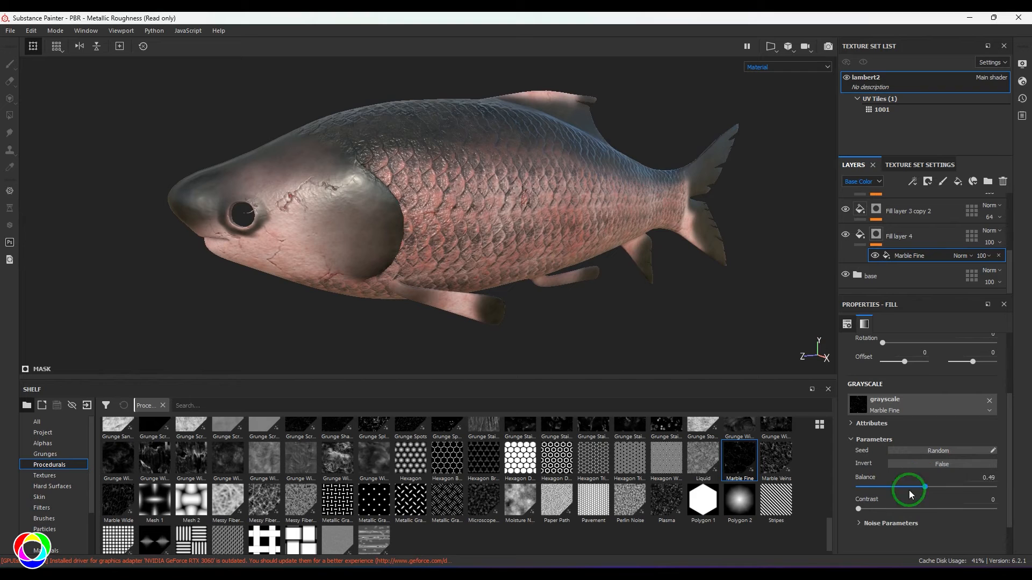
left_click_drag(865, 509, 934, 488)
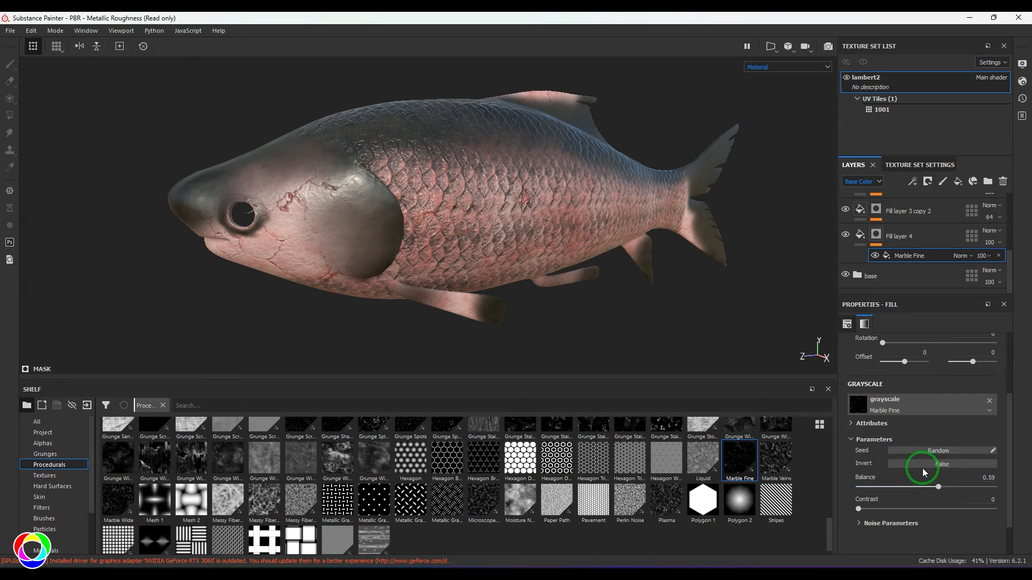
Step: Change the base color of Fill layer 4 to a lighter, muted red
scroll(913, 465, "up", 2)
left_click(872, 270)
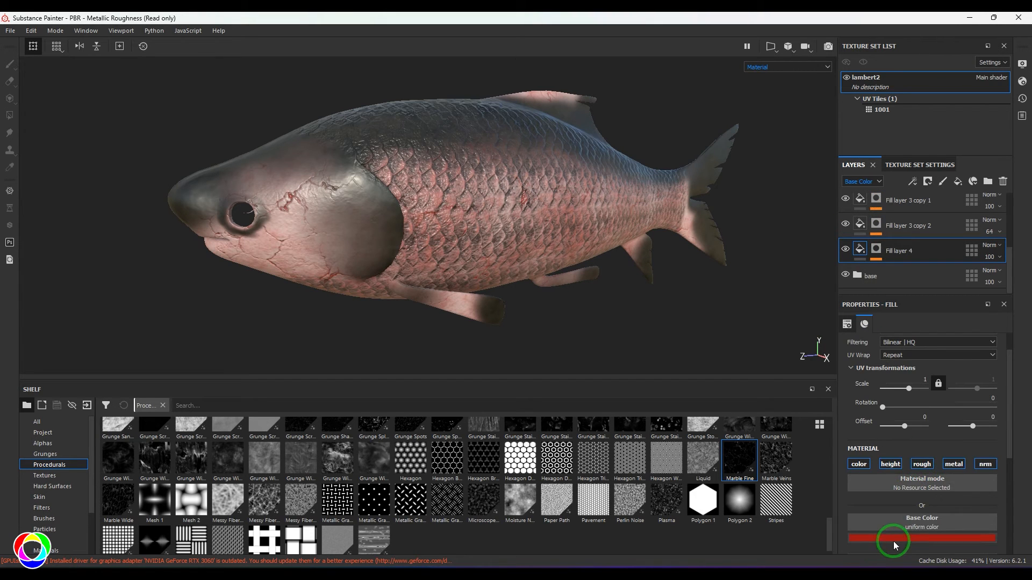
left_click(893, 540)
left_click_drag(911, 489, 924, 459)
left_click(961, 257)
Step: Show the Height channel blending in the layer stack and set the height opacity of Fill layer 4 to 20
left_click(878, 184)
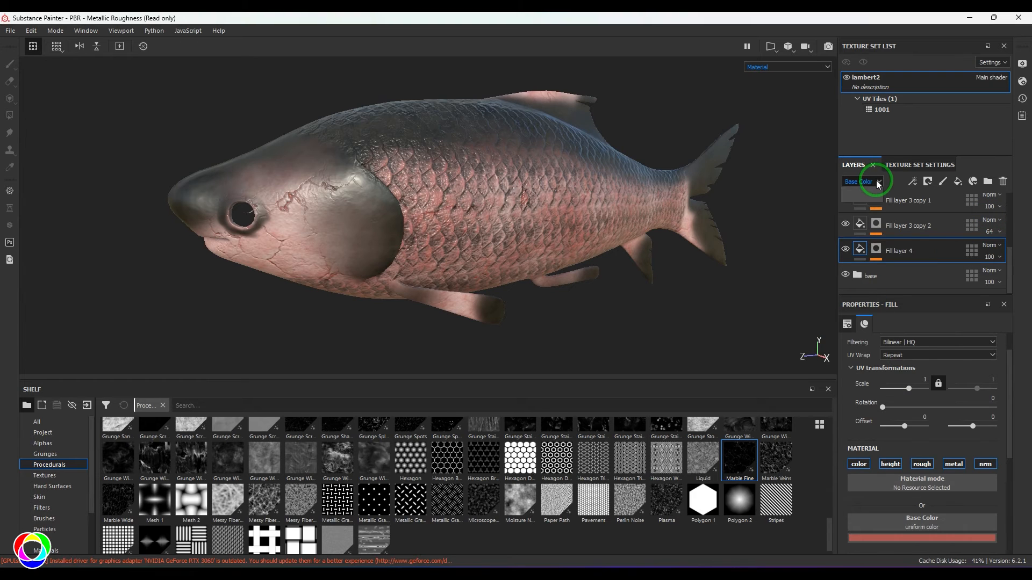
left_click(866, 200)
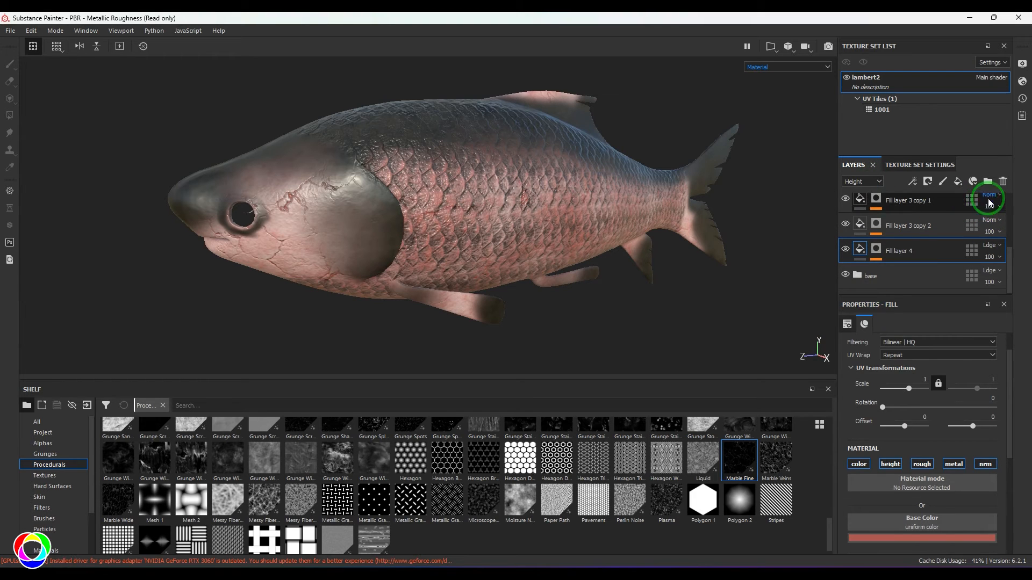
left_click(989, 258)
left_click_drag(989, 276, 990, 279)
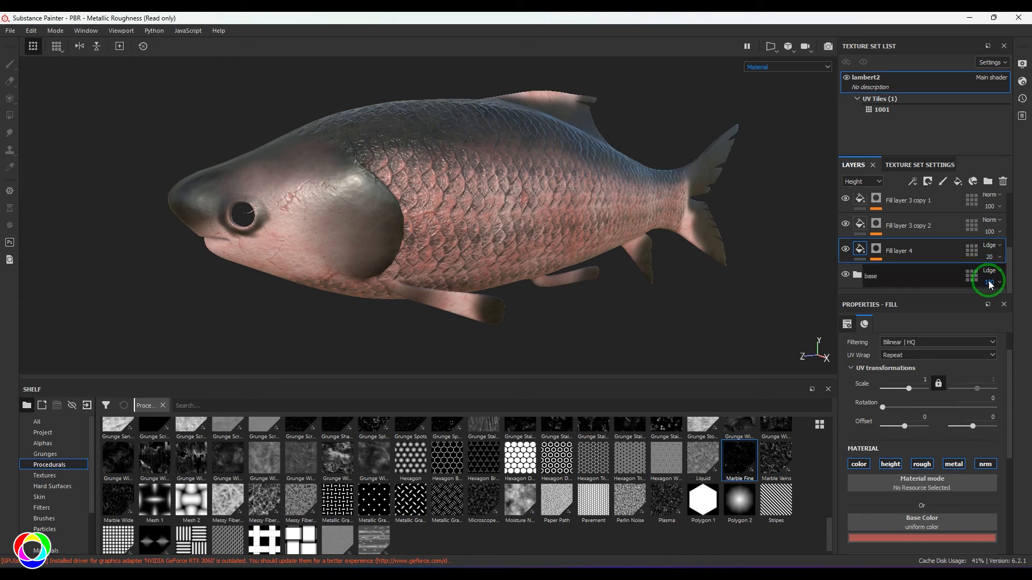
Step: Add a second fill to the mask of Fill layer 4 and assign the Marble Fine procedural to it
left_click(875, 257)
left_click(903, 270)
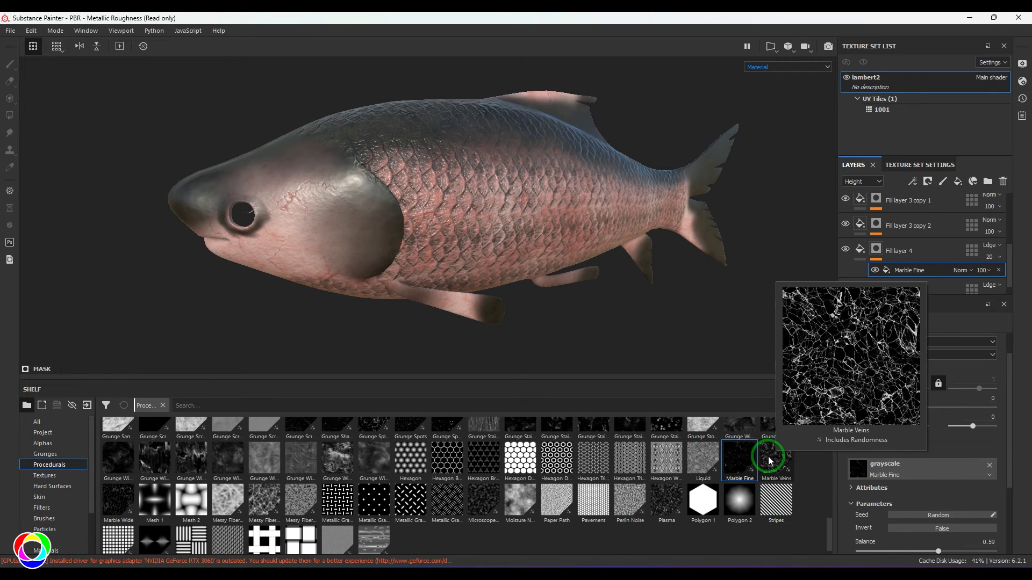
left_click(876, 249)
left_click(911, 183)
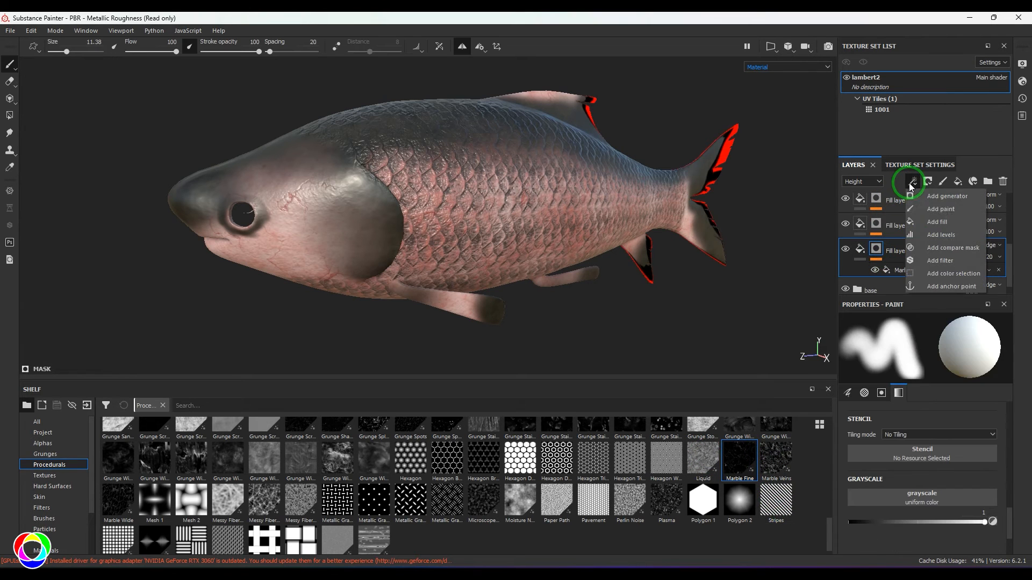
left_click(935, 222)
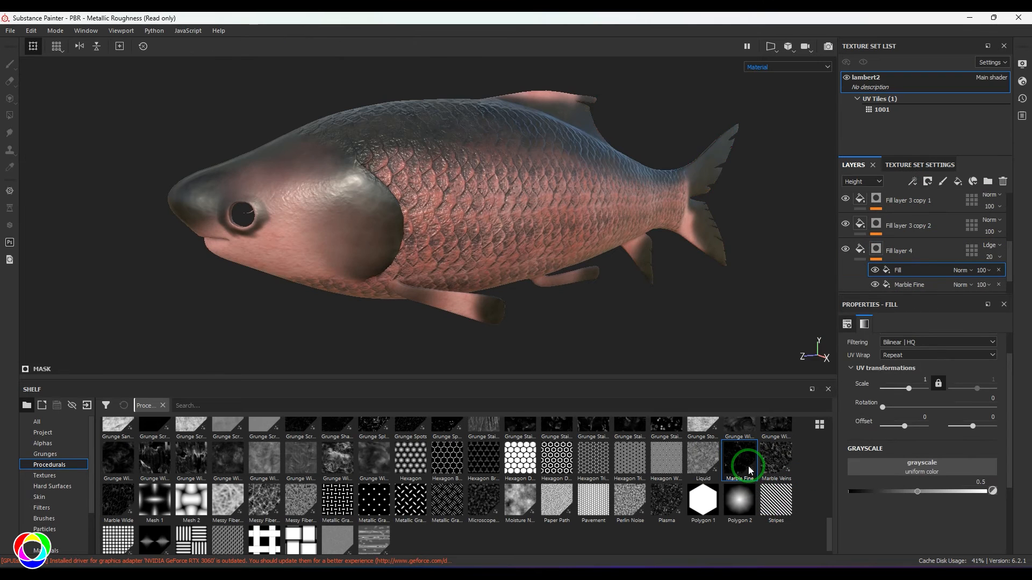
left_click_drag(904, 473, 915, 465)
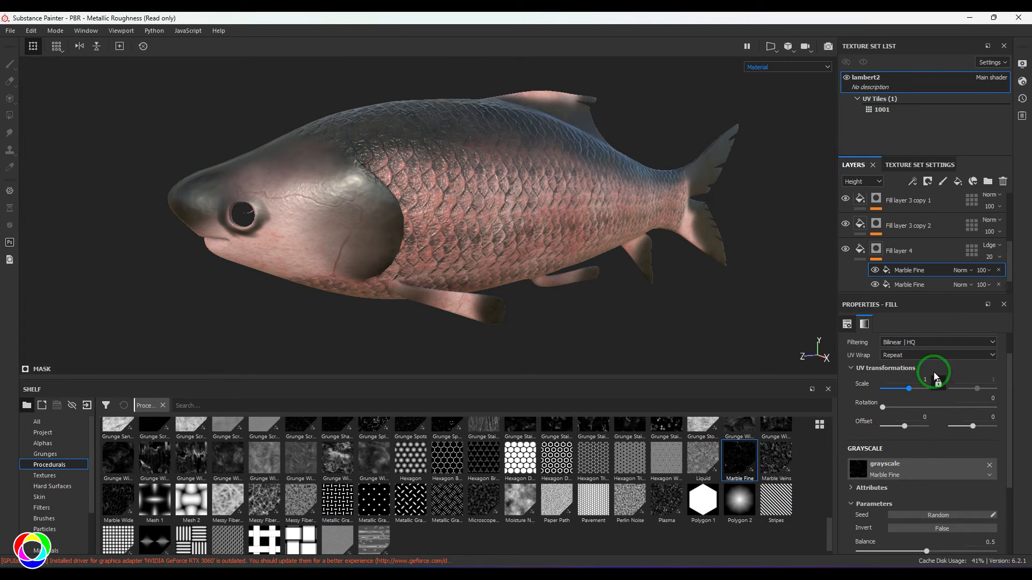
Step: Try the upper Marble Fine fill with Multiply blending and Invert set to True, with the lower Marble Fine fill hidden
left_click(963, 271)
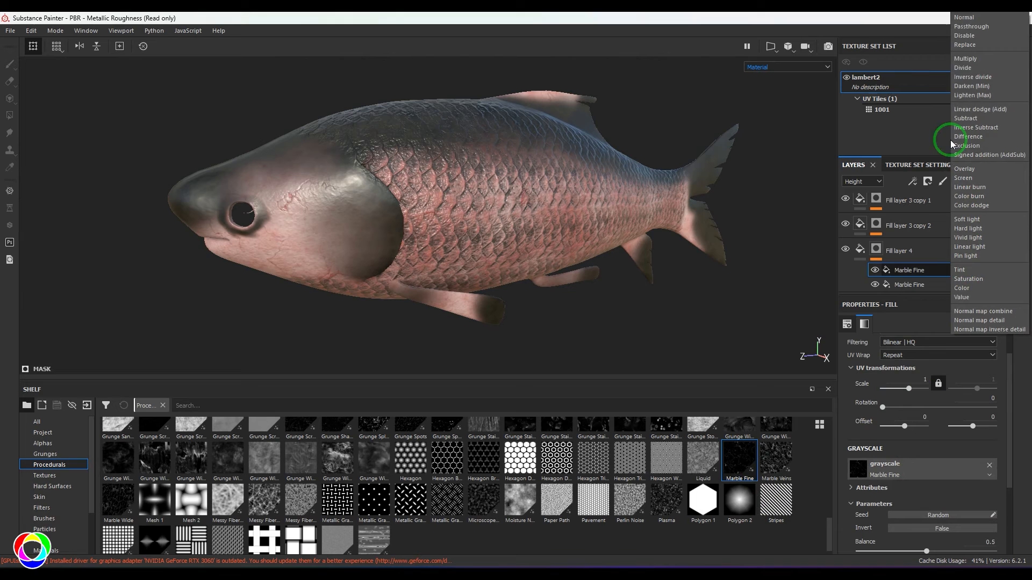
left_click(965, 67)
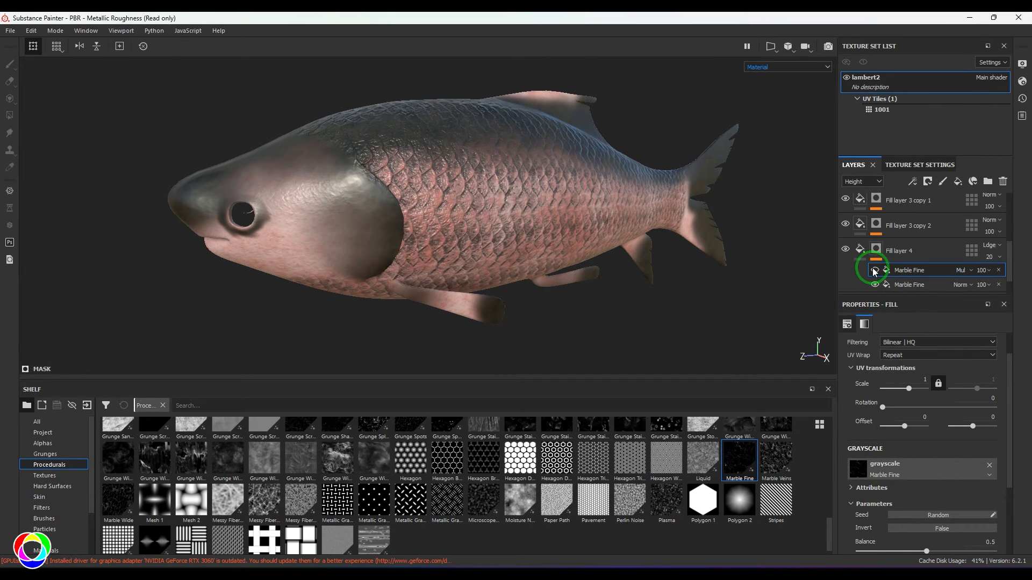
left_click(875, 274)
left_click(876, 272)
left_click(934, 528)
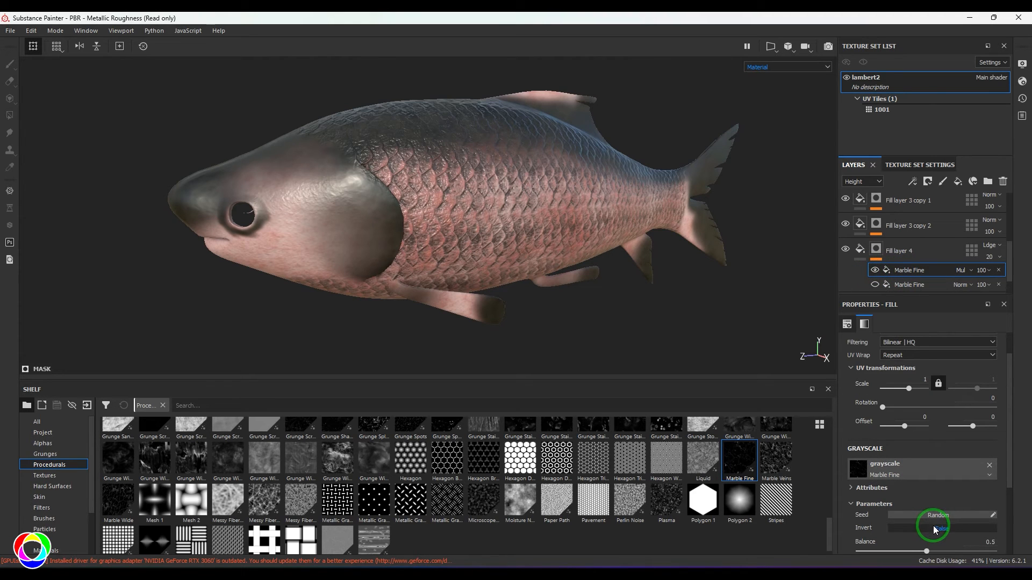
Step: Switch the viewport to the Height display, show the lower Marble Fine fill again and inspect the head up close
left_click(788, 67)
left_click(782, 102)
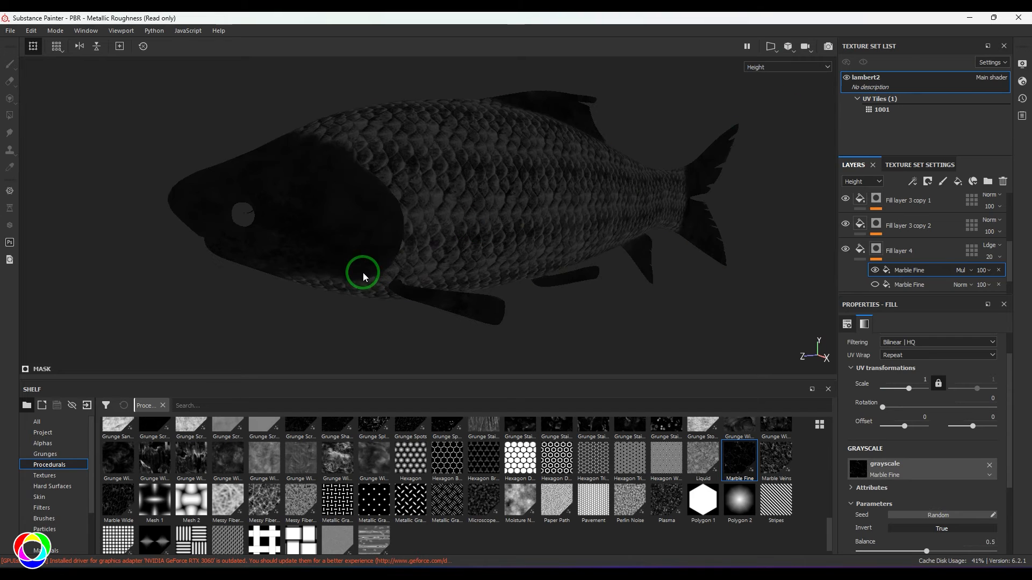
left_click(876, 285)
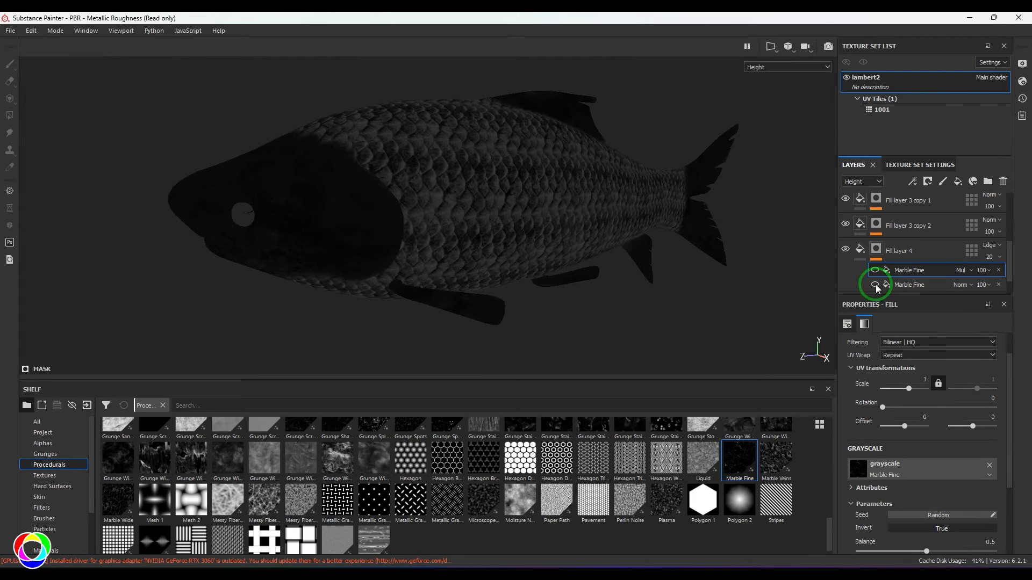
left_click_drag(263, 220, 301, 226, "alt")
right_click_drag(301, 226, 368, 256, "alt")
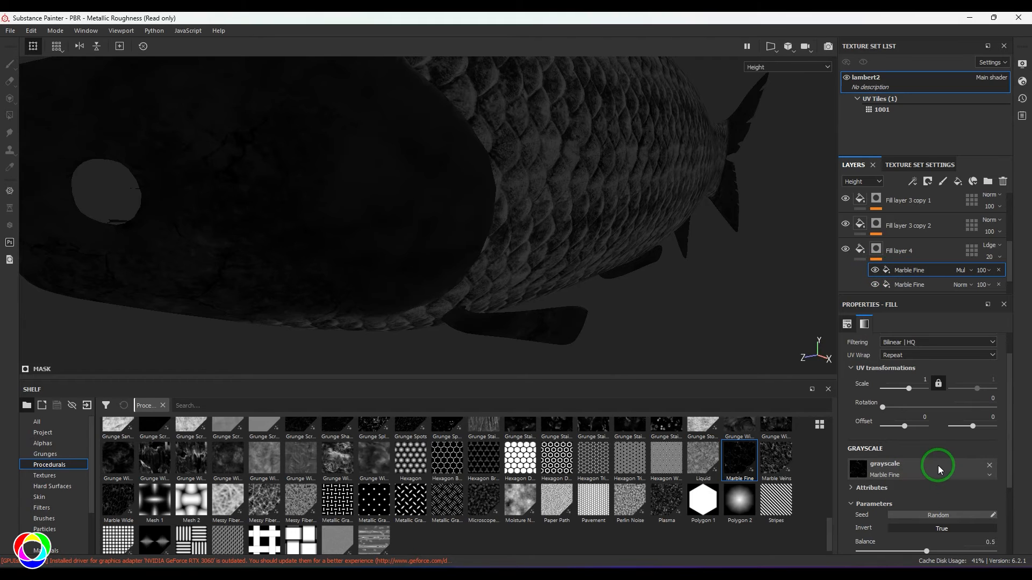
Step: Set Invert to False and the blending mode to Screen for the upper Marble Fine fill in the mask
left_click(935, 529)
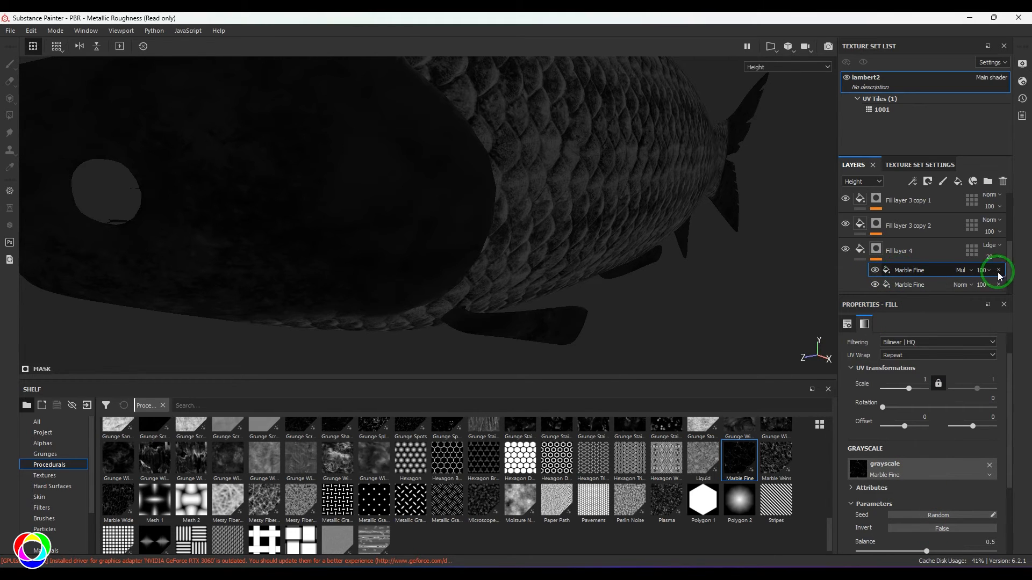
left_click(979, 271)
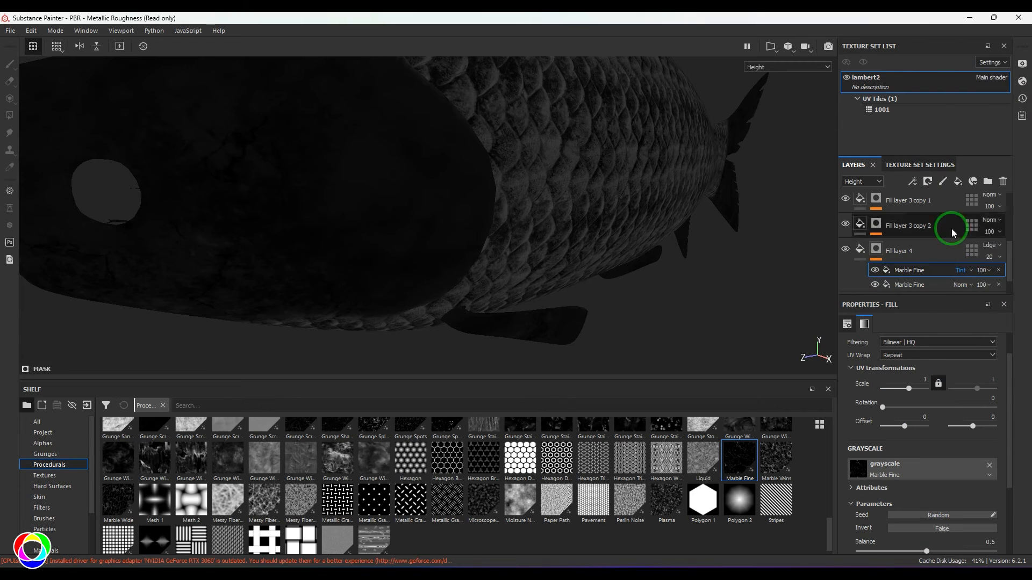
left_click(959, 270)
left_click(965, 180)
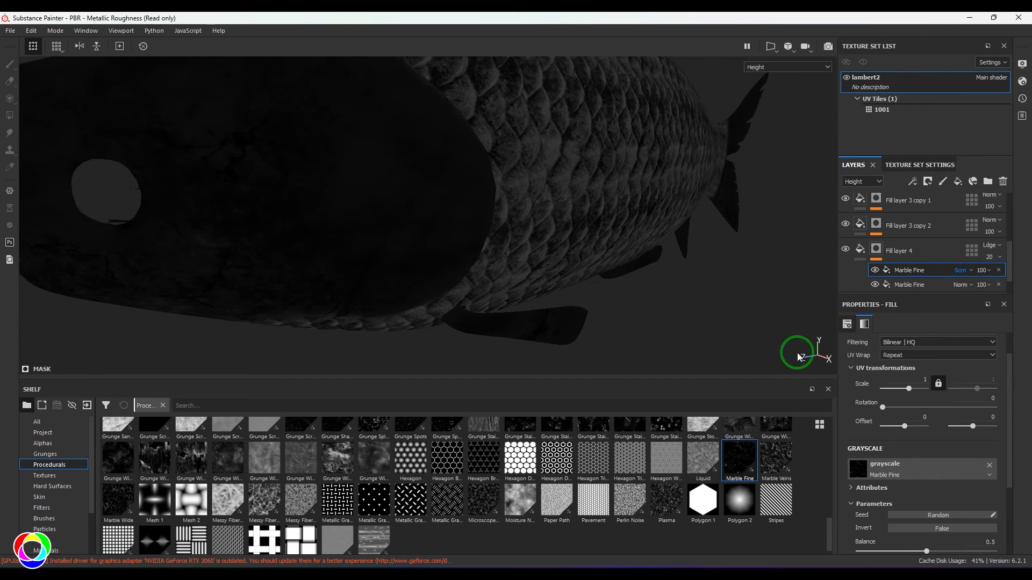
Step: Switch the viewport back to the Material display and look over the head and body of the fish
left_click(777, 68)
left_click(779, 86)
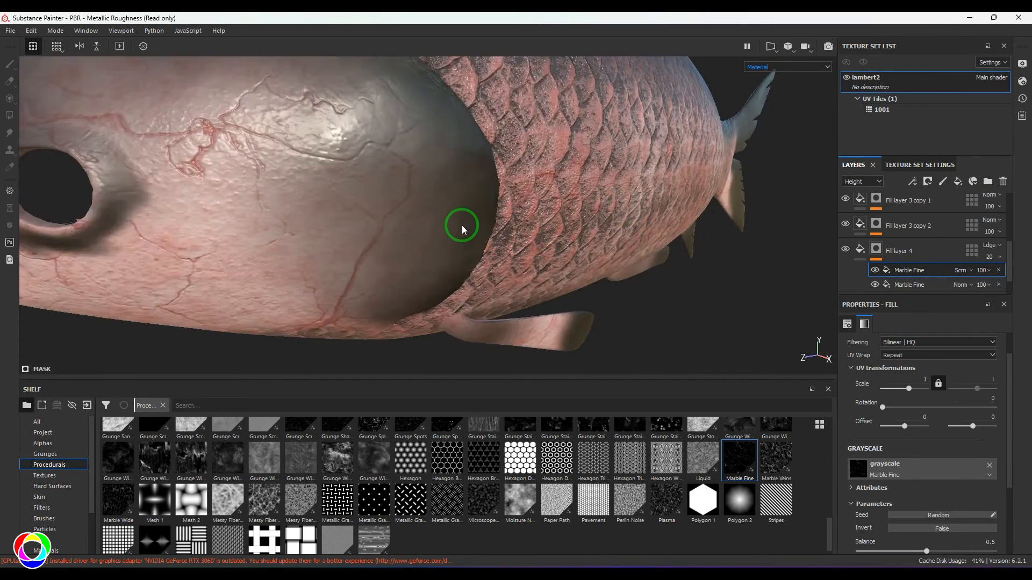
scroll(463, 237, "down", 5)
left_click_drag(464, 251, 427, 253, "alt")
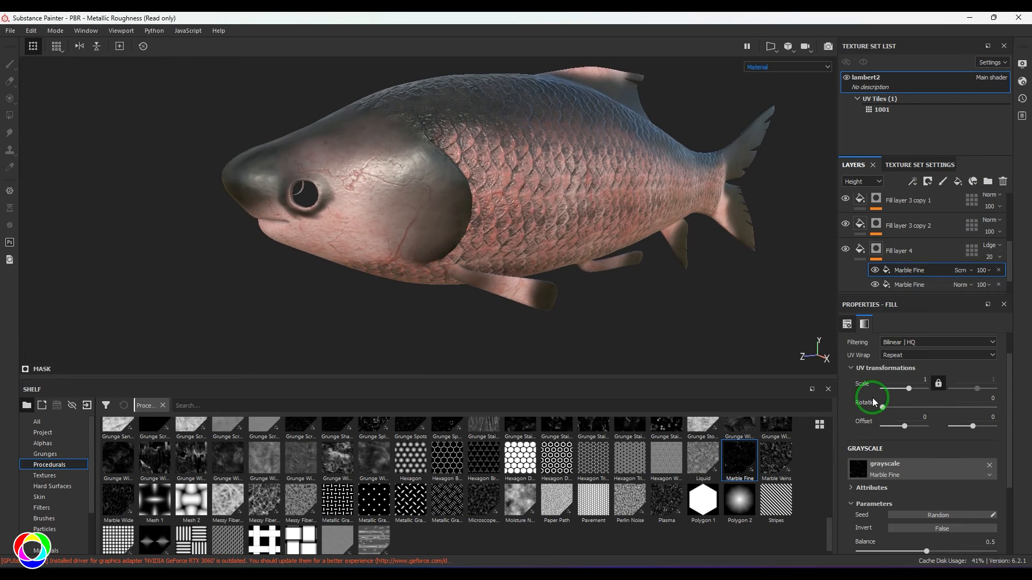
Step: Set the UV scale of the upper Marble Fine fill in the mask to 5 and check the head
left_click(926, 379)
key("BackSpace")
type("5")
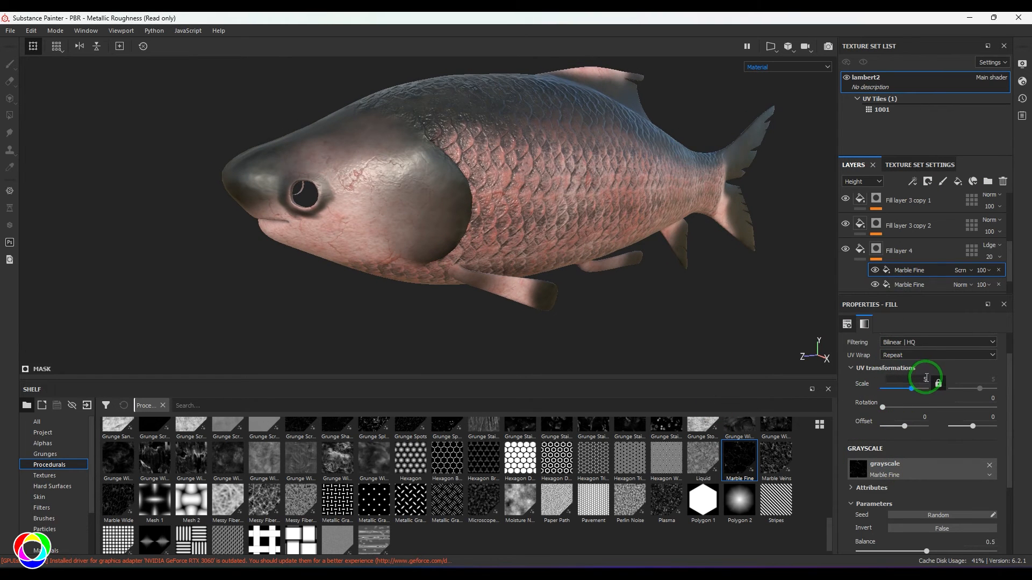
key("Return")
left_click_drag(434, 253, 357, 217, "alt")
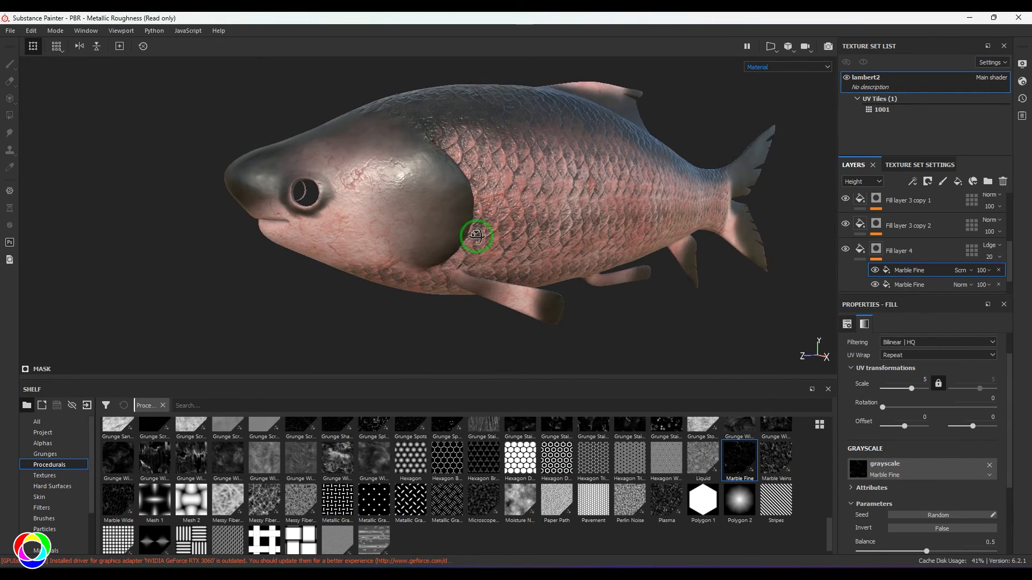
left_click_drag(477, 231, 640, 295, "alt")
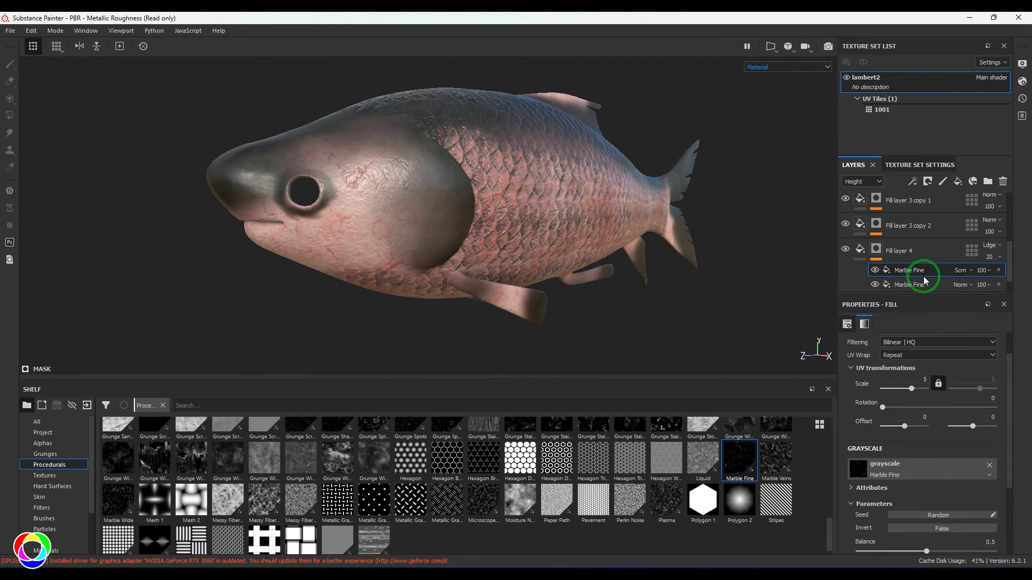
Step: Add a third fill to Fill layer 4's mask with Screen blending, the Marble Wide procedural and a UV scale of 6
left_click(920, 186)
left_click(948, 228)
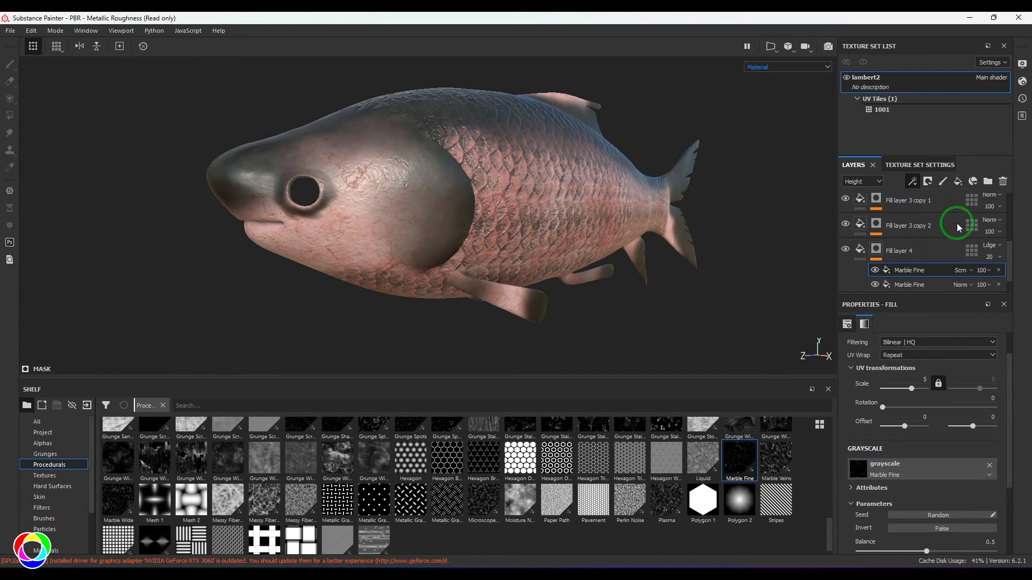
left_click(966, 273)
left_click(969, 270)
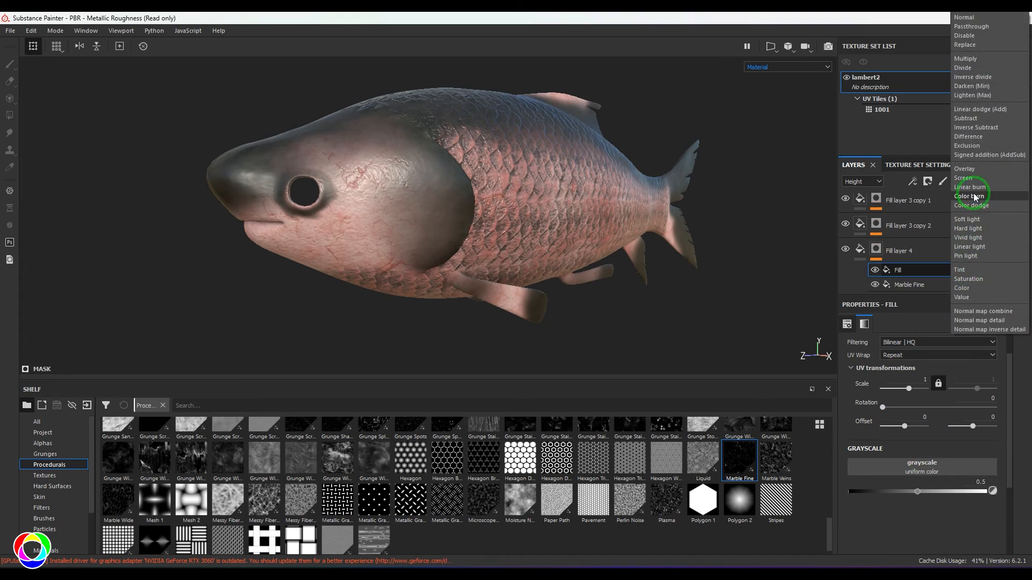
left_click(970, 167)
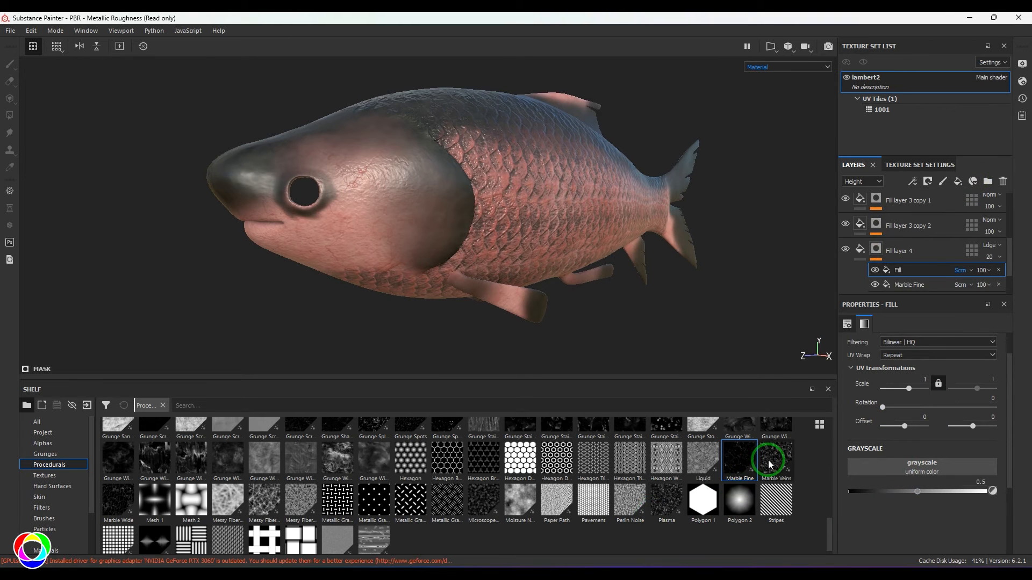
left_click_drag(115, 498, 884, 468)
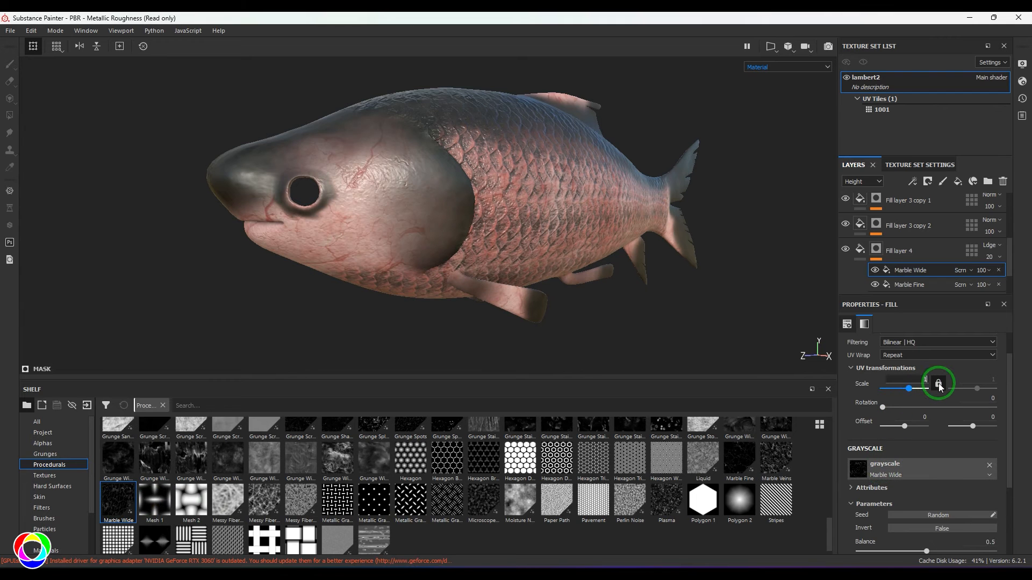
key("Return")
left_click_drag(451, 250, 477, 263, "alt")
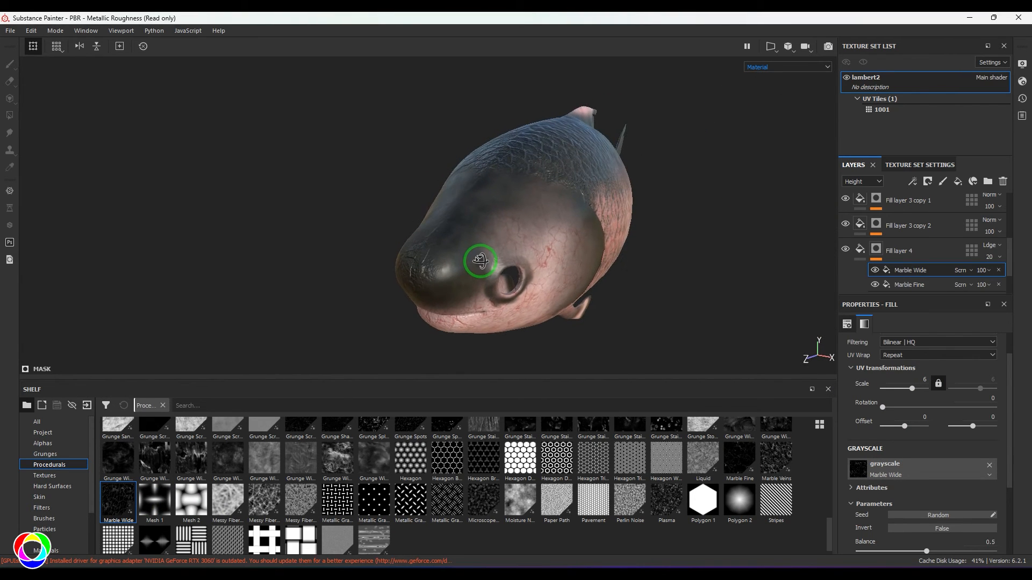
Step: Compare the head with Fill layer 3 hidden and shown, then inspect the vein detail from the side
scroll(983, 231, "down", 5)
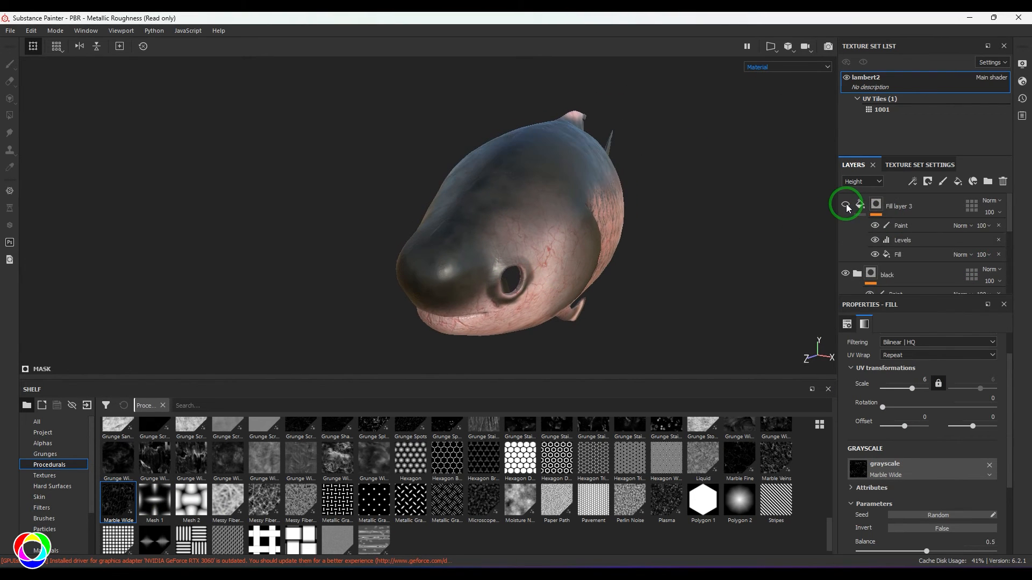
left_click(919, 226)
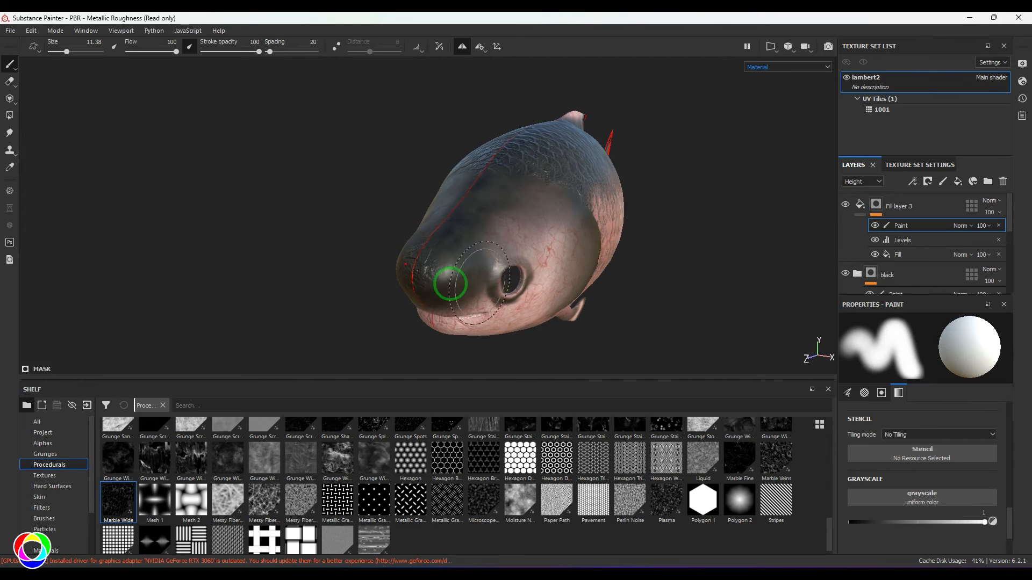
mouse_move(421, 276)
left_mouse_down("alt")
mouse_move(480, 243)
mouse_move(463, 295)
mouse_move(361, 300)
left_mouse_up("alt")
middle_click_drag(481, 250, 402, 214, "alt")
left_click_drag(402, 214, 521, 272, "alt")
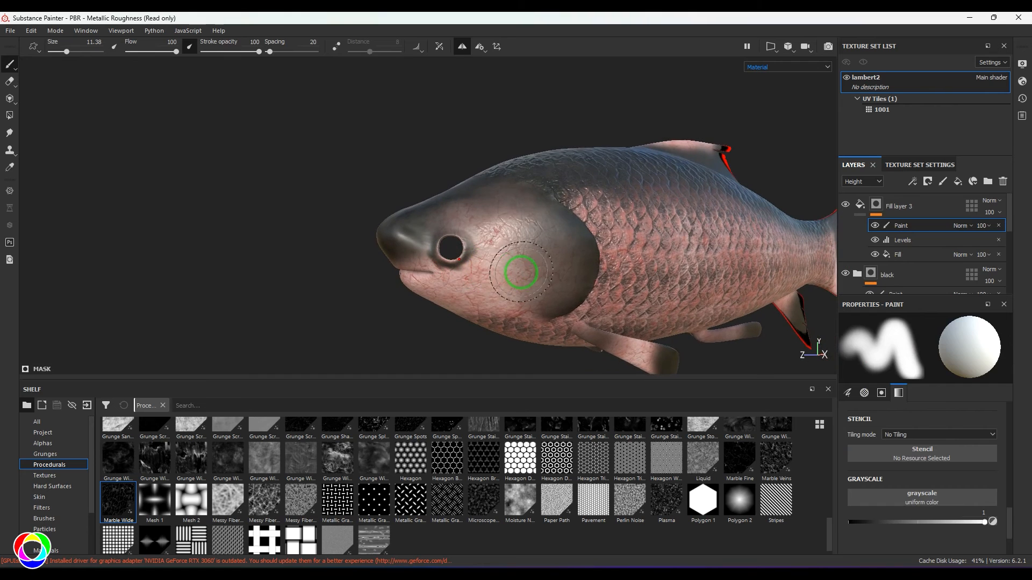
scroll(872, 256, "down", 3)
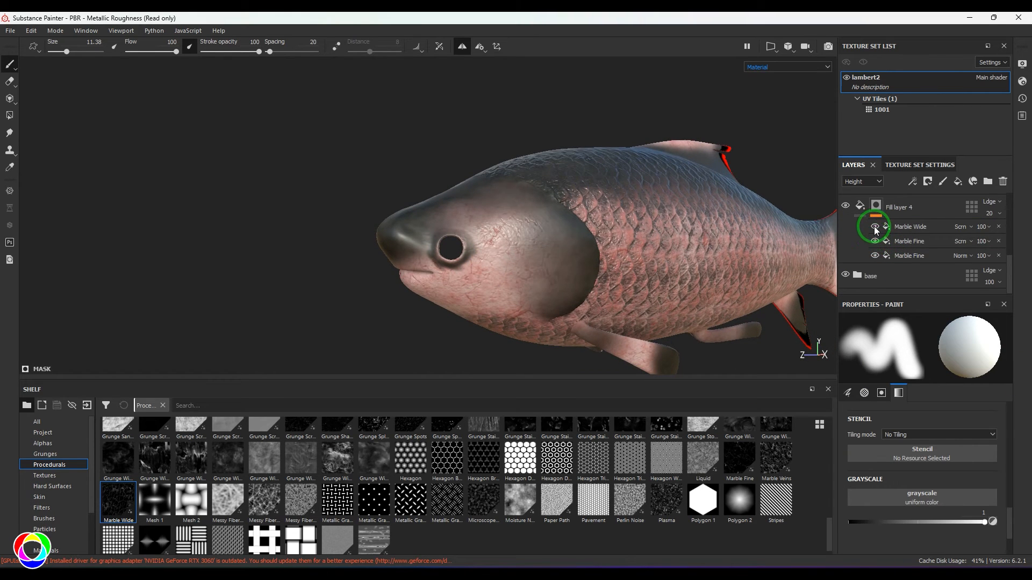
left_click(913, 226)
left_click(912, 181)
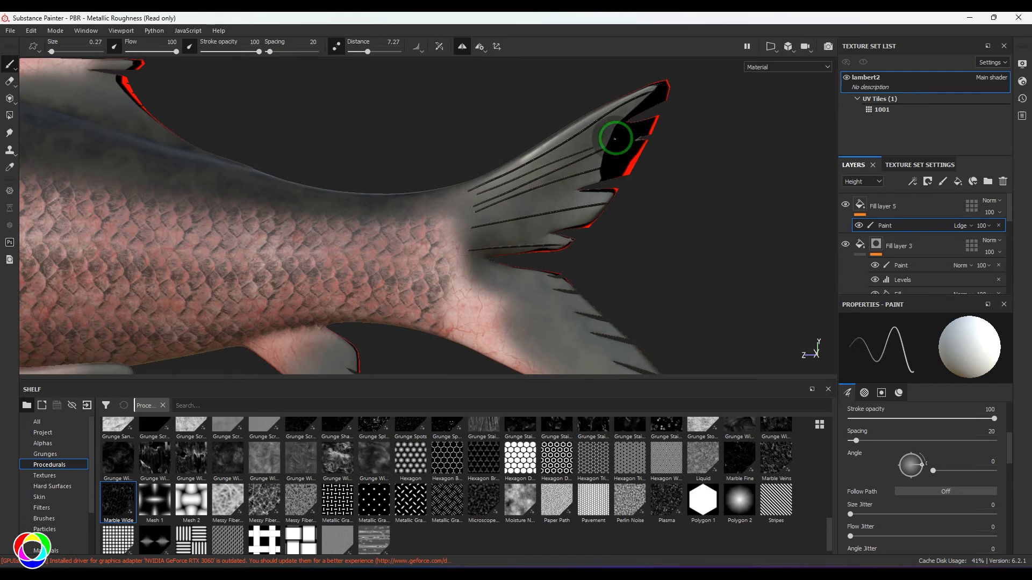
Step: Paint fine height ray lines along both lobes of the tail fin in Fill layer 5 with the 0.27 brush
mouse_move(626, 162)
left_mouse_down()
mouse_move(475, 224)
mouse_move(603, 212)
mouse_move(525, 170)
mouse_move(675, 88)
mouse_move(634, 136)
mouse_move(570, 164)
mouse_move(643, 106)
left_mouse_up()
mouse_move(471, 242)
left_mouse_down()
mouse_move(582, 226)
mouse_move(611, 203)
left_mouse_up()
middle_click_drag(575, 296, 596, 222, "alt")
mouse_move(487, 257)
left_mouse_down()
mouse_move(714, 353)
mouse_move(701, 333)
left_mouse_up()
left_click_drag(485, 230, 671, 290)
mouse_move(485, 223)
left_mouse_down()
mouse_move(614, 260)
mouse_move(599, 239)
left_mouse_up()
left_click_drag(493, 204, 582, 203)
left_click_drag(488, 120, 583, 68)
left_click_drag(528, 184, 489, 207)
mouse_move(489, 207)
left_mouse_down()
mouse_move(602, 223)
mouse_move(538, 225)
left_mouse_up()
mouse_move(538, 225)
left_mouse_down()
mouse_move(638, 223)
mouse_move(516, 231)
left_mouse_up()
left_click_drag(516, 232, 648, 264)
mouse_move(648, 263)
left_mouse_down()
mouse_move(621, 249)
mouse_move(489, 228)
left_mouse_up()
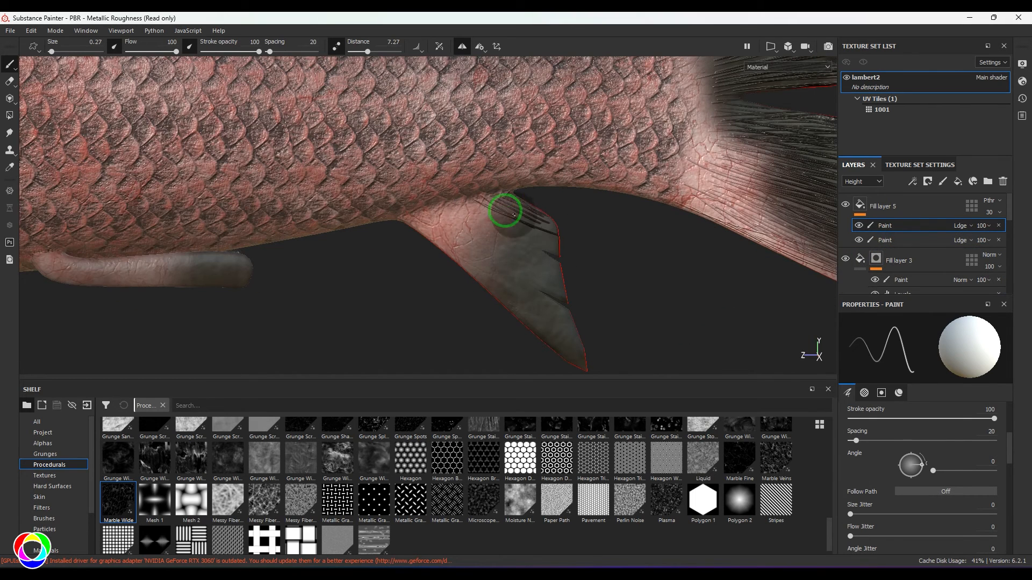
Step: Paint fine height ray lines on the anal fin, and on the dorsal fin in an additional paint effect of Fill layer 5
mouse_move(514, 214)
left_mouse_down()
mouse_move(550, 256)
mouse_move(549, 299)
mouse_move(460, 247)
mouse_move(589, 283)
mouse_move(567, 230)
mouse_move(452, 205)
mouse_move(490, 261)
mouse_move(603, 342)
mouse_move(602, 364)
mouse_move(479, 219)
mouse_move(527, 263)
mouse_move(539, 329)
left_mouse_up()
mouse_move(539, 329)
right_mouse_down("alt")
mouse_move(520, 240)
mouse_move(609, 258)
right_mouse_up("alt")
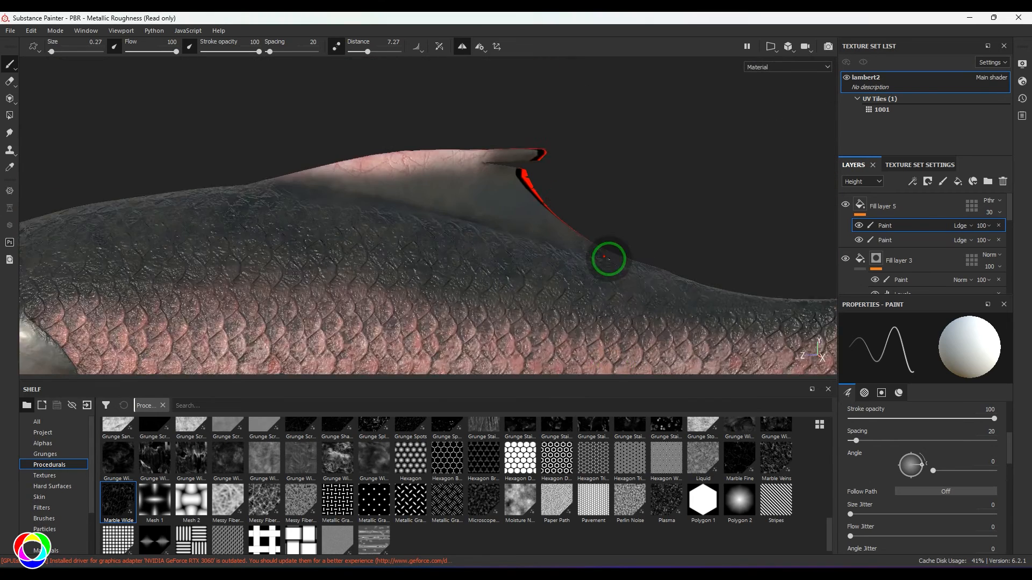
middle_click_drag(608, 258, 604, 282, "alt")
left_click(913, 182)
left_click(932, 207)
mouse_move(252, 197)
left_mouse_down()
mouse_move(511, 211)
mouse_move(472, 244)
mouse_move(523, 173)
mouse_move(294, 189)
mouse_move(467, 189)
mouse_move(290, 196)
mouse_move(546, 208)
mouse_move(510, 237)
mouse_move(606, 281)
mouse_move(382, 218)
mouse_move(369, 194)
left_mouse_up()
right_click_drag(590, 202, 516, 233, "alt")
middle_click_drag(516, 233, 595, 247, "alt")
right_click_drag(595, 247, 635, 269, "alt")
Step: Show the 3D and 2D views side by side and paint fine ray lines along the pectoral fin's UV island
middle_click_drag(607, 290, 626, 97, "alt")
left_click(771, 46)
left_click(791, 63)
right_click_drag(607, 236, 652, 265, "alt")
left_click_drag(499, 200, 645, 200)
mouse_move(561, 166)
left_mouse_down()
mouse_move(610, 202)
mouse_move(788, 247)
mouse_move(582, 197)
mouse_move(702, 260)
mouse_move(645, 227)
left_mouse_up()
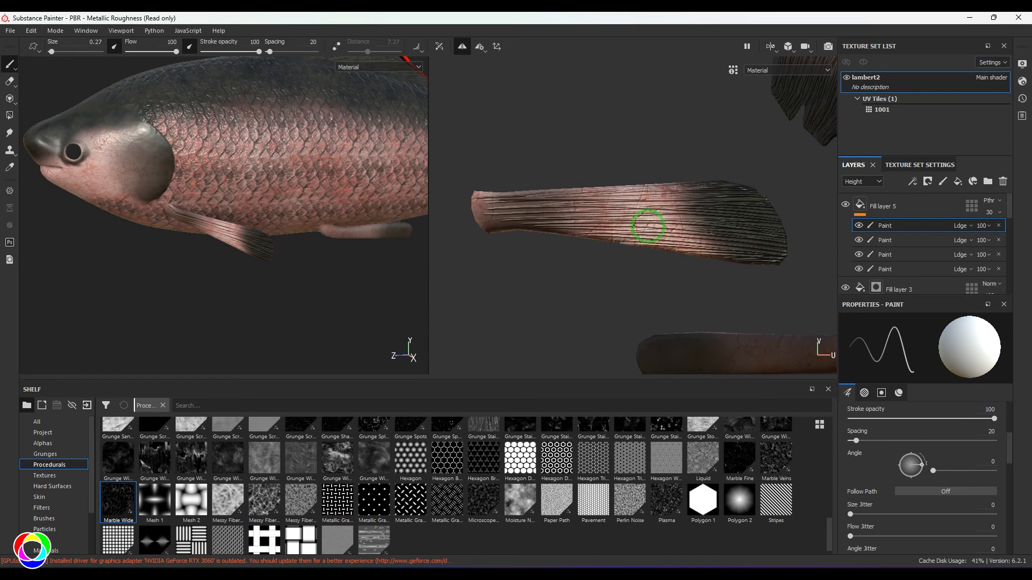
Step: Paint fine lengthwise ray lines over the remaining paired-fin UV islands in the 2D view
middle_click_drag(703, 282, 588, 149, "alt")
mouse_move(538, 210)
left_mouse_down()
mouse_move(683, 240)
mouse_move(595, 207)
mouse_move(723, 209)
left_mouse_up()
middle_click_drag(723, 210, 493, 237, "alt")
scroll(493, 237, "up", 2)
mouse_move(744, 128)
left_mouse_down()
mouse_move(534, 155)
mouse_move(546, 189)
mouse_move(591, 135)
left_mouse_up()
middle_click_drag(726, 240, 622, 189, "alt")
left_click_drag(645, 215, 591, 208)
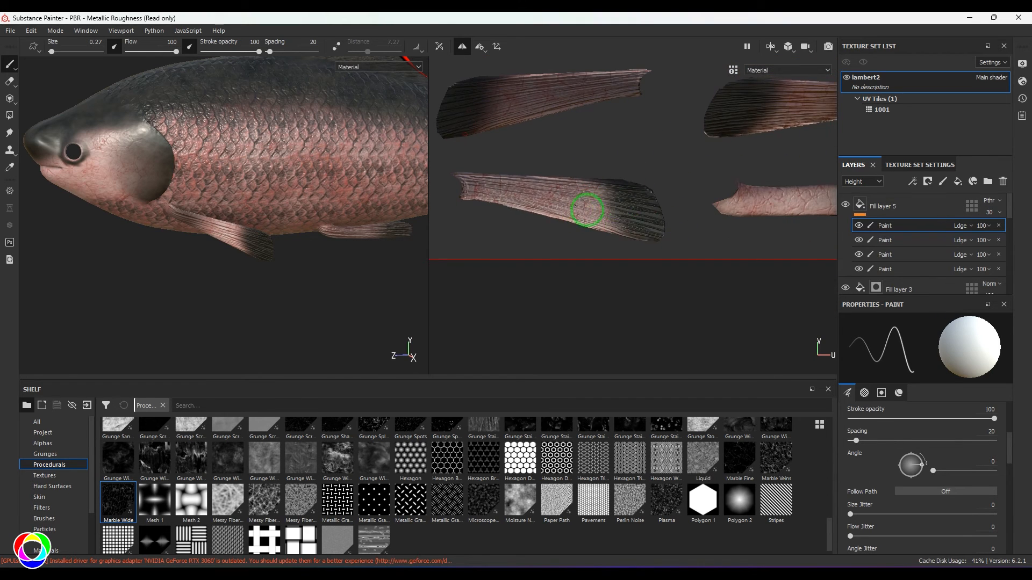
middle_click_drag(642, 247, 472, 247, "alt")
mouse_move(577, 200)
left_mouse_down()
mouse_move(693, 208)
mouse_move(557, 194)
left_mouse_up()
middle_click_drag(681, 160, 622, 221, "alt")
scroll(622, 221, "up", 3)
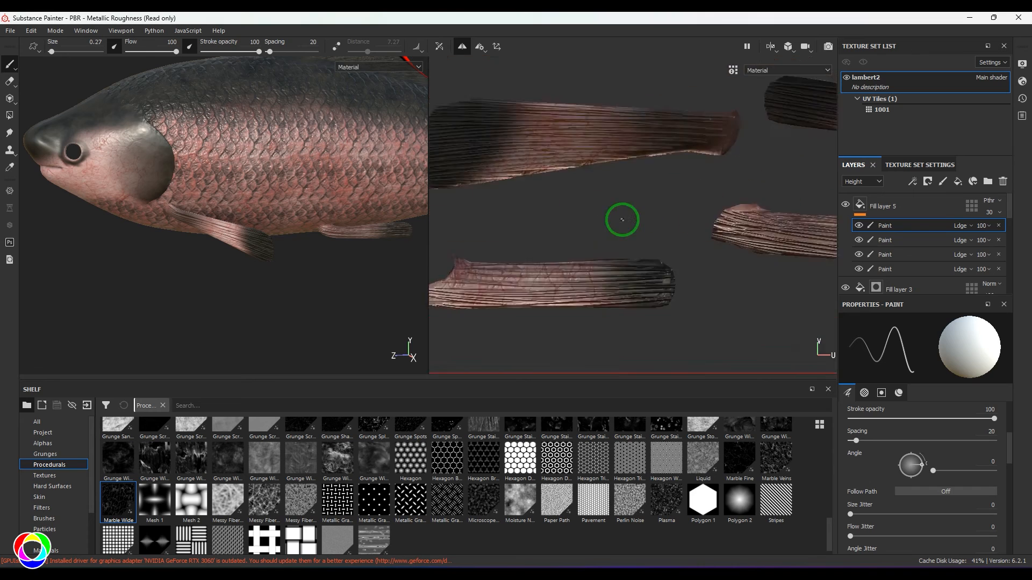
Step: Return to the 3D-only view and add a new paint layer above Fill layer 5
key("F2")
scroll(456, 198, "down", 4)
scroll(406, 204, "up", 4)
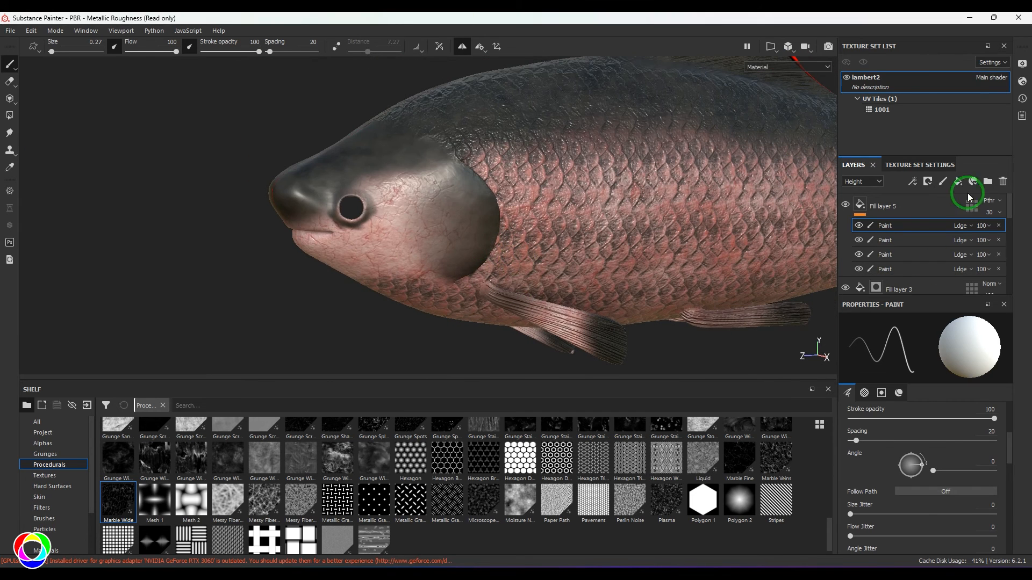
left_click(940, 204)
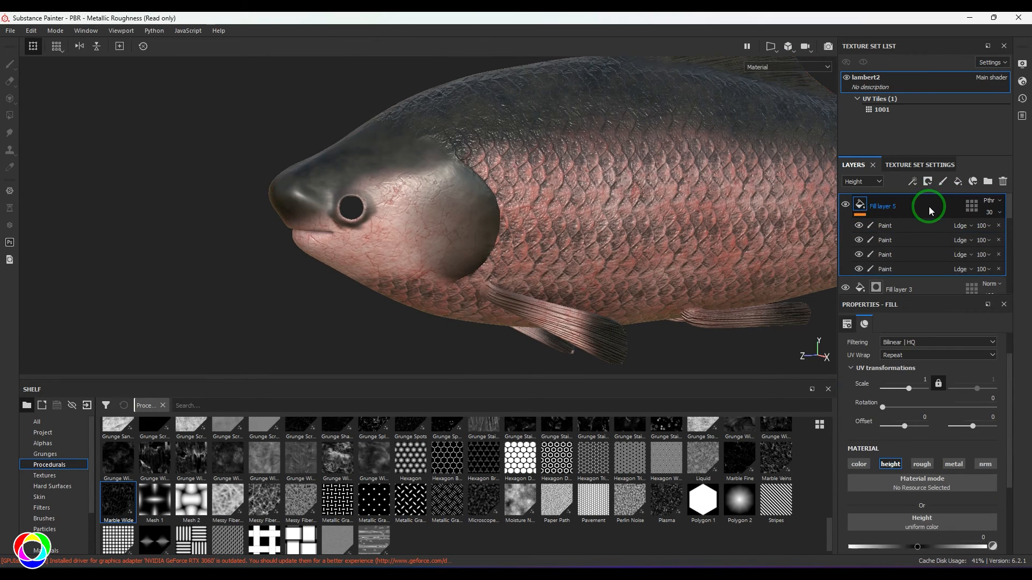
left_click(943, 183)
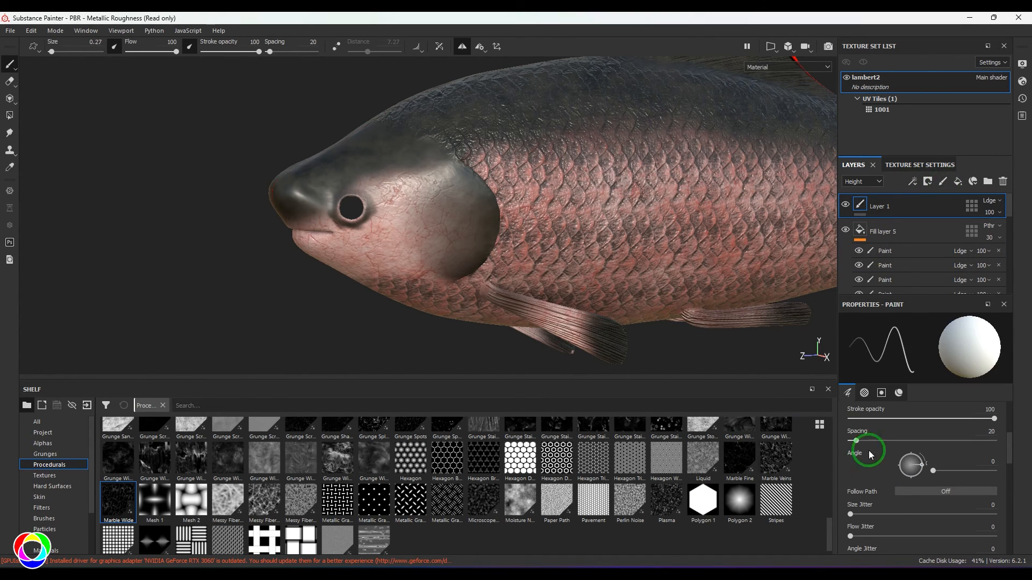
Step: Limit the brush material to the color and height channels and set its height to -0.0272
scroll(893, 484, "down", 2)
scroll(908, 503, "down", 2)
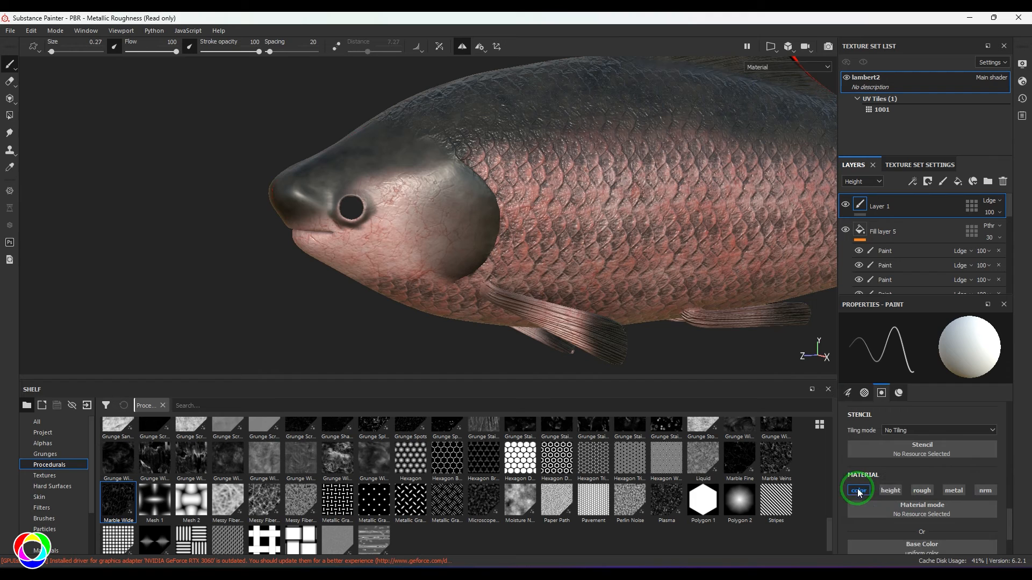
scroll(913, 516, "down", 2)
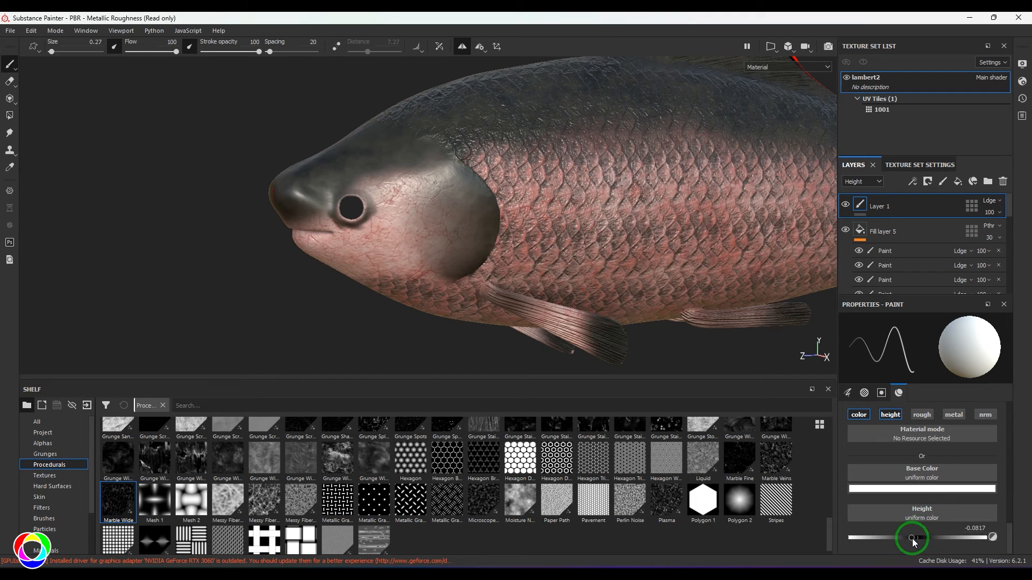
left_click_drag(914, 538, 914, 540)
Step: Set the brush's base color to a pale tan with RGB 0.549, 0.455, 0.285
left_click(907, 488)
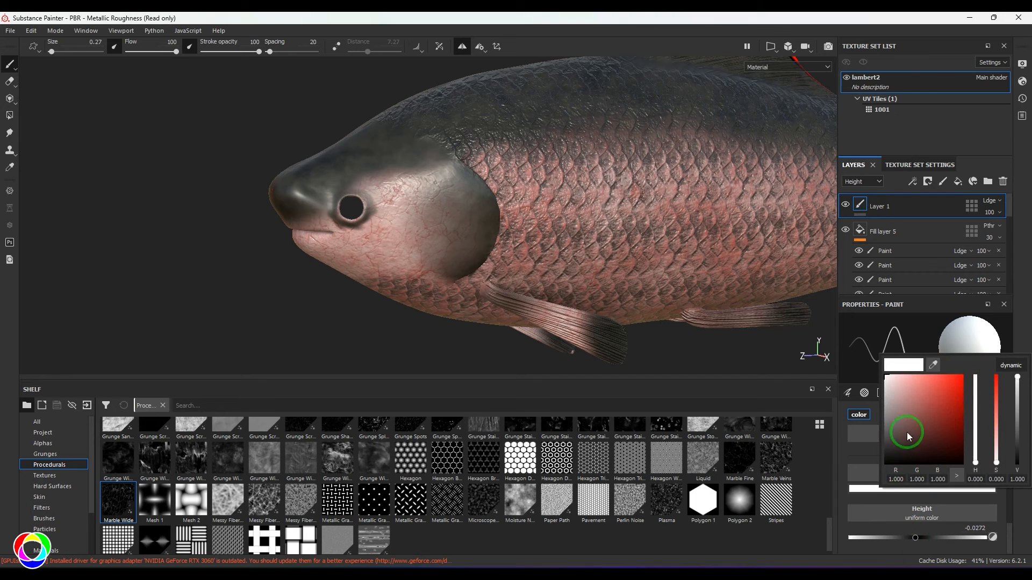
left_click(976, 454)
left_click_drag(976, 455, 976, 449)
left_click(913, 404)
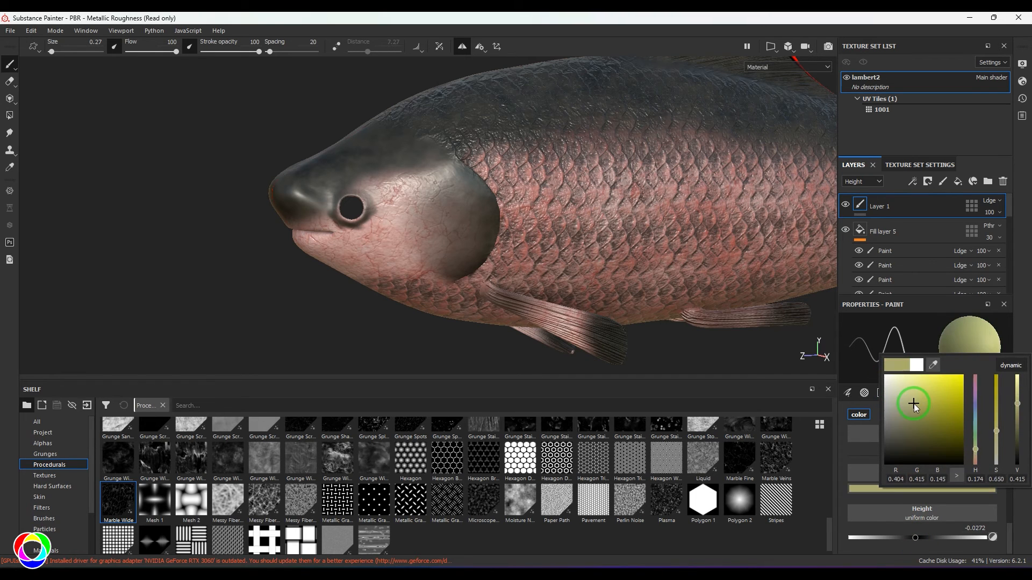
left_click(976, 455)
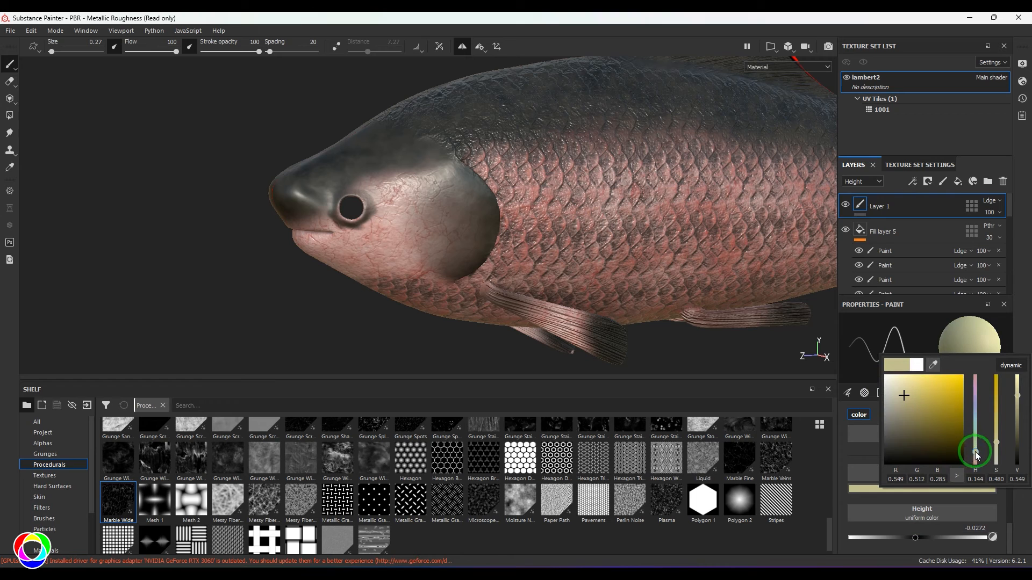
left_click(975, 457)
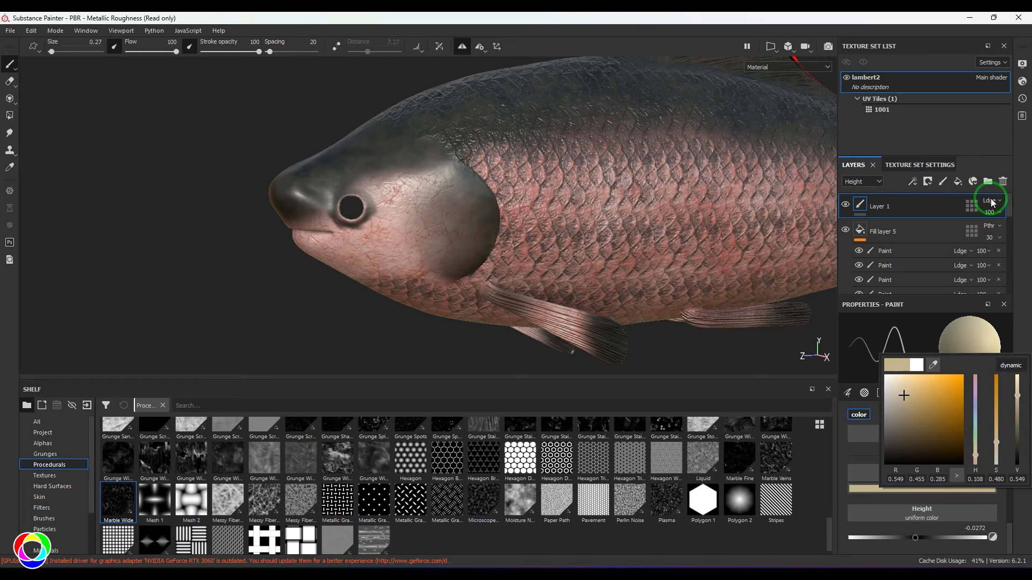
left_click(1017, 255)
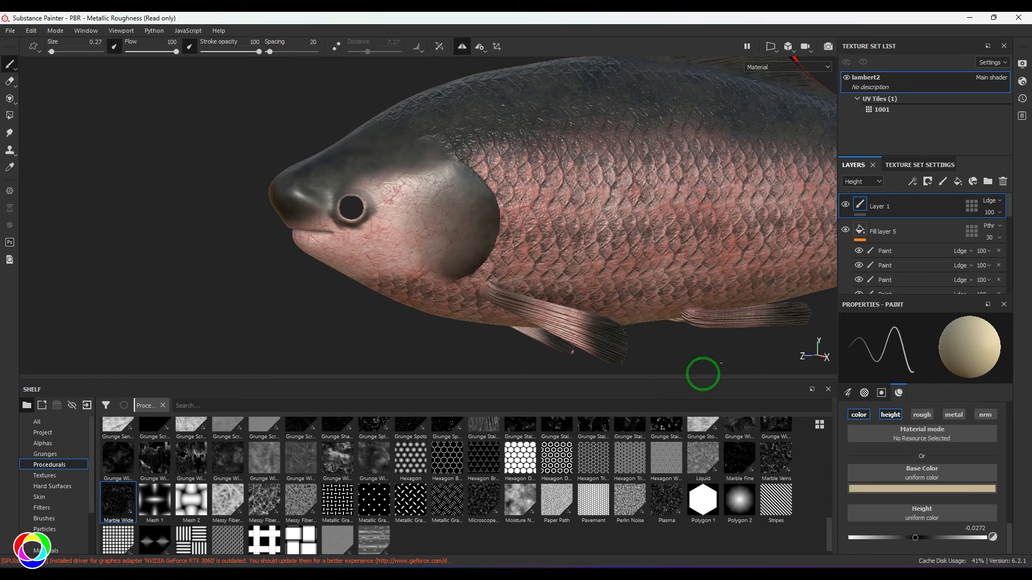
Step: Set the brush size to 12.42, turn off pen pressure for size and try tan strokes on the gill cover
right_click_drag(453, 205, 454, 206, "ctrl")
left_click_drag(419, 189, 420, 211)
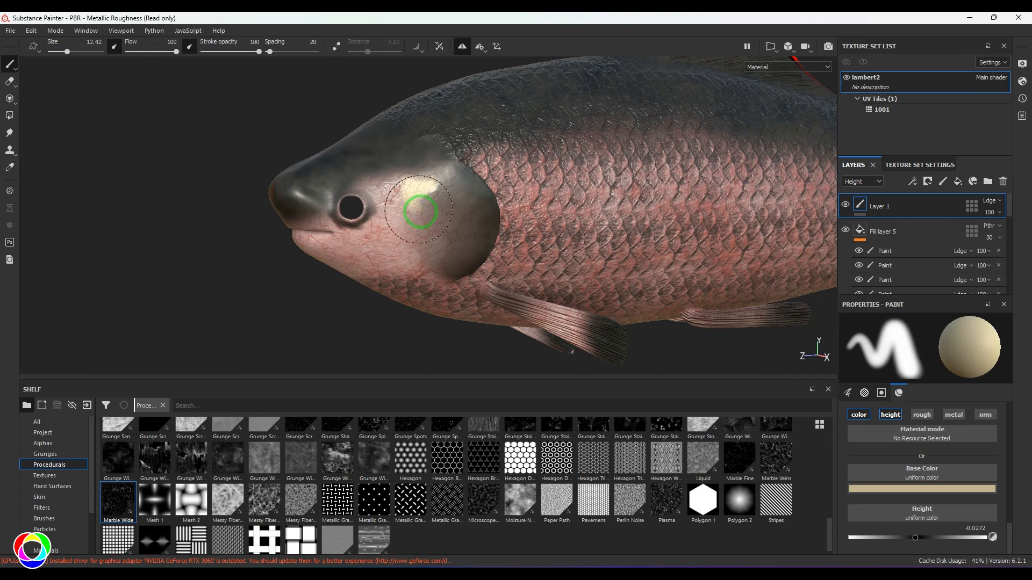
key("ctrl+z")
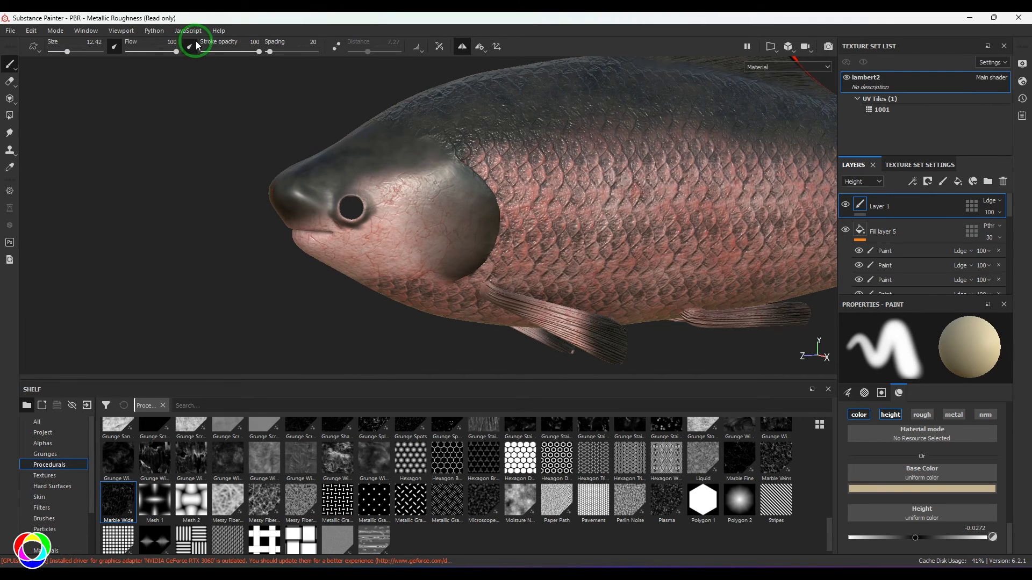
left_click(114, 47)
mouse_move(407, 162)
left_mouse_down()
mouse_move(405, 202)
mouse_move(453, 235)
mouse_move(459, 225)
left_mouse_up()
key("ctrl+z")
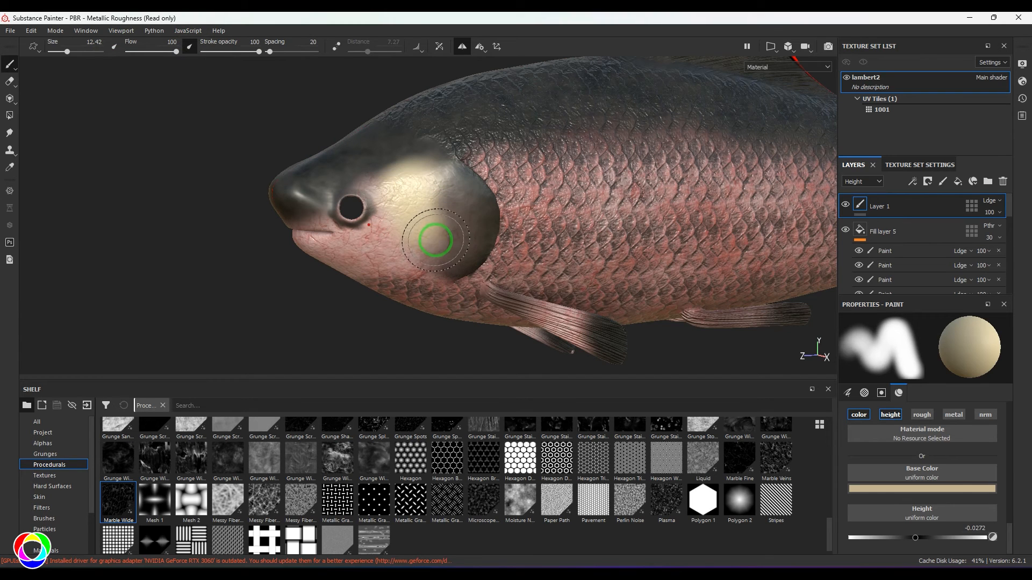
Step: Lower the stroke opacity to 18 and paint a soft tan tint over the gill cover
left_click_drag(259, 51, 213, 52)
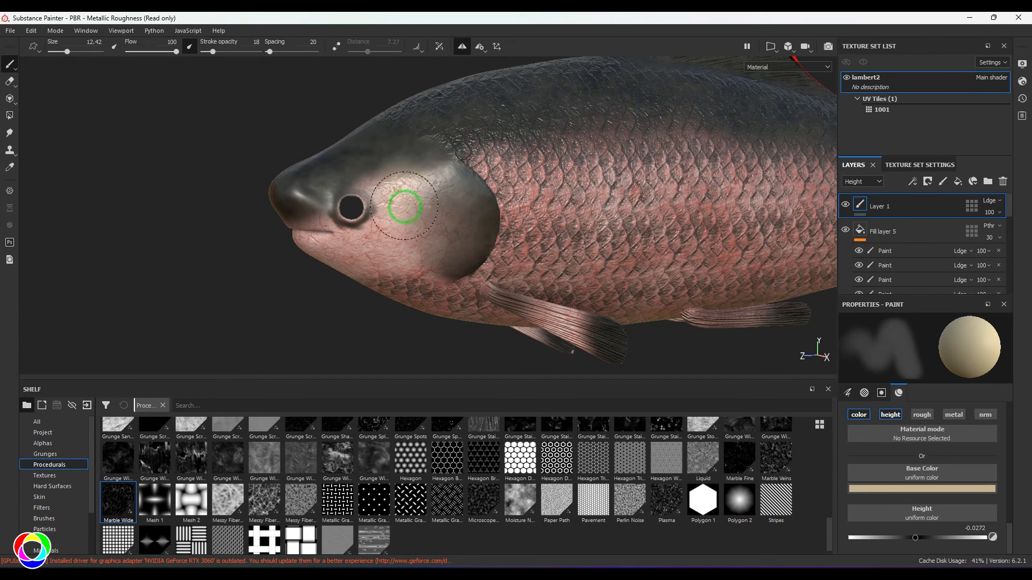
left_click_drag(413, 217, 468, 221)
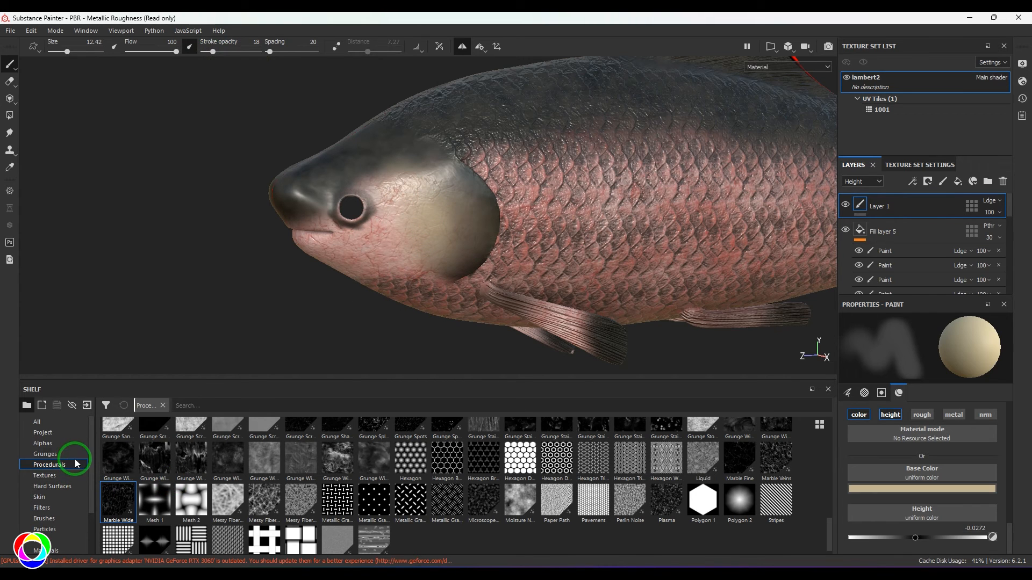
Step: Paint mottled tan texture over the gill cover and upper head with the Dirt 1 brush at size 12.05 and stroke opacity 26
left_click(54, 519)
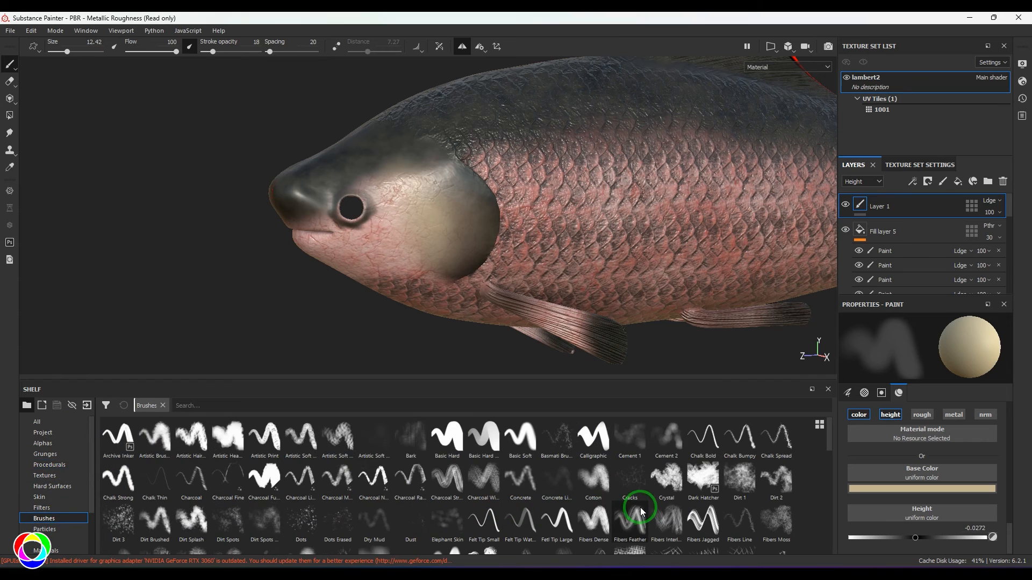
left_click(741, 481)
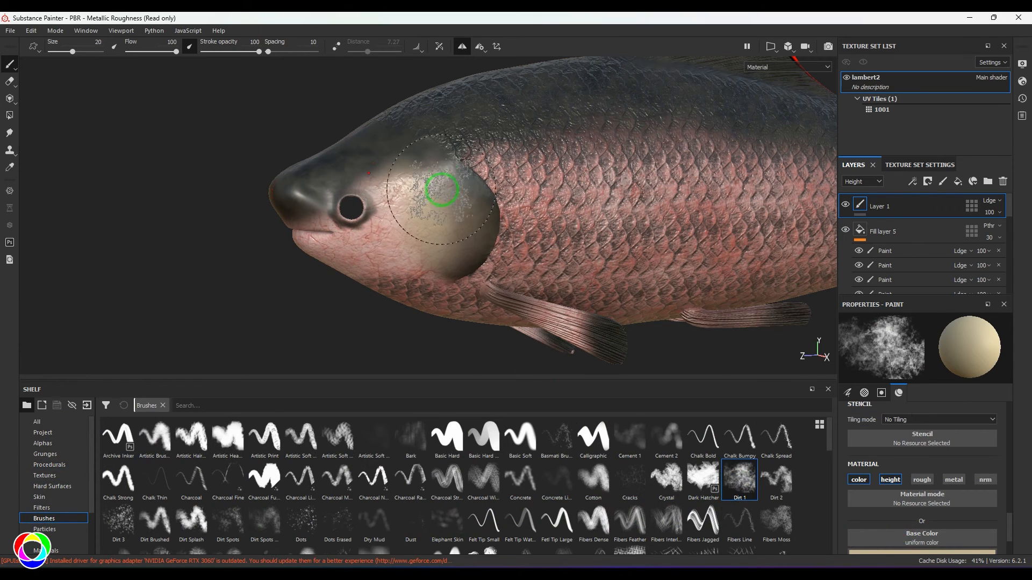
left_click_drag(436, 191, 419, 173)
left_click_drag(246, 52, 217, 52)
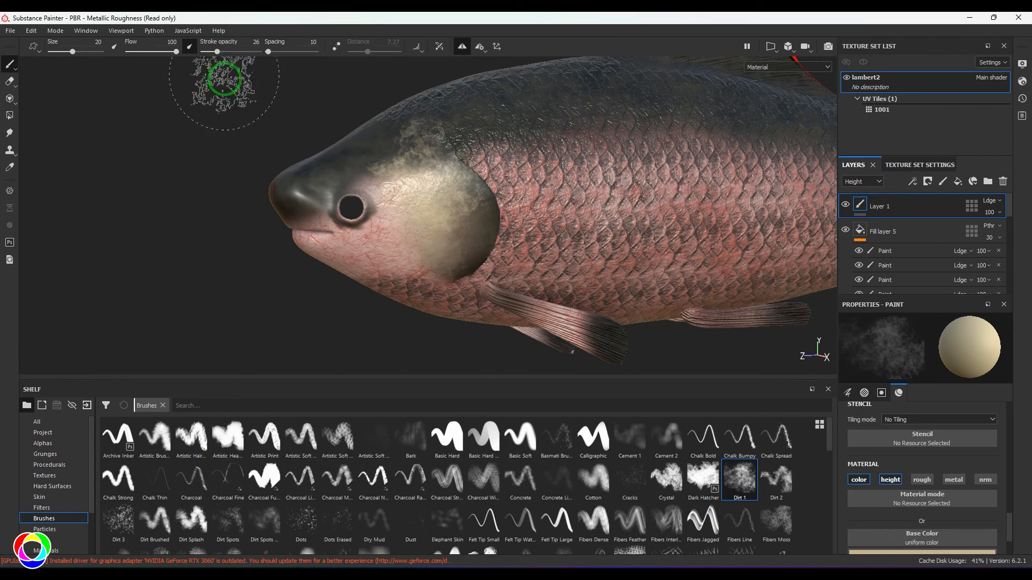
right_click_drag(426, 202, 404, 189, "ctrl")
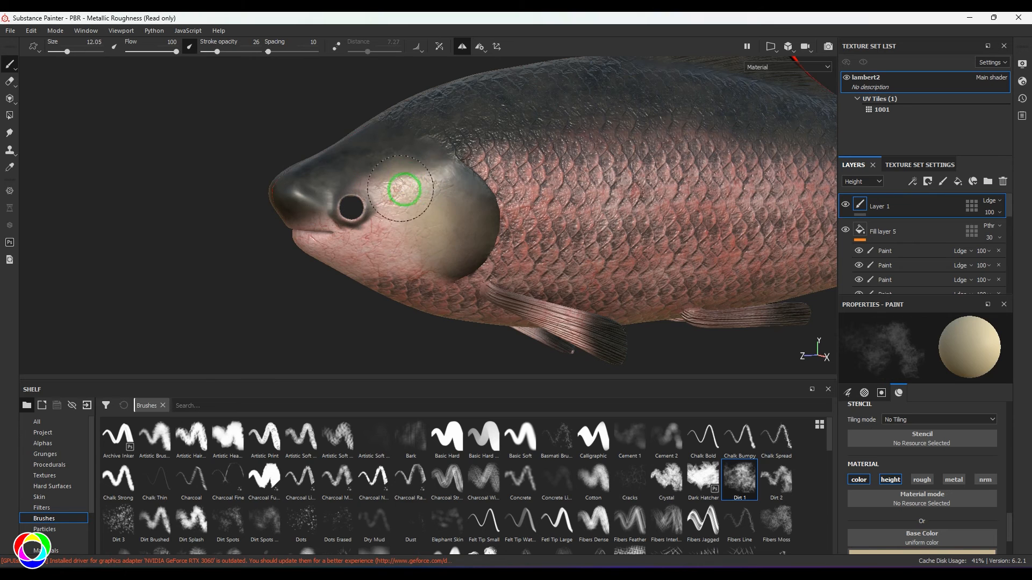
mouse_move(438, 188)
left_mouse_down()
mouse_move(426, 198)
mouse_move(375, 161)
mouse_move(338, 202)
mouse_move(320, 201)
left_mouse_up()
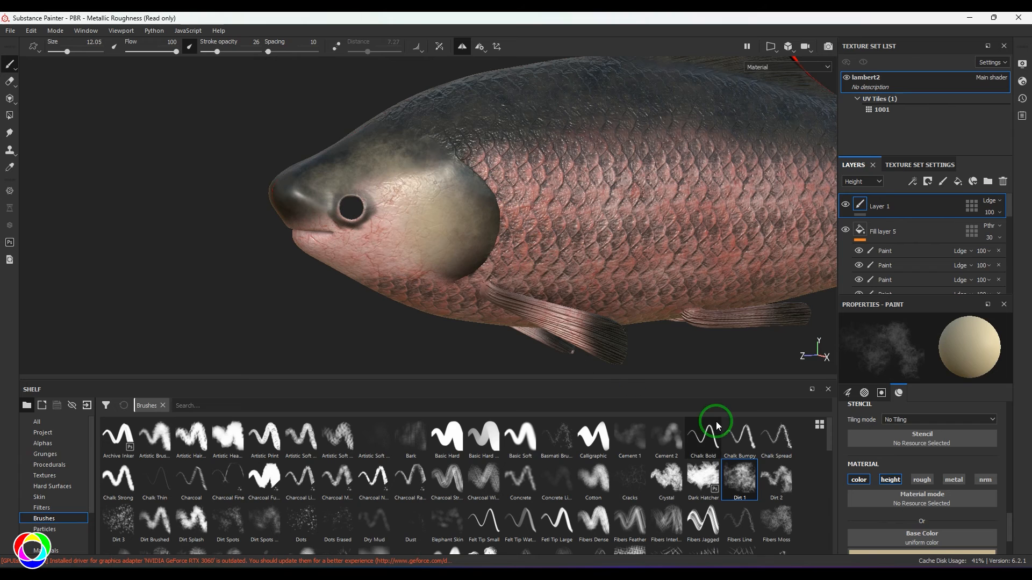
Step: Set the base color to a darker tan, RGB 0.277, 0.211, 0.090, and paint mottling above the gill cover with a smaller brush
scroll(944, 489, "down", 2)
left_click(943, 489)
left_click(914, 415)
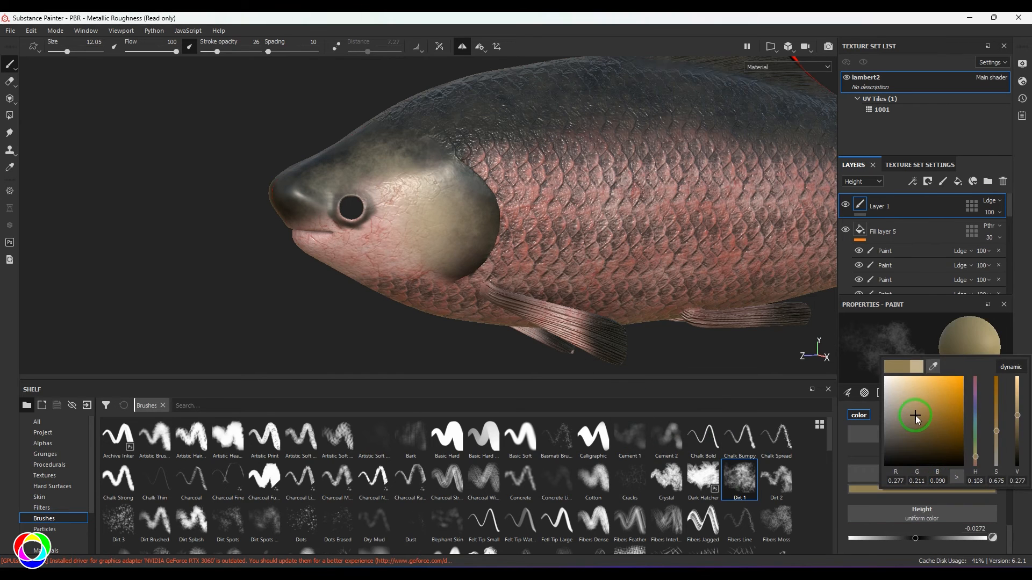
key("bracketleft")
key("bracketleft")
key("bracketleft")
key("bracketleft")
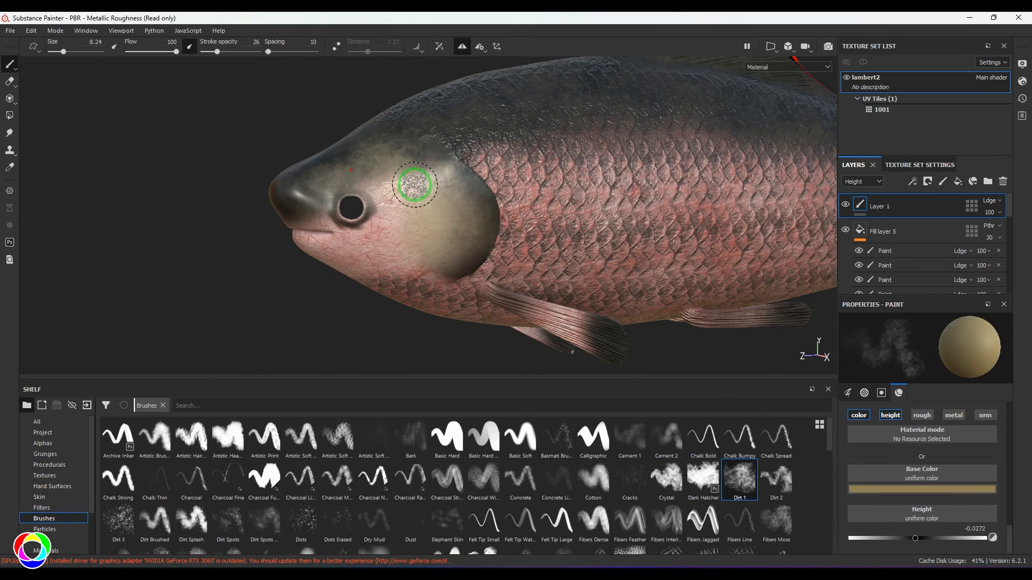
mouse_move(415, 182)
left_mouse_down()
mouse_move(405, 177)
mouse_move(436, 164)
left_mouse_up()
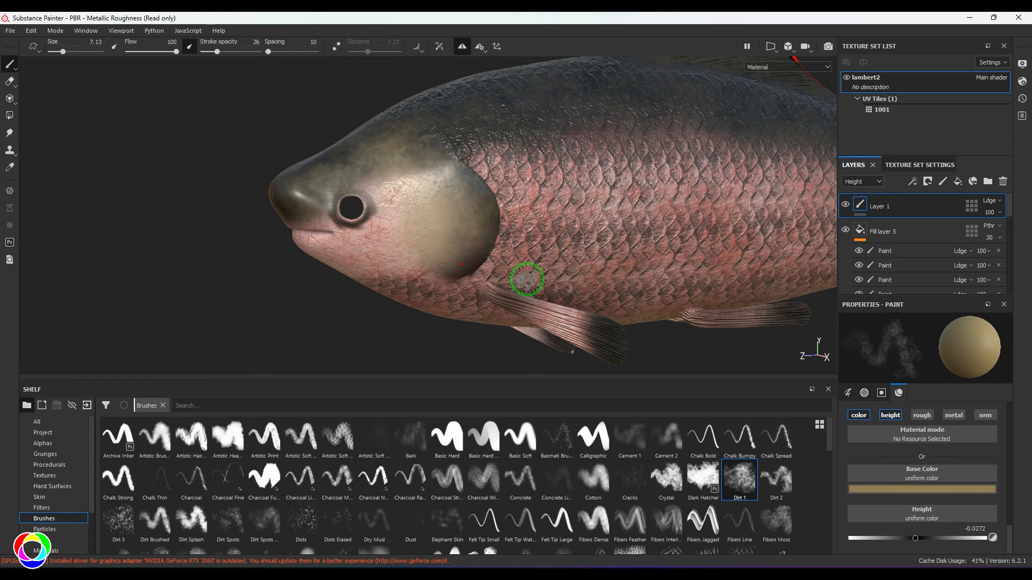
Step: Switch to the Basic Soft brush with height -0.1595 and a dark red-brown base color of RGB 0.099, 0.019, 0.009
left_click(945, 490)
left_click(903, 445)
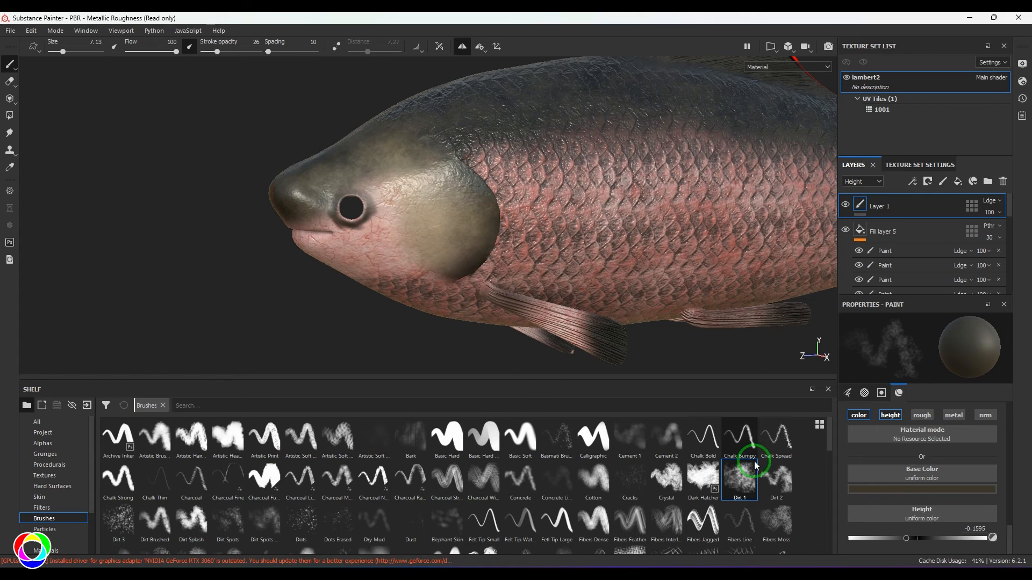
left_click(528, 438)
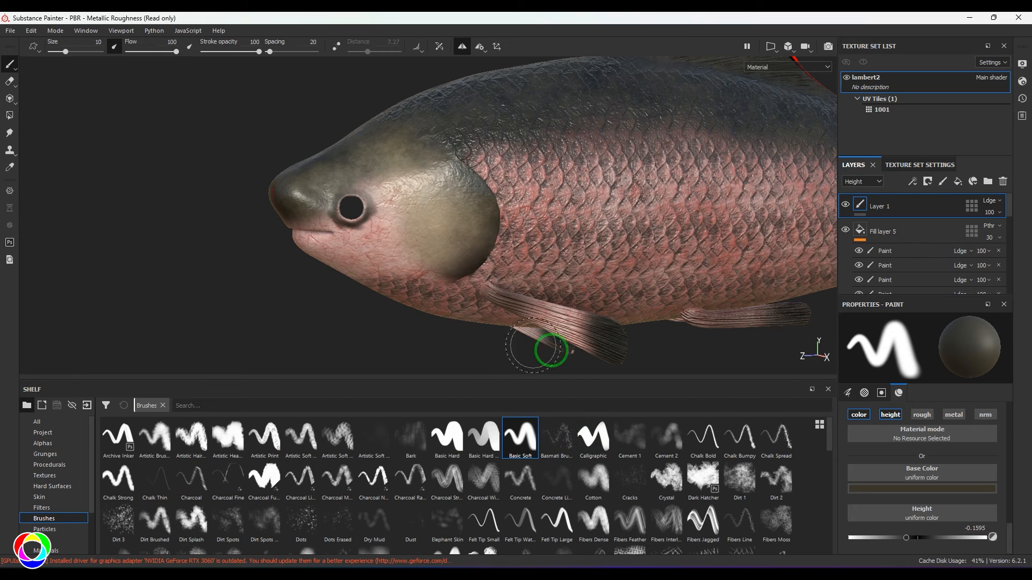
left_click(892, 488)
left_click(942, 435)
left_click(974, 461)
left_click(936, 433)
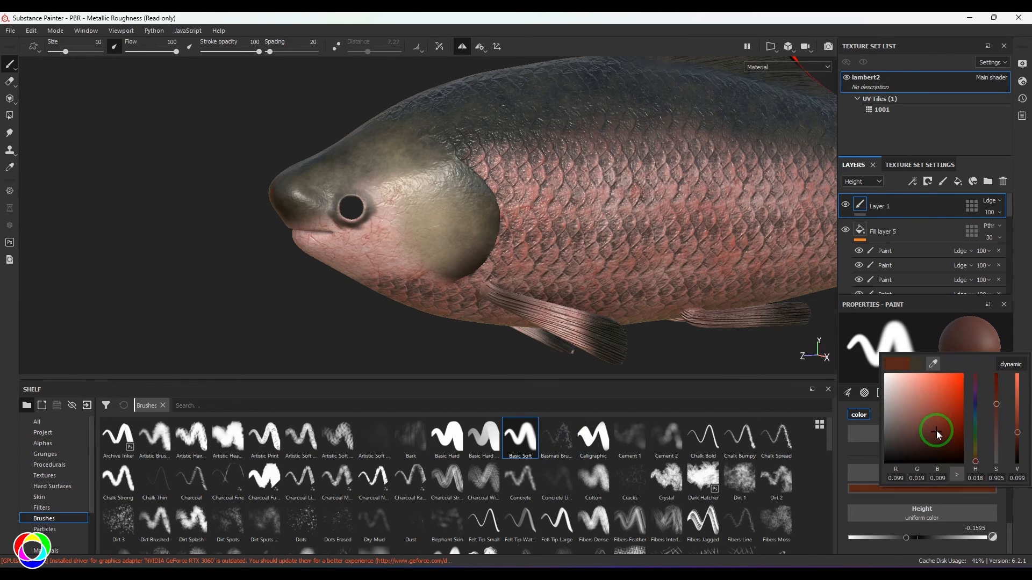
left_click(1020, 320)
Step: Reduce the brush size to 0.58 and draw a thin wrinkle line along the lower front of the gill cover
key("bracketleft")
key("bracketleft")
key("bracketleft")
key("bracketleft")
key("bracketleft")
key("bracketleft")
key("bracketleft")
key("bracketleft")
key("bracketleft")
key("bracketleft")
key("bracketleft")
key("bracketleft")
key("bracketleft")
key("bracketleft")
key("bracketleft")
key("bracketleft")
key("bracketleft")
key("bracketleft")
key("bracketleft")
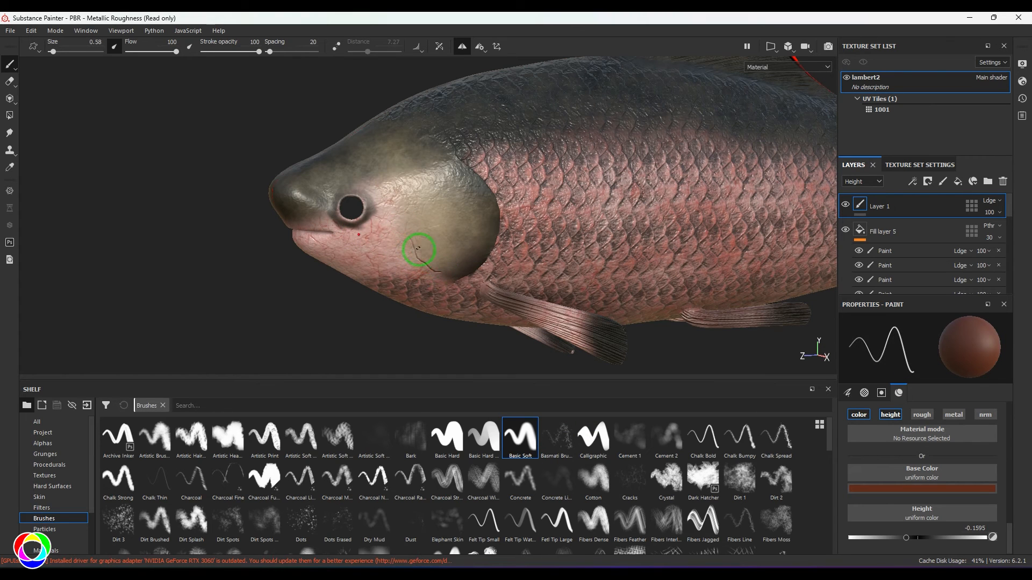
Step: Make the brush's negative height shallower and set its base color to a near-black brown, RGB 0.024, 0.012, 0.005
left_click(910, 538)
left_click(892, 487)
left_click(974, 460)
left_click(923, 450)
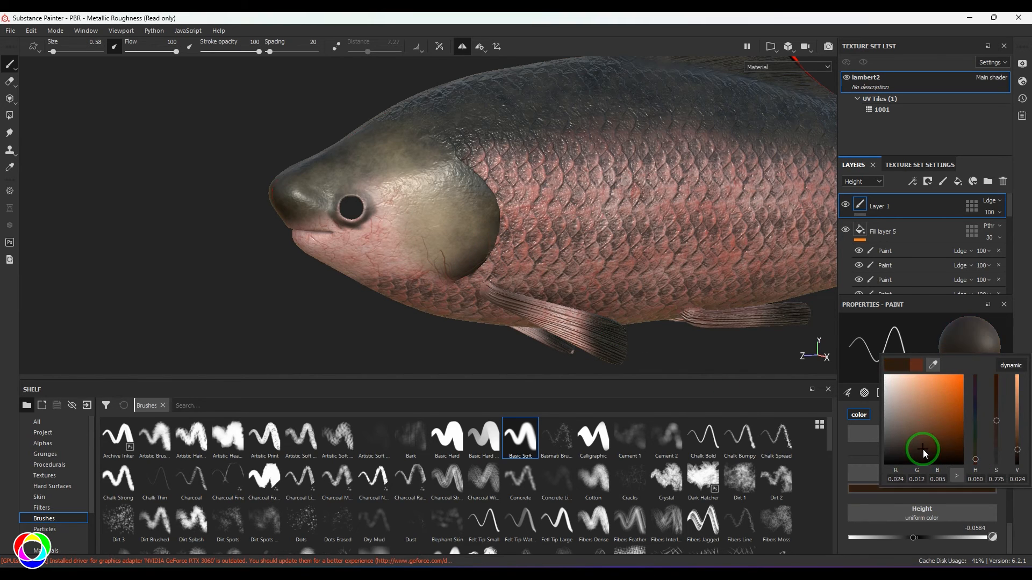
left_click(919, 297)
left_click(1023, 511)
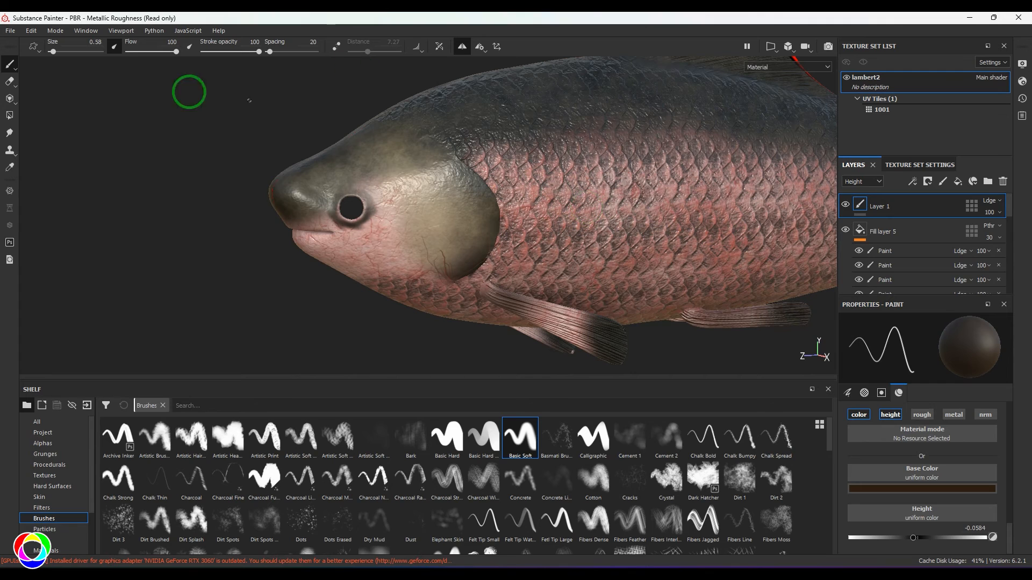
Step: Enable pen pressure for opacity and paint fine wrinkles and soft shading over the gill cover, lowering stroke opacity to 33 and 13
left_click(192, 46)
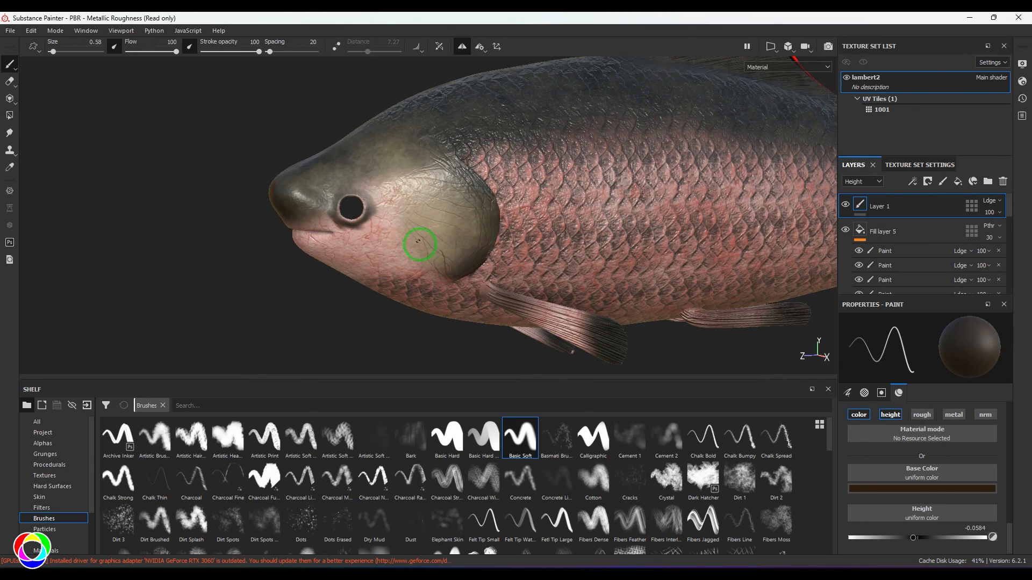
key("]")
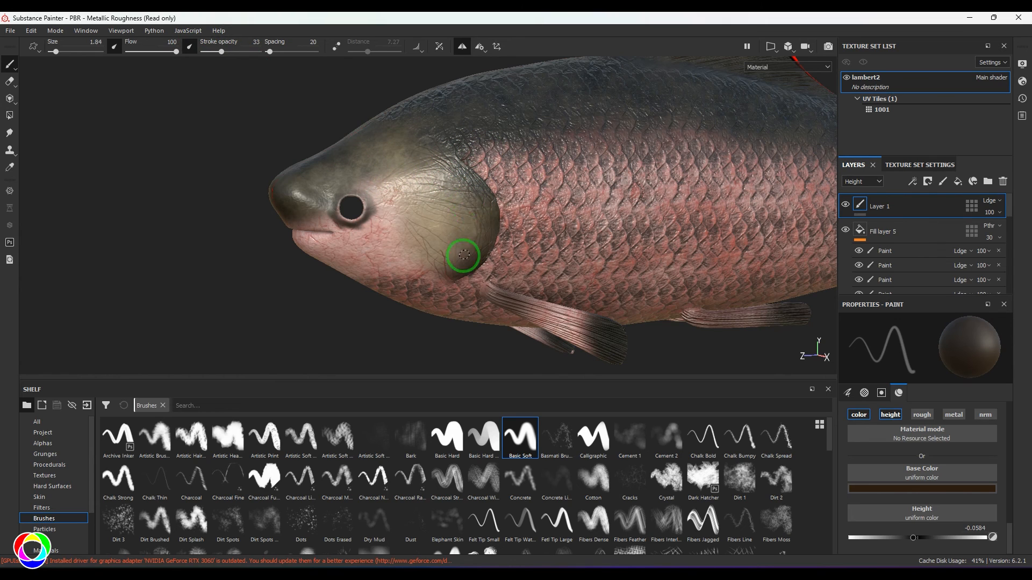
key("bracketright")
key("bracketright")
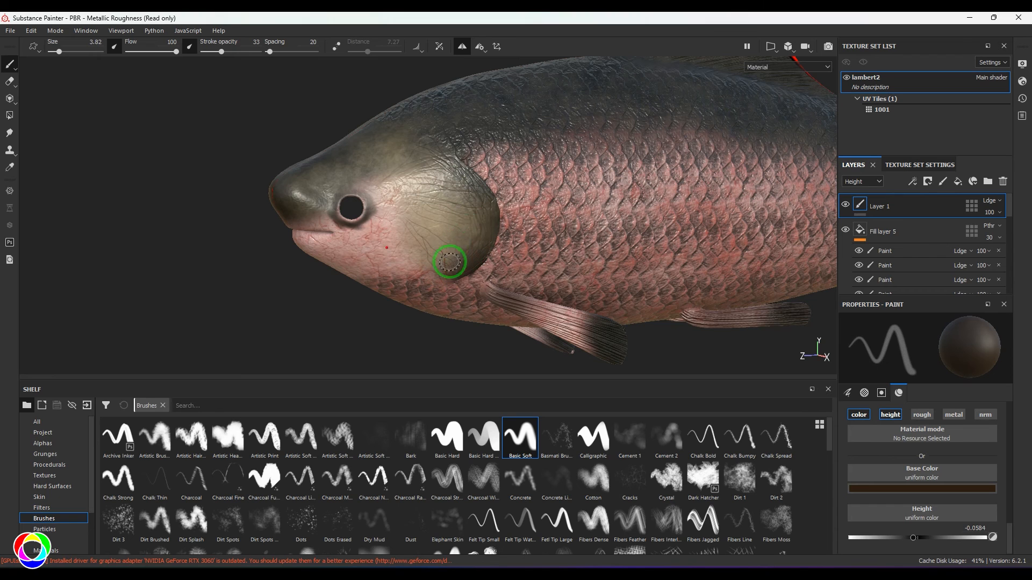
left_click_drag(269, 51, 209, 51)
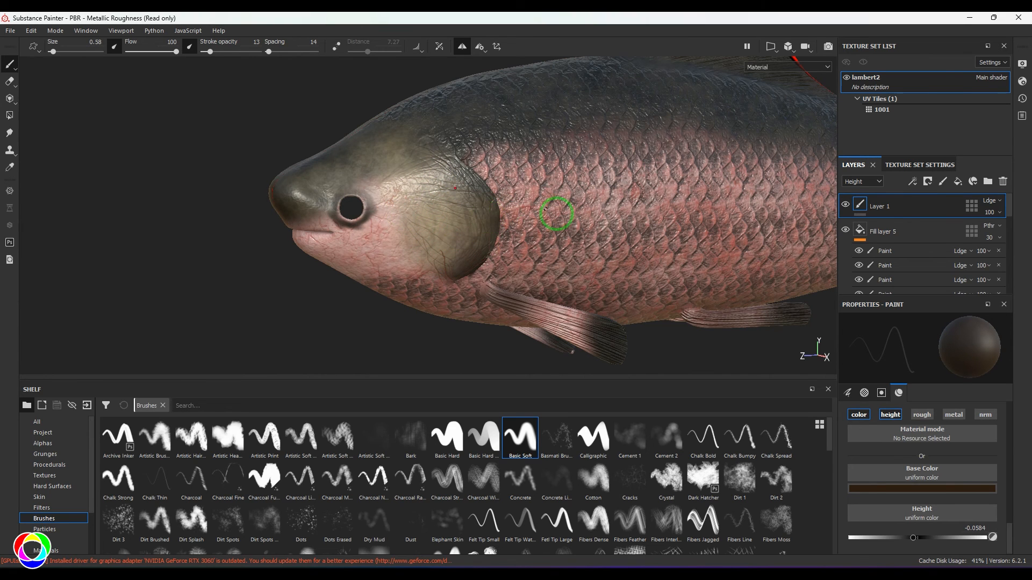
Step: Set the base color to red and paint fine strokes around the eye and cheek at size 0.13 and stroke opacity 26
scroll(292, 258, "down", 5)
left_click_drag(292, 258, 378, 270, "alt")
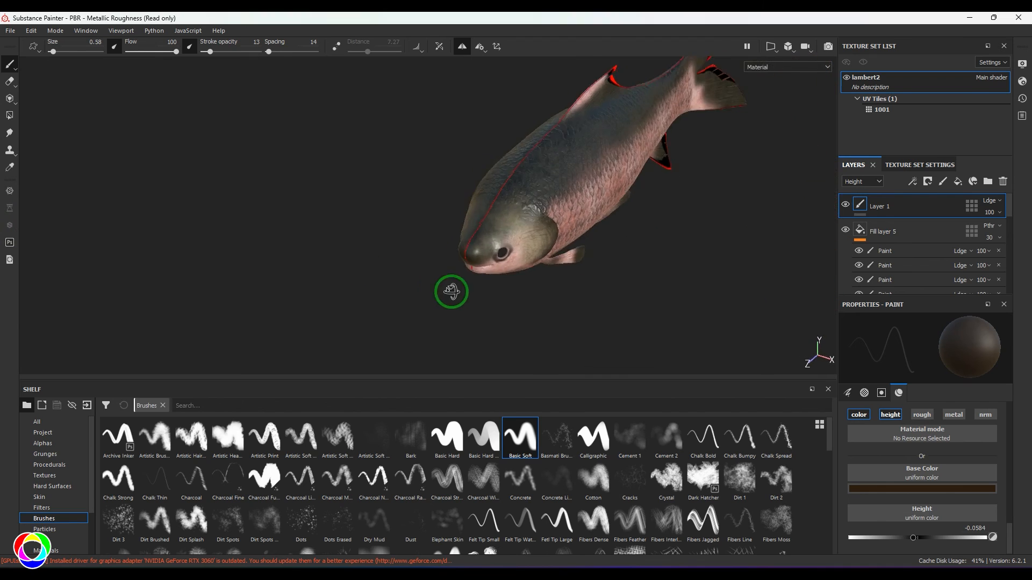
scroll(530, 226, "up", 2)
scroll(612, 242, "up", 4)
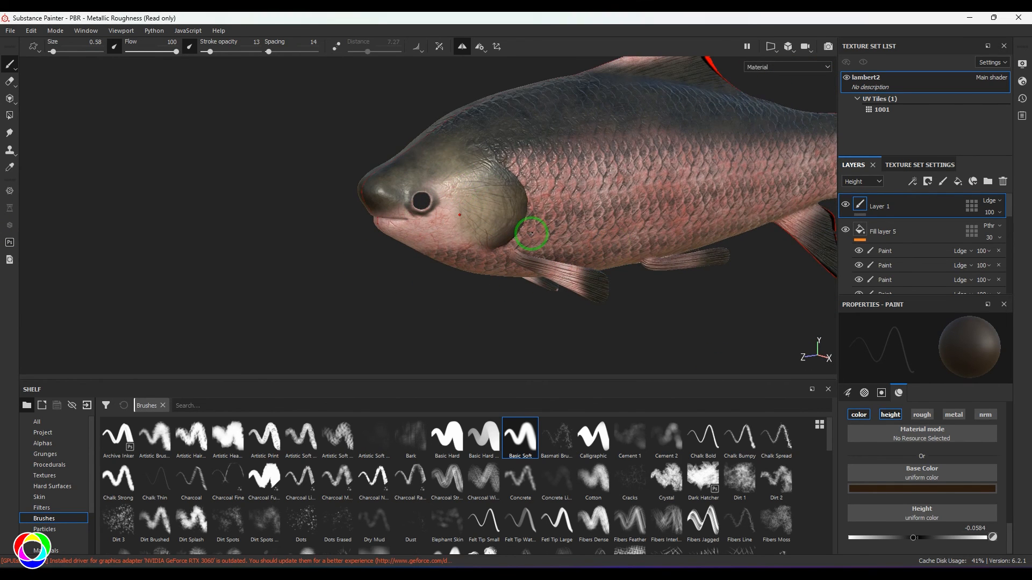
left_click(905, 489)
left_click_drag(923, 441, 933, 415)
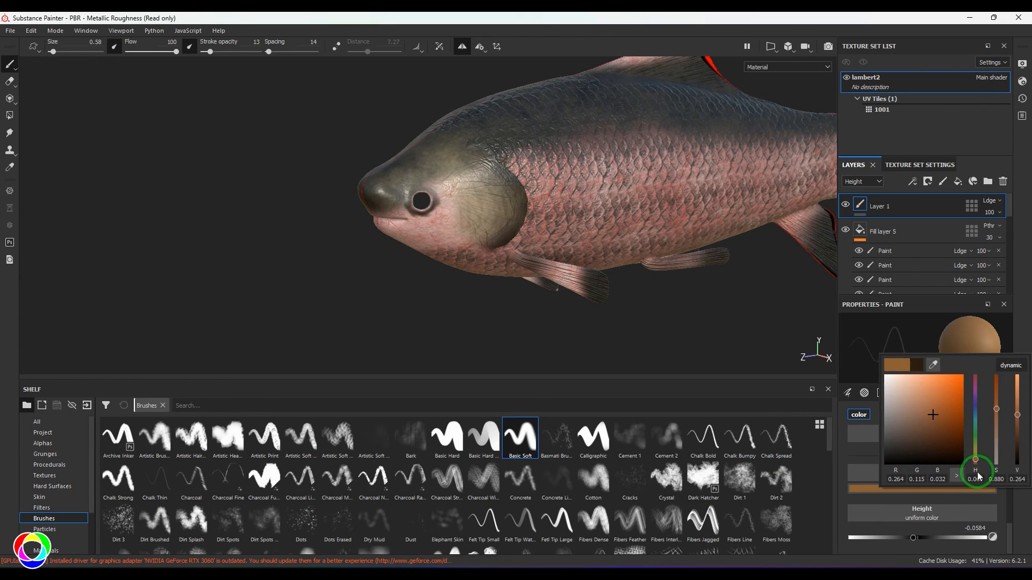
left_click(978, 463)
left_click(946, 408)
left_click(978, 463)
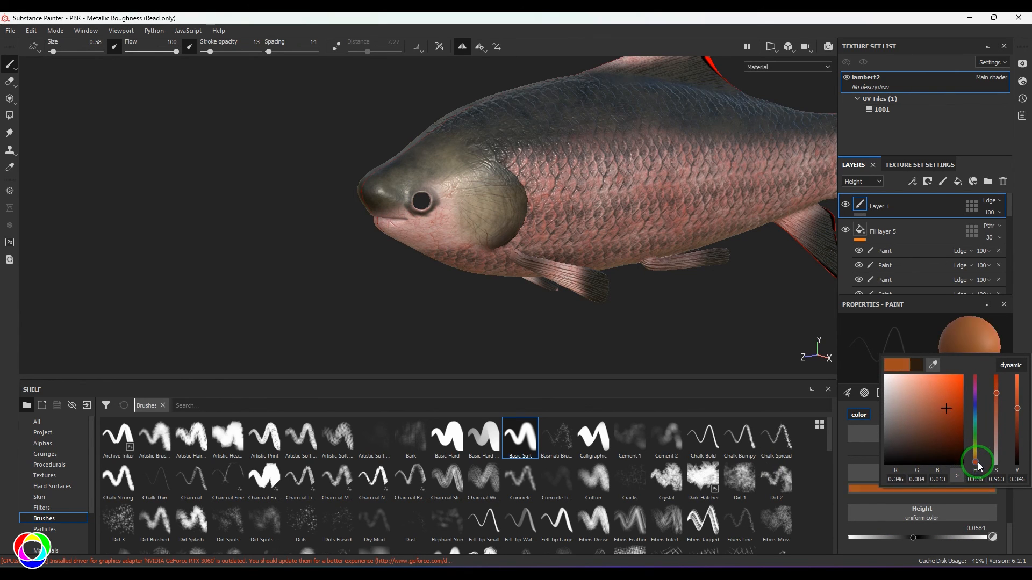
left_click(975, 463)
left_click(1024, 326)
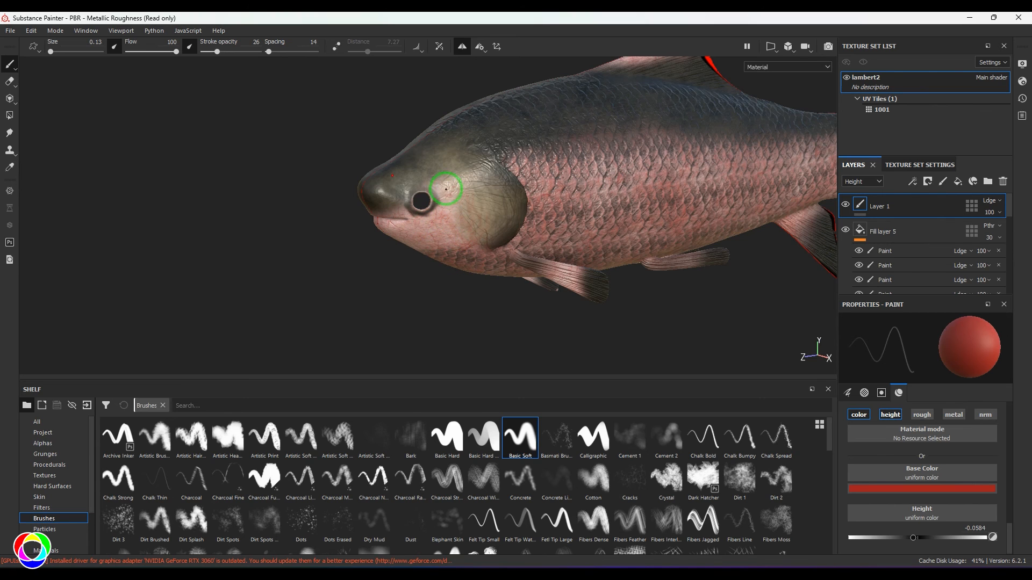
Step: Set the base color to a dark red, about RGB 0.085, 0.009, 0.009, and add thin strokes on the head at size 0.13
left_click_drag(491, 236, 553, 202, "alt")
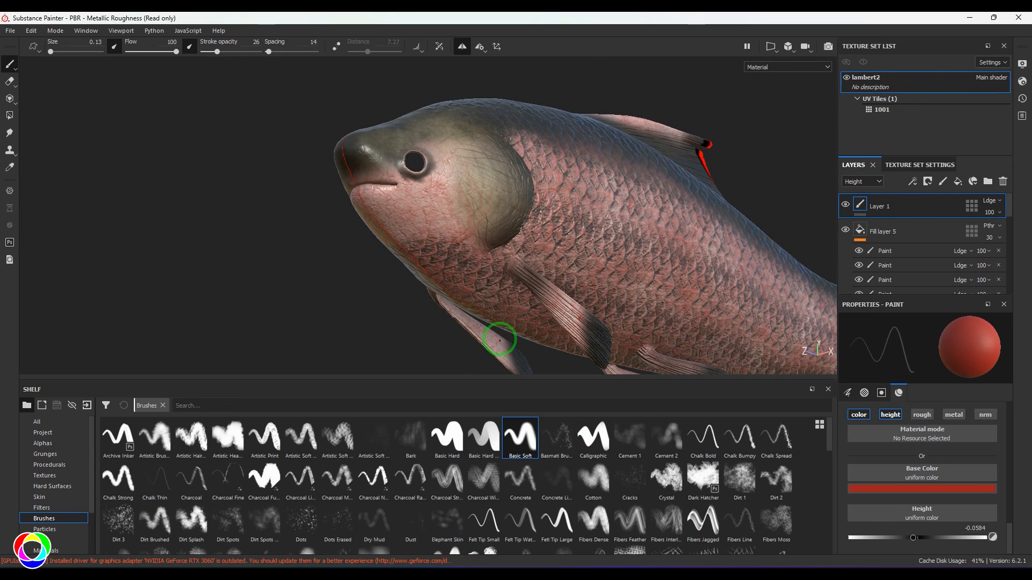
mouse_move(373, 232)
right_mouse_down("ctrl")
mouse_move(401, 211)
mouse_move(426, 219)
mouse_move(421, 188)
right_mouse_up("ctrl")
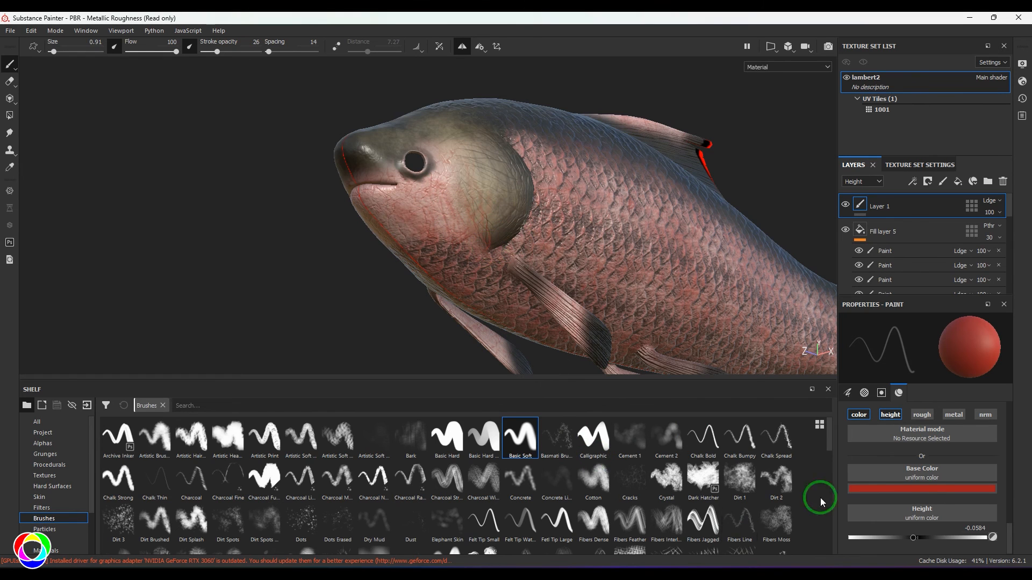
left_click(922, 488)
left_click_drag(927, 465, 934, 439)
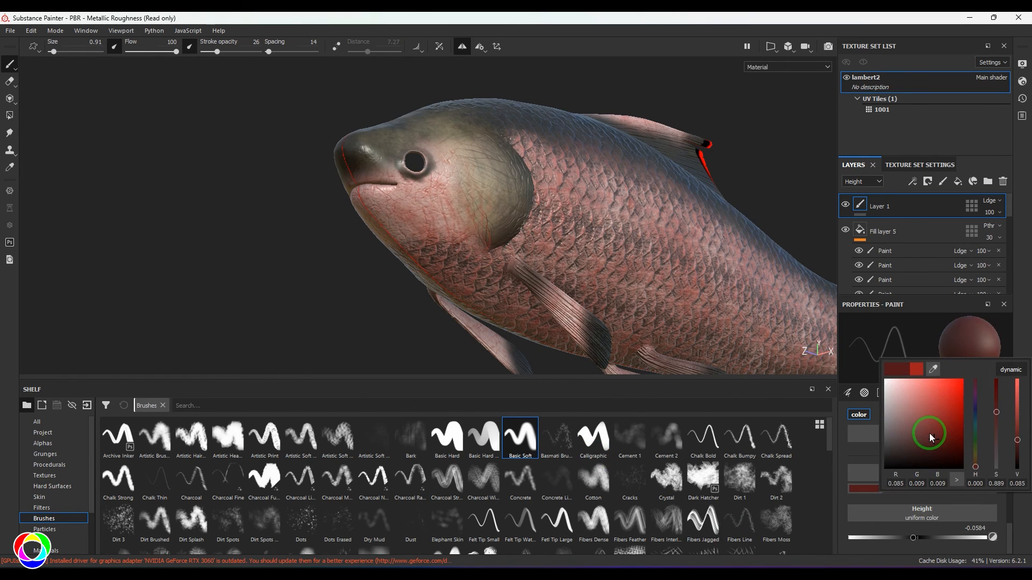
left_click(477, 228)
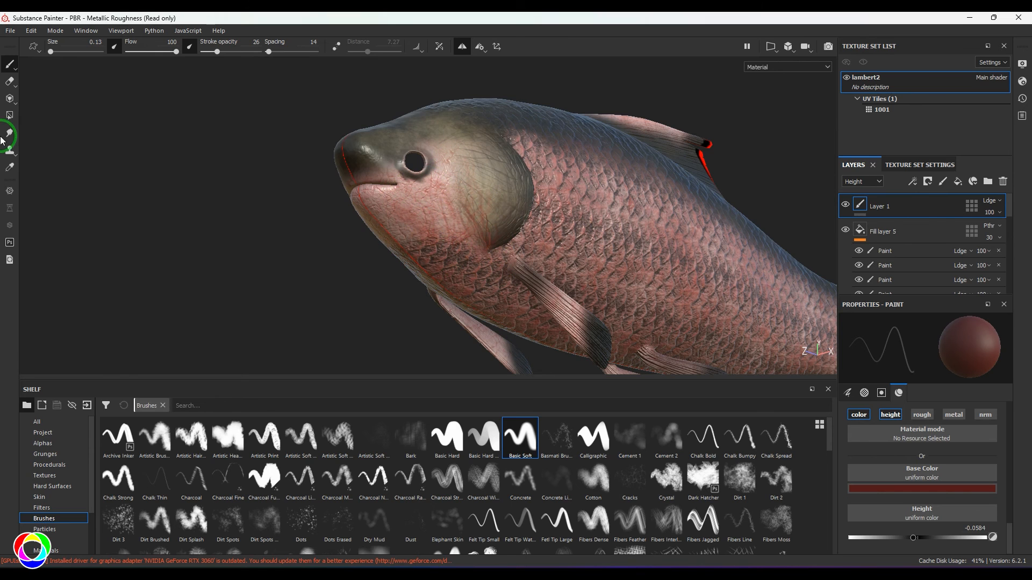
right_click_drag(608, 218, 509, 230, "alt")
left_click_drag(509, 230, 468, 276, "alt")
middle_click_drag(631, 272, 446, 262, "alt")
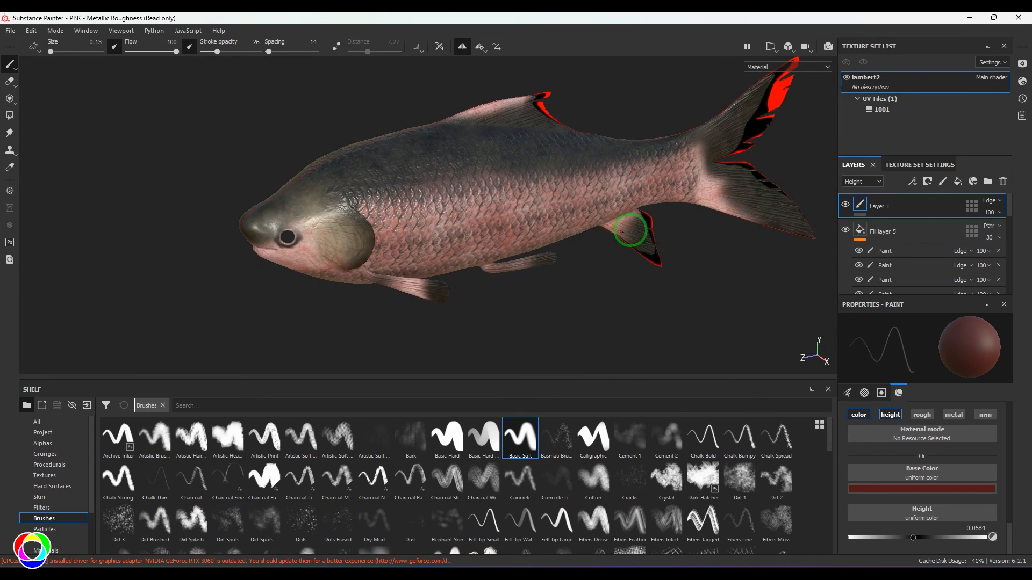
mouse_move(629, 231)
left_mouse_down("alt")
mouse_move(421, 172)
mouse_move(723, 215)
mouse_move(321, 193)
mouse_move(554, 264)
left_mouse_up("alt")
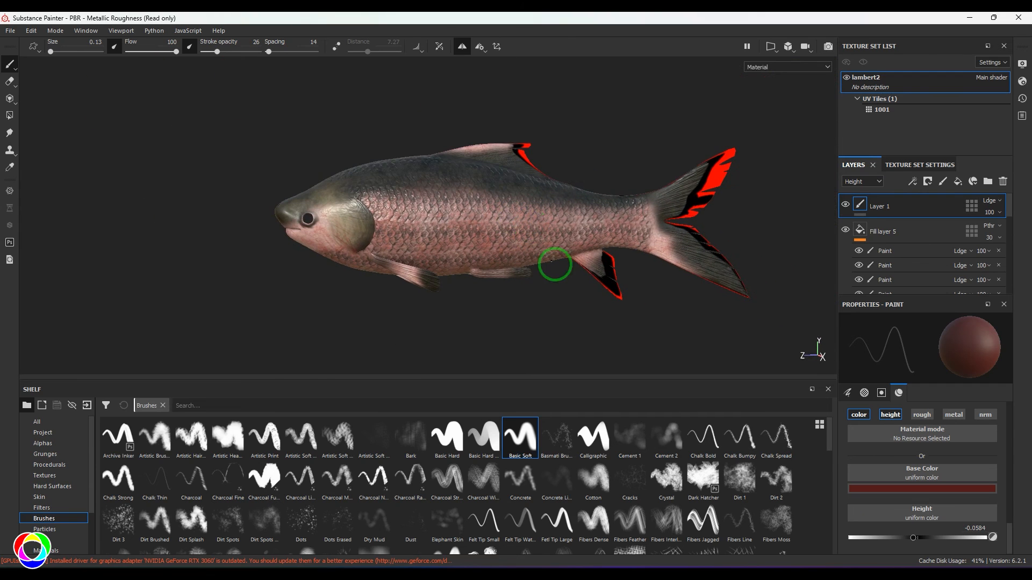
left_click(845, 232)
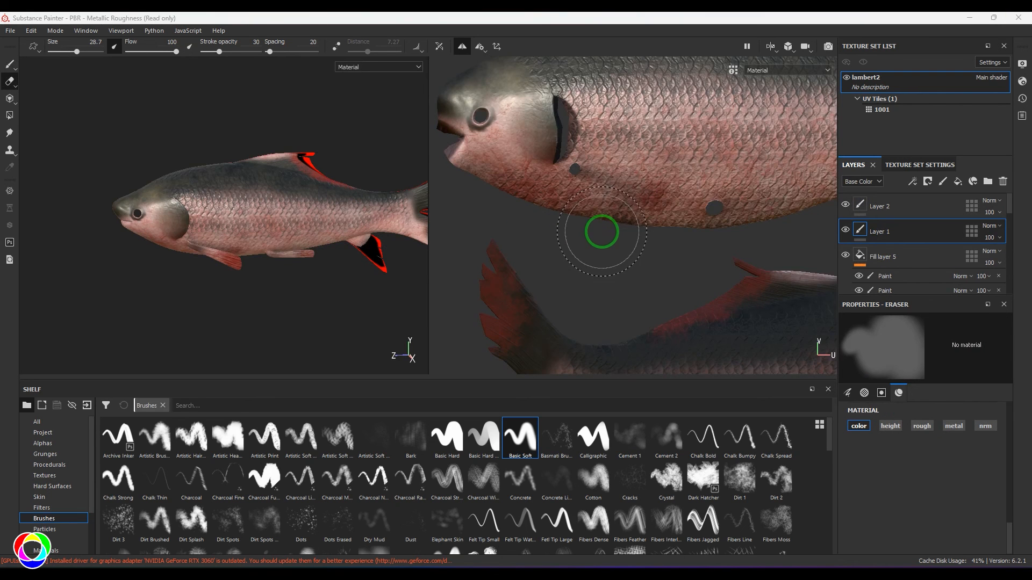
Step: Select Layer 2 and raise the eraser's stroke opacity to 62 for work around the tail in the UV view
scroll(601, 228, "down", 3)
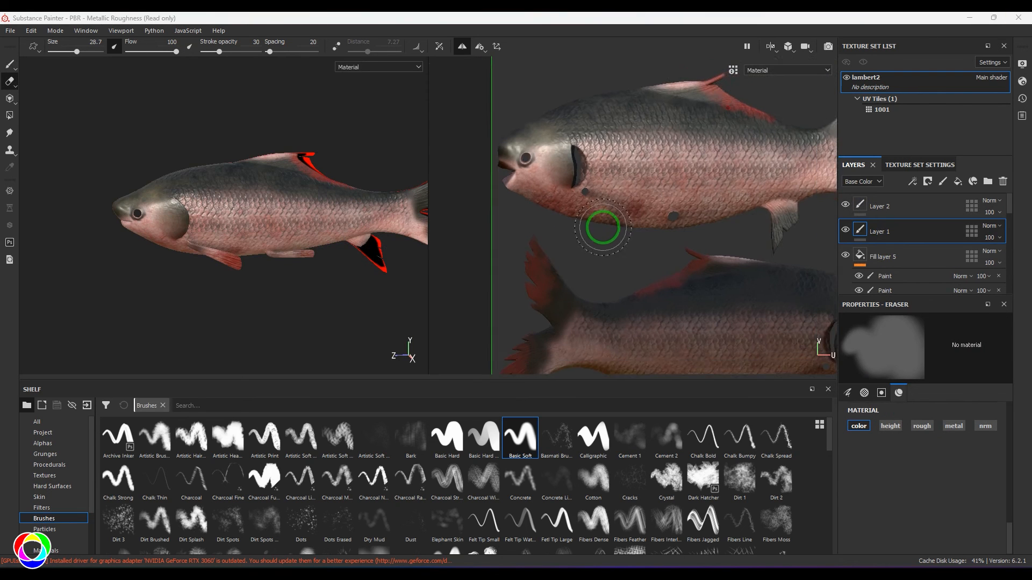
left_click_drag(236, 269, 270, 293, "alt")
middle_click_drag(604, 228, 615, 205, "alt")
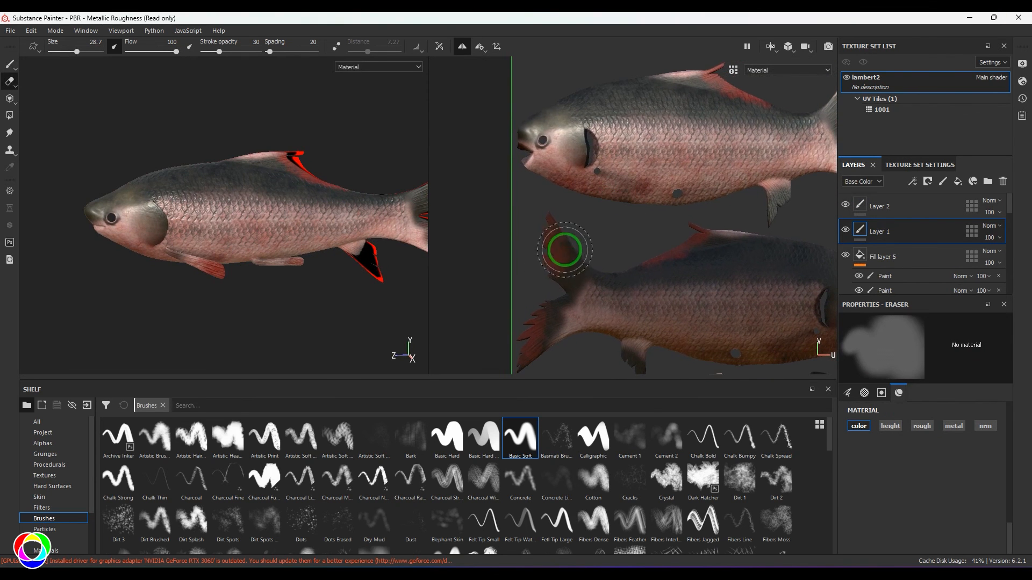
left_click(881, 206)
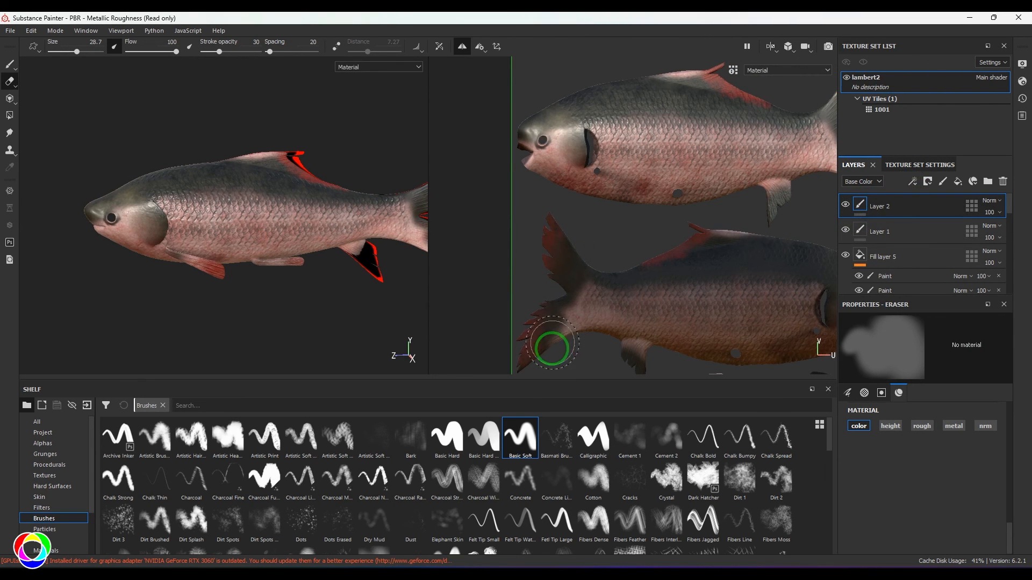
middle_click_drag(651, 205, 528, 275, "alt")
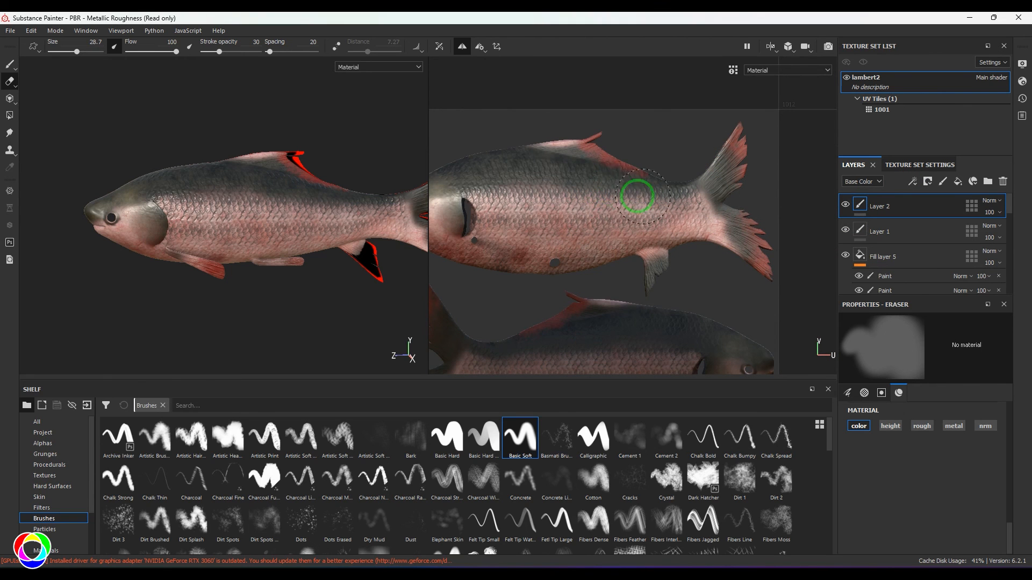
left_click_drag(219, 52, 237, 51)
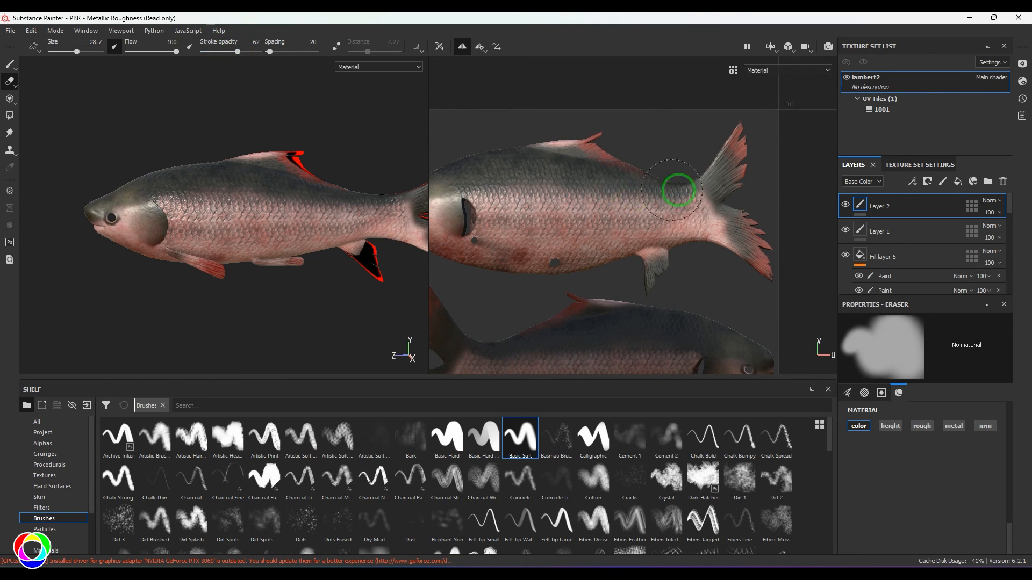
Step: Lower the eraser's stroke opacity to 16 for softer erasing on Layer 2
middle_click_drag(622, 314, 675, 152, "alt")
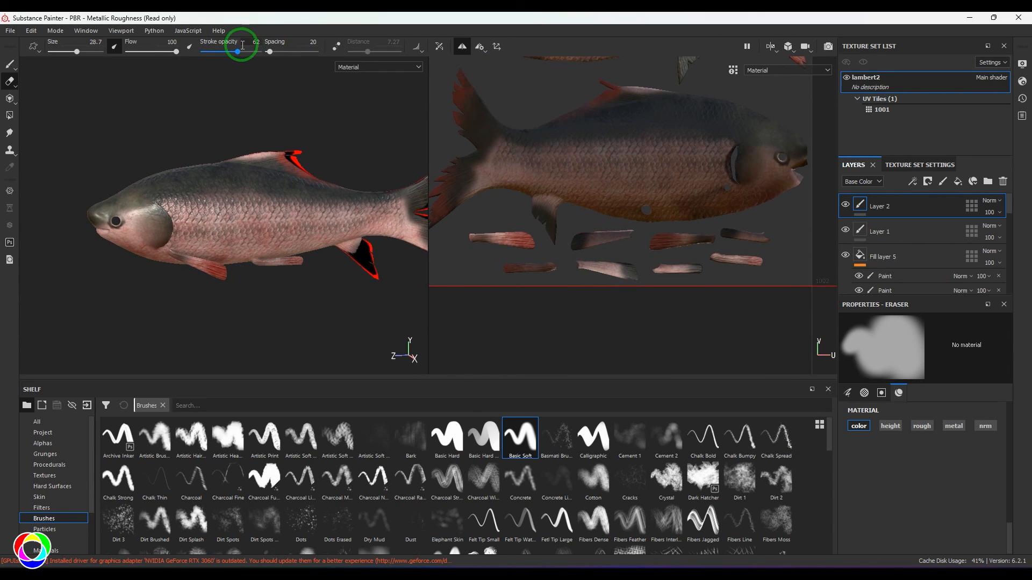
left_click_drag(237, 52, 212, 51)
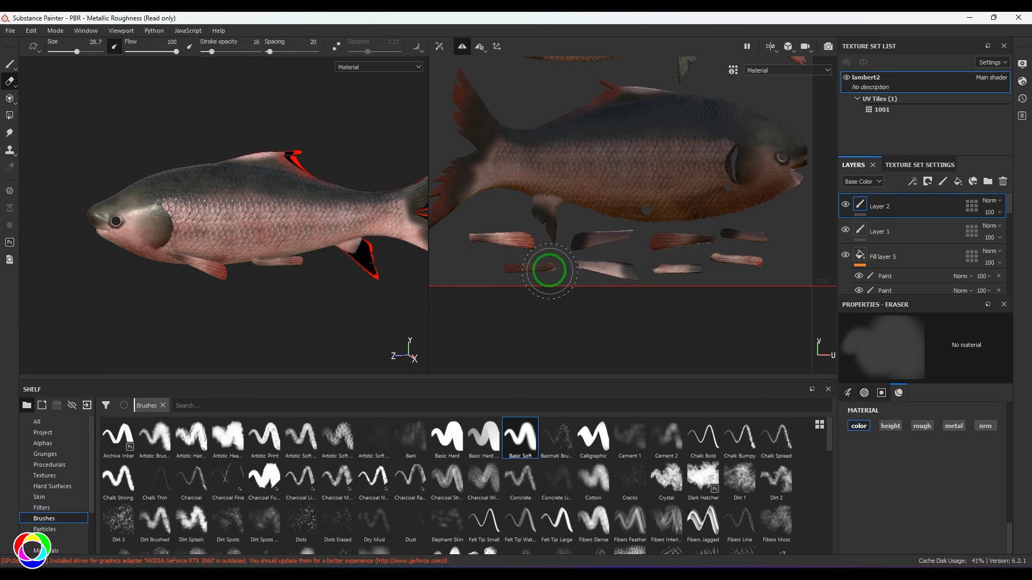
middle_click_drag(695, 165, 671, 258, "alt")
mouse_move(133, 273)
left_mouse_down("alt")
mouse_move(235, 196)
mouse_move(398, 255)
mouse_move(102, 285)
left_mouse_up("alt")
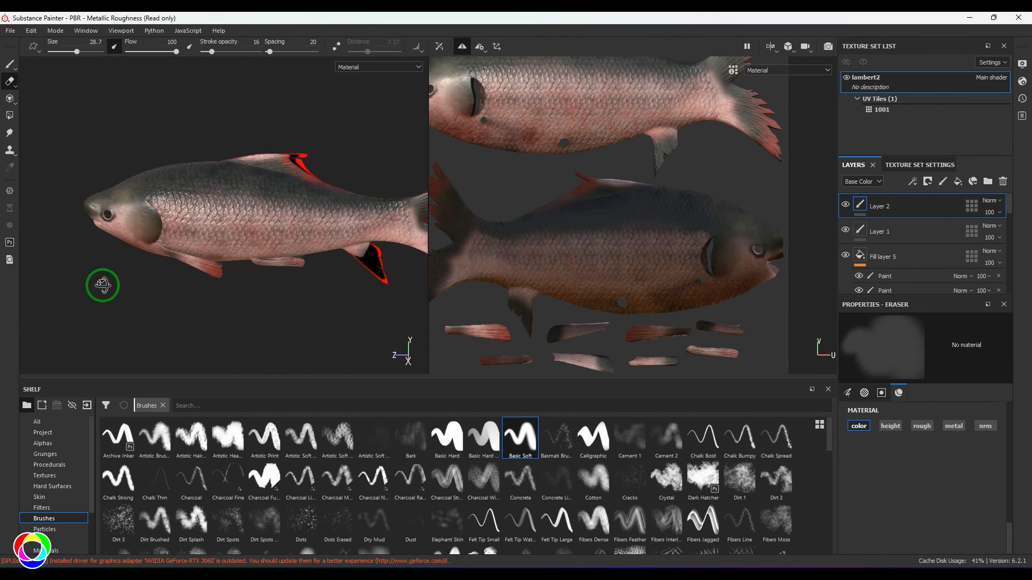
Step: Switch to the 3D-only view and examine the whole fish from several angles under rotated lighting
mouse_move(129, 296)
right_mouse_down("shift")
mouse_move(279, 302)
mouse_move(240, 313)
mouse_move(304, 281)
mouse_move(293, 290)
mouse_move(329, 290)
mouse_move(290, 300)
right_mouse_up("shift")
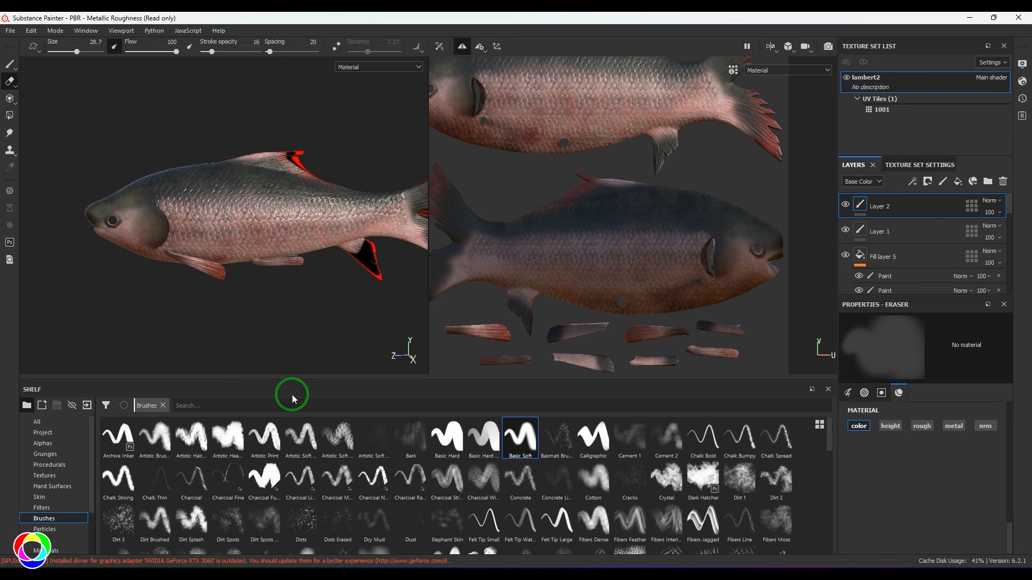
left_click(771, 46)
left_click(782, 75)
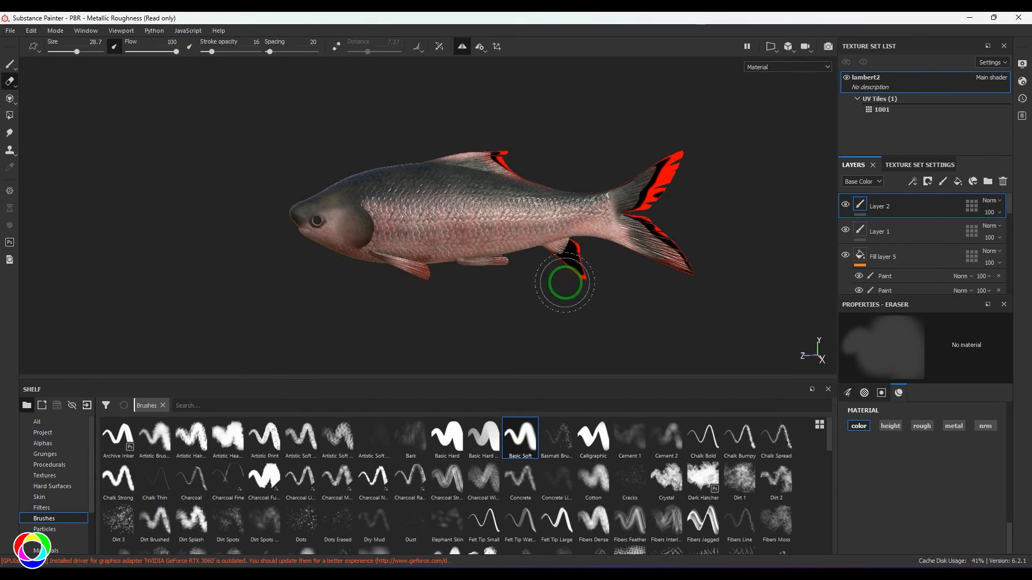
mouse_move(565, 282)
right_mouse_down("shift")
mouse_move(636, 240)
mouse_move(487, 263)
mouse_move(528, 263)
right_mouse_up("shift")
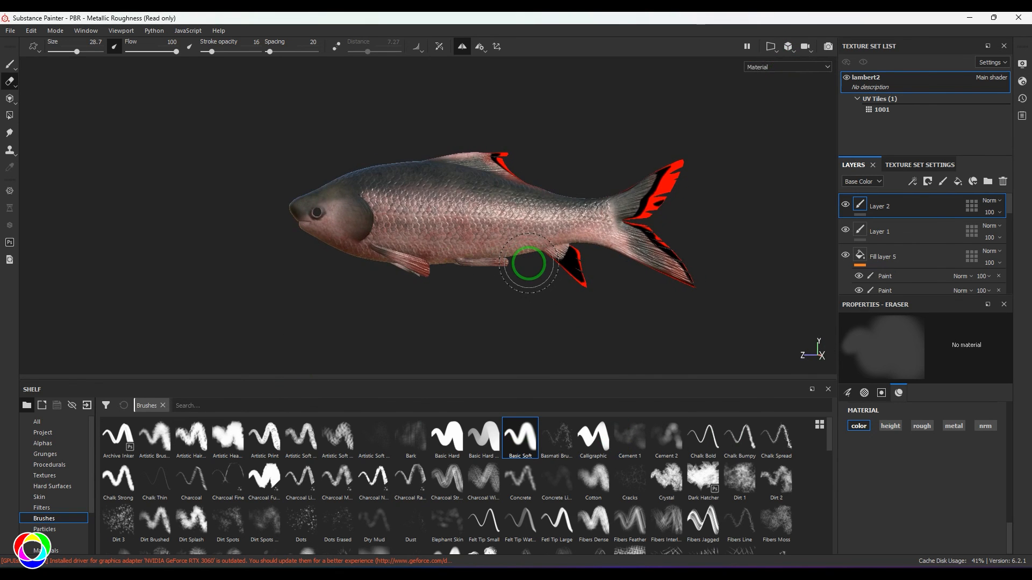
left_click_drag(527, 269, 500, 237, "alt")
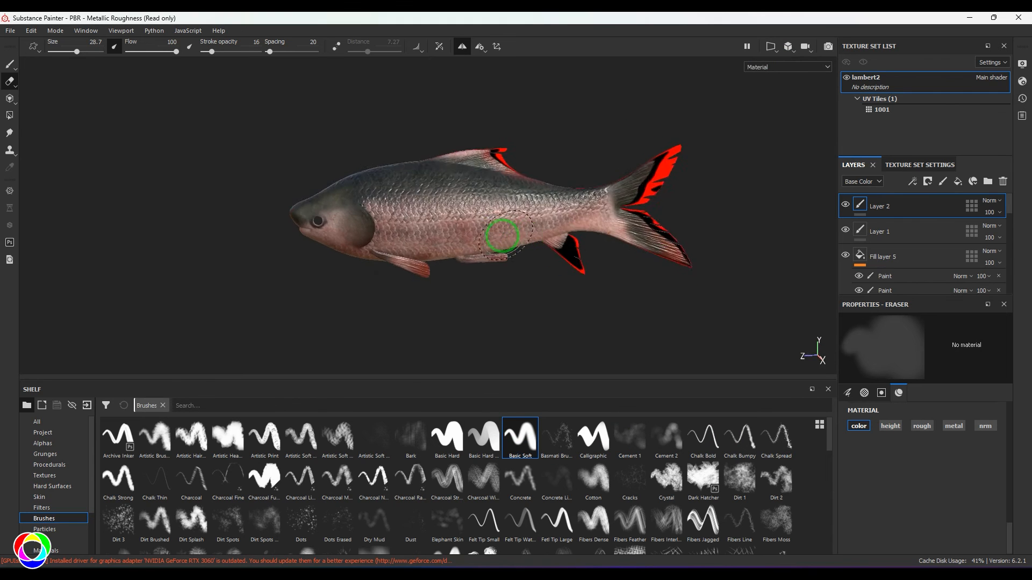
scroll(500, 237, "up", 4)
mouse_move(393, 231)
left_mouse_down("alt")
mouse_move(361, 214)
mouse_move(391, 183)
mouse_move(428, 216)
left_mouse_up("alt")
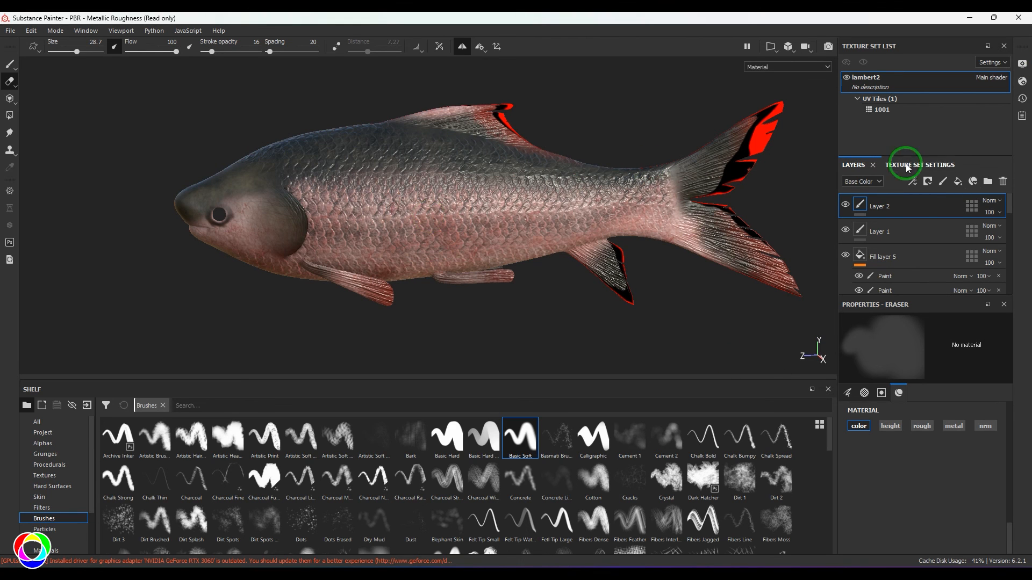
Step: Duplicate Fill layer 3 and move the copy to the top of the layer stack
left_click(846, 257)
scroll(878, 259, "down", 4)
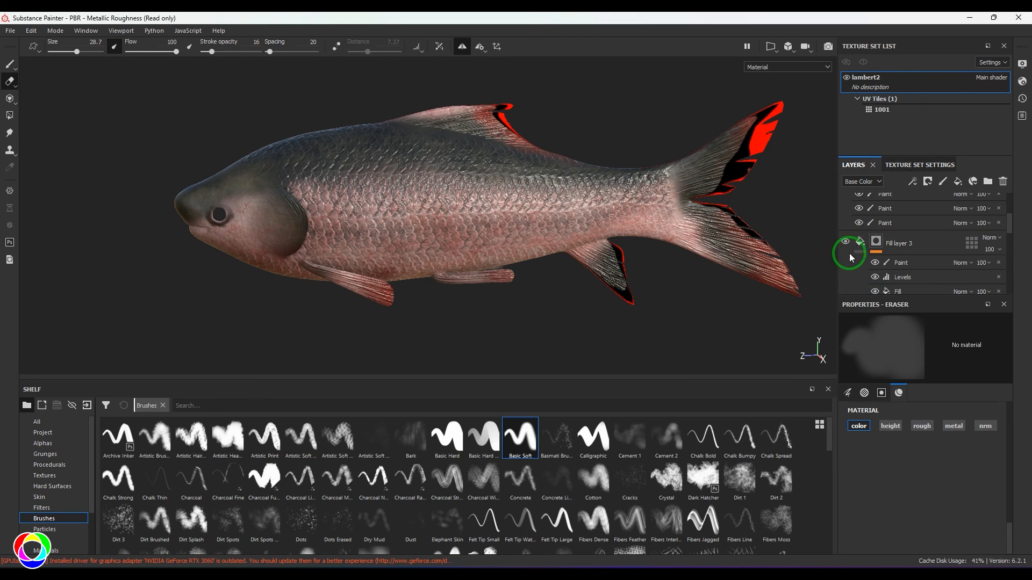
left_click(914, 243)
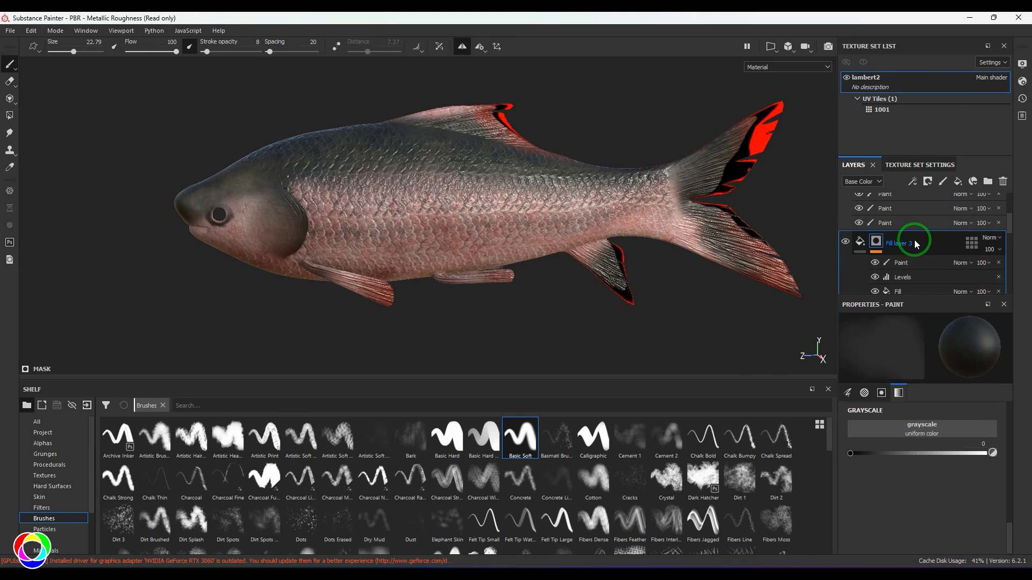
key("ctrl+d")
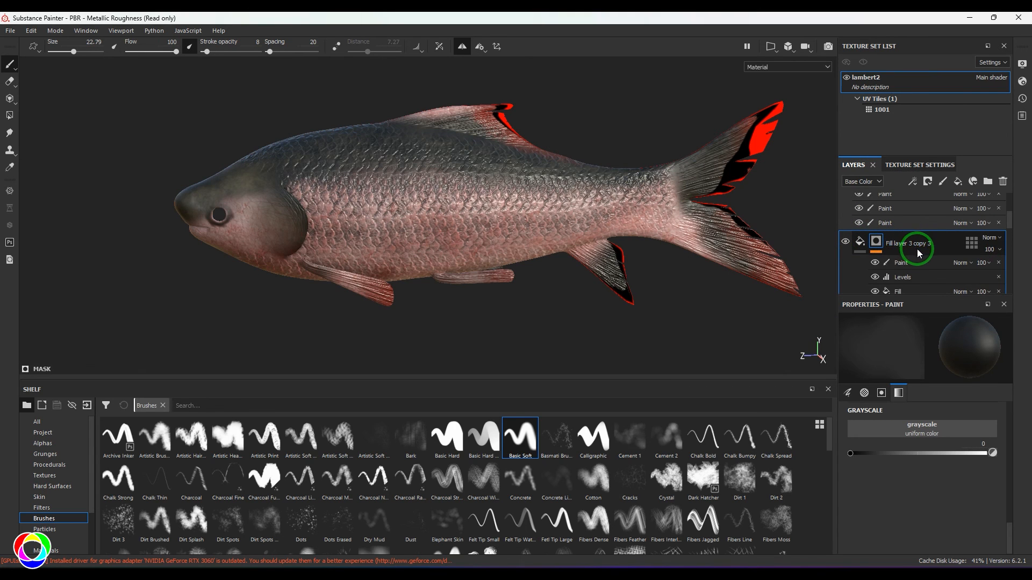
mouse_move(917, 249)
left_mouse_down()
mouse_move(918, 218)
mouse_move(915, 270)
mouse_move(906, 197)
mouse_move(852, 238)
mouse_move(888, 250)
mouse_move(908, 298)
mouse_move(908, 369)
mouse_move(921, 341)
mouse_move(931, 240)
mouse_move(927, 266)
mouse_move(920, 203)
left_mouse_up()
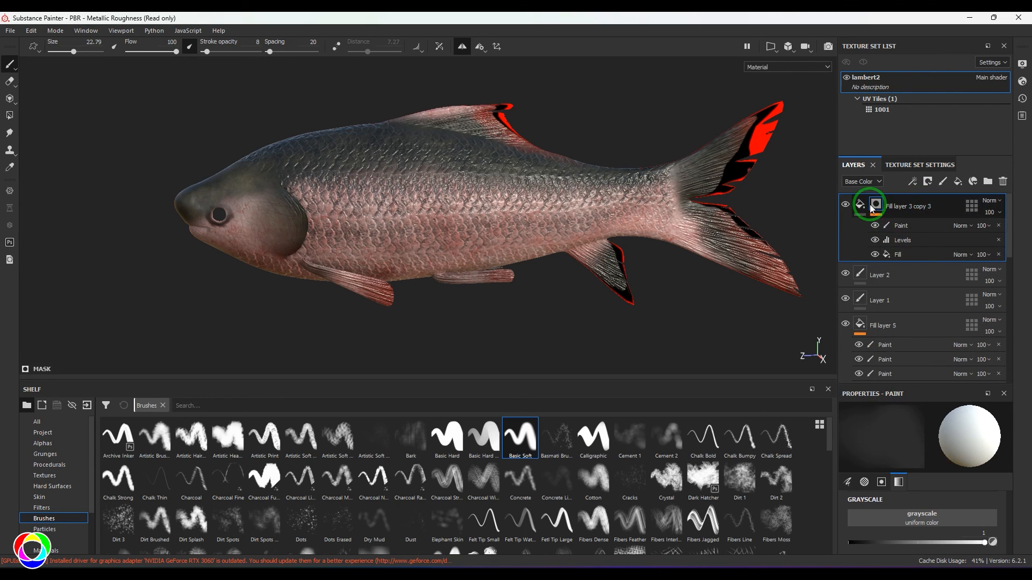
Step: Make the duplicated fill layer affect only the color channel and hide the Paint effect in its mask
left_click(872, 208)
scroll(890, 490, "down", 2)
left_click(859, 488)
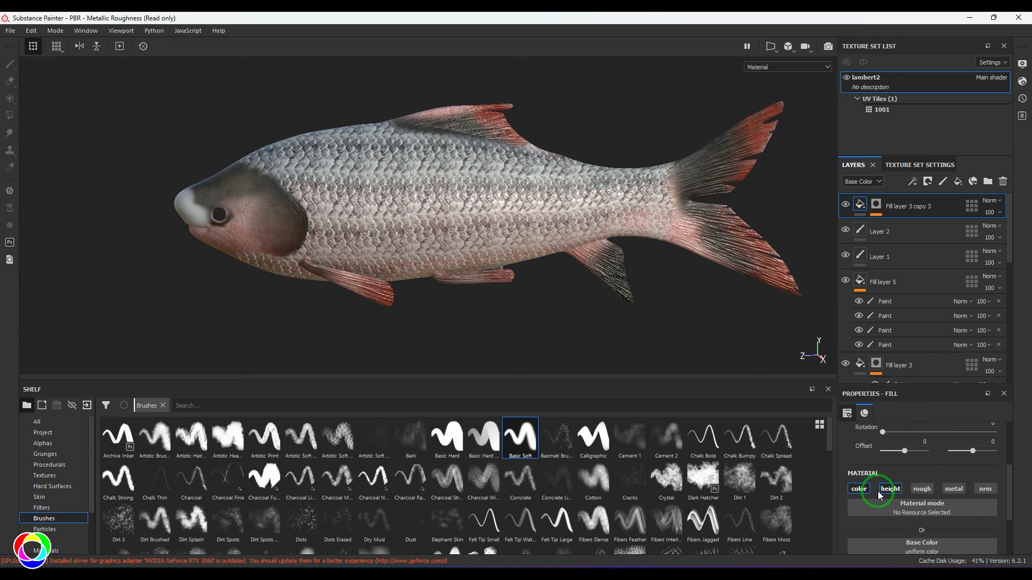
left_click(877, 207)
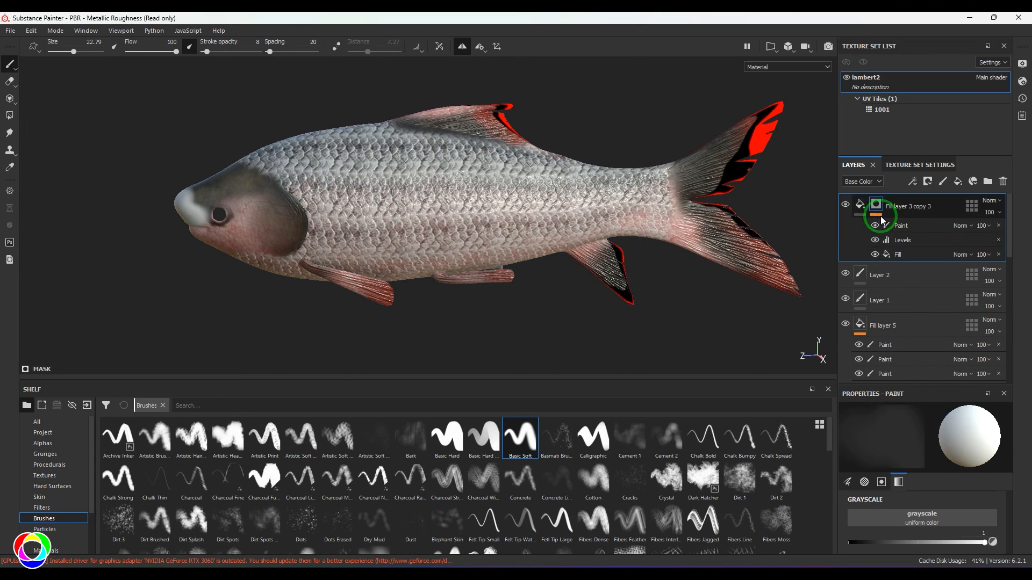
left_click(874, 240)
left_click(876, 236)
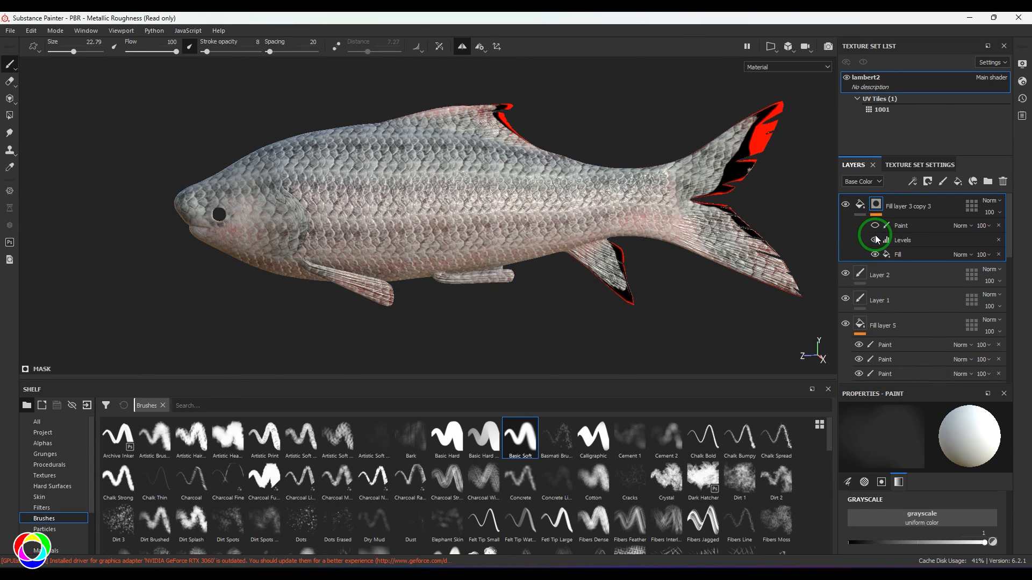
Step: Try inverting the Levels effect in the duplicated layer's mask
left_click(914, 245)
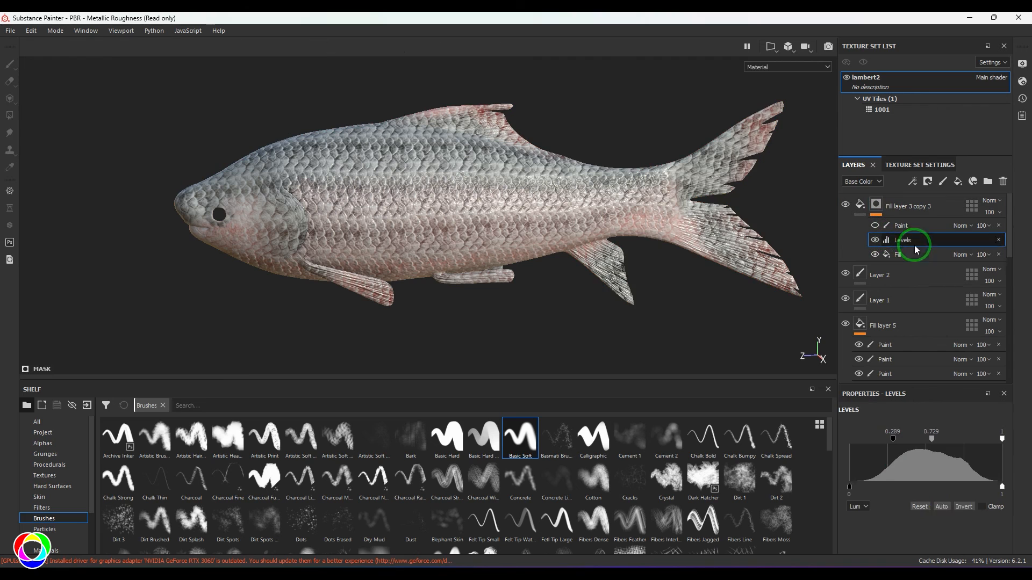
left_click(960, 507)
scroll(435, 230, "up", 5)
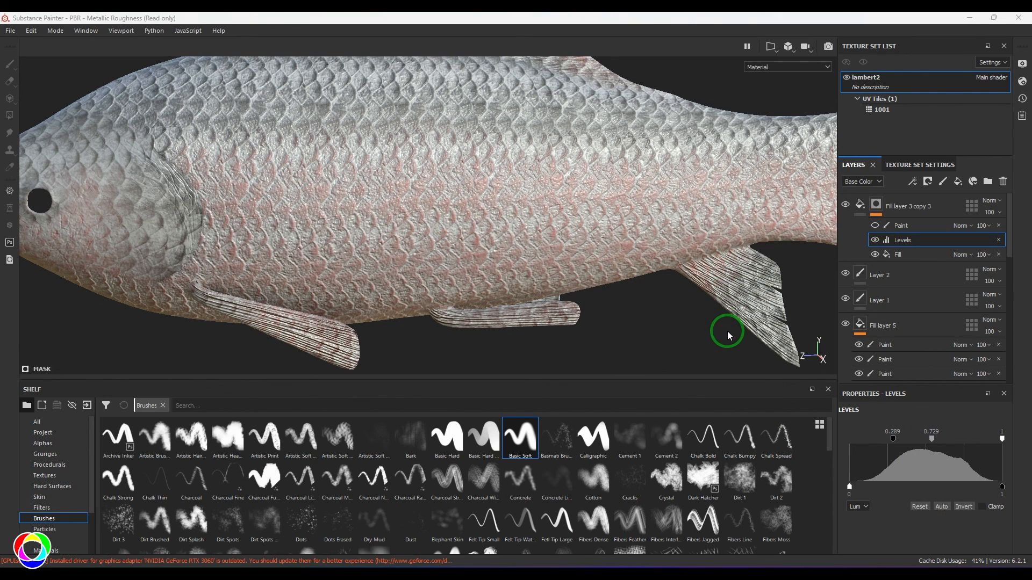
left_click(963, 507)
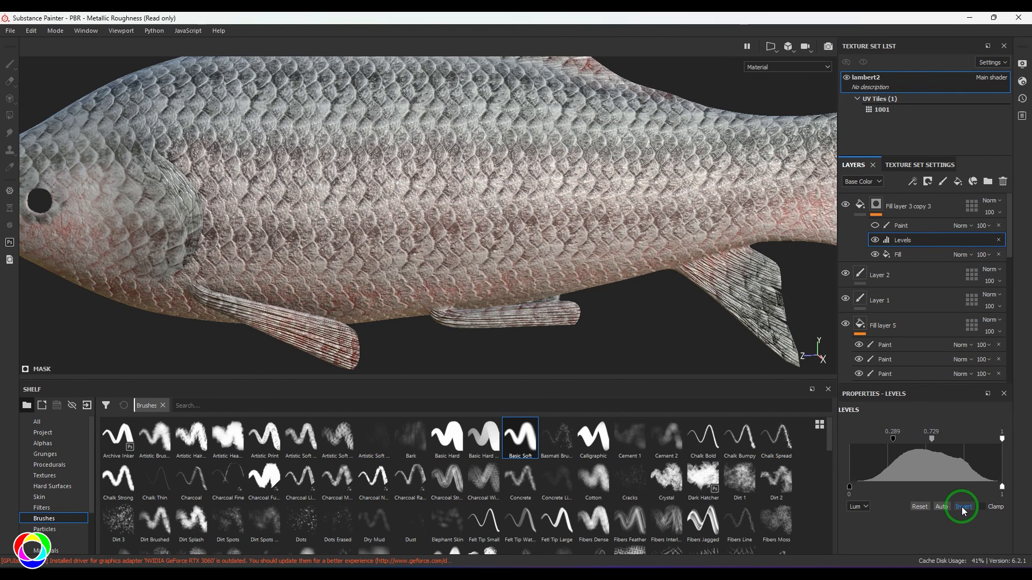
Step: Set the duplicated fill layer's base color to a light peach, about RGB 0.715, 0.413, 0.268
left_click(859, 206)
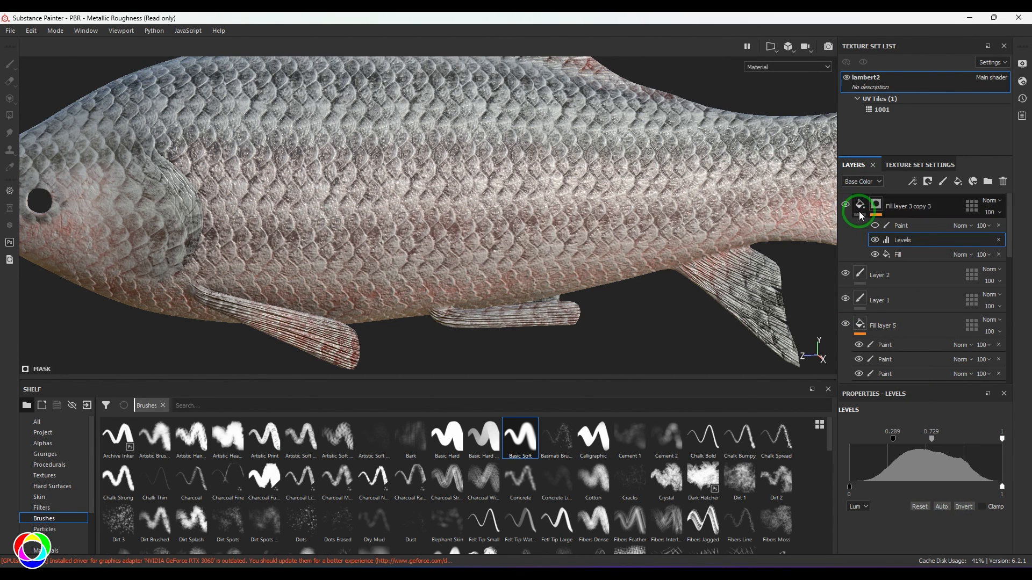
scroll(913, 516, "down", 1)
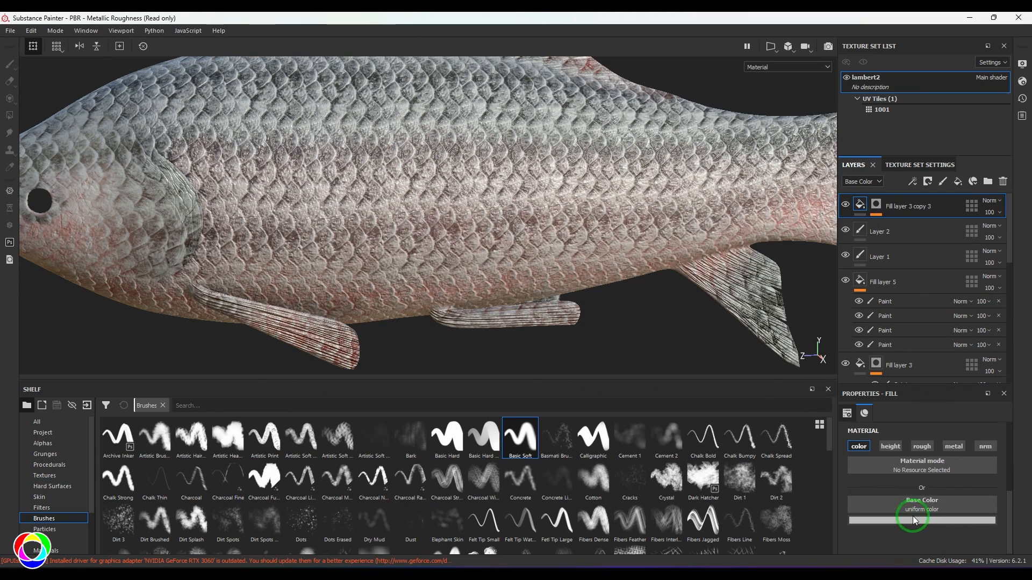
left_click(911, 521)
left_click(931, 427)
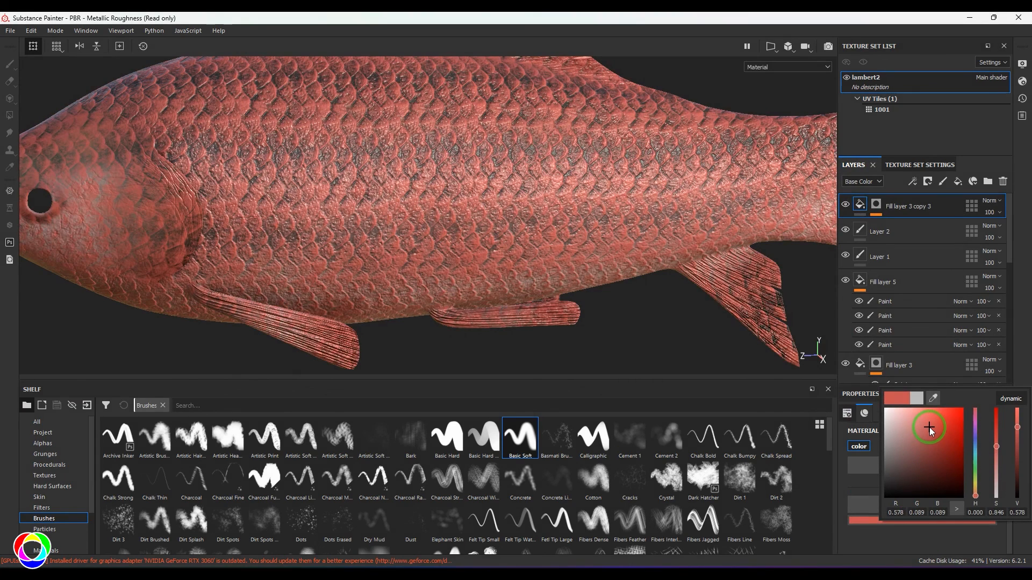
left_click(976, 493)
left_click(908, 438)
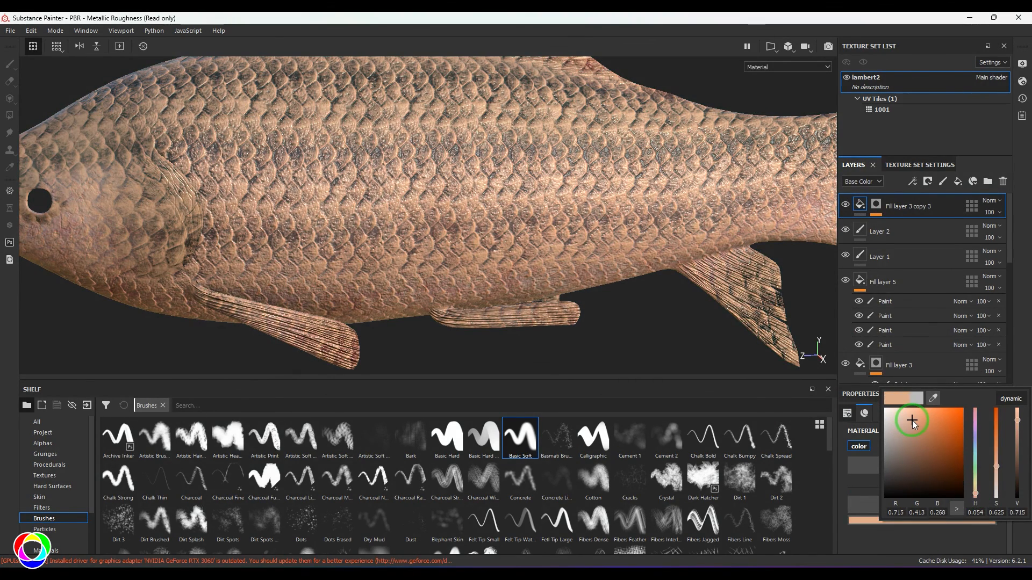
left_click(1005, 235)
Step: Set the mask's Levels inputs to about 0.588, 2.108 and 0.887 to isolate the scale edges, and show the mask's Paint effect again
left_click(879, 207)
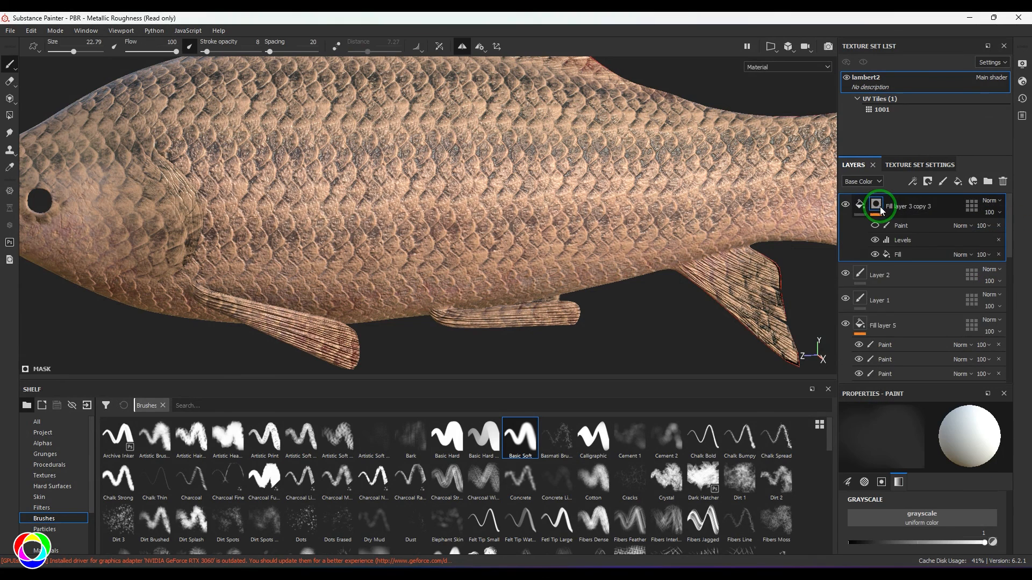
left_click(875, 239)
left_click(874, 239)
left_click(887, 240)
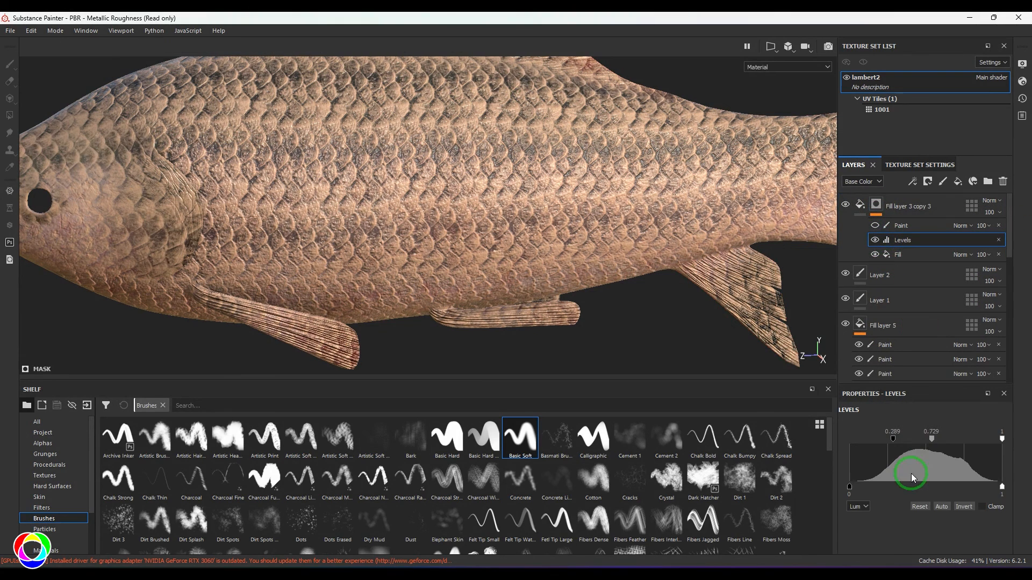
mouse_move(959, 438)
left_mouse_down()
mouse_move(939, 441)
mouse_move(985, 439)
left_mouse_up()
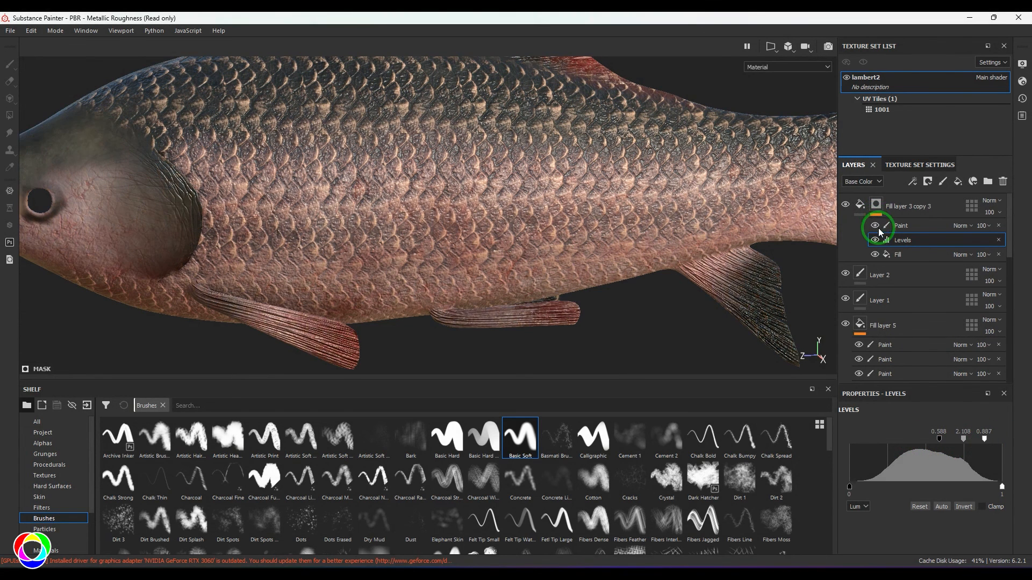
scroll(410, 231, "down", 5)
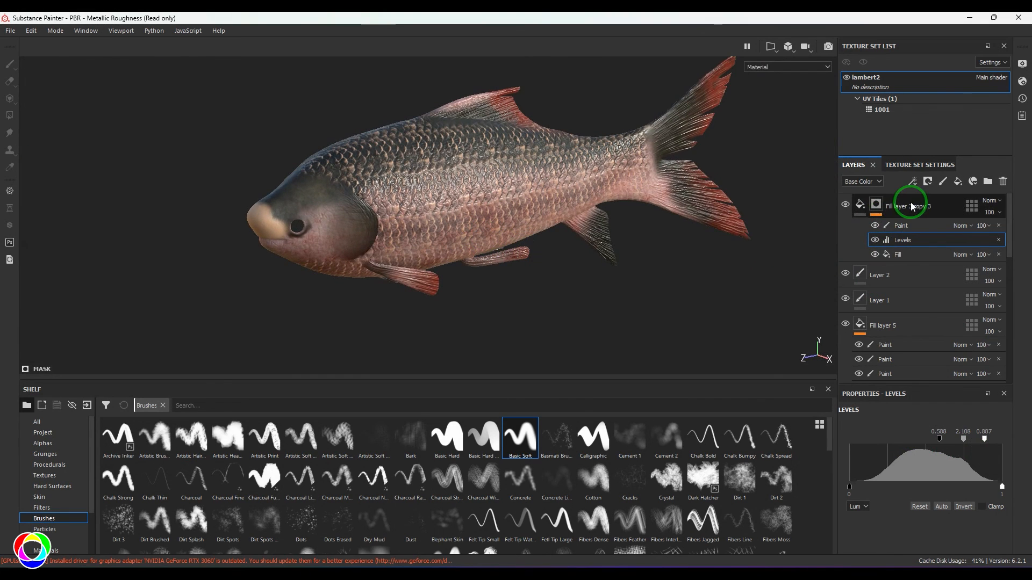
Step: Set the opacity of Fill layer 3 copy 3 to 30 to soften the peach scale highlights
left_click(912, 206)
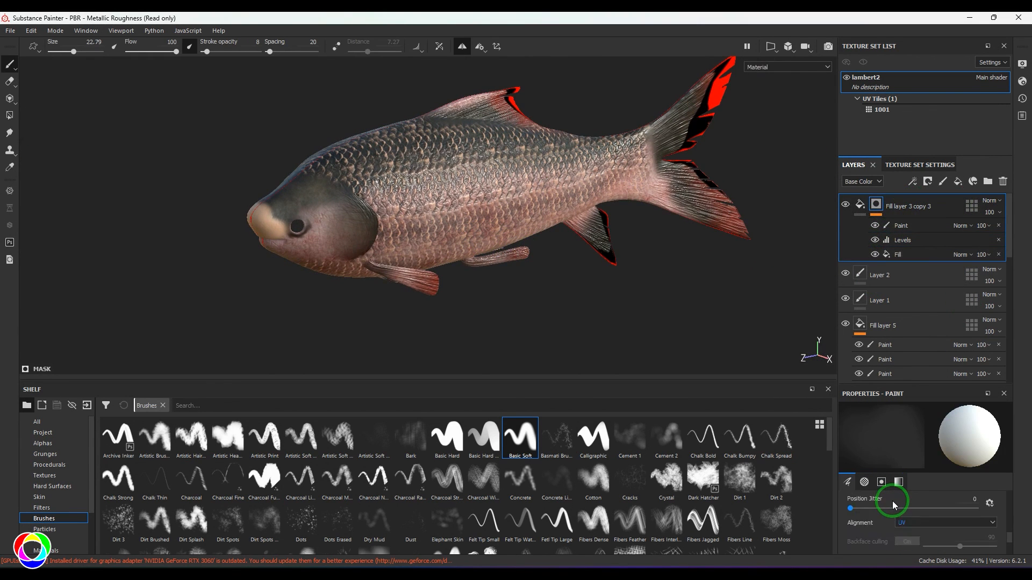
left_click(861, 208)
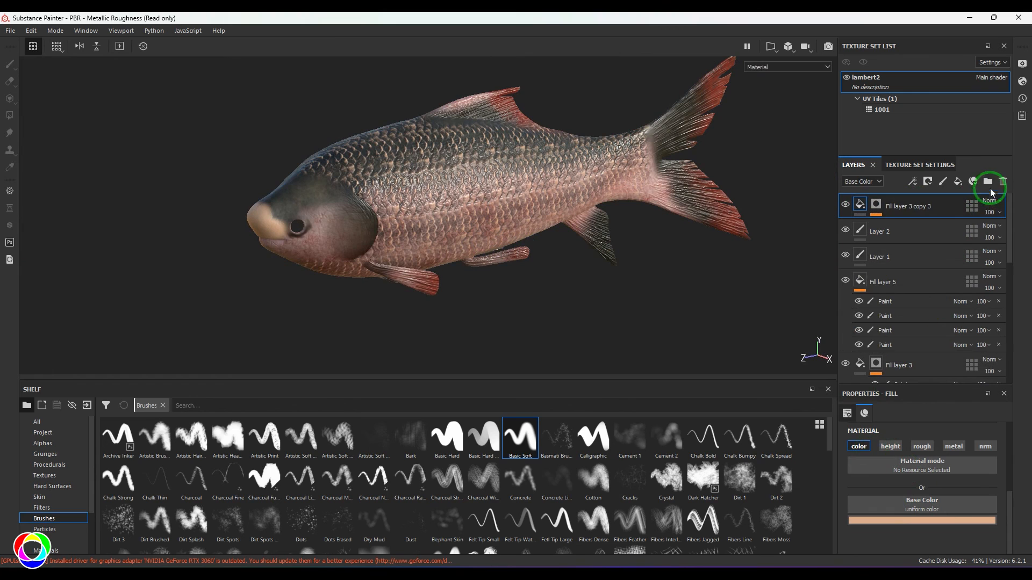
left_click(992, 211)
left_click_drag(993, 230, 980, 240)
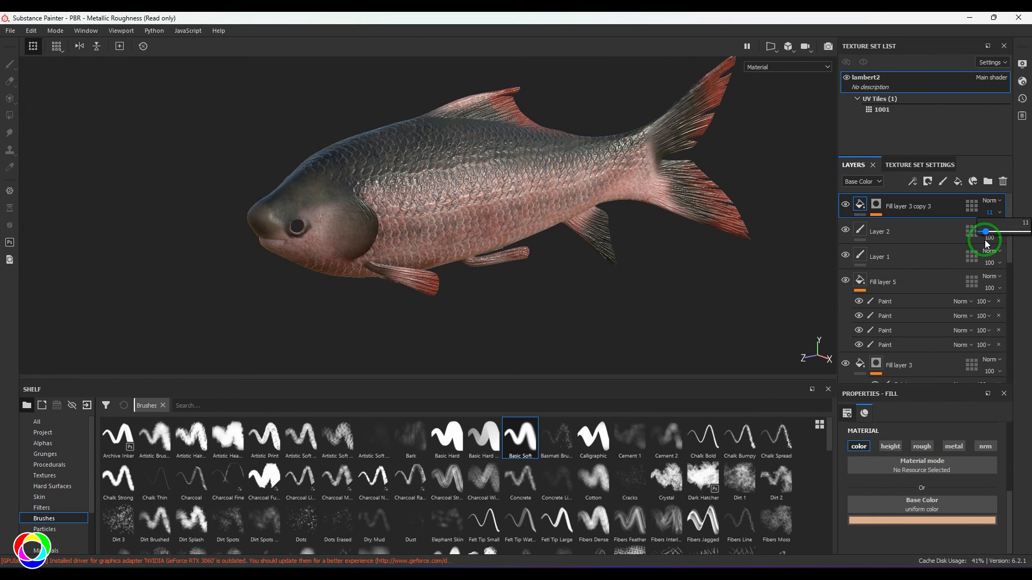
left_click_drag(600, 231, 518, 285, "alt")
scroll(500, 238, "up", 3)
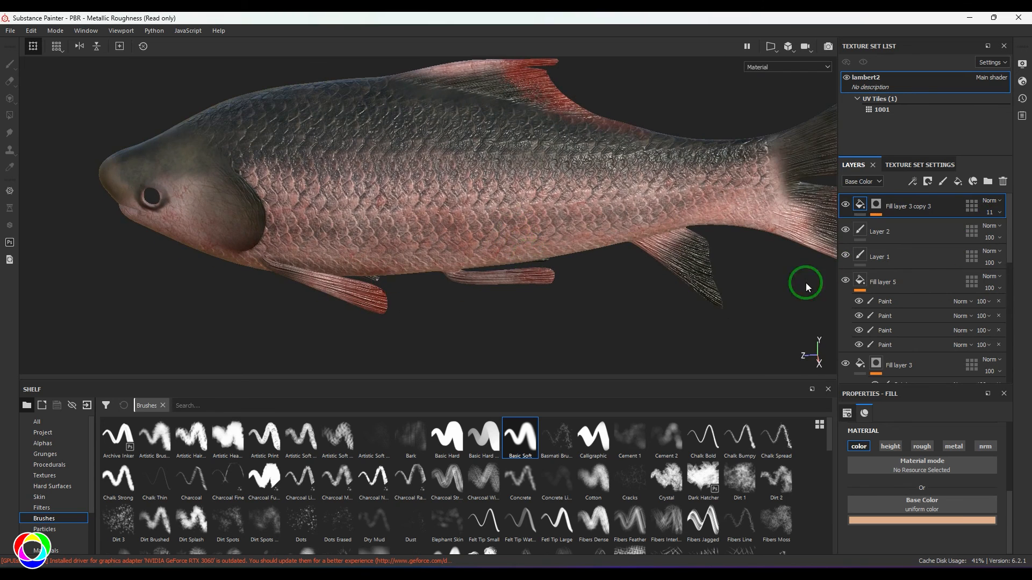
mouse_move(992, 231)
left_mouse_down()
mouse_move(1002, 233)
mouse_move(993, 234)
left_mouse_up()
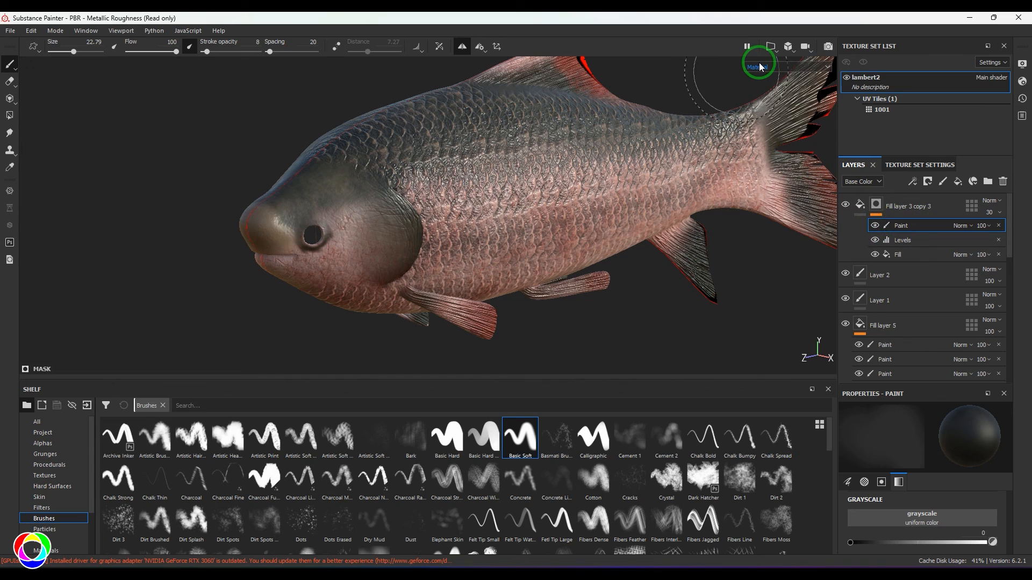
Step: Display the mask in the viewport and paint white over the snout in its Paint effect, with grayscale 1 and stroke opacity 100
left_click(763, 67)
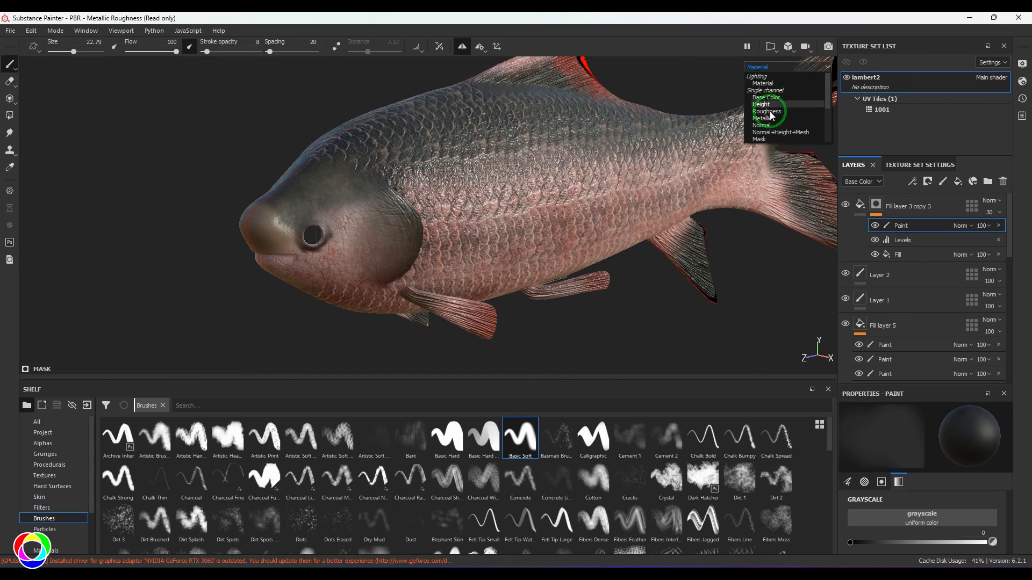
left_click(767, 133)
left_click_drag(287, 220, 253, 194)
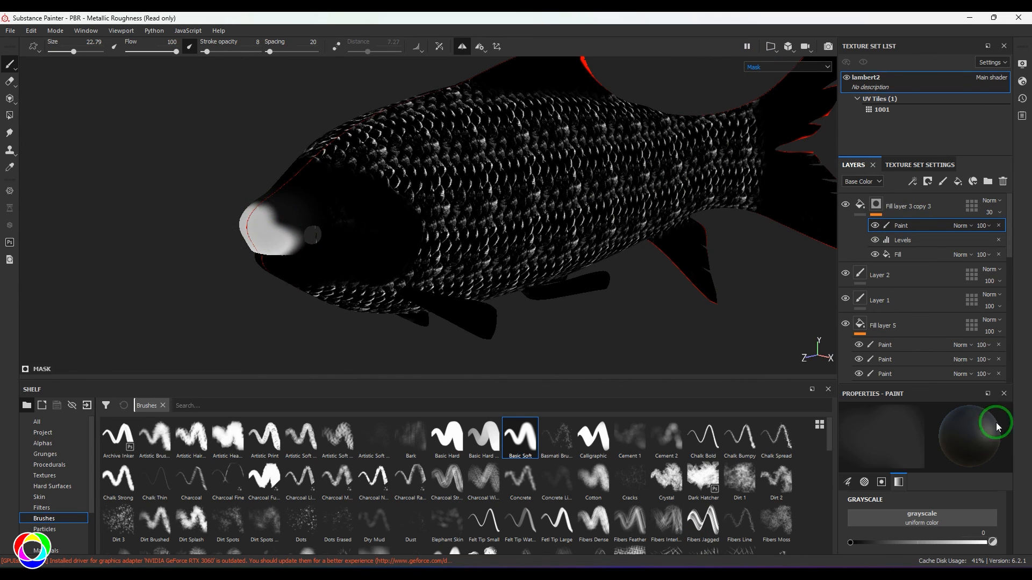
left_click_drag(875, 539, 988, 544)
left_click_drag(273, 218, 287, 214)
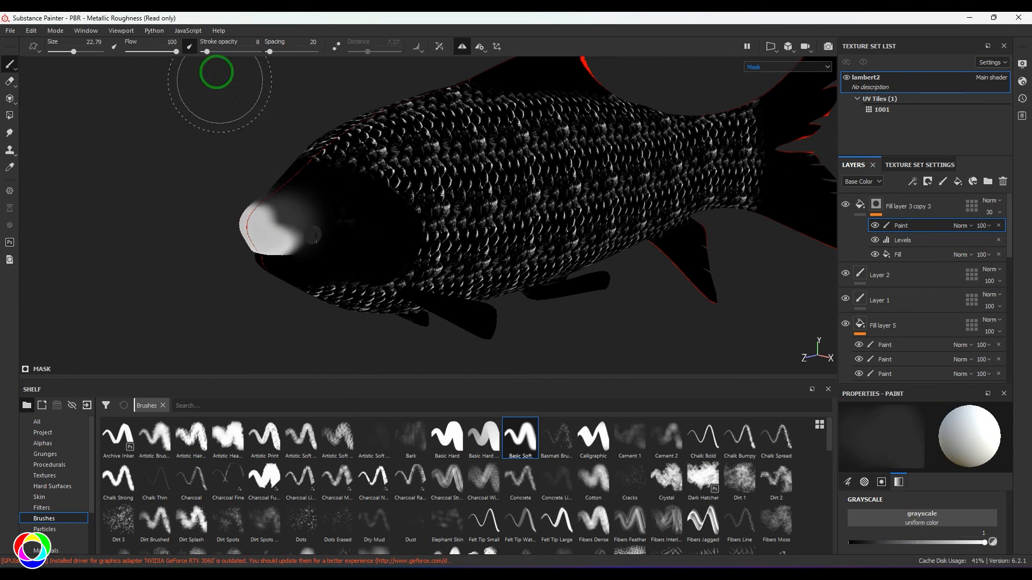
left_click_drag(207, 52, 260, 52)
left_click_drag(264, 225, 290, 221)
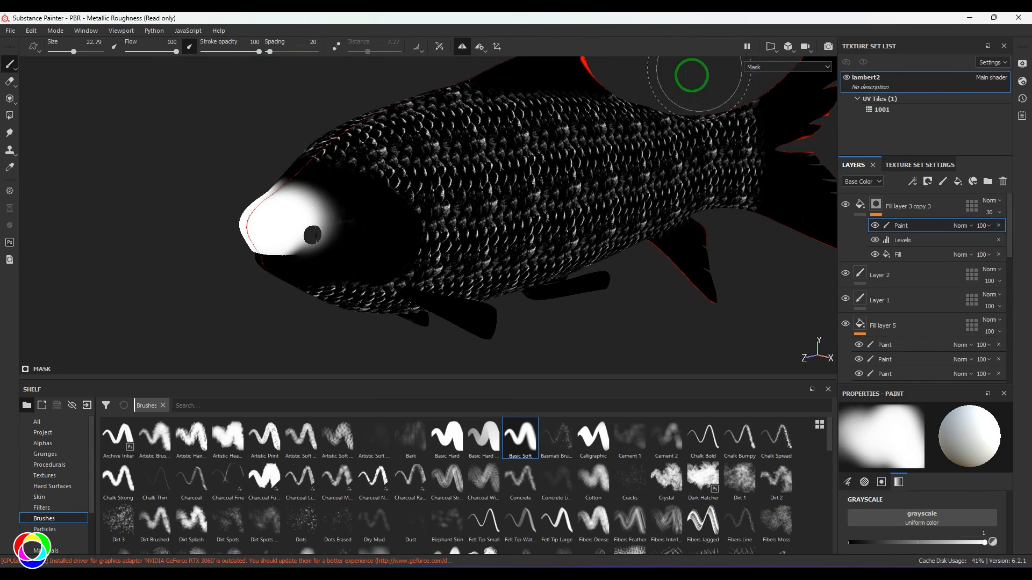
Step: Return the viewport to Material display and paint over the snout in the mask's Paint effect with the brush grayscale lowered to black
left_click(763, 67)
left_click(766, 82)
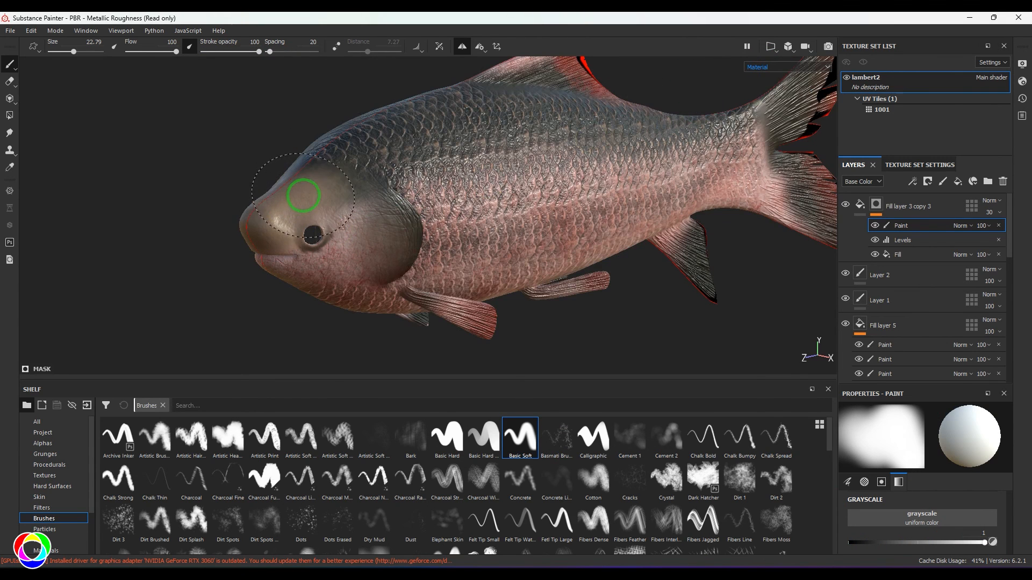
left_click_drag(892, 544, 758, 543)
left_click_drag(296, 239, 272, 235)
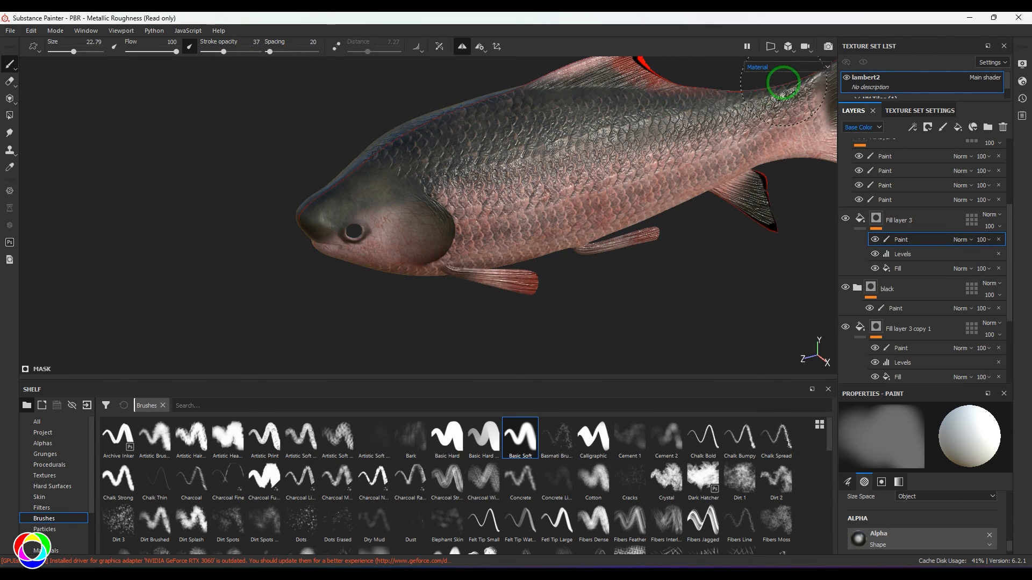
Step: Inspect the textured fish from the side, the front and a distance, checking the scales, head and fins
left_click_drag(776, 99, 649, 154, "alt")
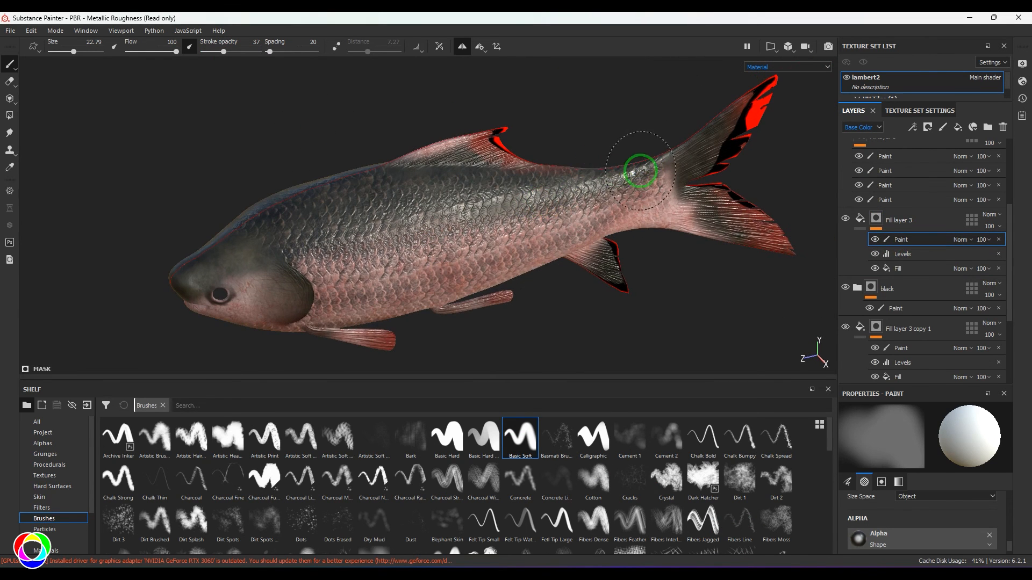
mouse_move(279, 181)
left_mouse_down("alt")
mouse_move(363, 115)
mouse_move(710, 169)
mouse_move(672, 175)
mouse_move(571, 152)
left_mouse_up("alt")
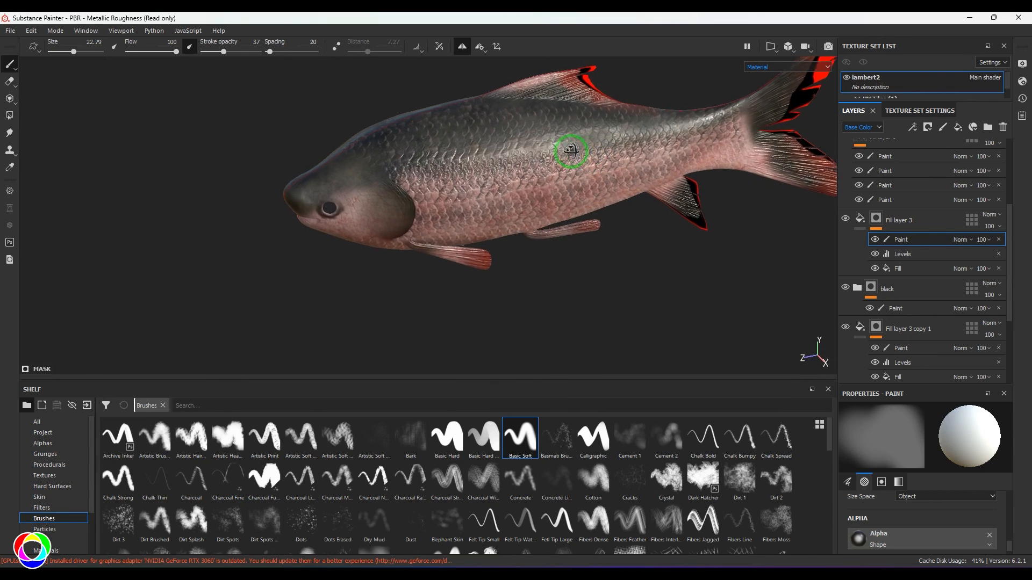
left_click_drag(488, 160, 559, 253, "alt")
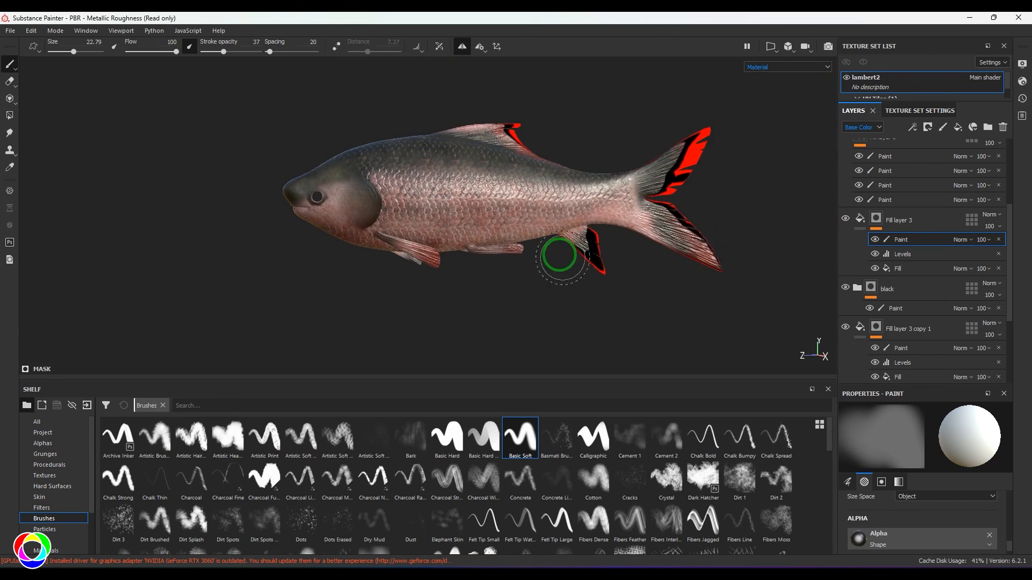
right_click_drag(559, 253, 635, 313, "alt")
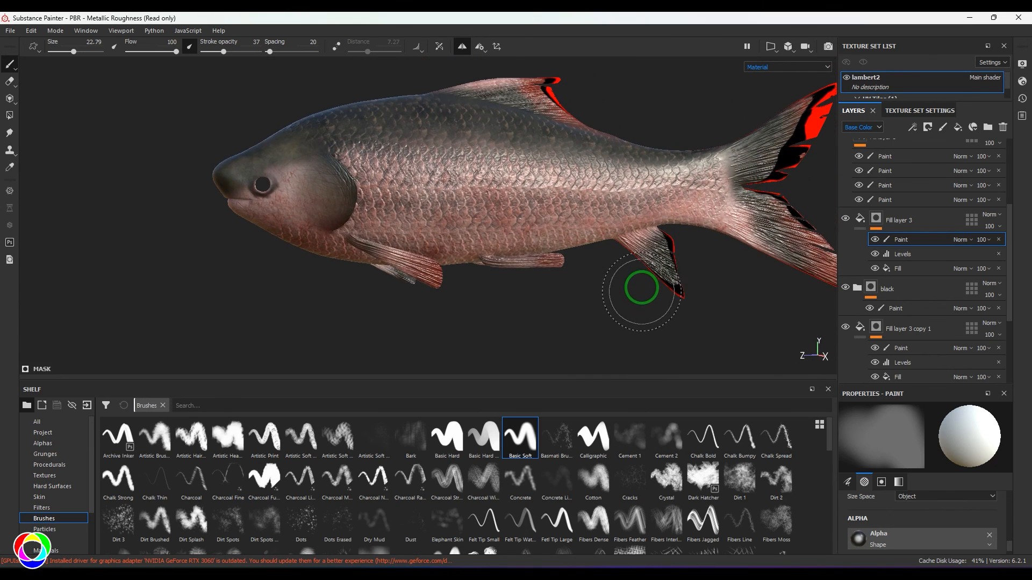
right_click_drag(610, 272, 124, 121, "alt")
left_click_drag(124, 121, 255, 154, "alt")
right_click_drag(254, 154, 127, 161, "alt")
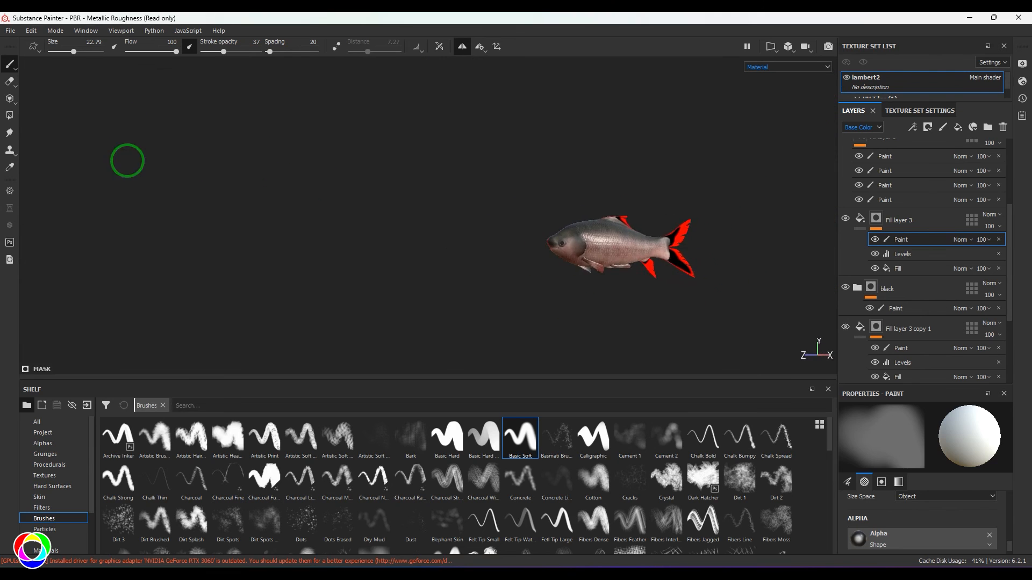
middle_click_drag(441, 161, 287, 161, "alt")
left_click_drag(287, 162, 406, 216, "alt")
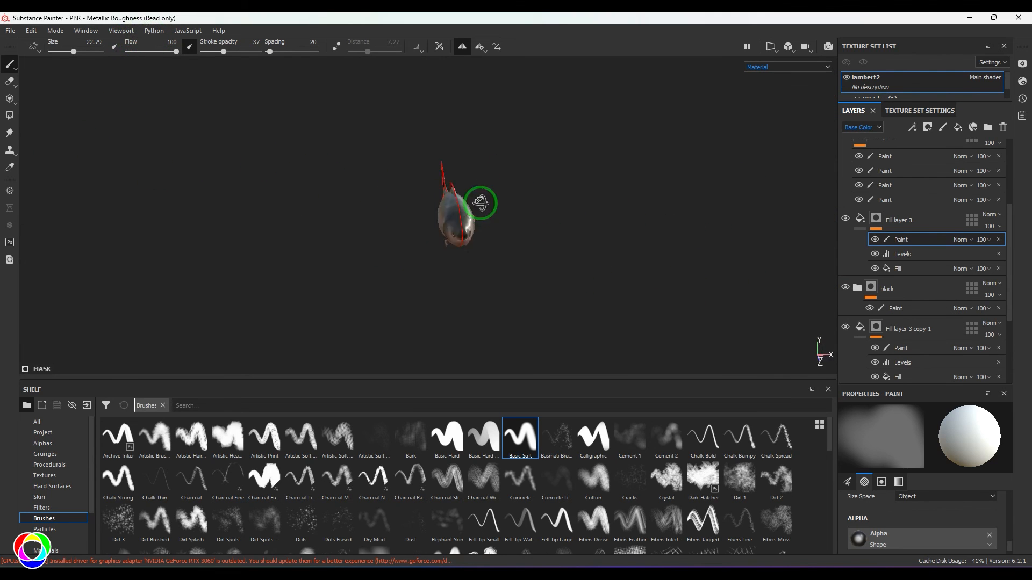
left_click_drag(481, 203, 226, 183, "alt")
right_click_drag(376, 247, 446, 257, "alt")
middle_click_drag(446, 256, 468, 276, "alt")
right_click_drag(430, 274, 500, 284, "alt")
left_click_drag(500, 284, 456, 289, "alt")
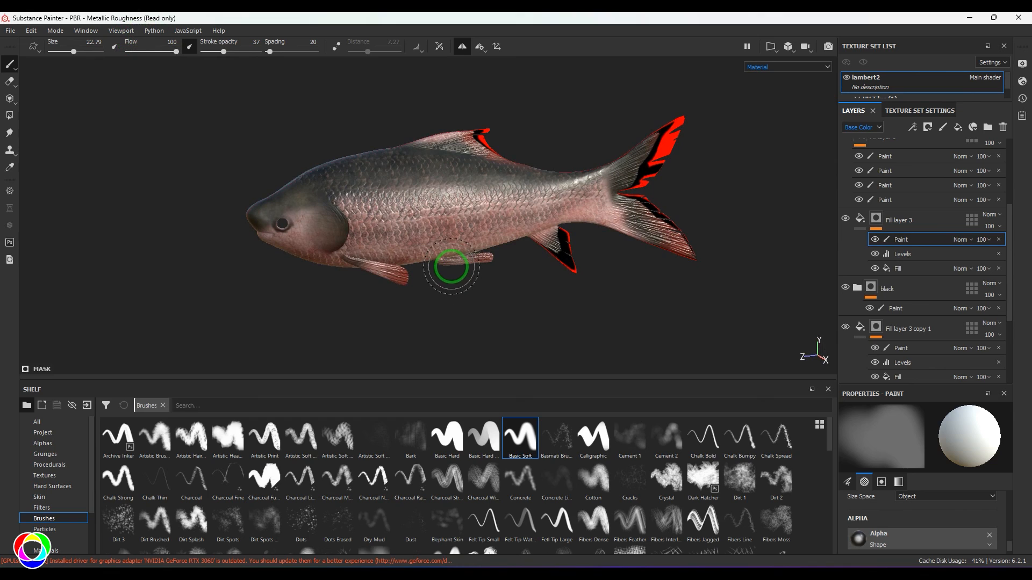